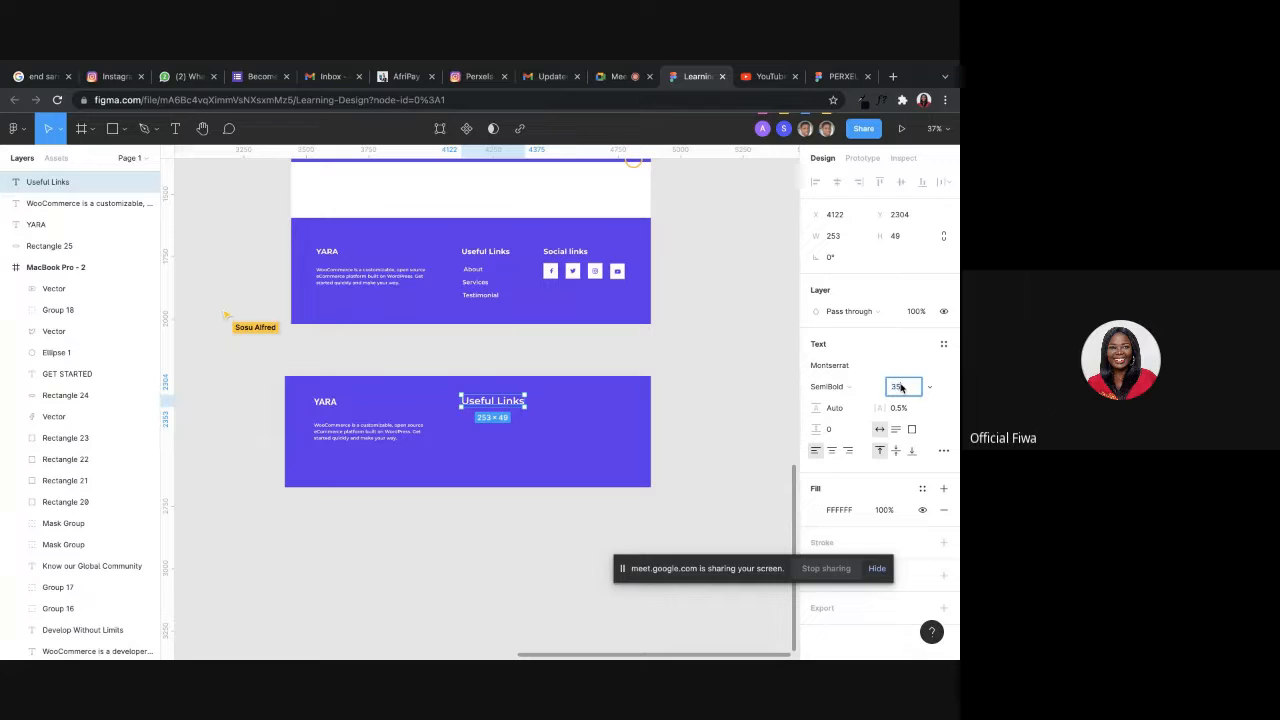
Set the Useful Links heading's font size to 35 and duplicate it just below with the text About.
{"action": "key", "text": "Return"}
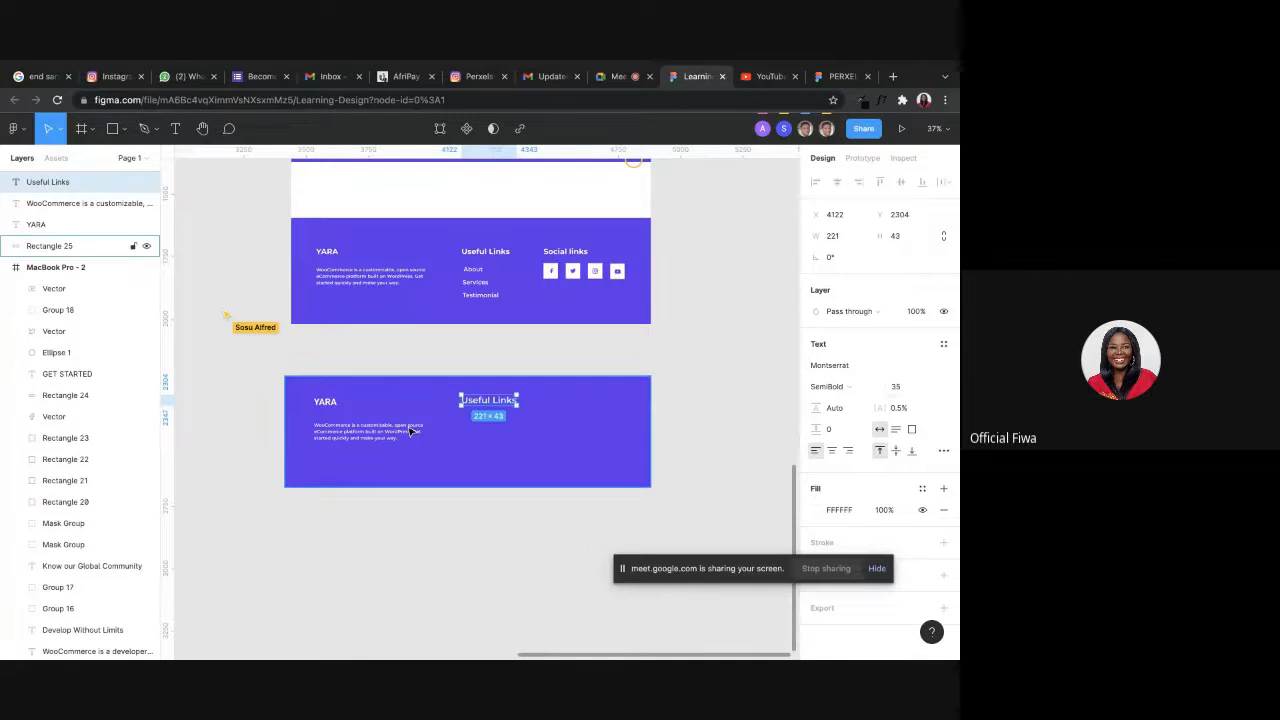
{"action": "left_click_drag", "start_coordinate": [491, 407], "coordinate": [491, 428]}
{"action": "double_click", "coordinate": [489, 424]}
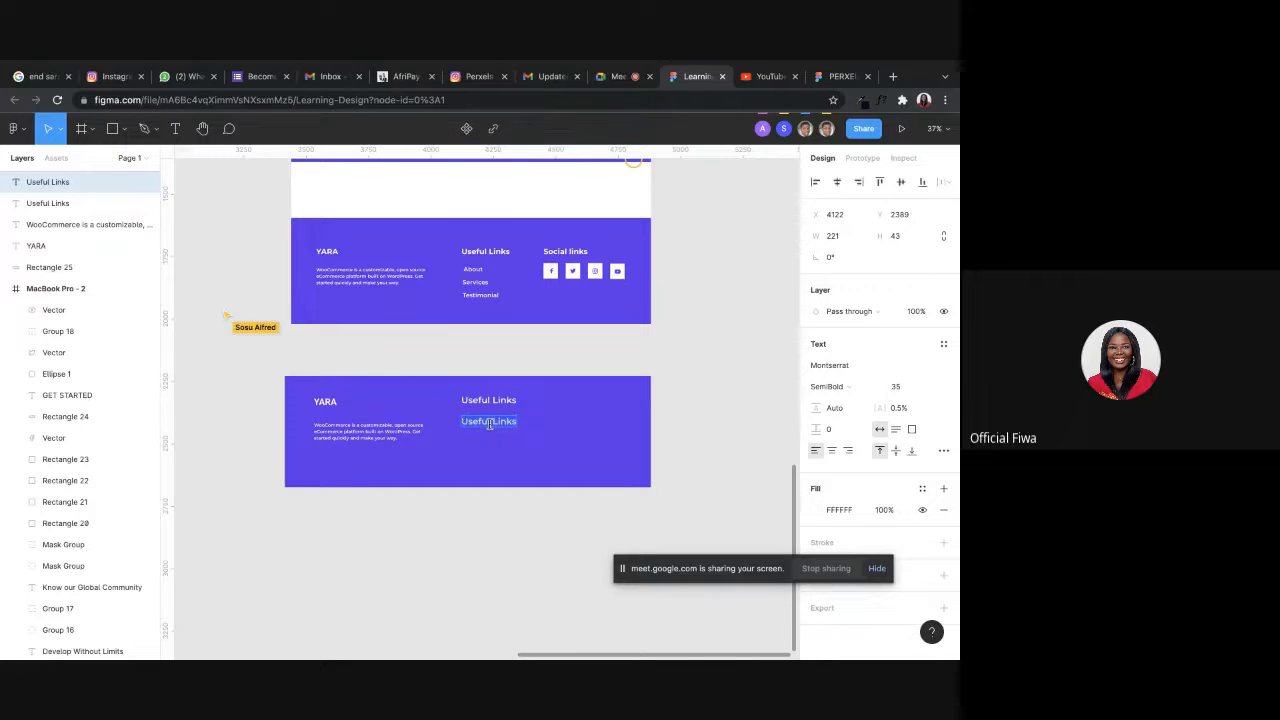
{"action": "type", "text": "About"}
{"action": "key", "text": "Escape"}
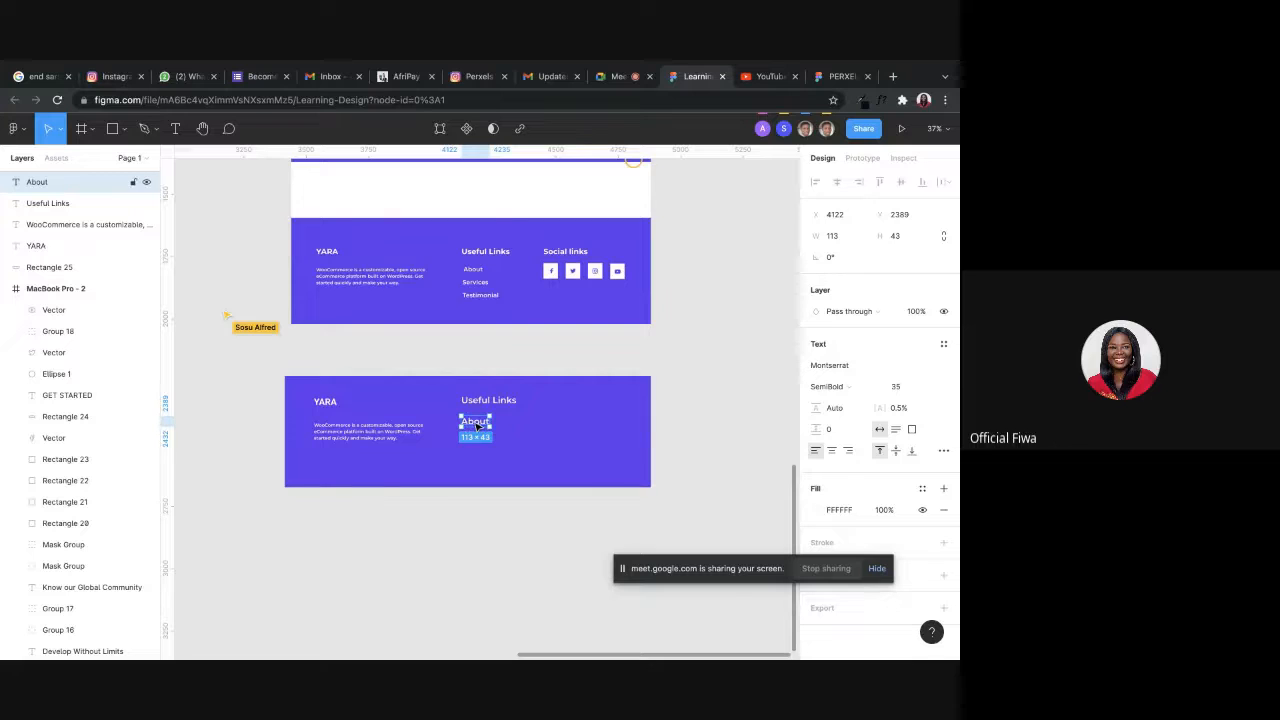
Duplicate the About link below itself and replace the copy's text with Sevices.
{"action": "left_click_drag", "start_coordinate": [478, 424], "coordinate": [480, 441]}
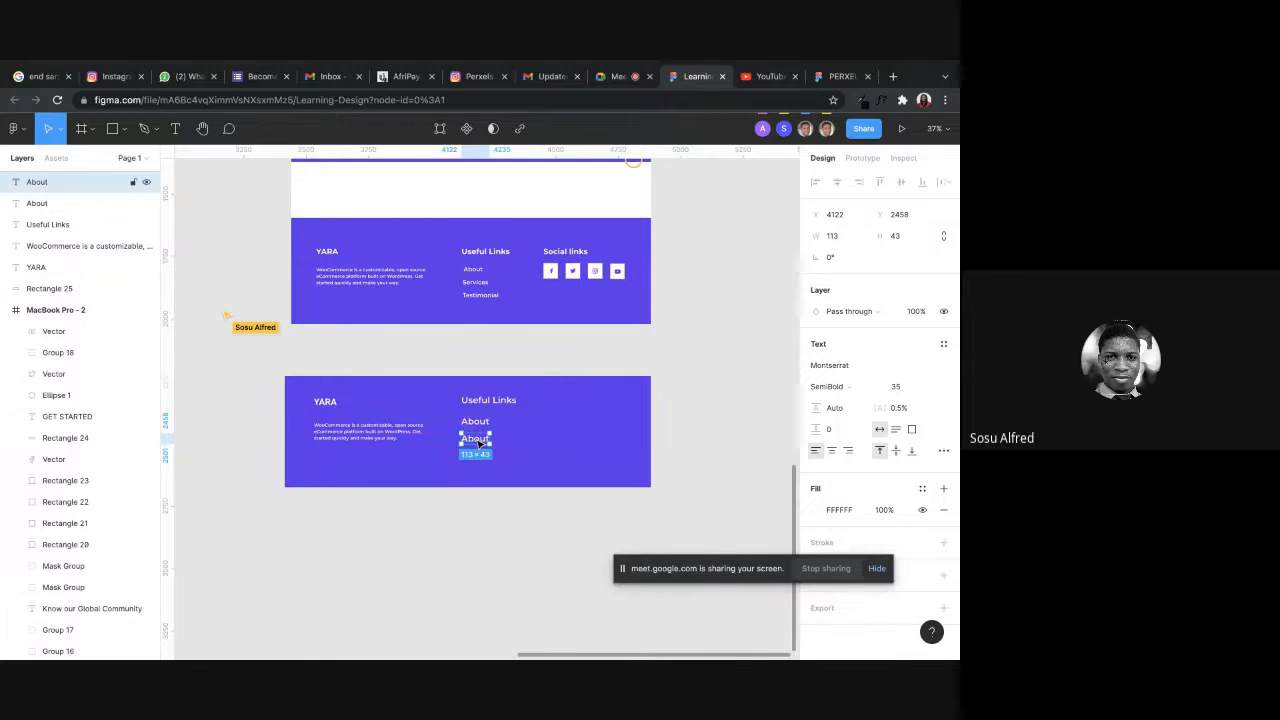
{"action": "double_click", "coordinate": [477, 440]}
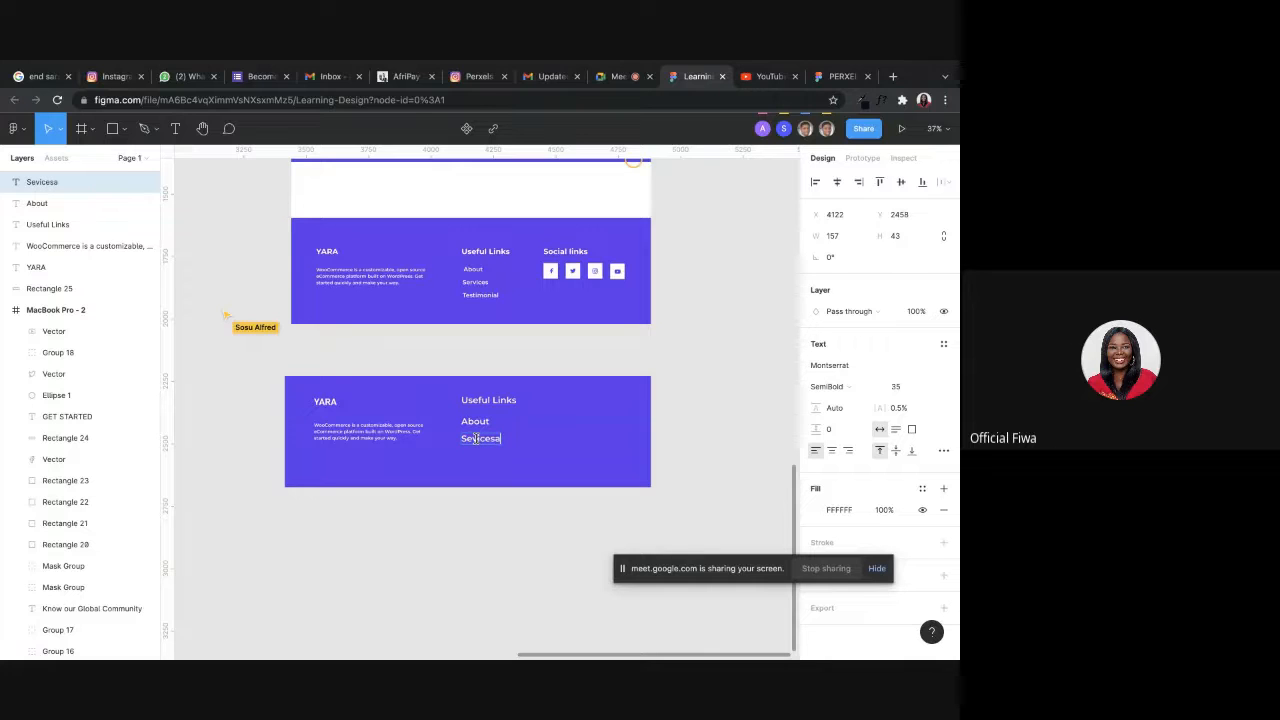
{"action": "type", "text": "Sevicesa"}
{"action": "key", "text": "BackSpace"}
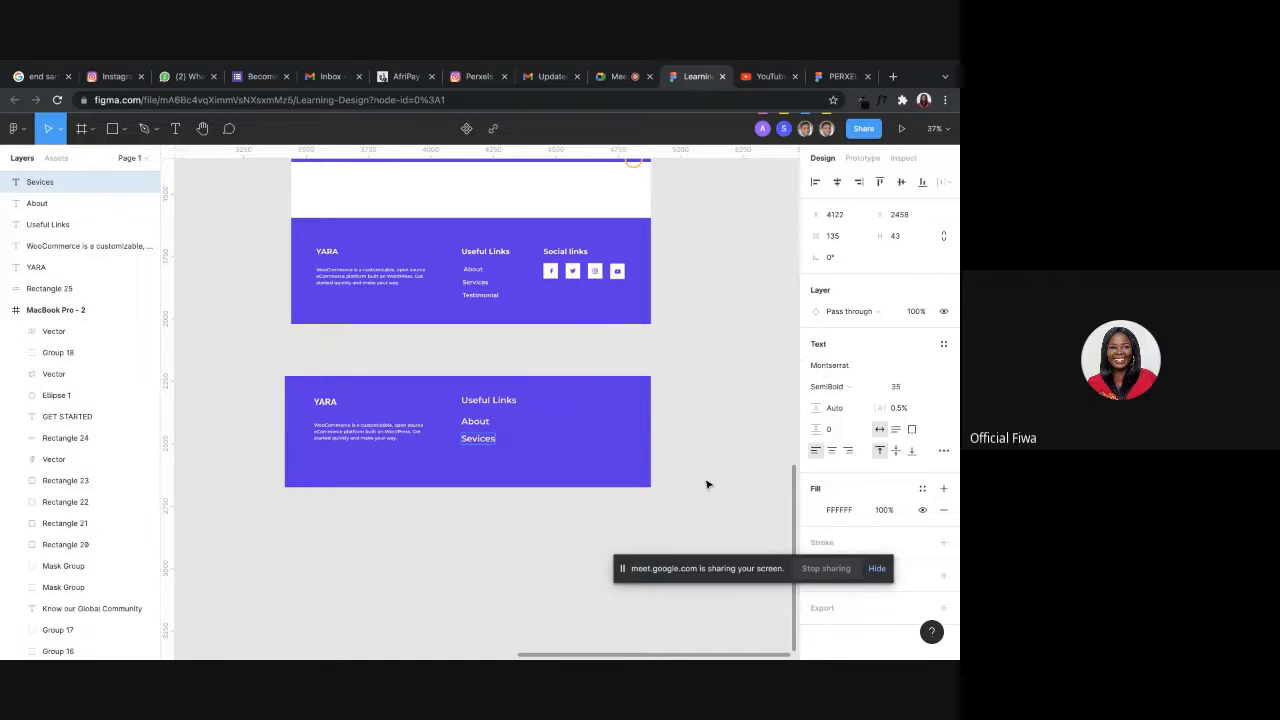
{"action": "scroll", "coordinate": [489, 453], "scroll_direction": "down", "scroll_amount": 1}
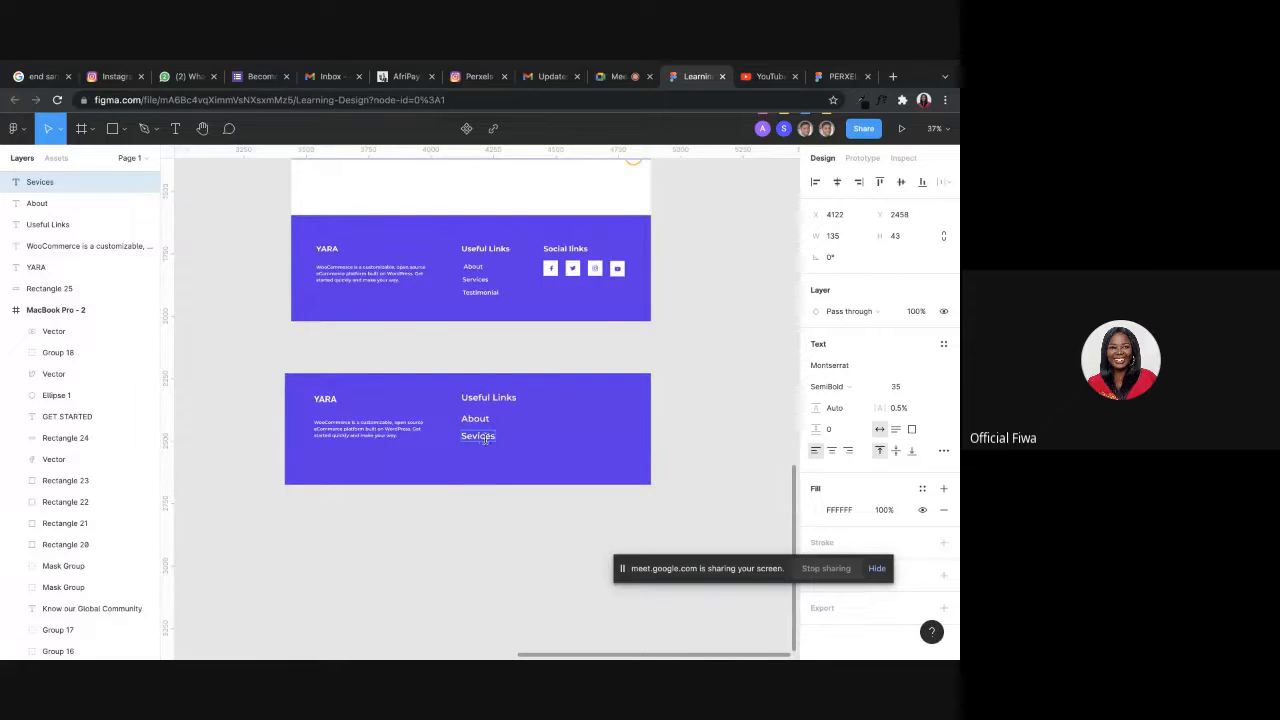
{"action": "key", "text": "Escape"}
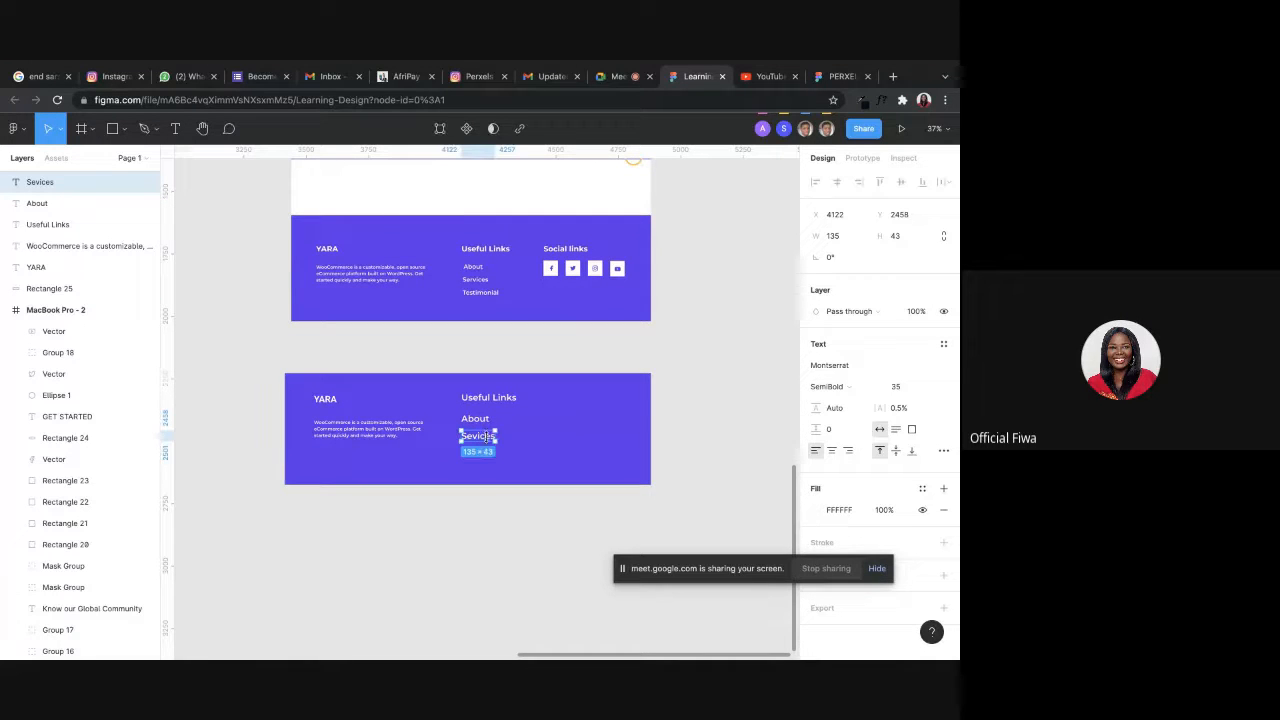
Duplicate the second footer link below itself and replace the copy's text with Testimonial.
{"action": "left_click_drag", "start_coordinate": [489, 439], "coordinate": [490, 459]}
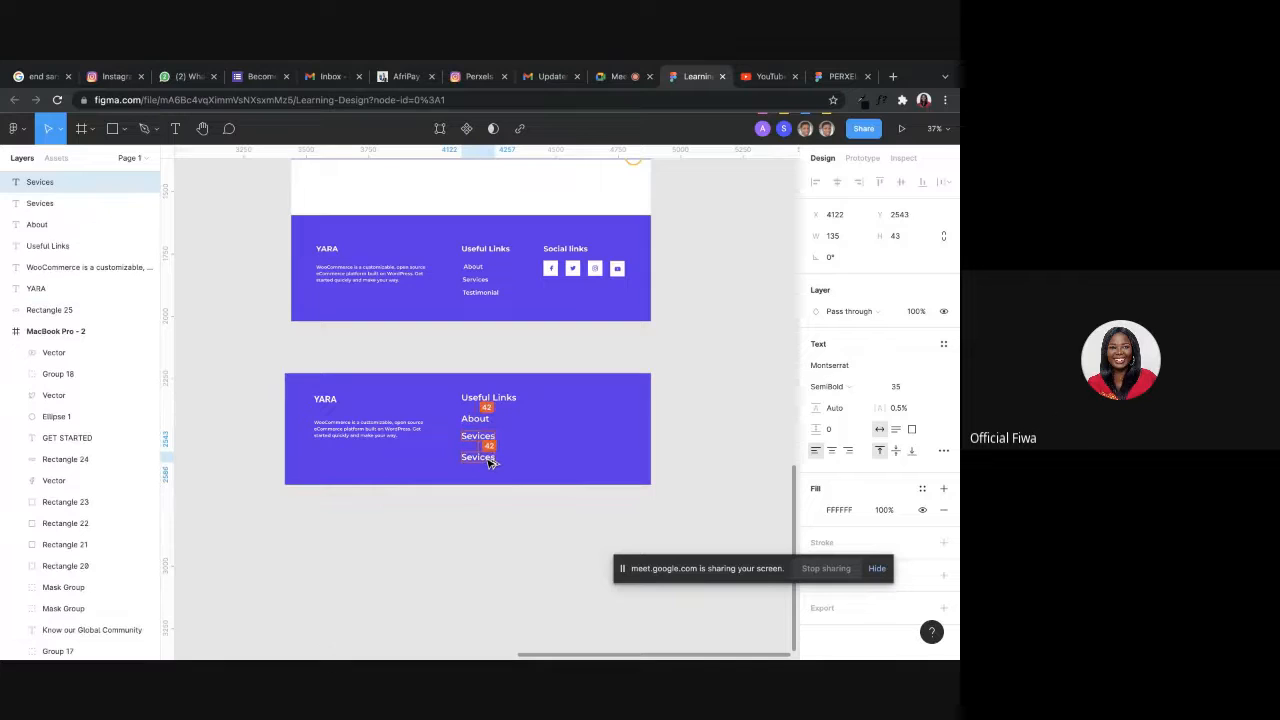
{"action": "double_click", "coordinate": [486, 457]}
{"action": "type", "text": "T"}
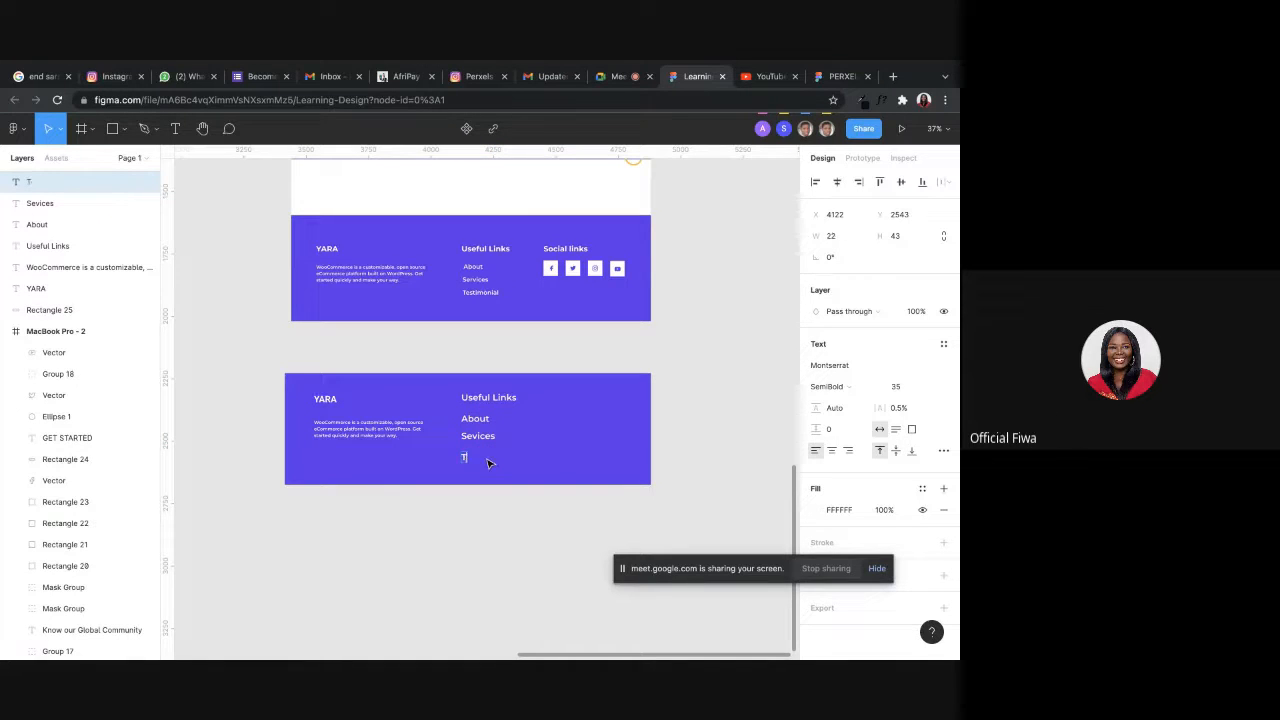
{"action": "type", "text": "estimonial"}
Set the font size of the About, Sevices and Testimonial links to 25.
{"action": "left_click_drag", "start_coordinate": [445, 538], "coordinate": [540, 416]}
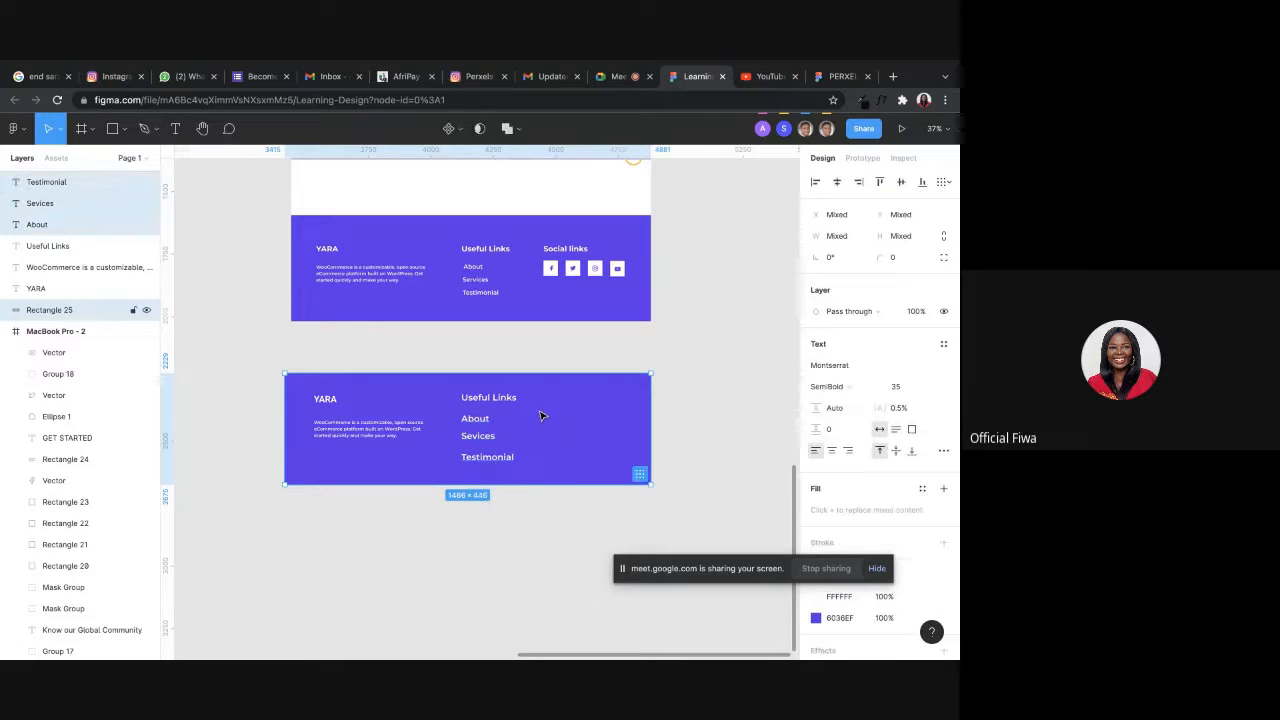
{"action": "left_click", "coordinate": [541, 416], "text": "shift"}
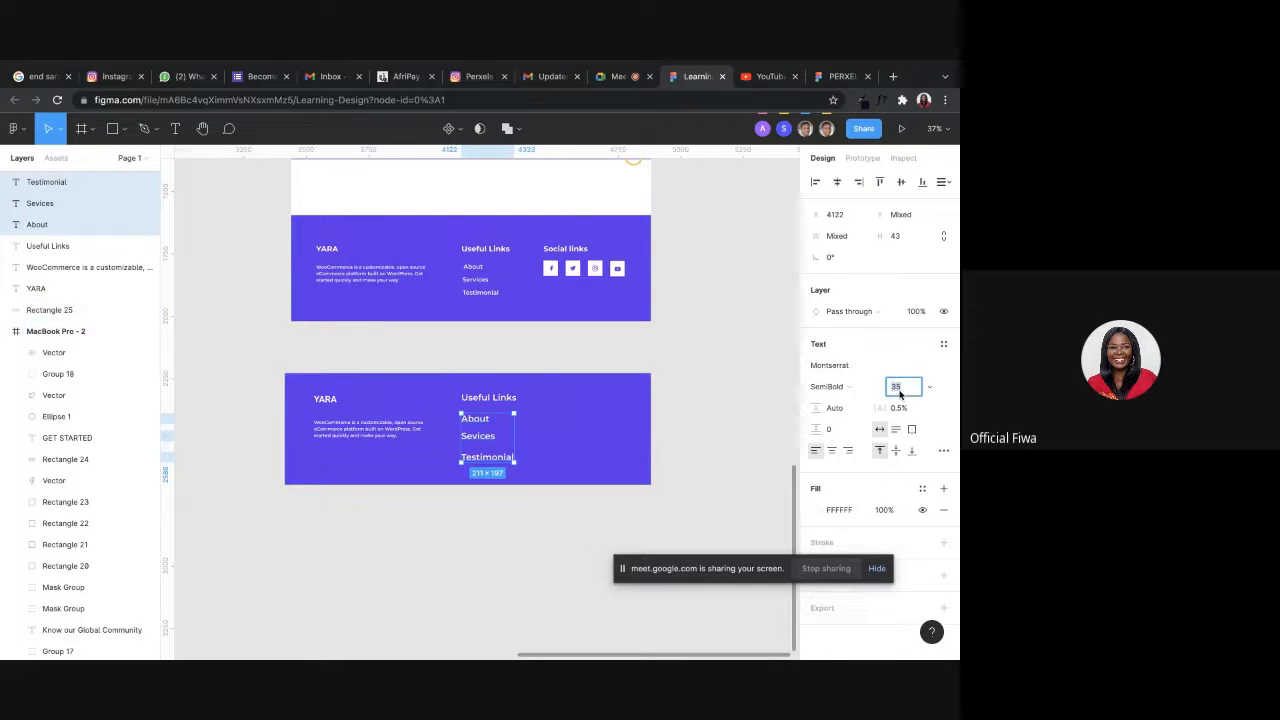
{"action": "key", "text": "Return"}
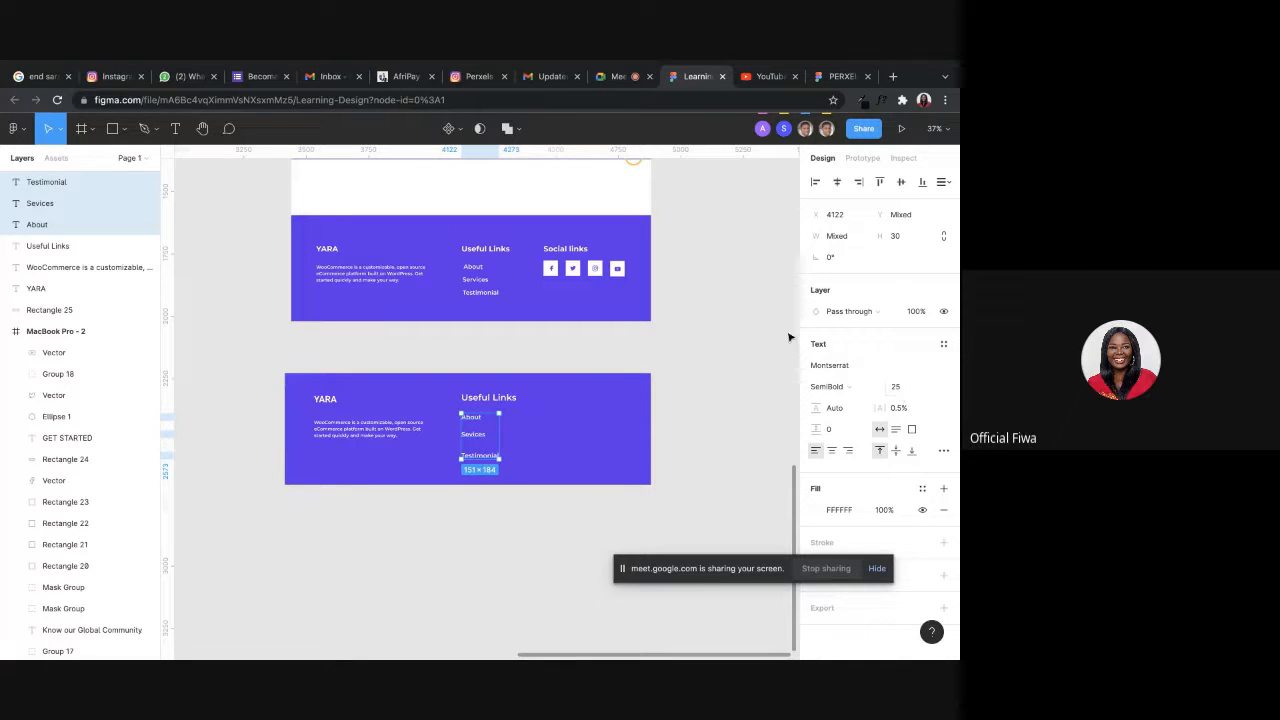
Move the Sevices and Testimonial links up to tighten the spacing of the link list.
{"action": "left_click", "coordinate": [751, 406]}
{"action": "left_click", "coordinate": [479, 431]}
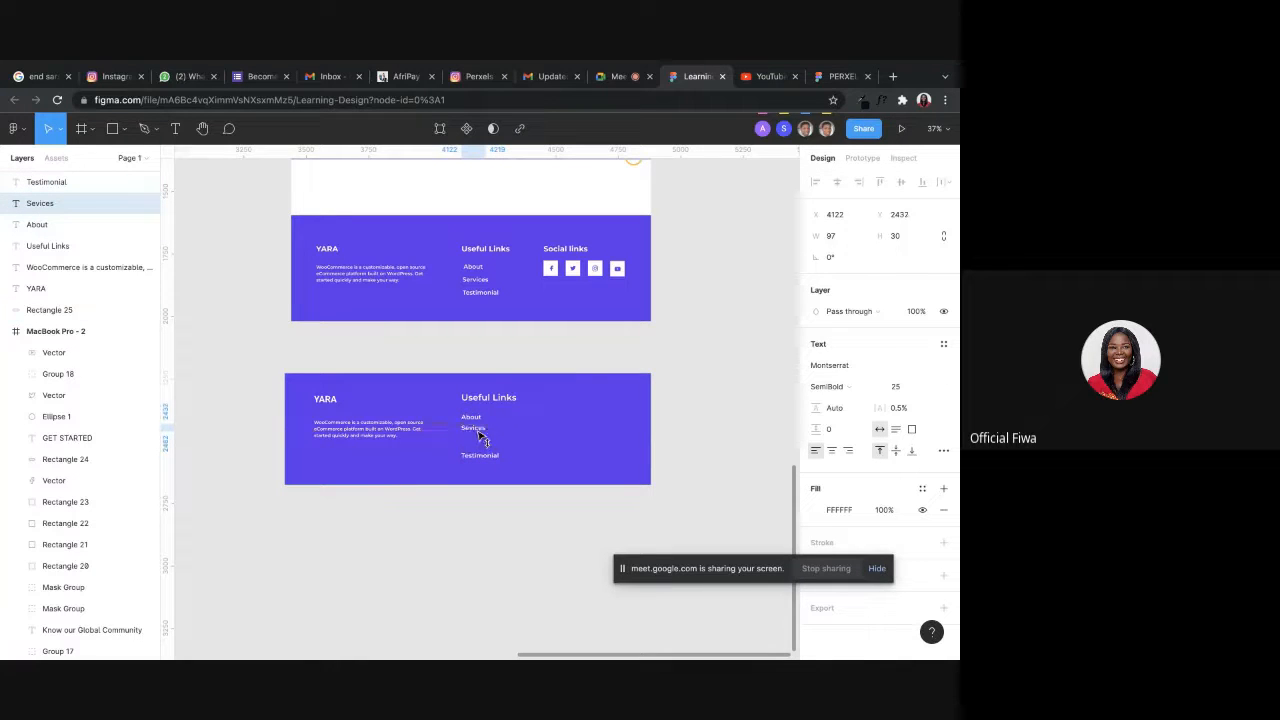
{"action": "left_click", "coordinate": [481, 455]}
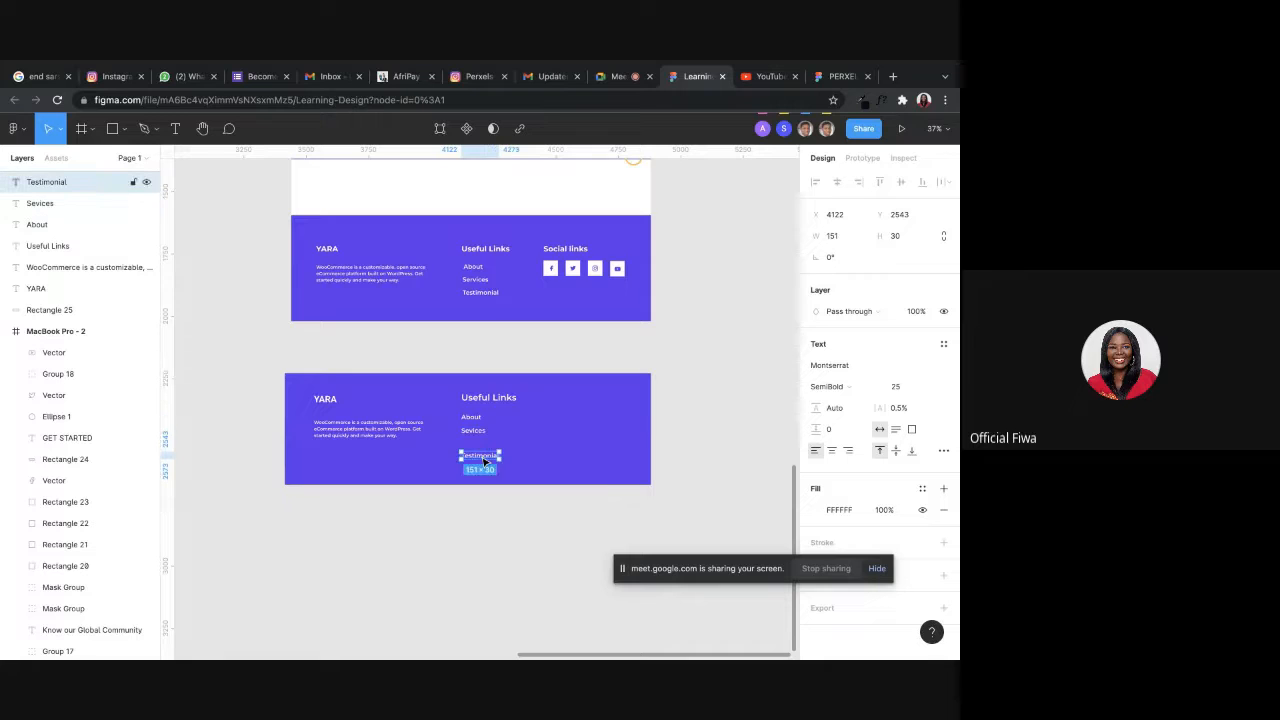
{"action": "left_click_drag", "start_coordinate": [484, 462], "coordinate": [488, 452]}
{"action": "left_click", "coordinate": [516, 528]}
Open the Icons8 SVG icons page (icons8.com/icons/set/svg) in a new browser tab.
{"action": "scroll", "coordinate": [469, 351], "scroll_direction": "right", "scroll_amount": 2}
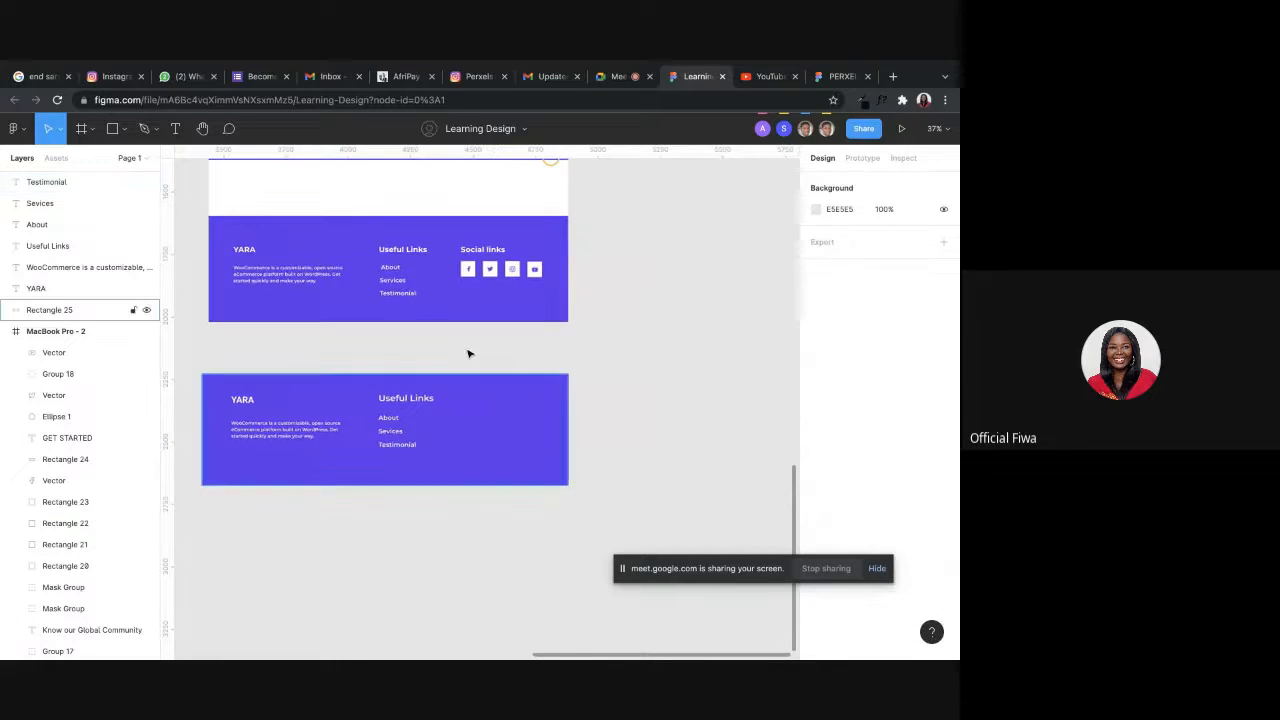
{"action": "scroll", "coordinate": [500, 290], "scroll_direction": "up", "scroll_amount": 5}
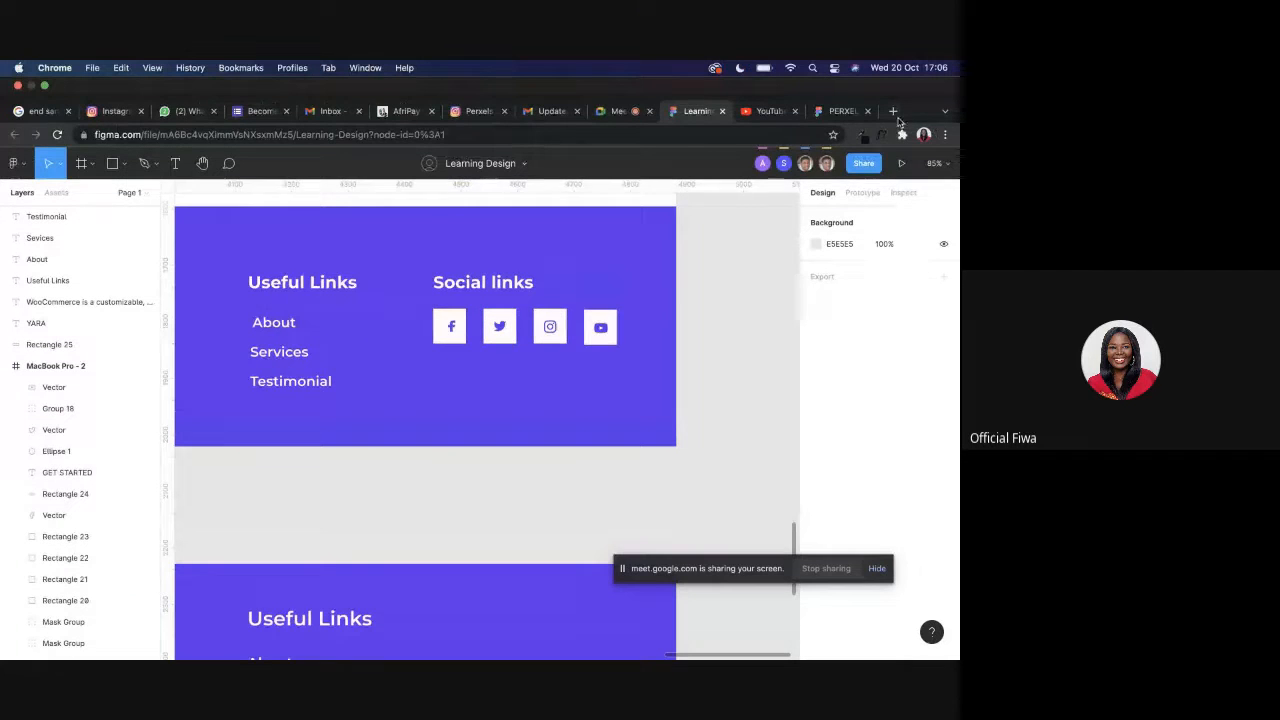
{"action": "left_click", "coordinate": [894, 112]}
{"action": "type", "text": "ico"}
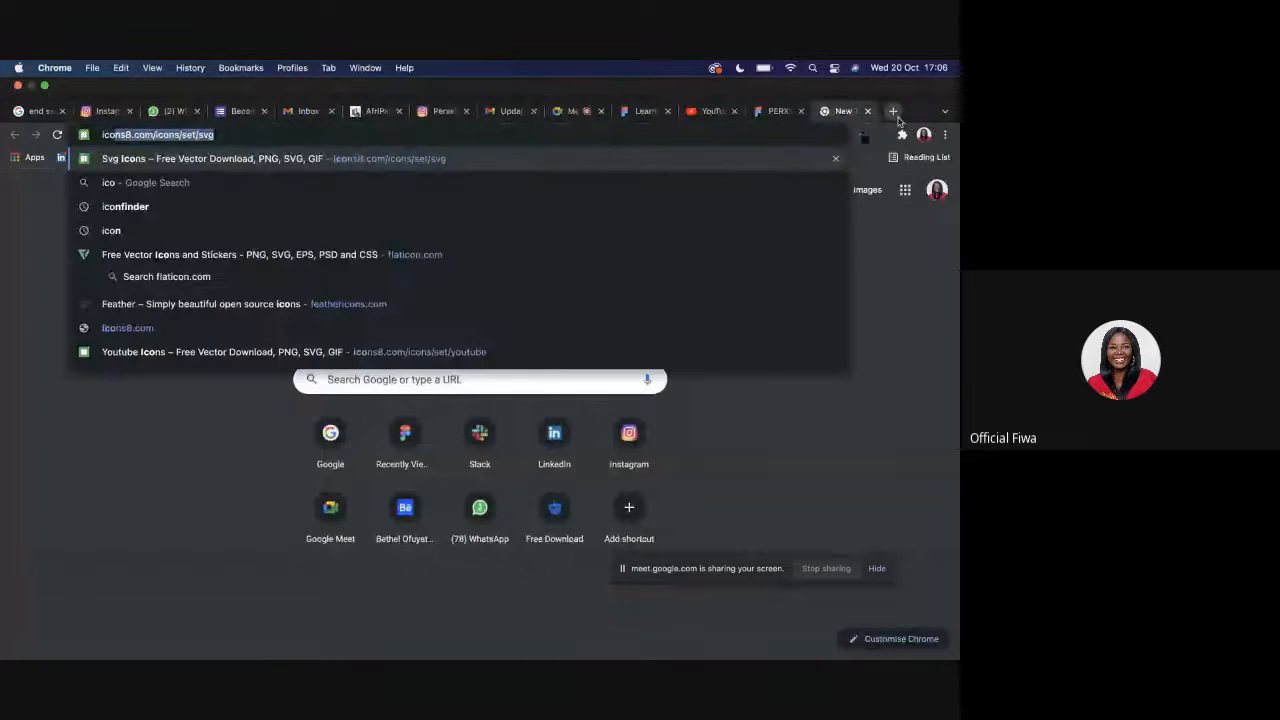
{"action": "key", "text": "Return"}
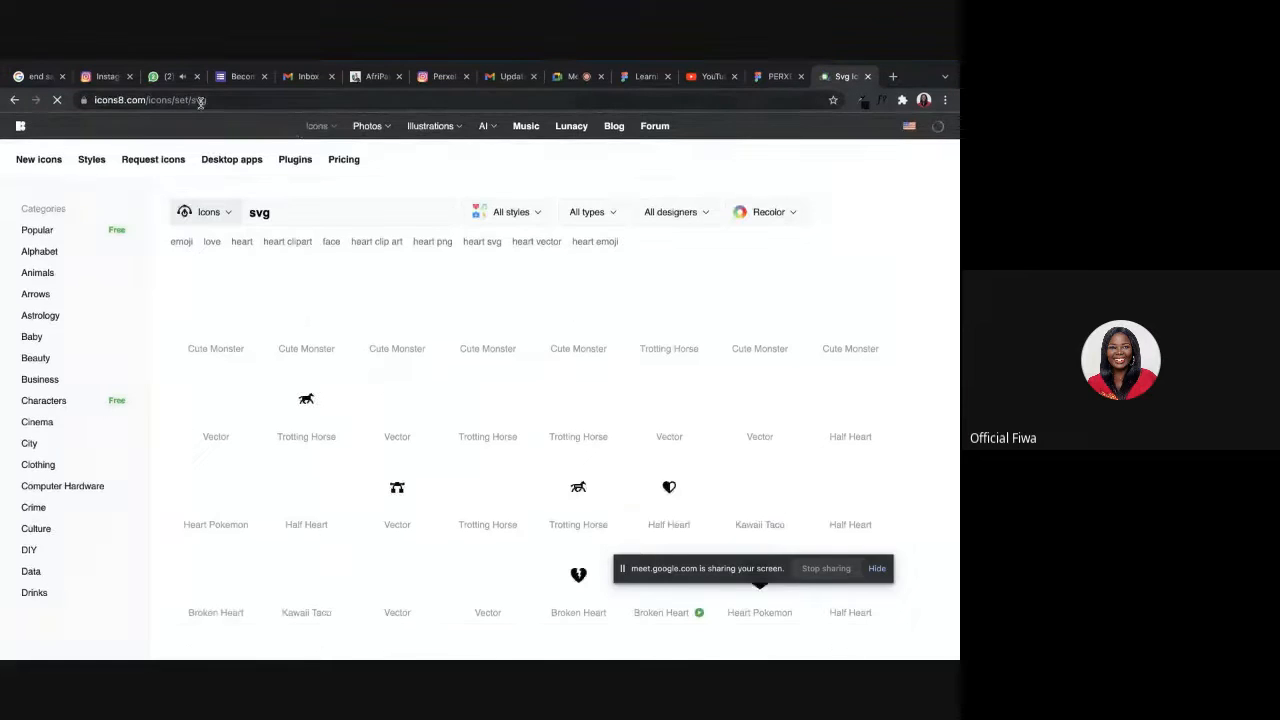
Copy the Icons8 page address and send it to everyone in the Google Meet chat.
{"action": "left_click", "coordinate": [200, 100]}
{"action": "key", "text": "super+c"}
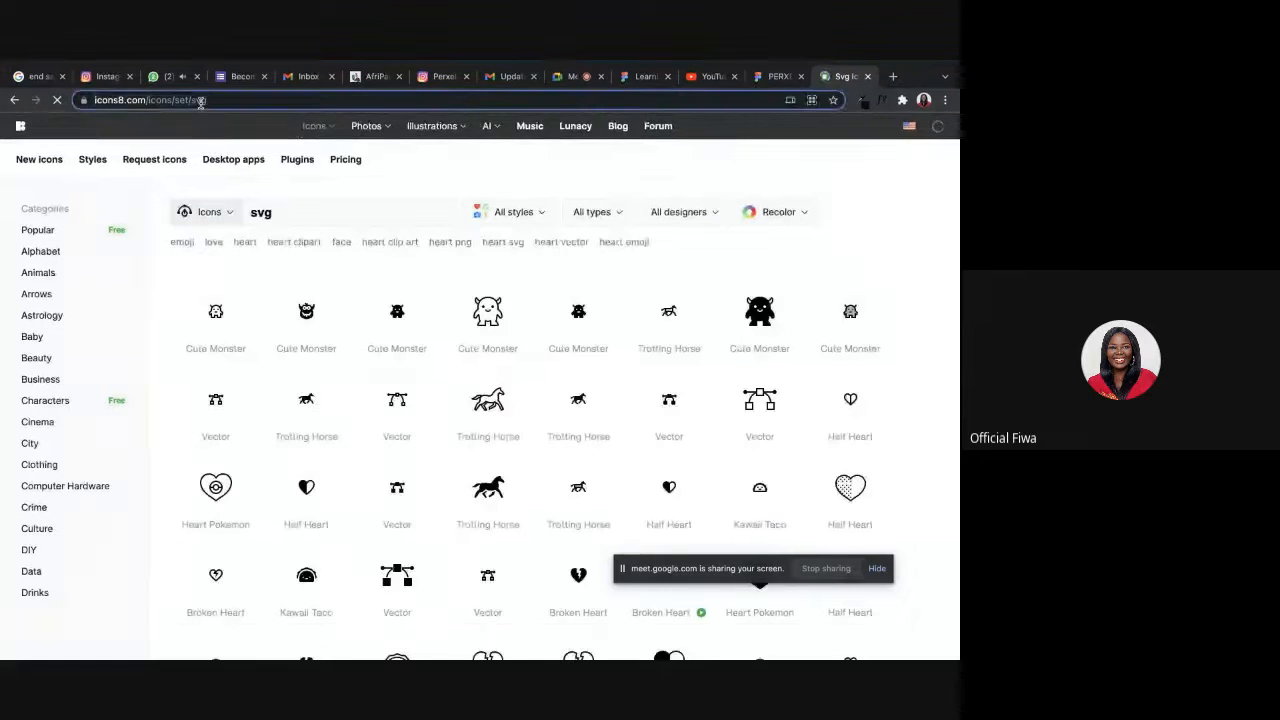
{"action": "left_click", "coordinate": [563, 111]}
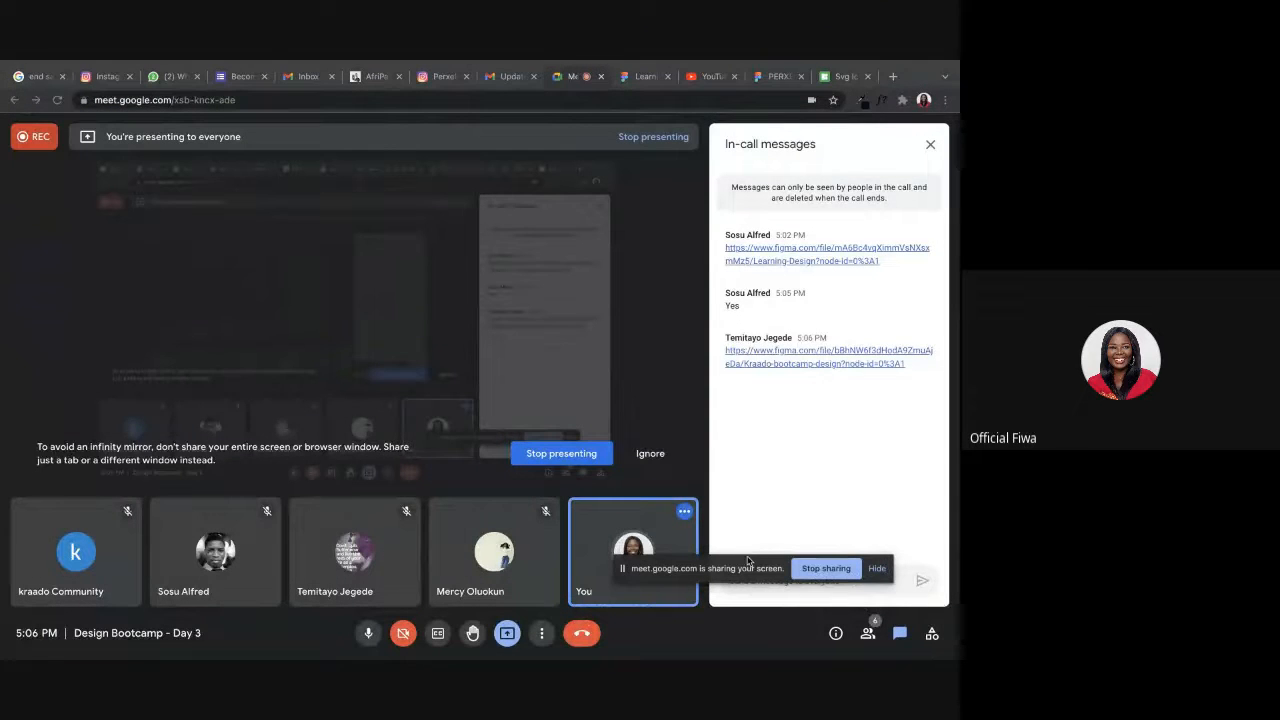
{"action": "left_click_drag", "start_coordinate": [727, 563], "coordinate": [467, 498]}
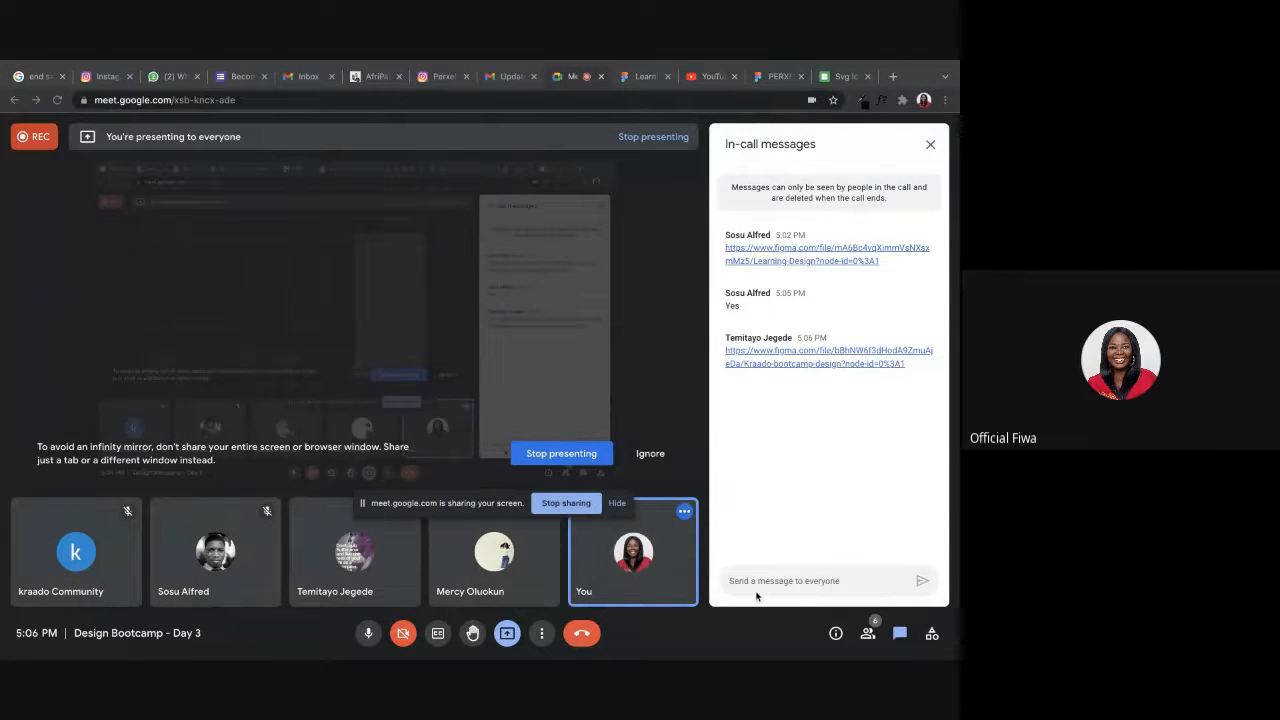
{"action": "left_click", "coordinate": [784, 580]}
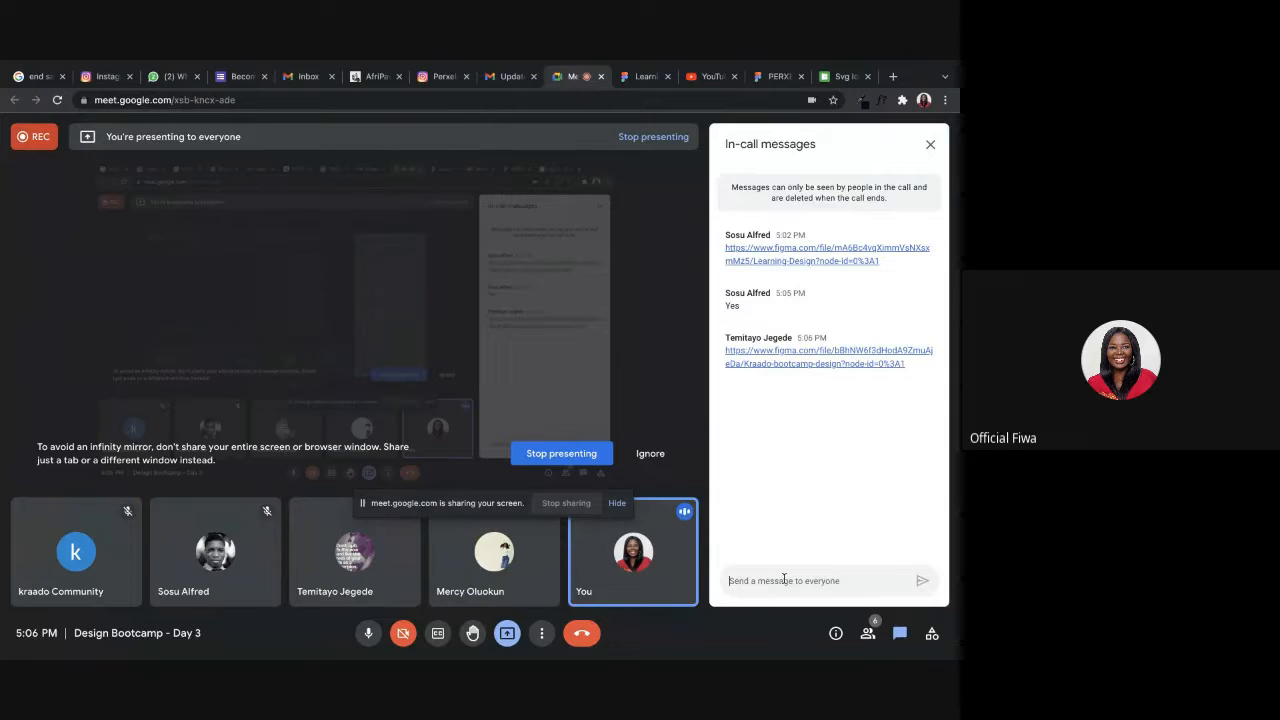
{"action": "key", "text": "super+v"}
{"action": "key", "text": "Return"}
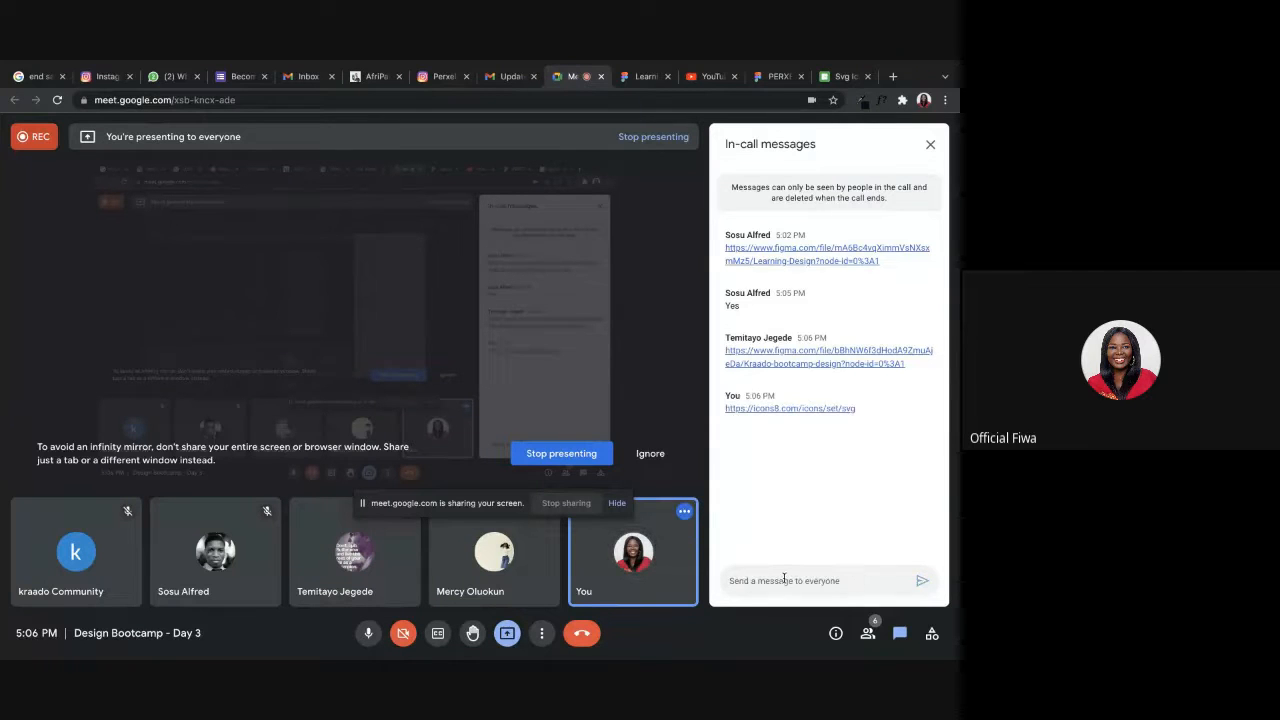
Check the social icons in the reference footers in Figma, and search Icons8 for facebook.
{"action": "left_click", "coordinate": [845, 76]}
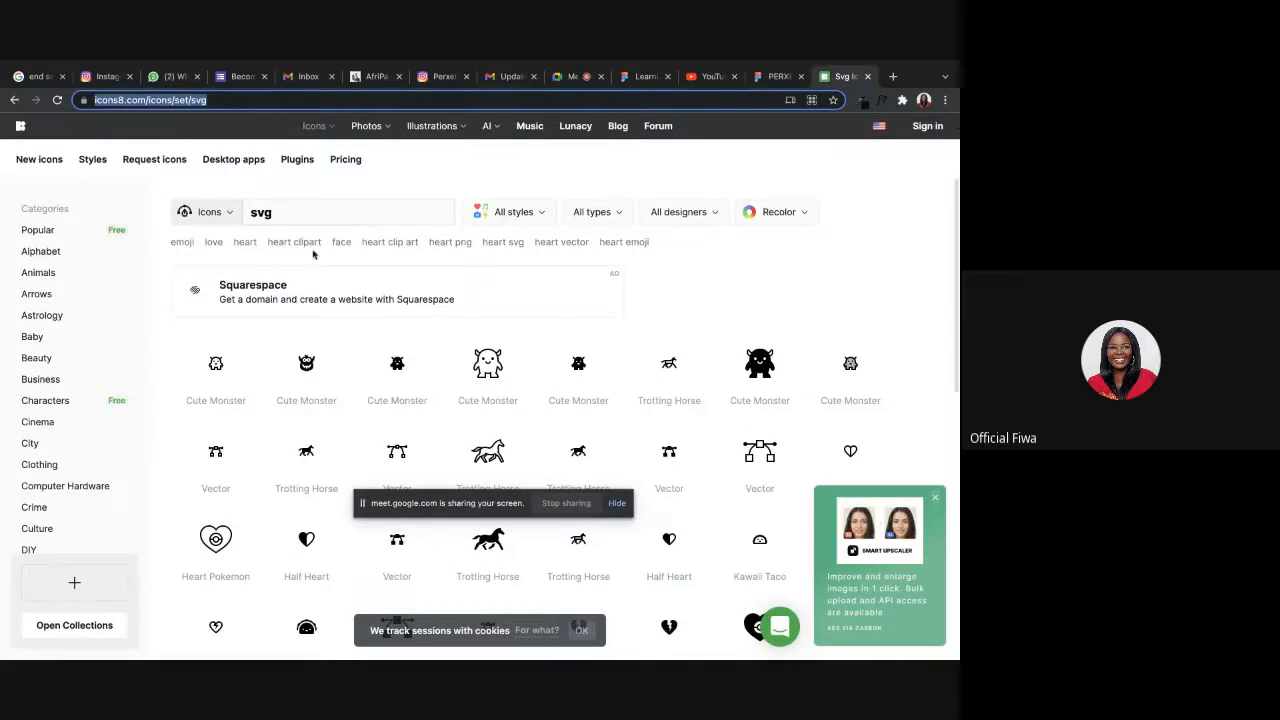
{"action": "left_click", "coordinate": [772, 77]}
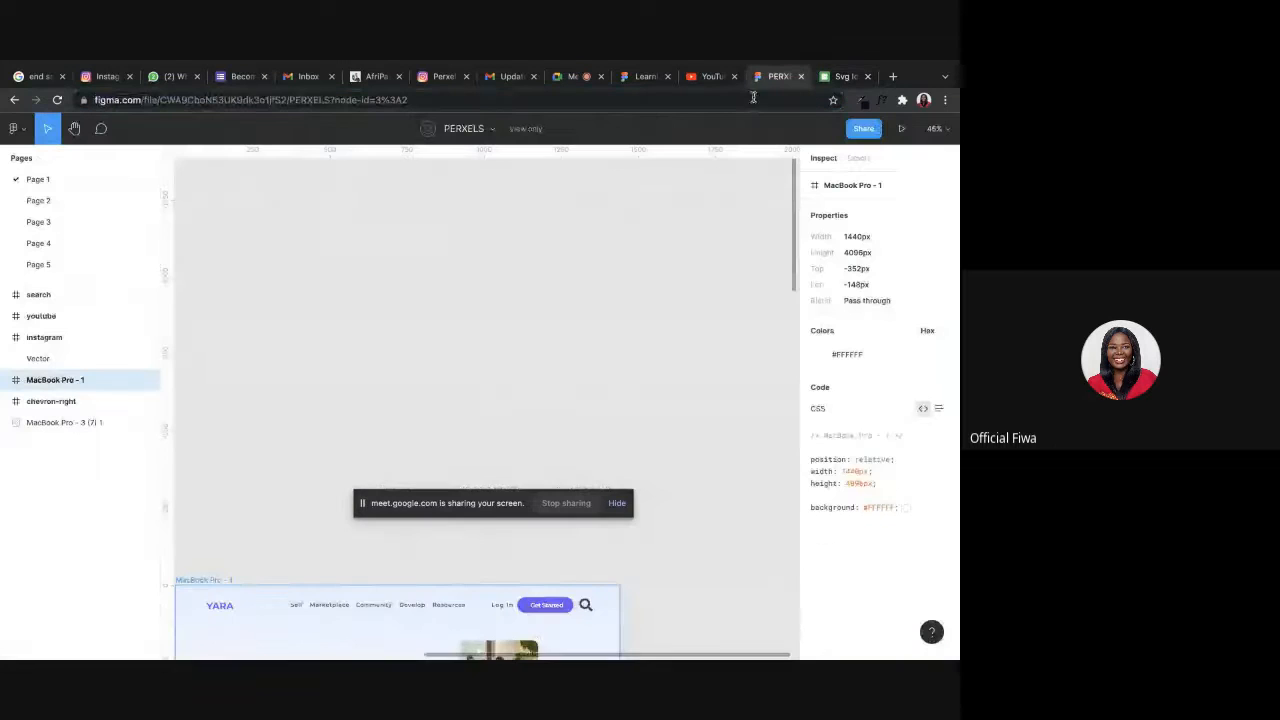
{"action": "scroll", "coordinate": [615, 403], "scroll_direction": "down", "scroll_amount": 15}
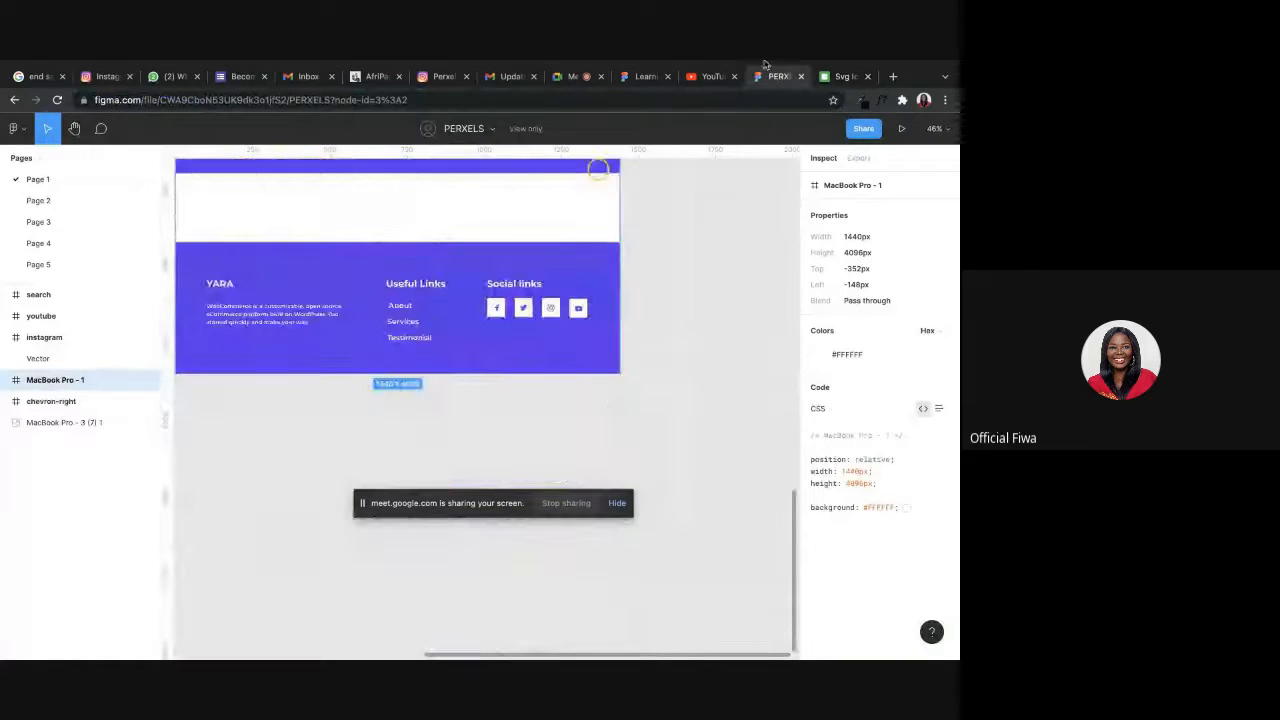
{"action": "left_click", "coordinate": [636, 76]}
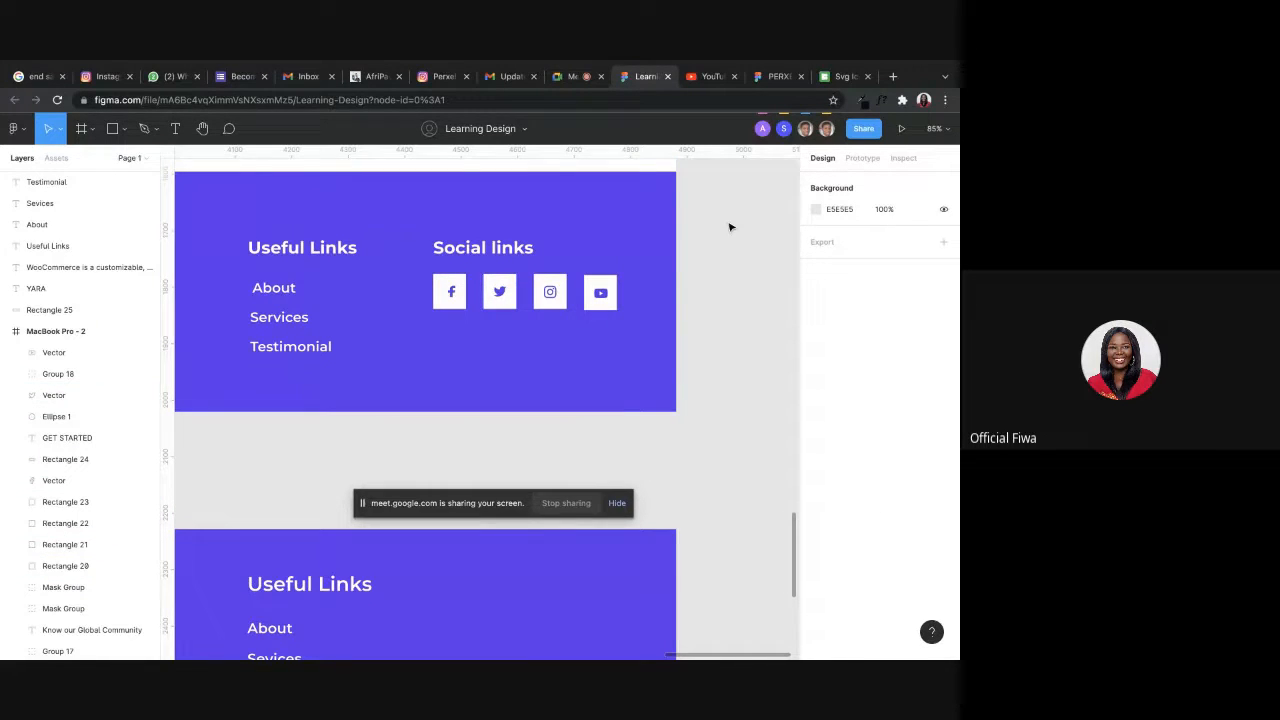
{"action": "left_click", "coordinate": [838, 76]}
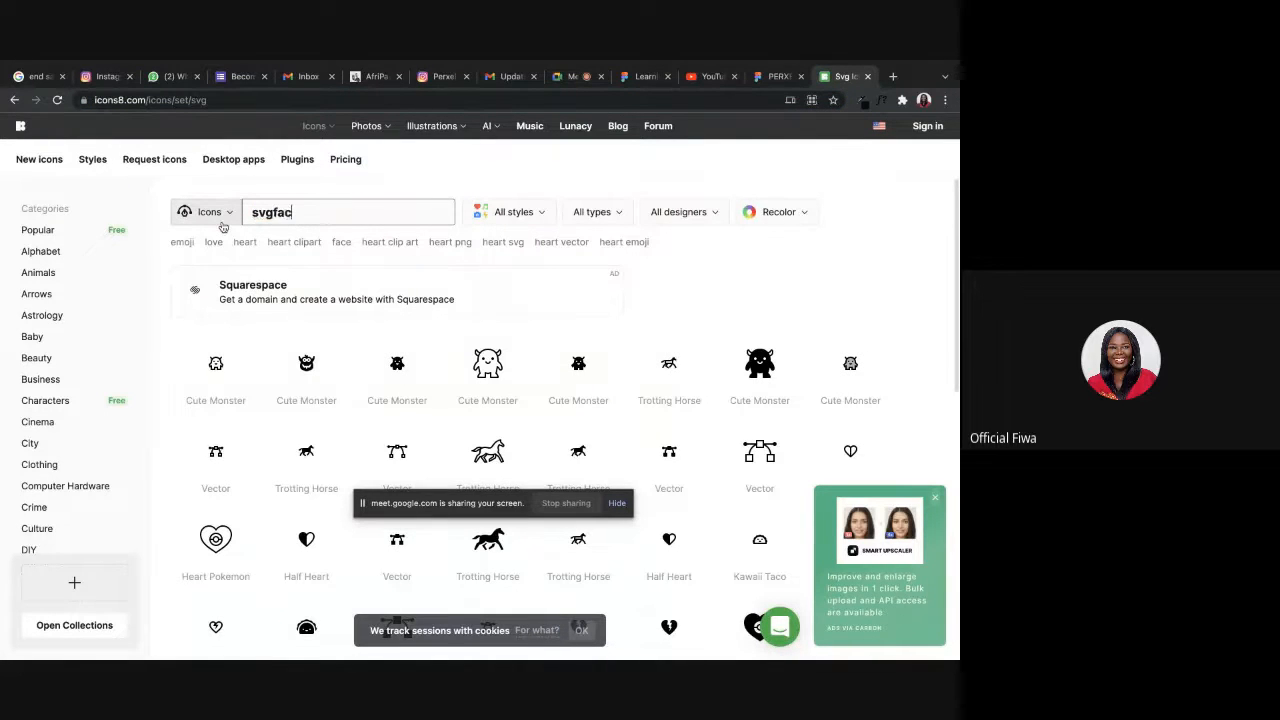
{"action": "key", "text": "BackSpace"}
{"action": "key", "text": "BackSpace"}
{"action": "key", "text": "BackSpace"}
{"action": "key", "text": "BackSpace"}
{"action": "key", "text": "BackSpace"}
{"action": "key", "text": "BackSpace"}
{"action": "type", "text": "facebook"}
{"action": "key", "text": "Return"}
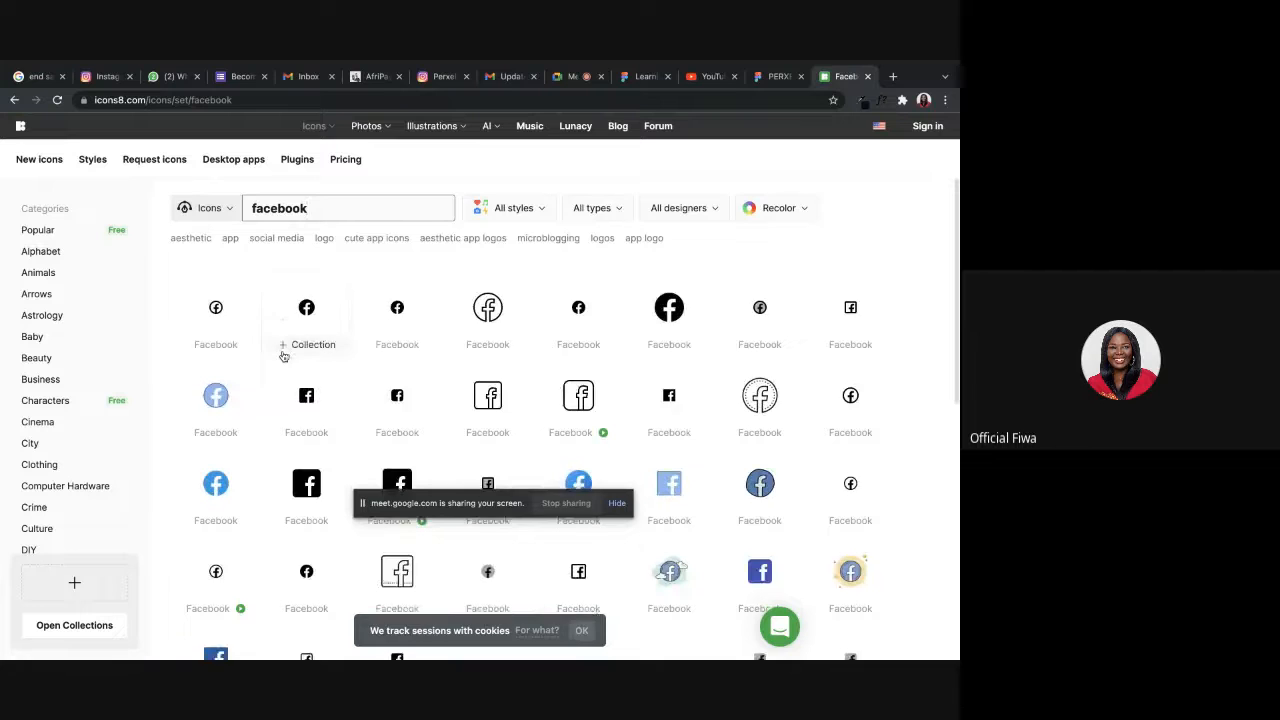
Look through the facebook icon results for a plain f logo like the one in the Figma reference footer.
{"action": "scroll", "coordinate": [276, 345], "scroll_direction": "down", "scroll_amount": 2}
{"action": "scroll", "coordinate": [283, 355], "scroll_direction": "down", "scroll_amount": 1}
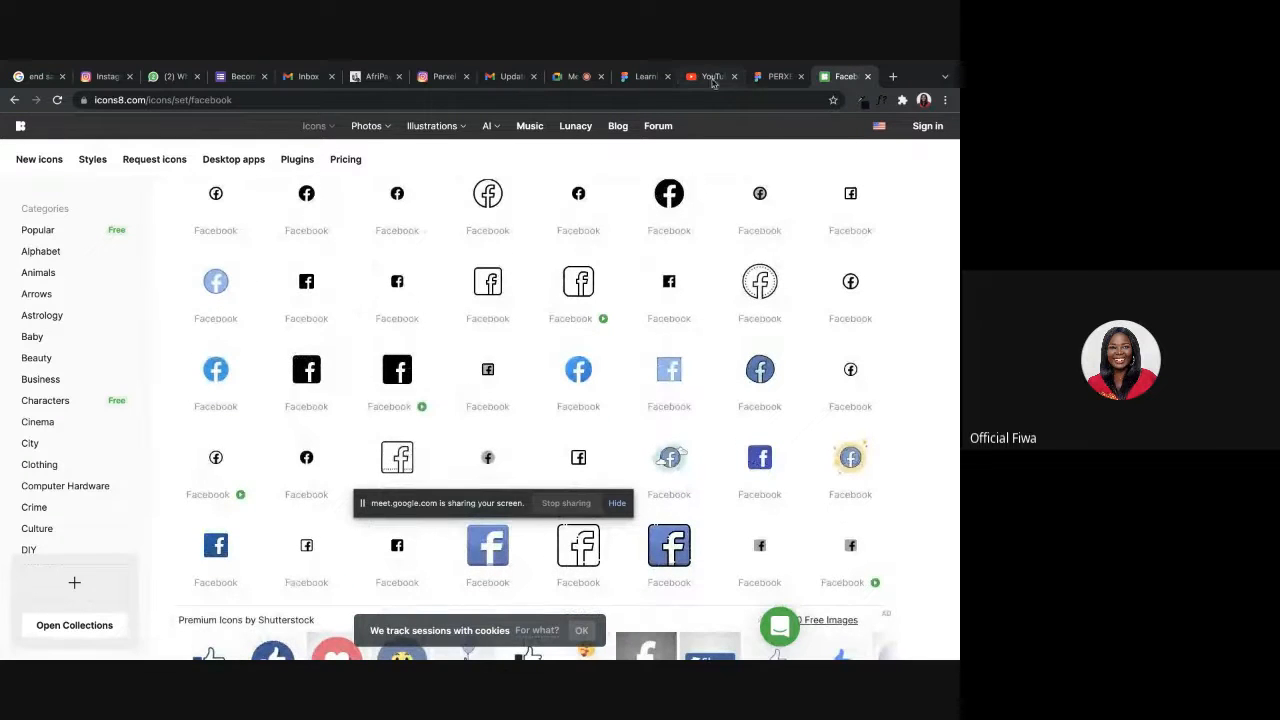
{"action": "left_click", "coordinate": [640, 77]}
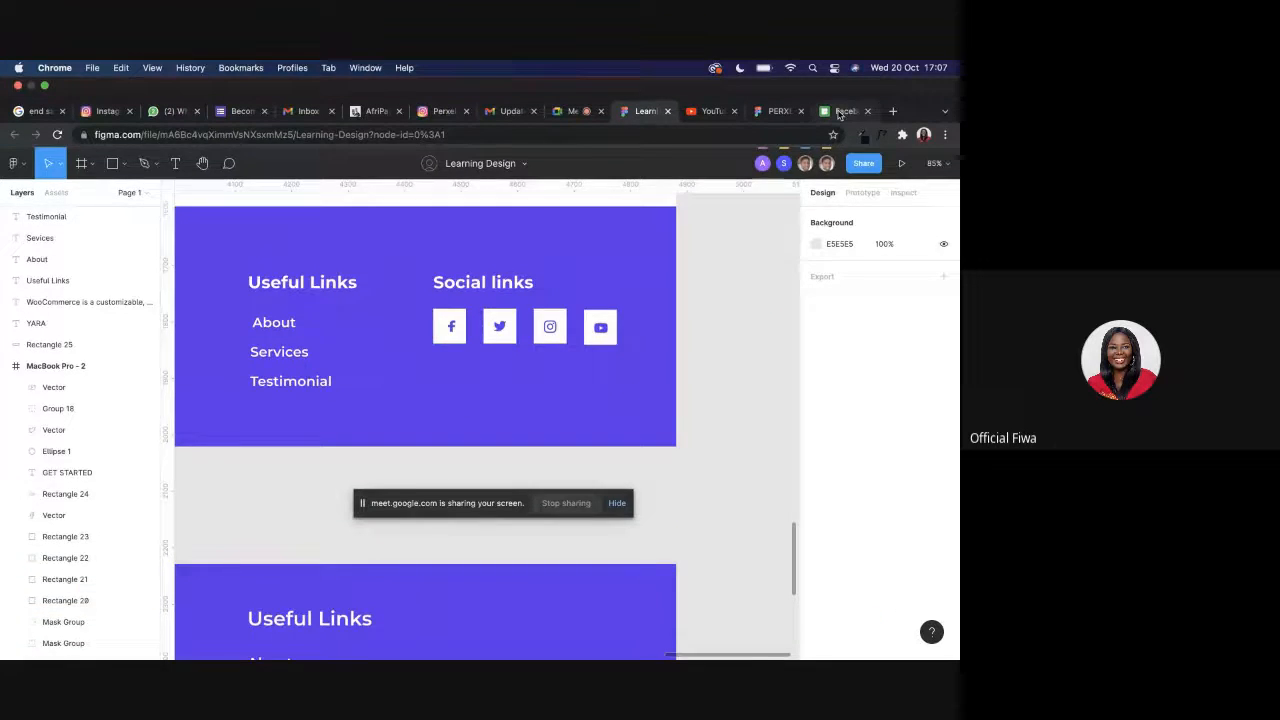
{"action": "left_click", "coordinate": [843, 110]}
{"action": "scroll", "coordinate": [487, 362], "scroll_direction": "down", "scroll_amount": 4}
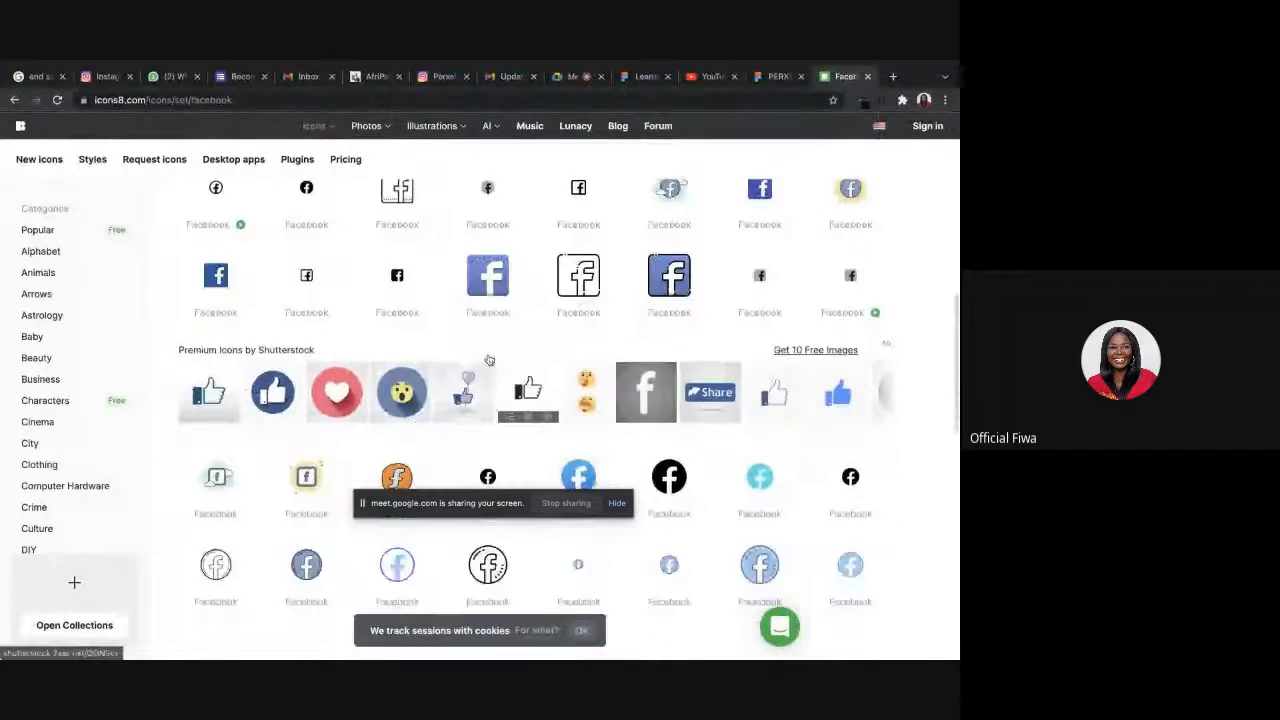
{"action": "scroll", "coordinate": [549, 298], "scroll_direction": "down", "scroll_amount": 7}
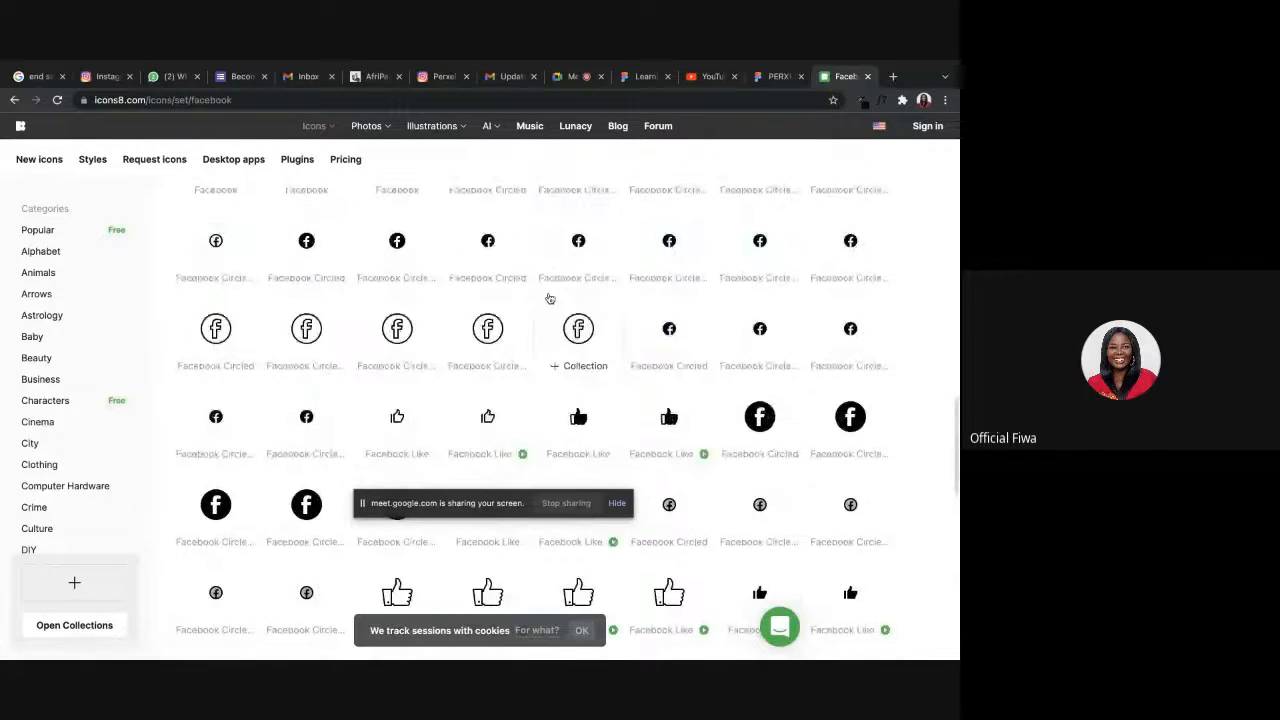
{"action": "scroll", "coordinate": [549, 298], "scroll_direction": "up", "scroll_amount": 4}
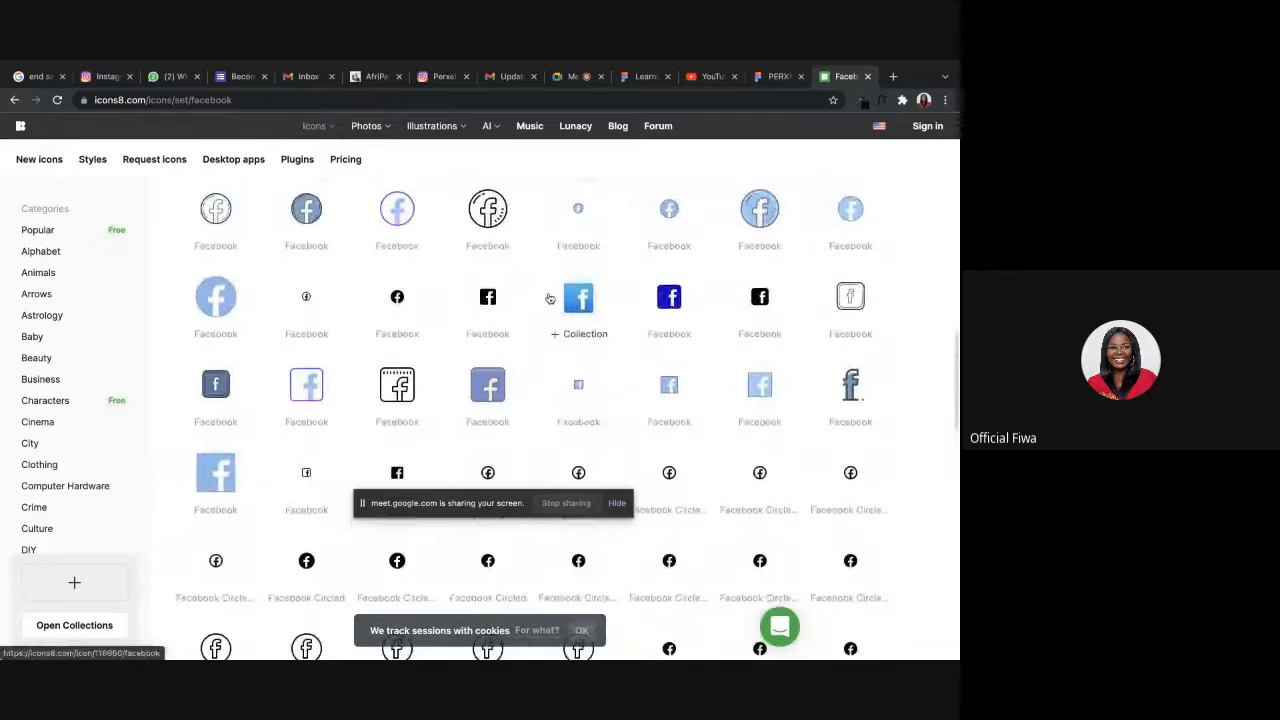
{"action": "scroll", "coordinate": [549, 298], "scroll_direction": "down", "scroll_amount": 6}
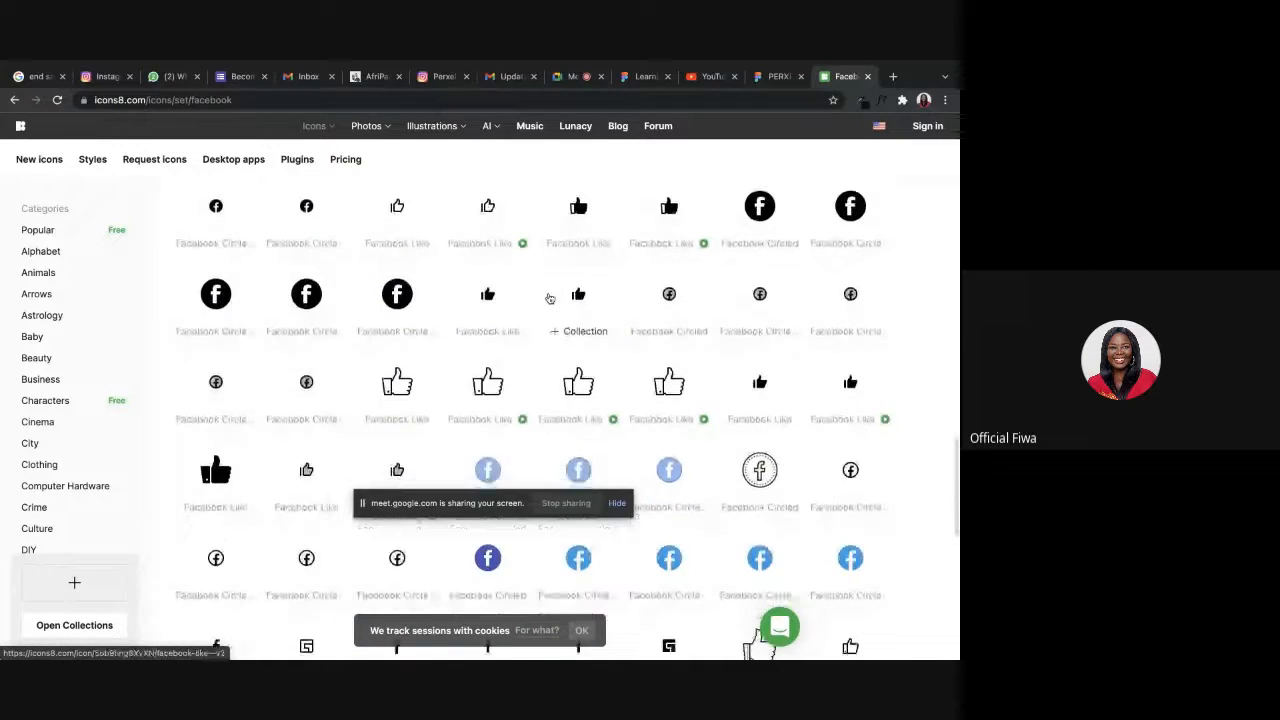
{"action": "scroll", "coordinate": [549, 298], "scroll_direction": "down", "scroll_amount": 4}
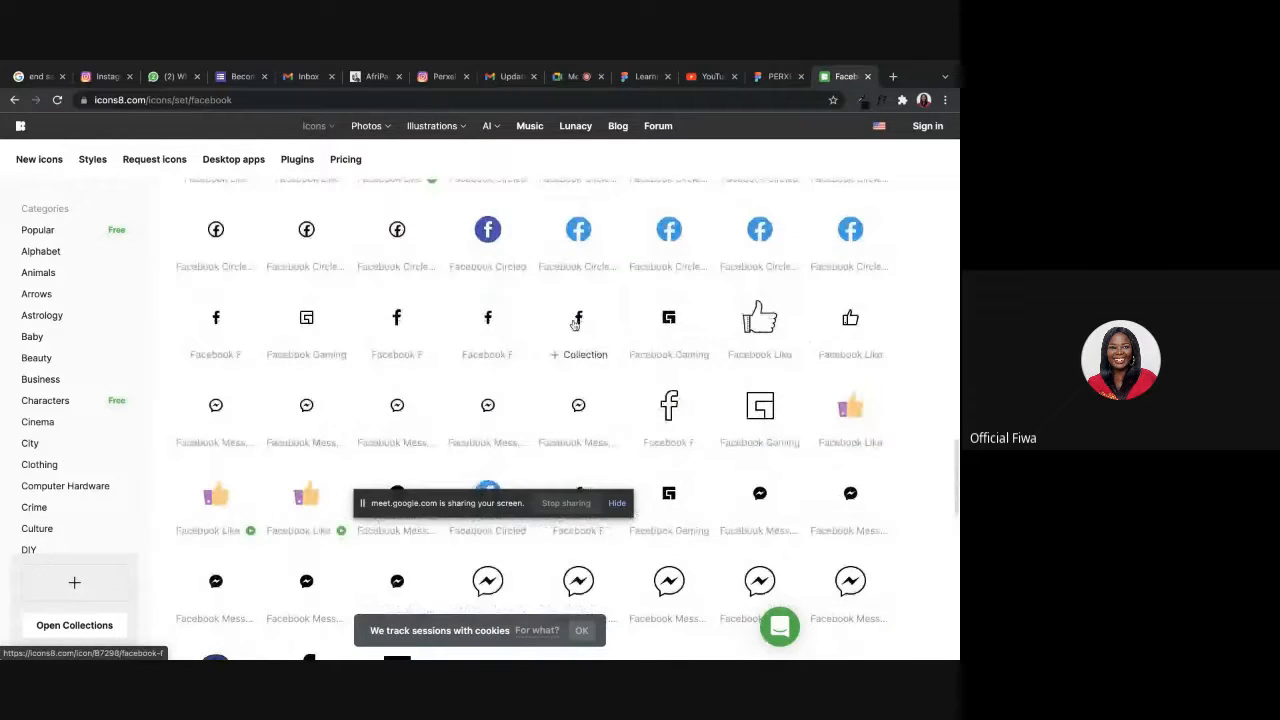
Download the Material Rounded Facebook F icon as a 24px simplified SVG.
{"action": "left_click", "coordinate": [575, 323]}
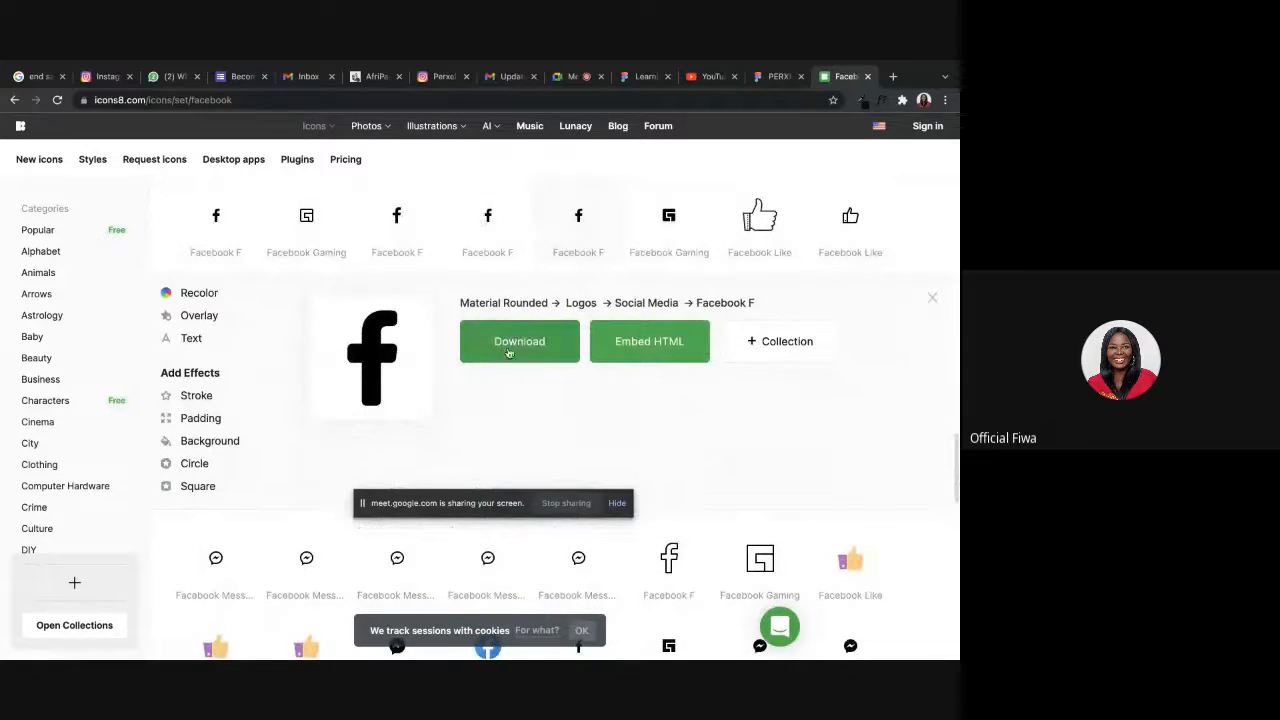
{"action": "left_click", "coordinate": [509, 345]}
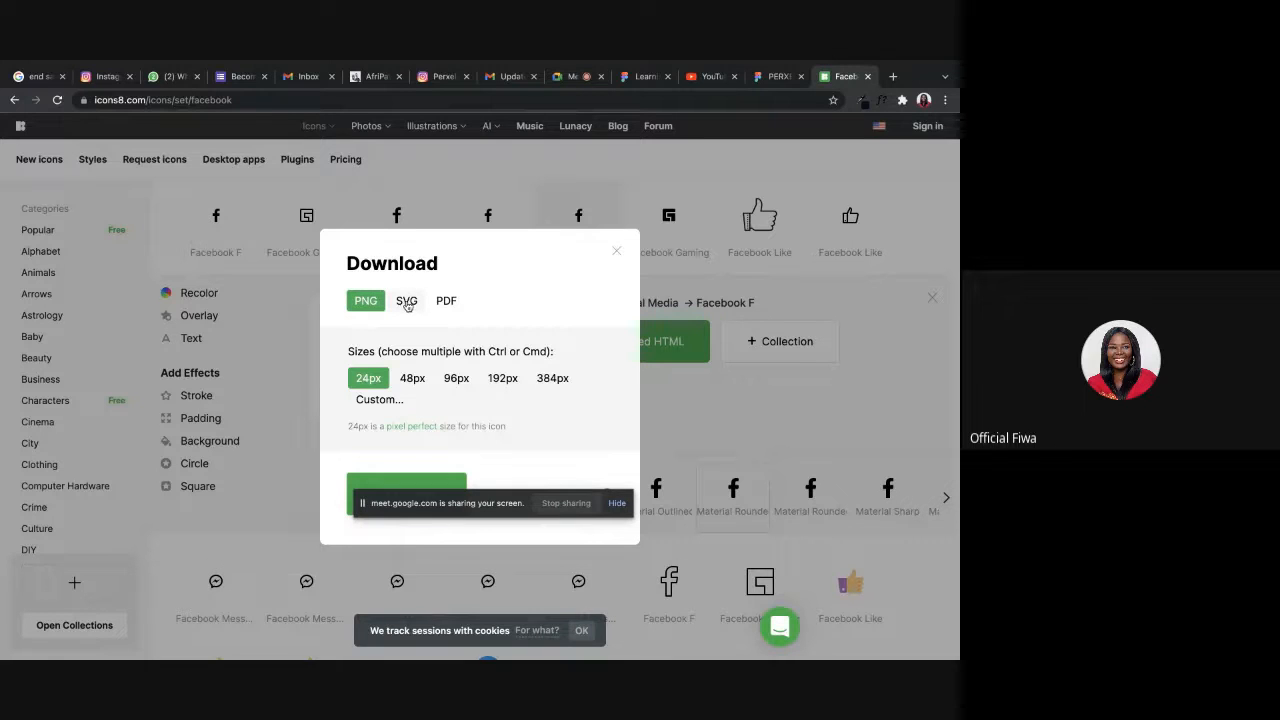
{"action": "left_click", "coordinate": [407, 301]}
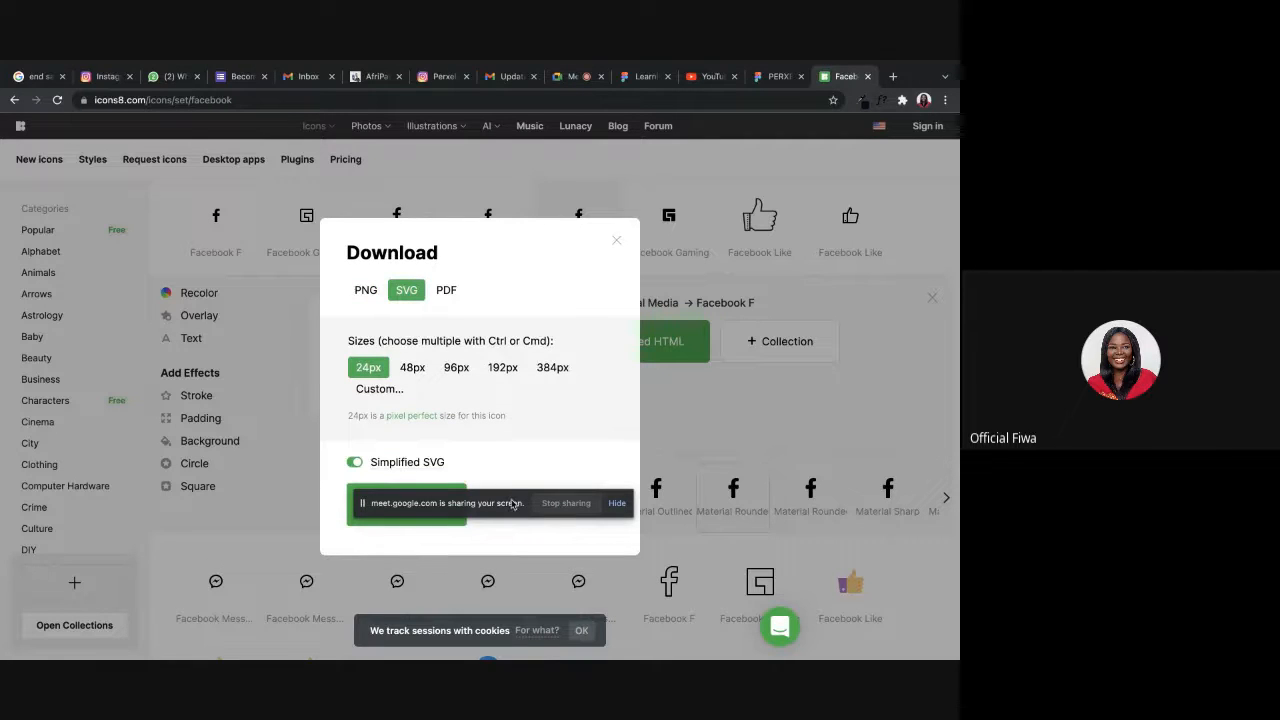
{"action": "left_click_drag", "start_coordinate": [510, 497], "coordinate": [786, 441]}
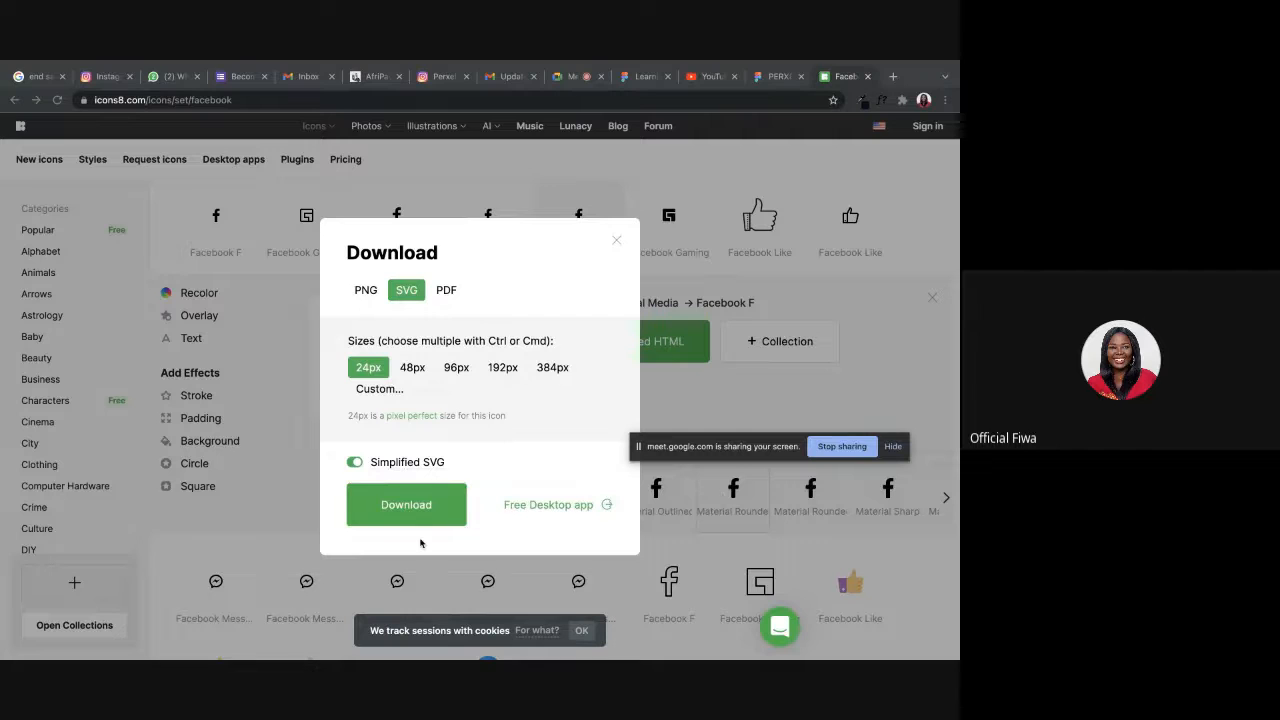
{"action": "left_click", "coordinate": [410, 501]}
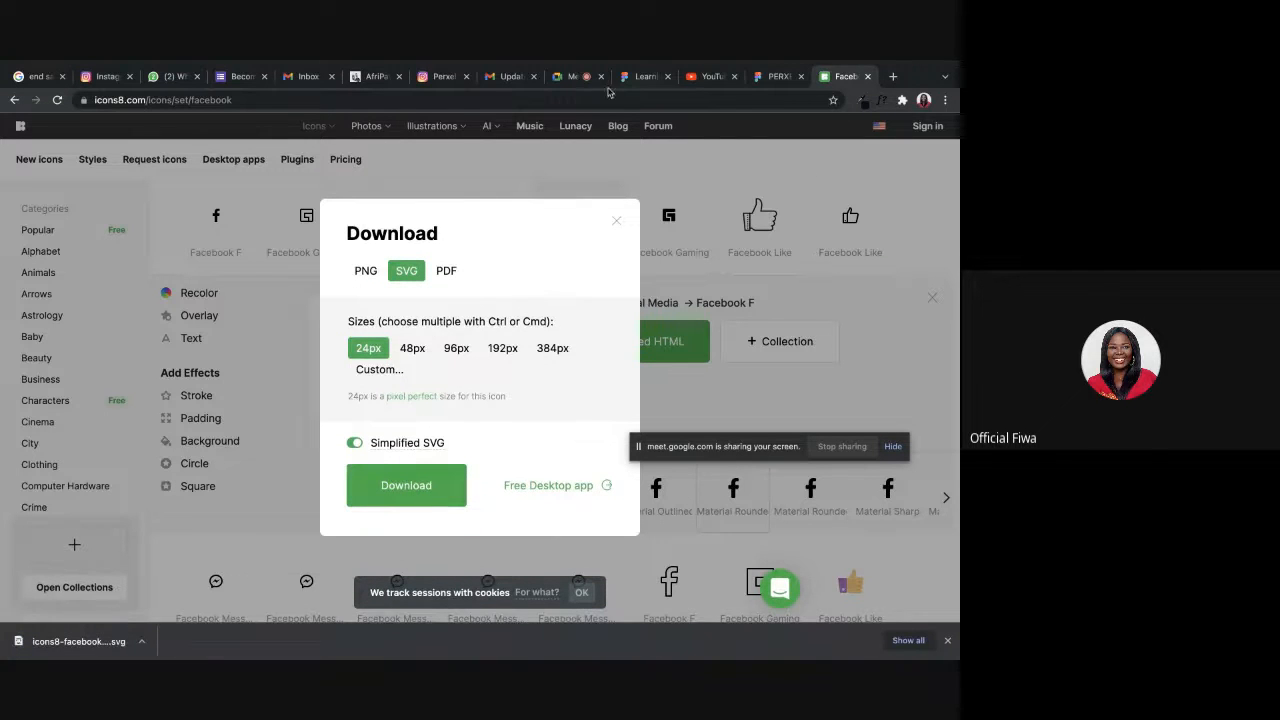
Place the downloaded Facebook SVG from the Downloads folder on the Figma canvas between the two YARA footers.
{"action": "left_click", "coordinate": [645, 76]}
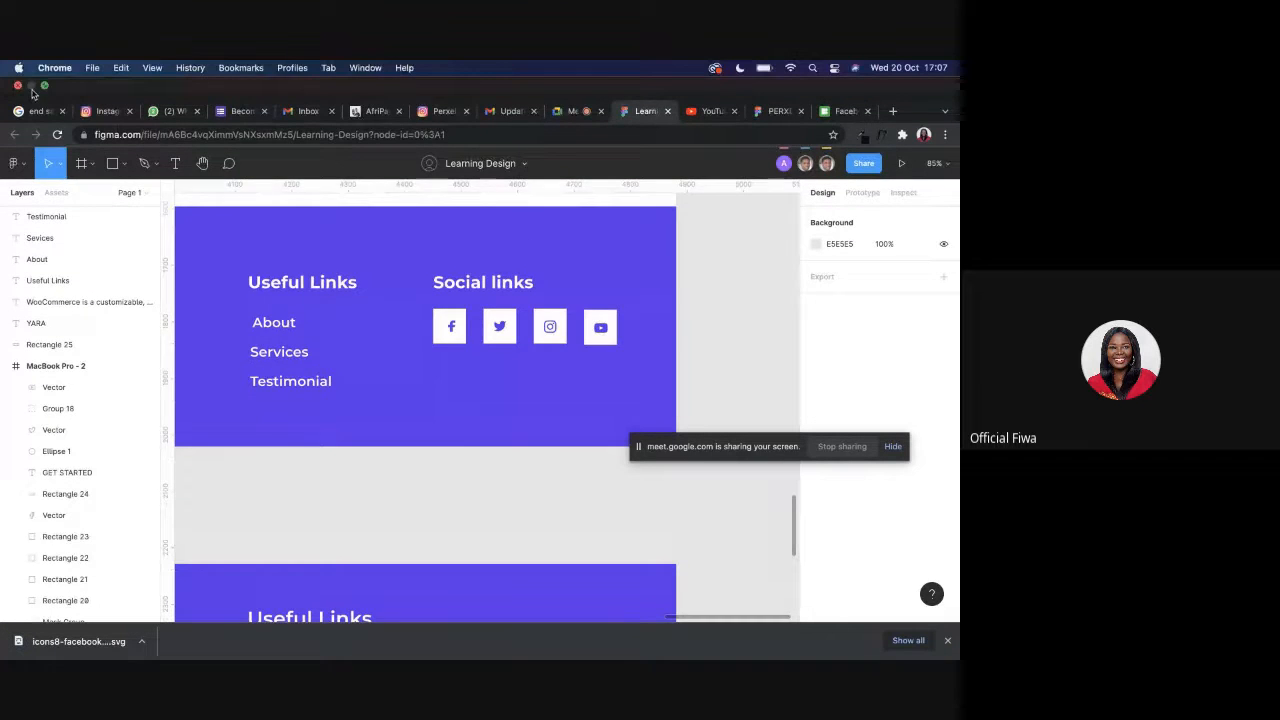
{"action": "left_click", "coordinate": [46, 90]}
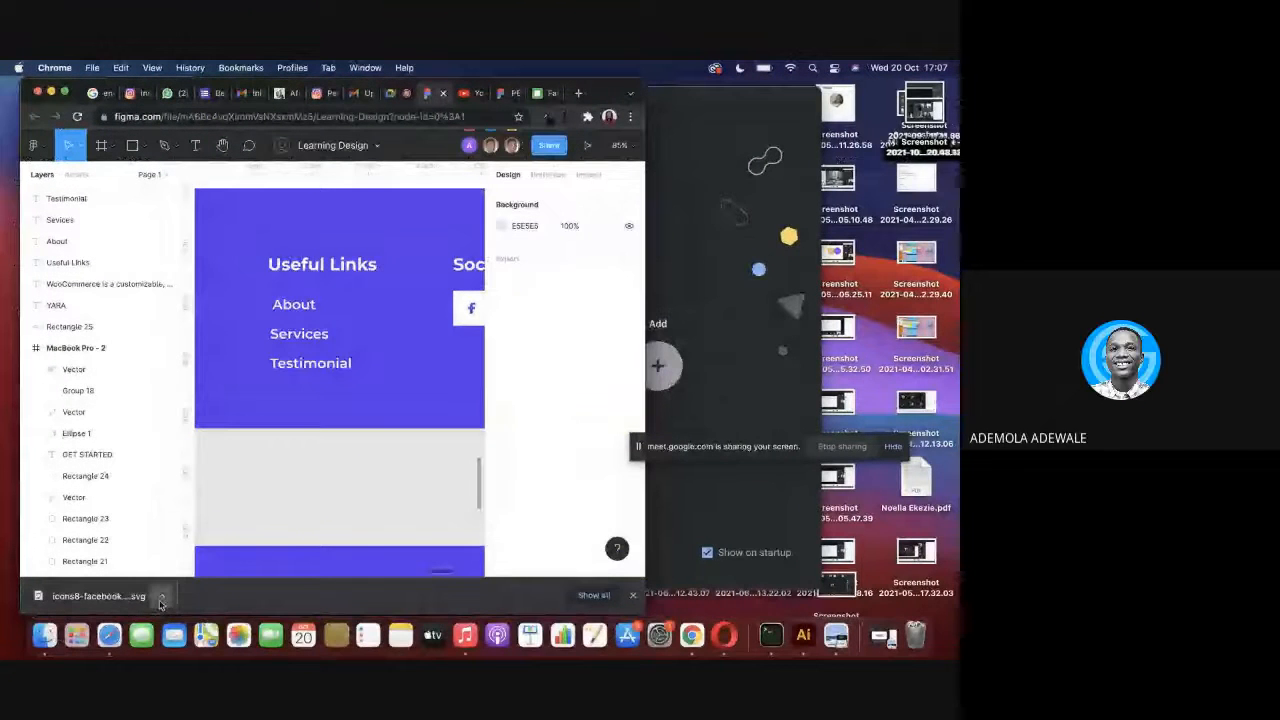
{"action": "left_click", "coordinate": [161, 596]}
{"action": "left_click", "coordinate": [270, 574]}
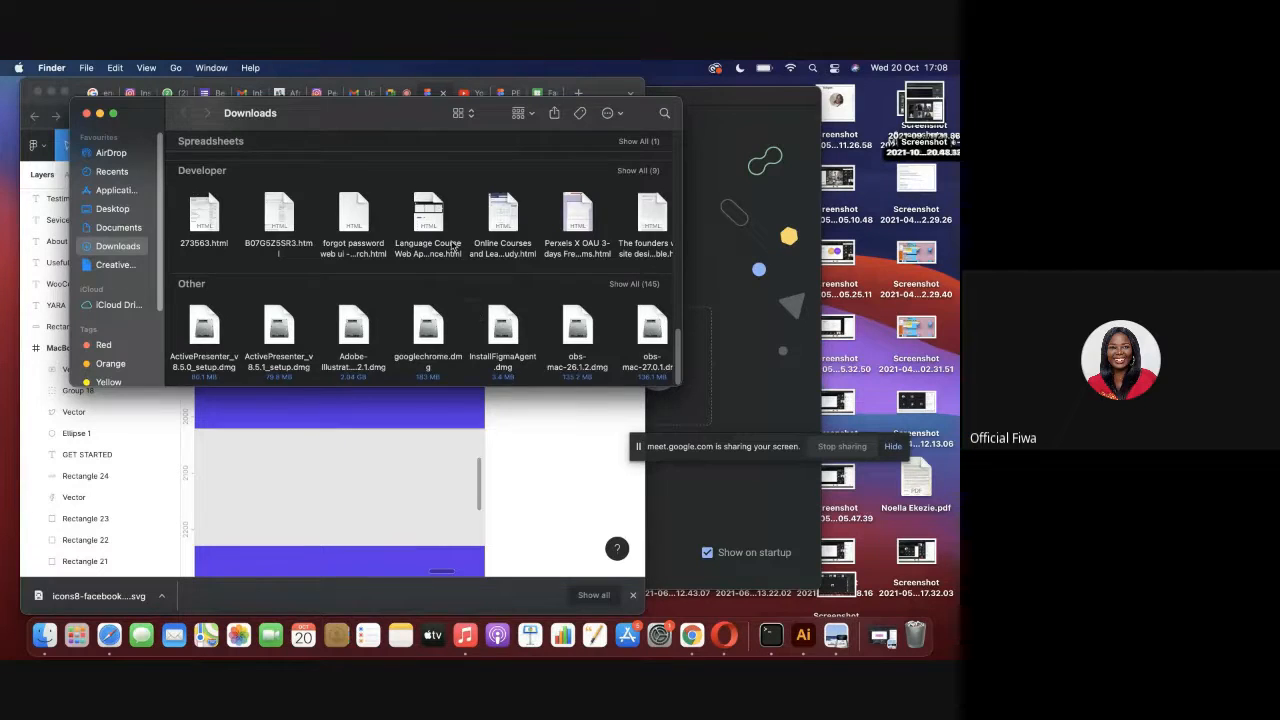
{"action": "scroll", "coordinate": [453, 246], "scroll_direction": "up", "scroll_amount": 3}
{"action": "left_click", "coordinate": [307, 507]}
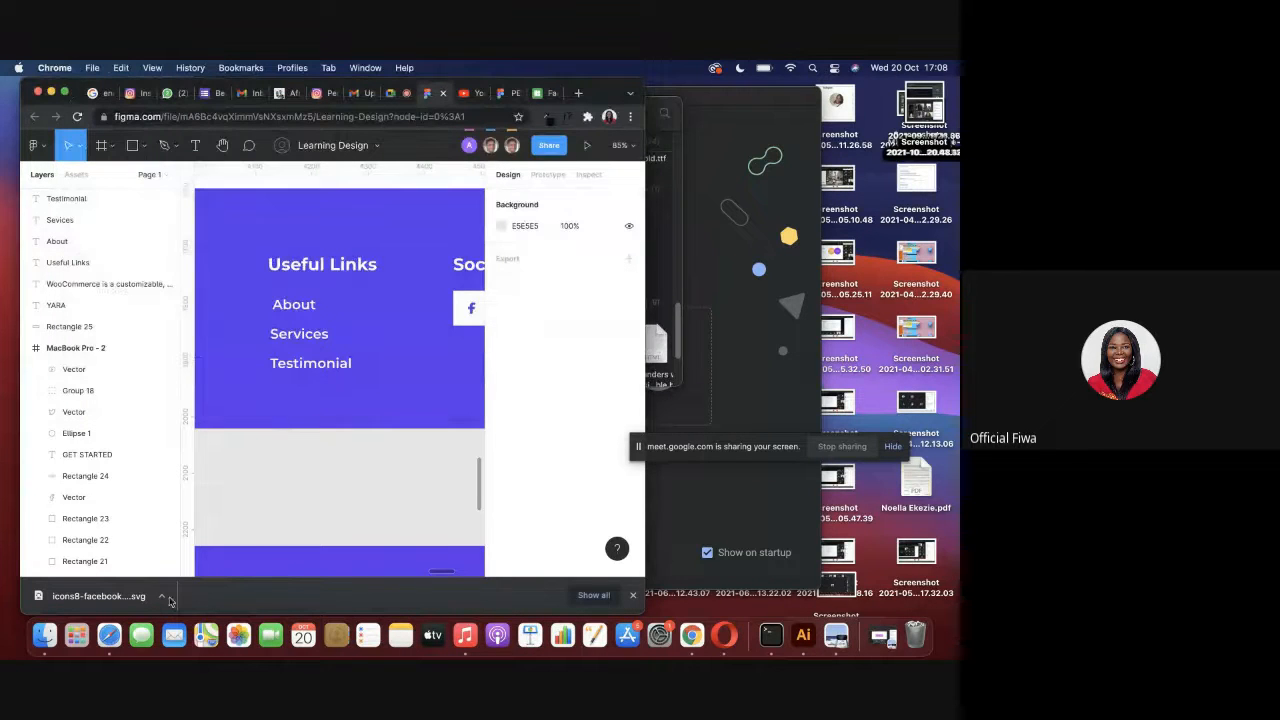
{"action": "left_click", "coordinate": [168, 598]}
{"action": "left_click", "coordinate": [224, 578]}
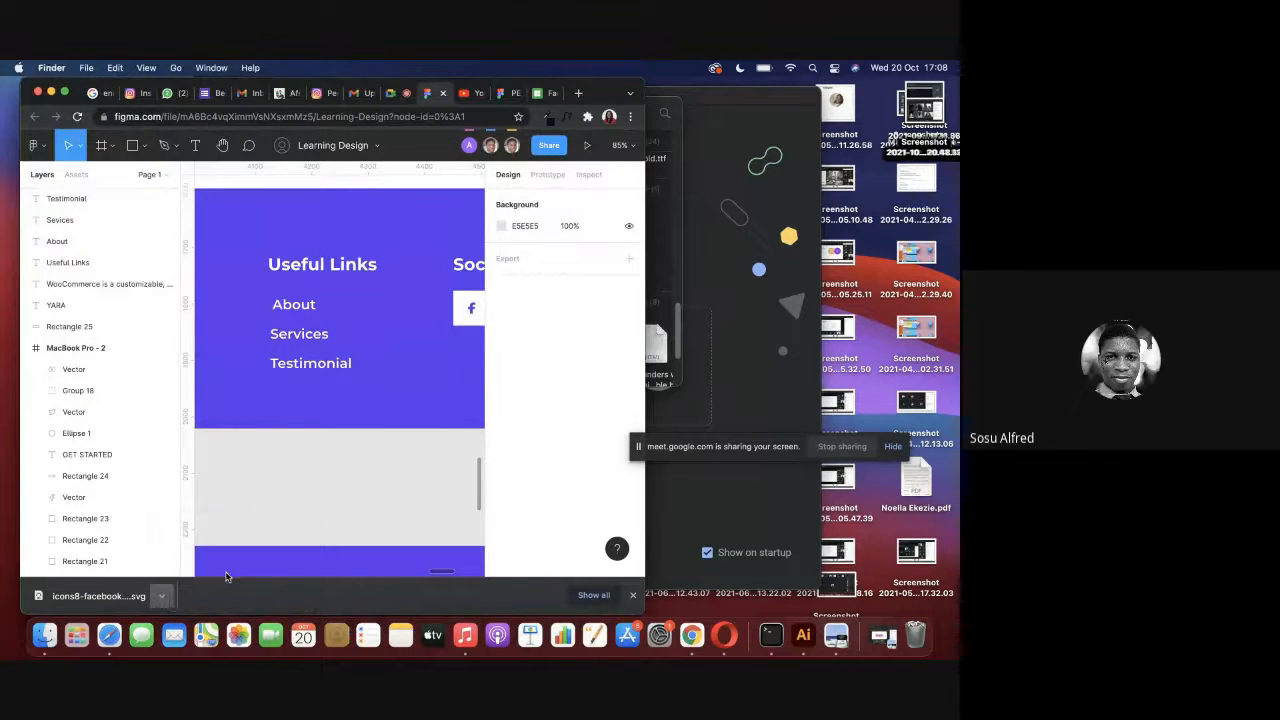
{"action": "left_click_drag", "start_coordinate": [632, 168], "coordinate": [367, 515]}
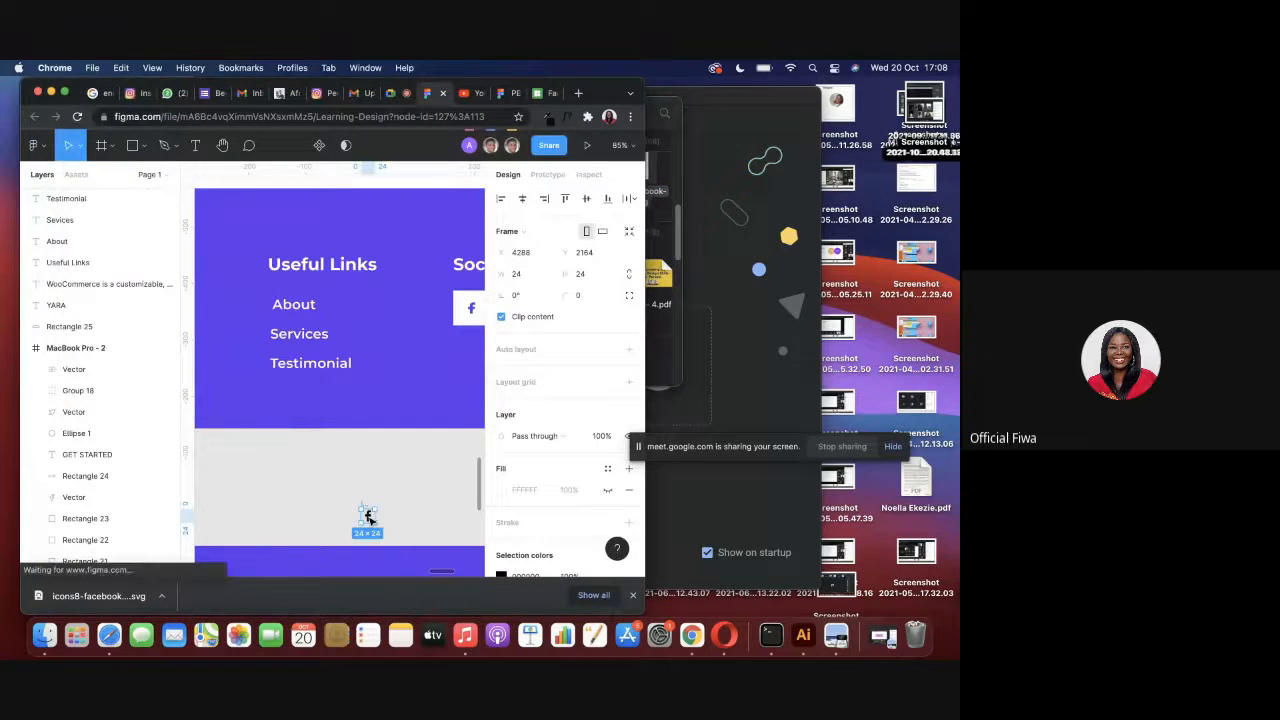
{"action": "left_click", "coordinate": [64, 93]}
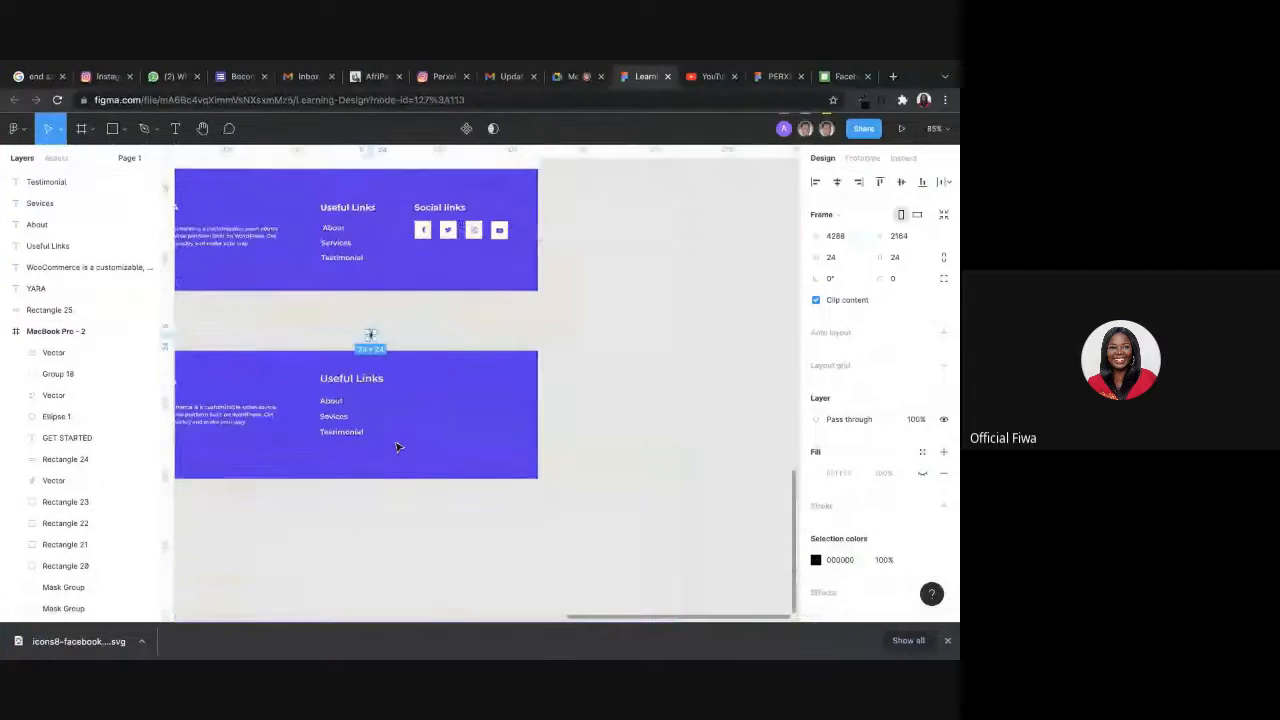
Draw a rectangle about 72 × 78 in the empty area beside the links of the lower footer.
{"action": "left_click", "coordinate": [571, 340]}
{"action": "left_click", "coordinate": [113, 128]}
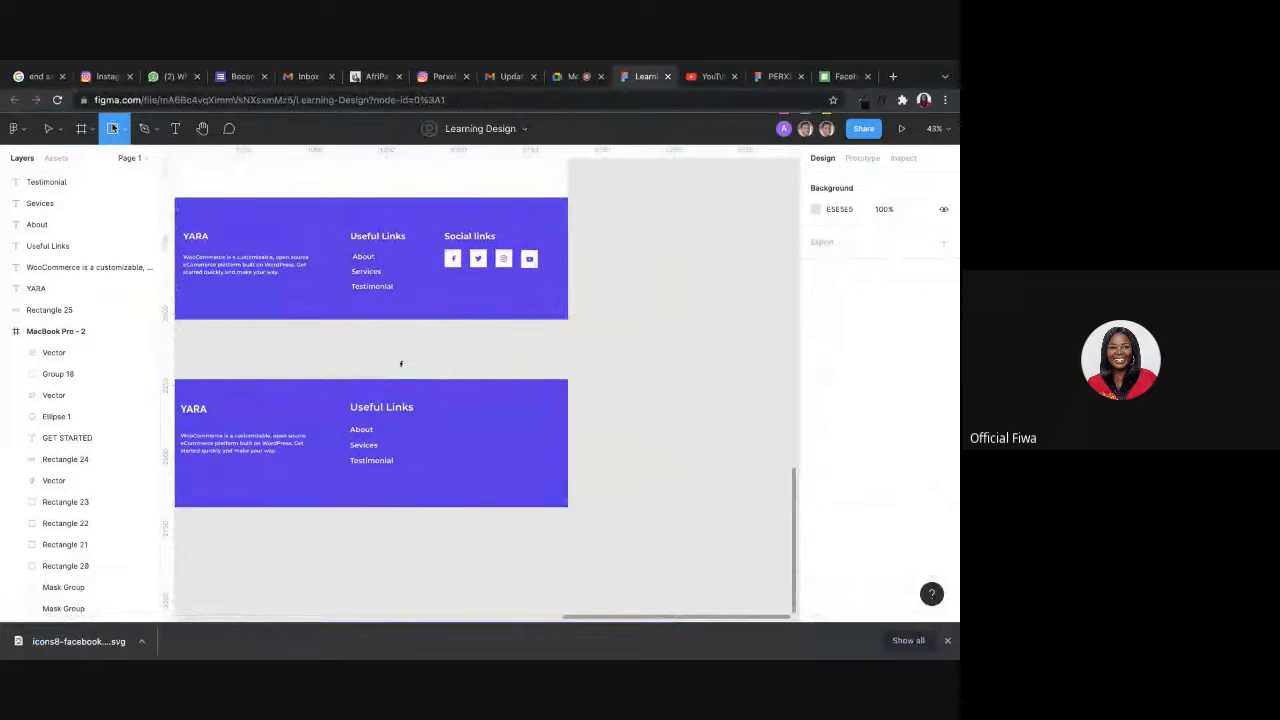
{"action": "left_click_drag", "start_coordinate": [438, 426], "coordinate": [461, 457]}
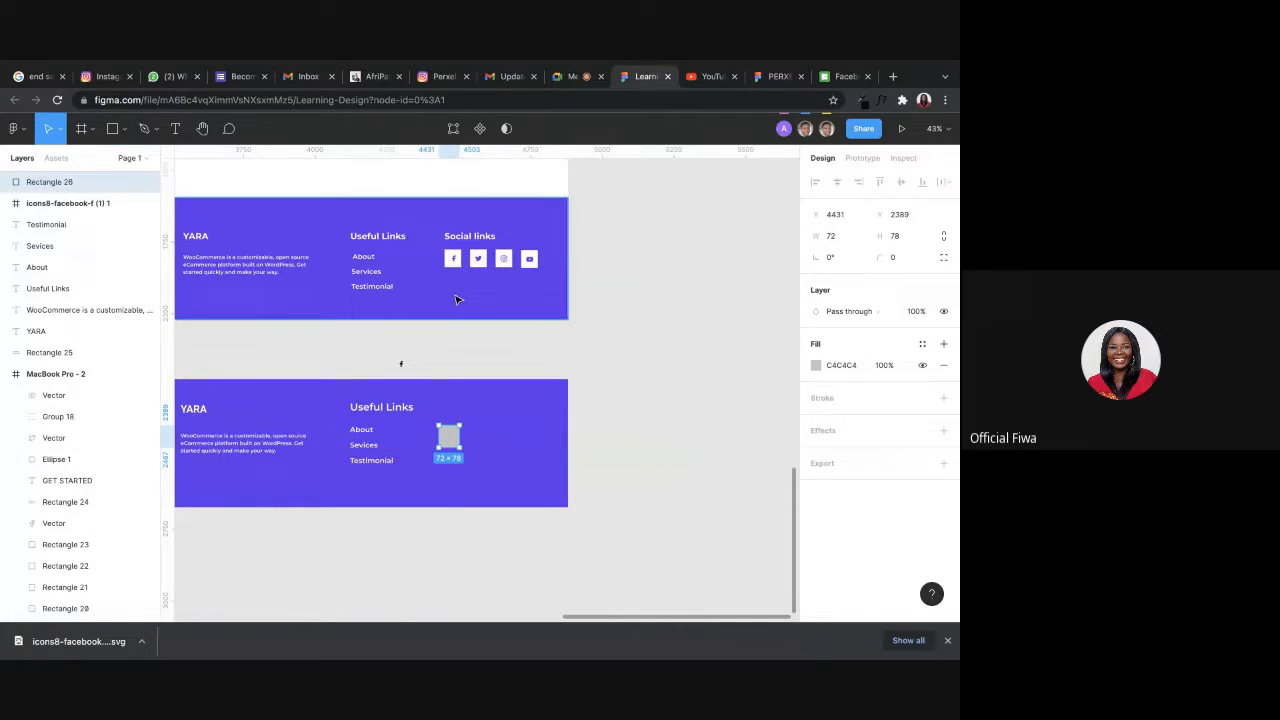
Duplicate the Useful Links heading above the grey rectangle and change the copy's text to Social links.
{"action": "left_click", "coordinate": [389, 416]}
{"action": "left_click_drag", "start_coordinate": [389, 416], "coordinate": [478, 410]}
{"action": "key", "text": "Return"}
{"action": "type", "text": "Social links"}
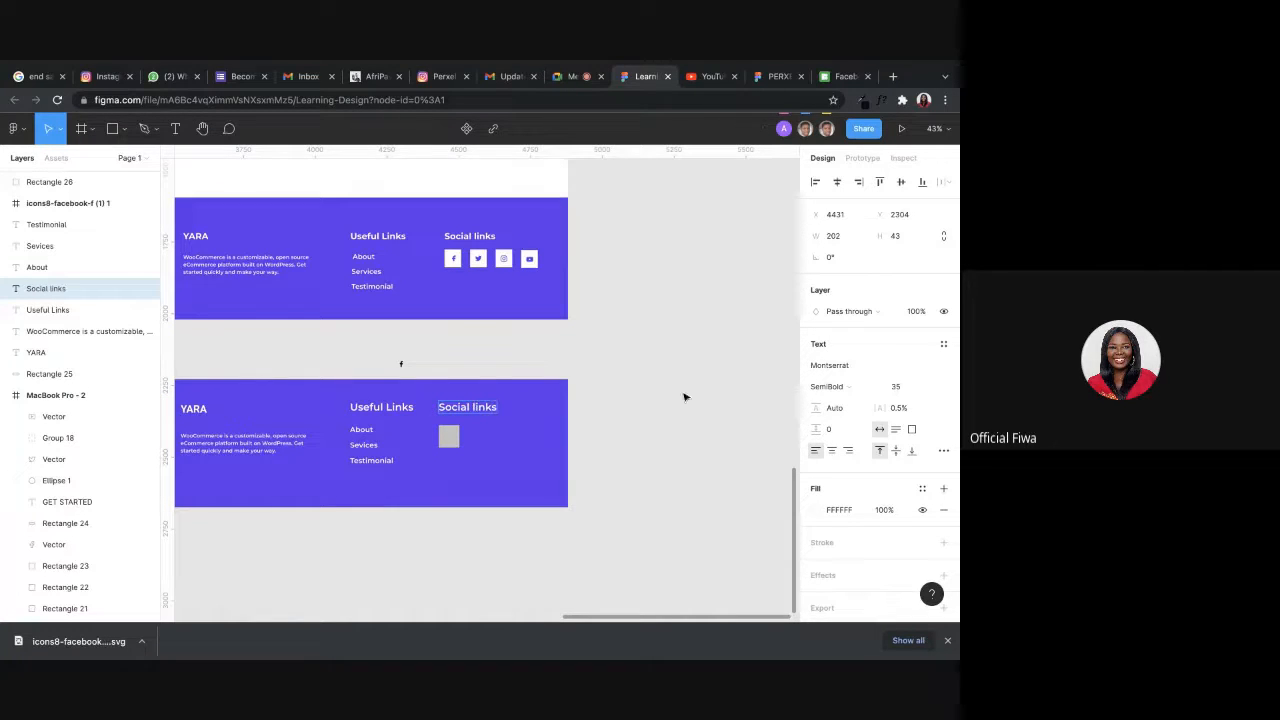
{"action": "key", "text": "Escape"}
{"action": "left_click_drag", "start_coordinate": [366, 576], "coordinate": [390, 392]}
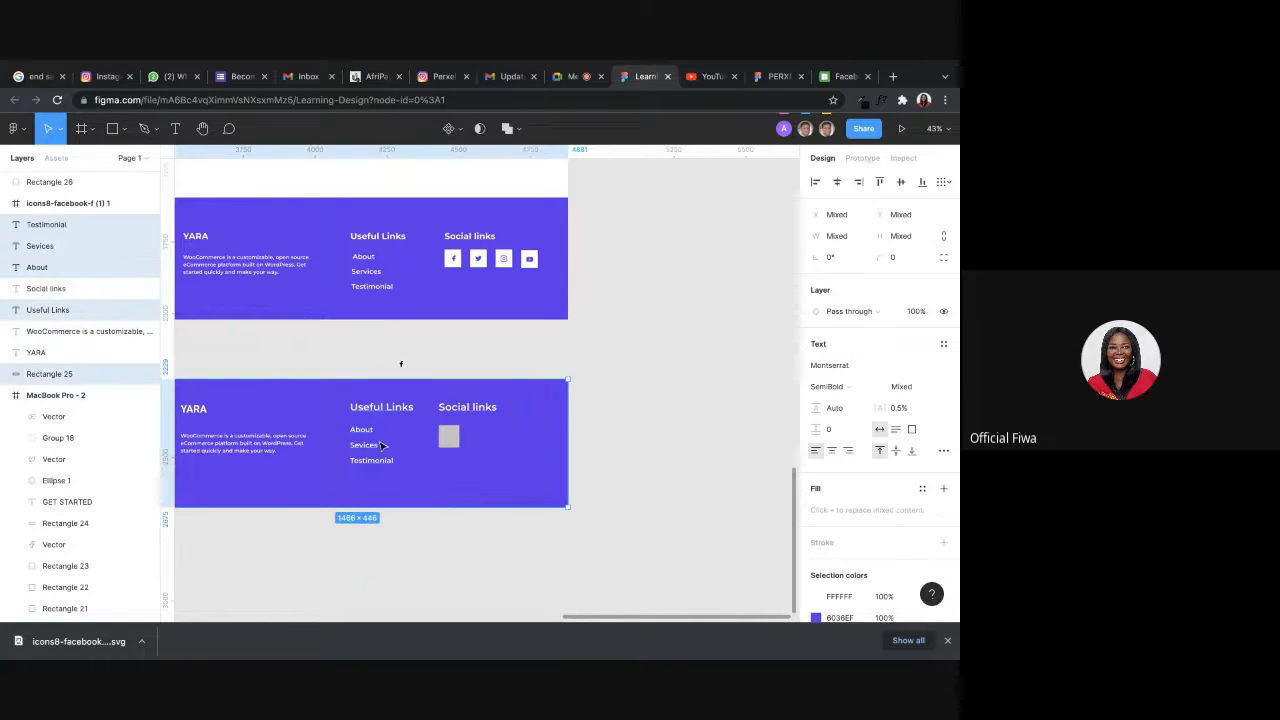
{"action": "left_click", "coordinate": [371, 440]}
{"action": "left_click_drag", "start_coordinate": [371, 439], "coordinate": [355, 443]}
{"action": "key", "text": "ctrl+z"}
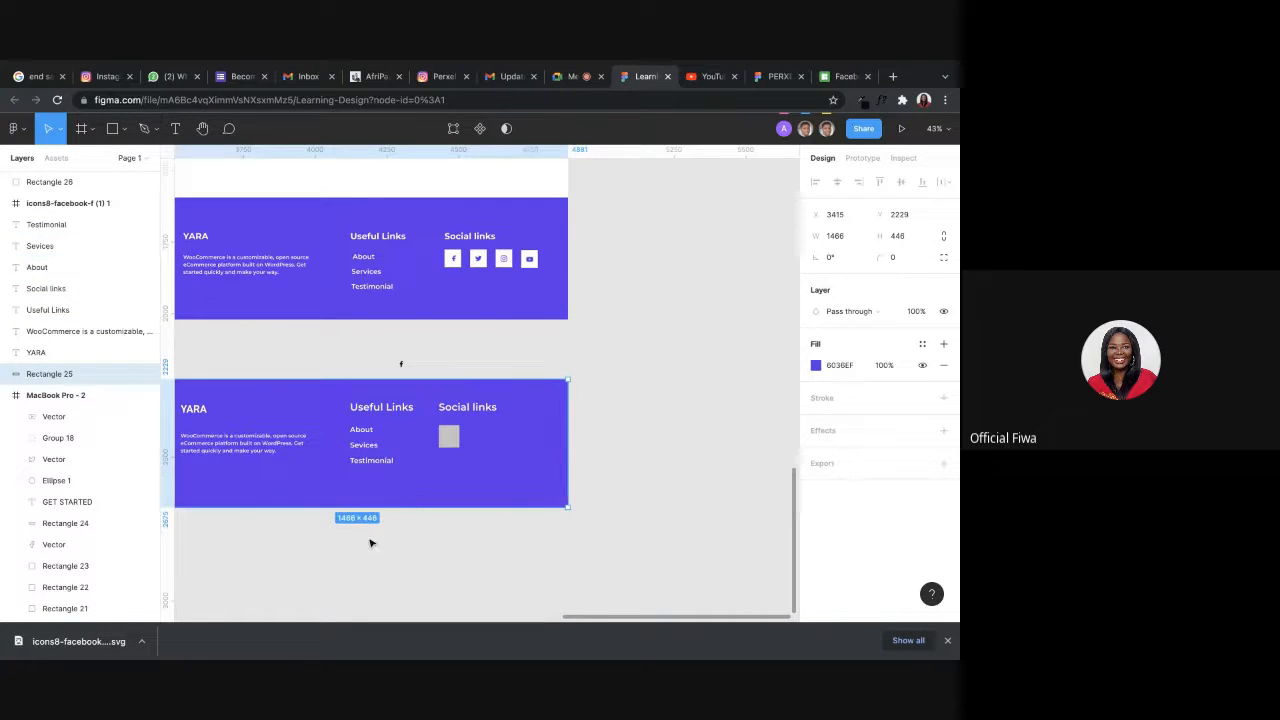
Move the lower footer's Useful Links heading and its three links slightly left, leaving the purple background in place.
{"action": "left_click", "coordinate": [346, 537]}
{"action": "left_click_drag", "start_coordinate": [346, 537], "coordinate": [357, 443]}
{"action": "left_click", "coordinate": [371, 557]}
Move the lower footer's WooCommerce description up to Y 2383, closer to the YARA heading.
{"action": "left_click", "coordinate": [256, 456]}
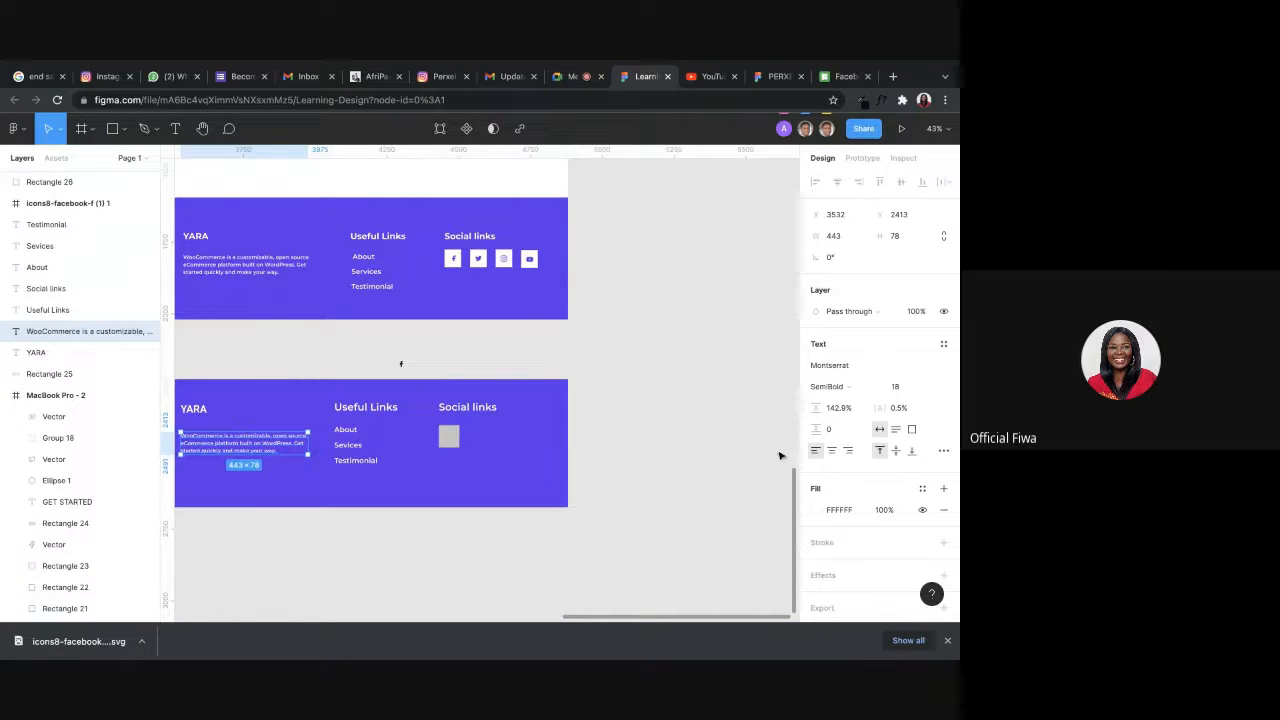
{"action": "left_click", "coordinate": [652, 455]}
{"action": "scroll", "coordinate": [646, 423], "scroll_direction": "left", "scroll_amount": 2}
{"action": "left_click_drag", "start_coordinate": [294, 452], "coordinate": [293, 444]}
{"action": "left_click", "coordinate": [421, 427]}
Set the WooCommerce description's font size to 20 and resize its text box to about 495 wide.
{"action": "left_click", "coordinate": [305, 441]}
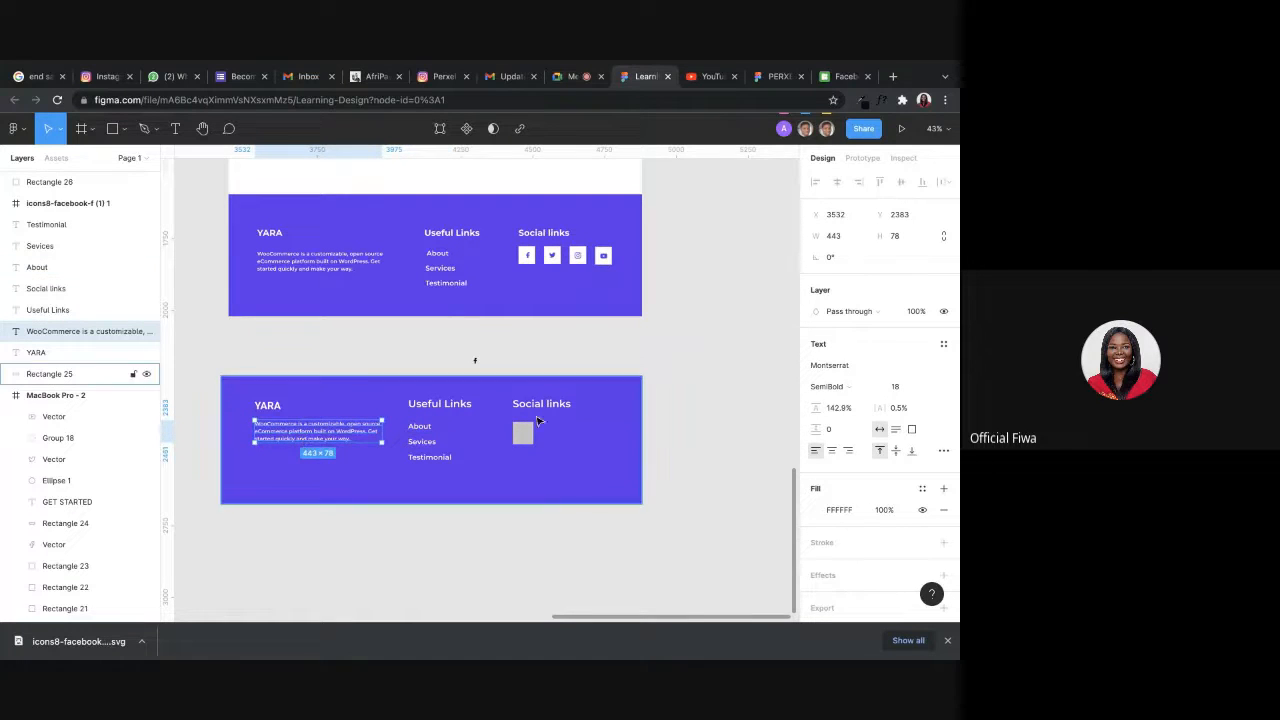
{"action": "left_click_drag", "start_coordinate": [380, 438], "coordinate": [362, 438]}
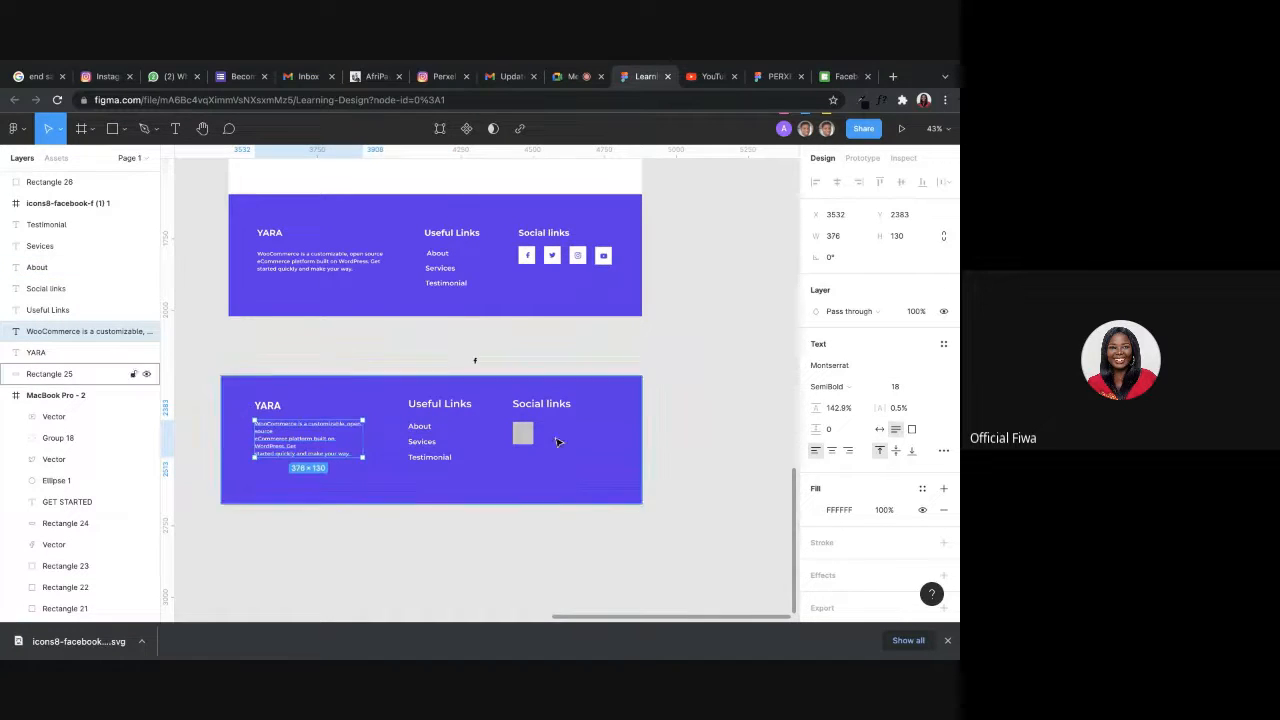
{"action": "left_click", "coordinate": [900, 386]}
{"action": "type", "text": "20"}
{"action": "key", "text": "Return"}
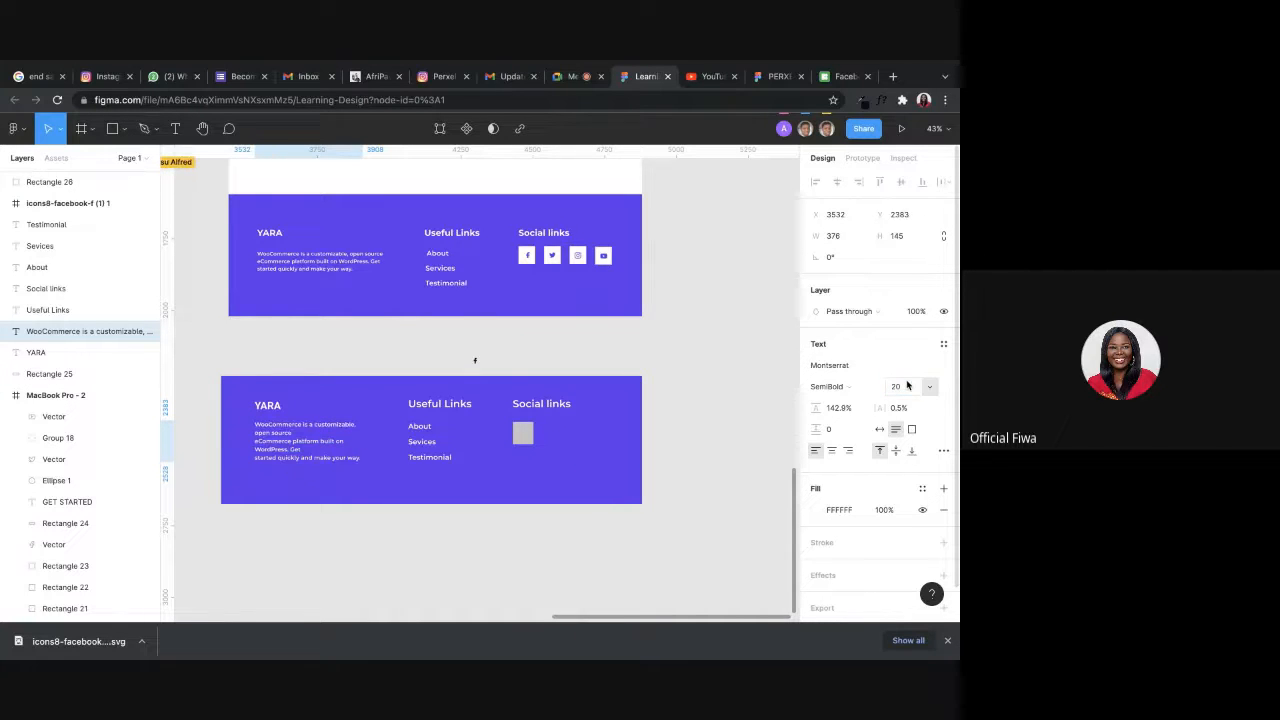
{"action": "left_click_drag", "start_coordinate": [362, 440], "coordinate": [397, 440]}
Shift the lower footer's YARA heading and WooCommerce description slightly left together.
{"action": "left_click", "coordinate": [268, 405], "text": "shift"}
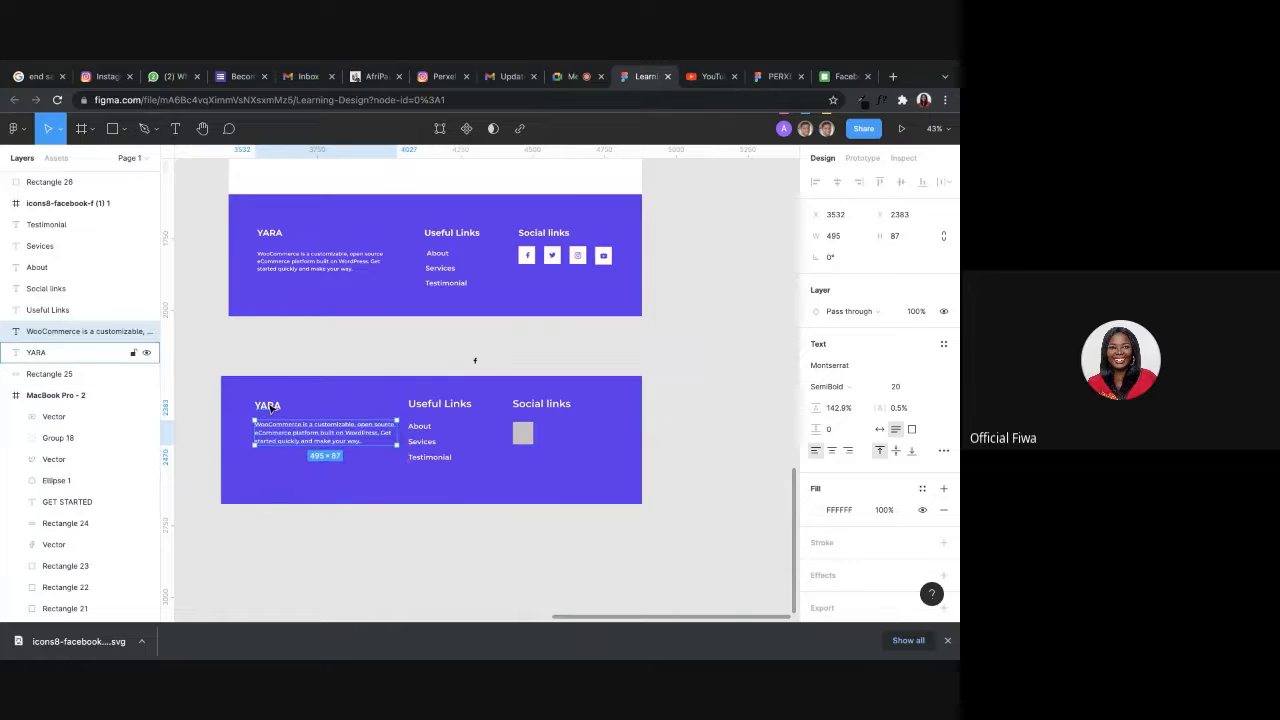
{"action": "left_click_drag", "start_coordinate": [305, 448], "coordinate": [288, 447]}
{"action": "left_click", "coordinate": [610, 544]}
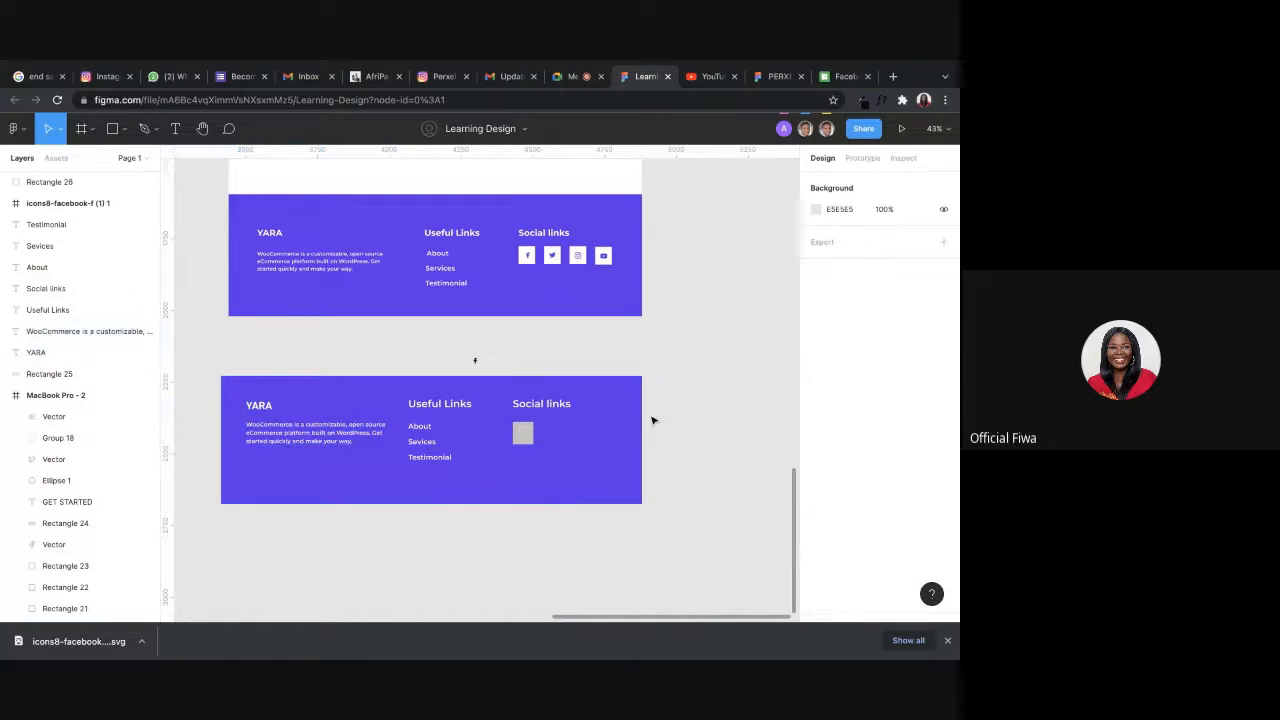
Change the fill of the grey rectangle under Social links to white.
{"action": "scroll", "coordinate": [674, 366], "scroll_direction": "up", "scroll_amount": 3}
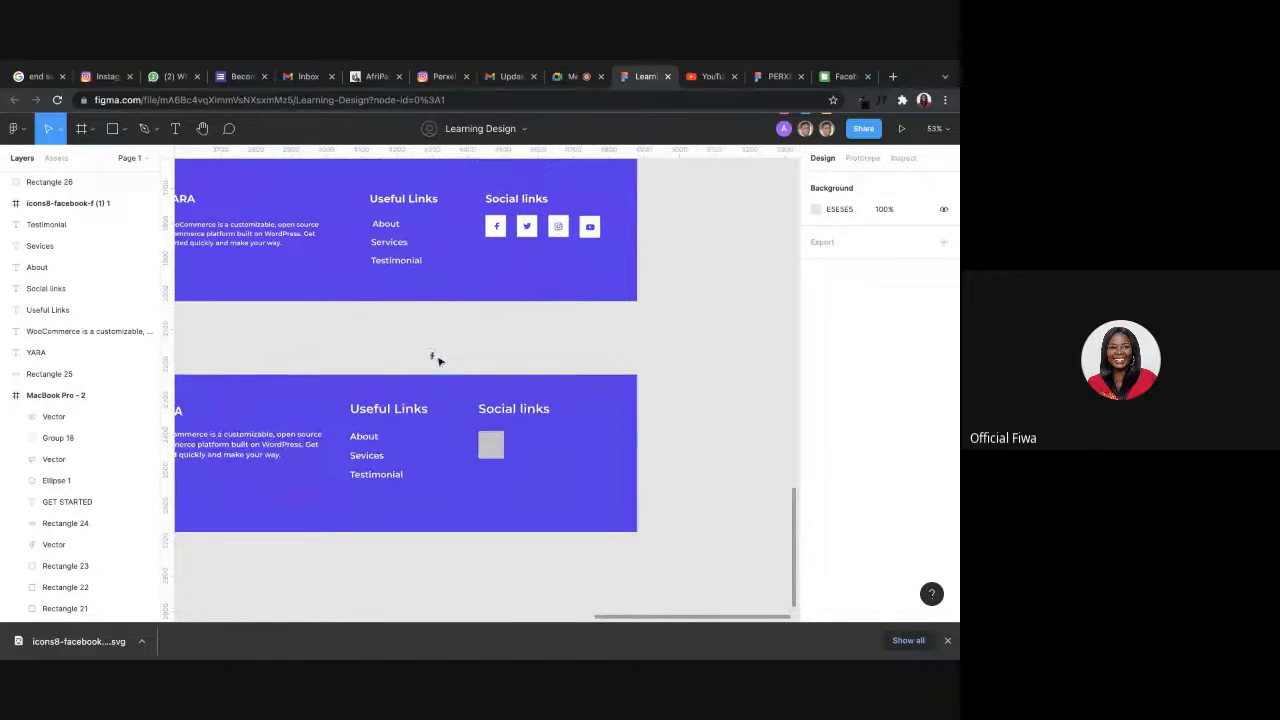
{"action": "left_click", "coordinate": [491, 445]}
{"action": "left_click", "coordinate": [815, 366]}
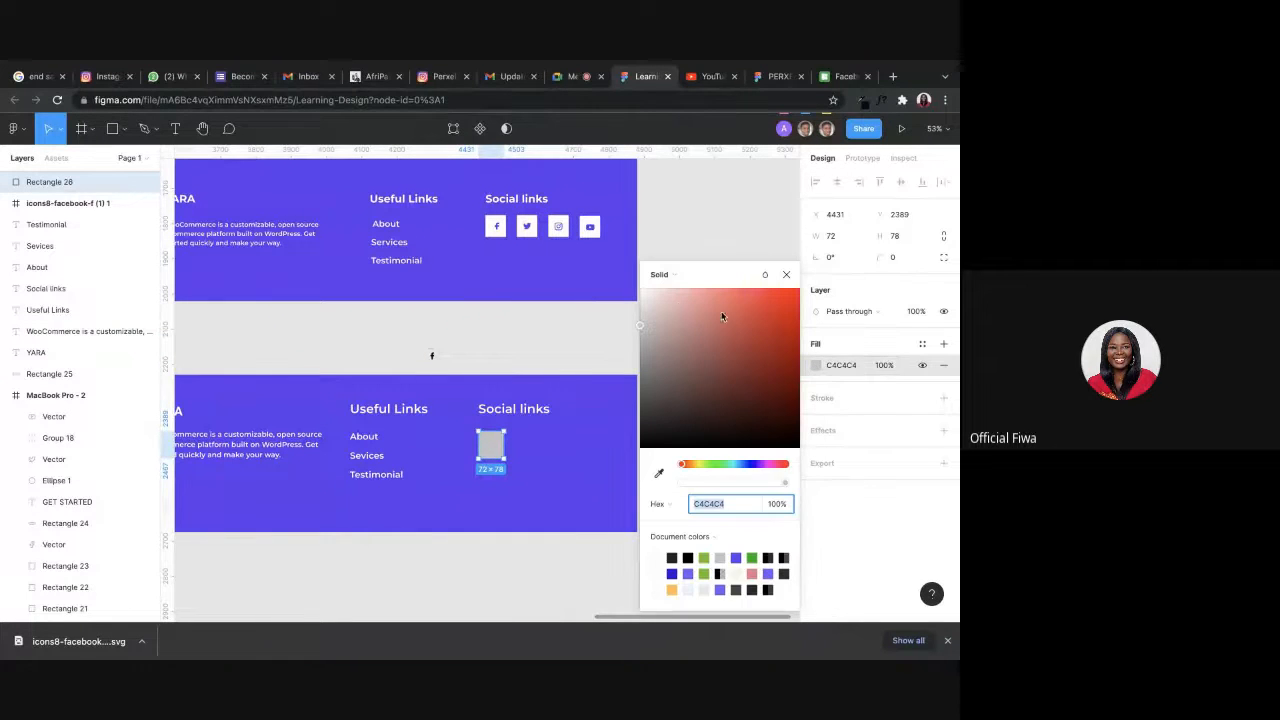
{"action": "left_click_drag", "start_coordinate": [723, 314], "coordinate": [527, 222]}
{"action": "left_click", "coordinate": [716, 228]}
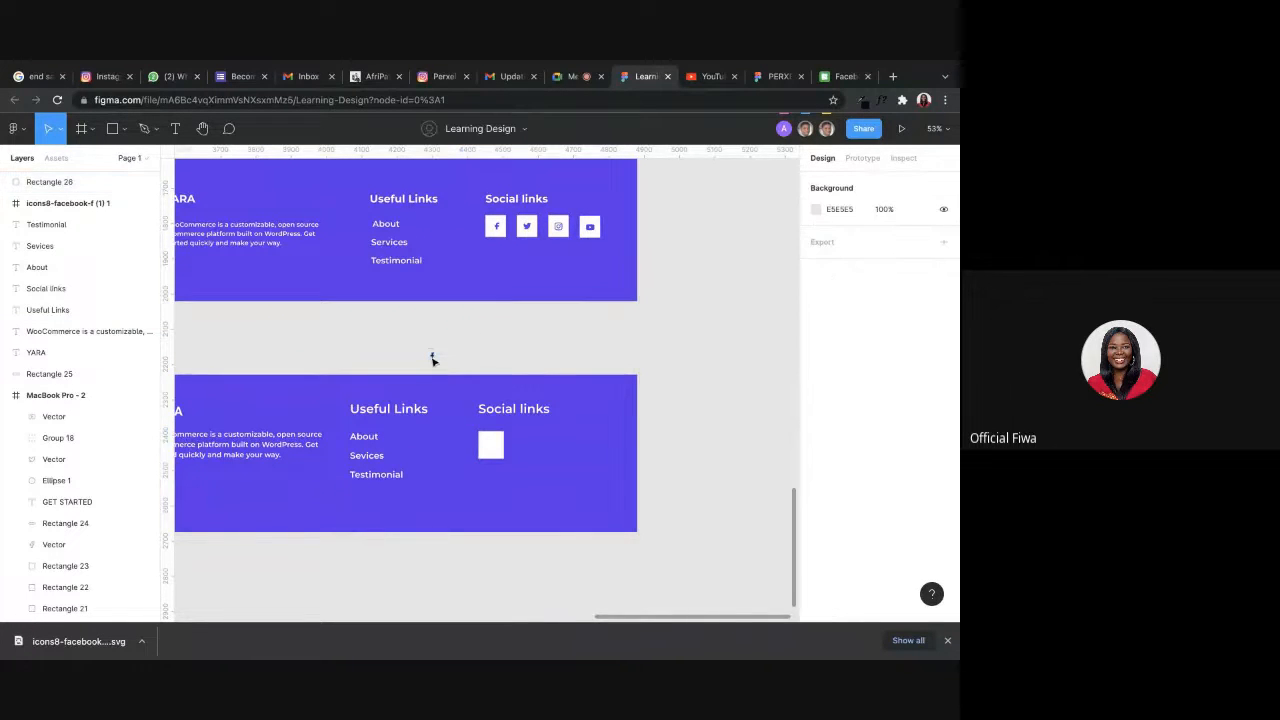
Move the Facebook f vector onto the white rectangle under Social links and bring it to the front.
{"action": "left_click_drag", "start_coordinate": [432, 360], "coordinate": [486, 440]}
{"action": "right_click", "coordinate": [490, 450]}
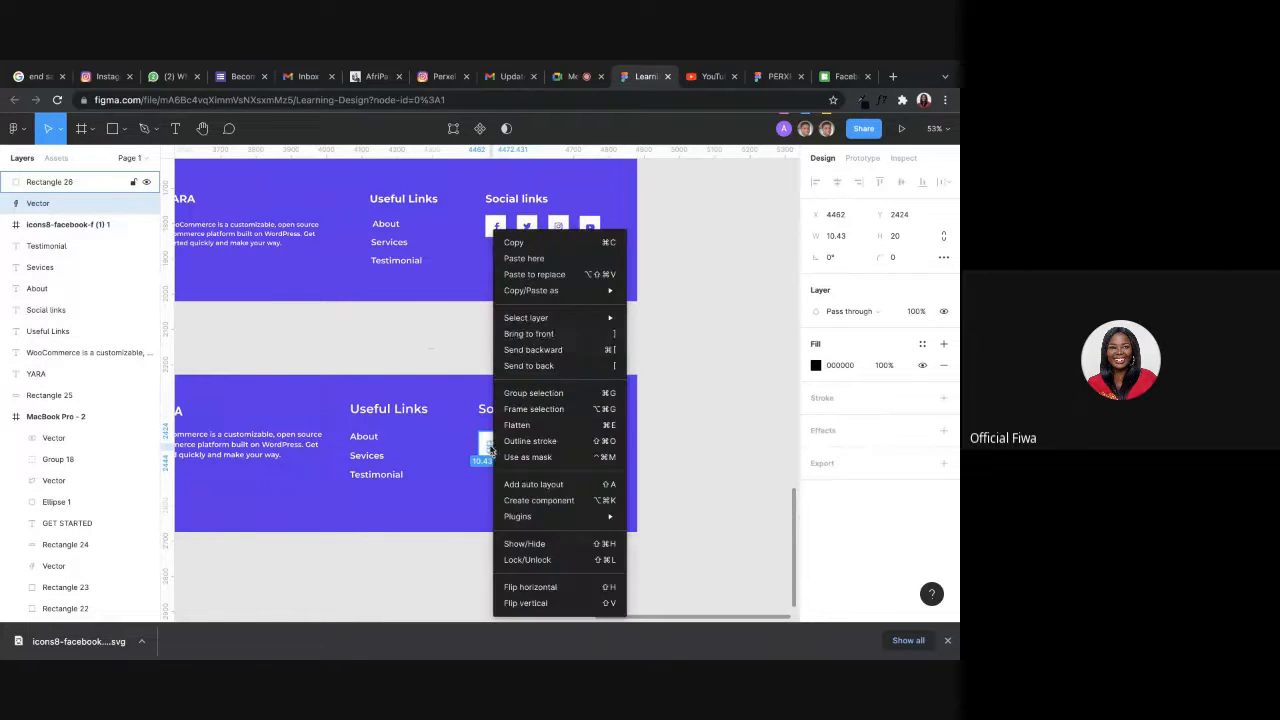
{"action": "left_click", "coordinate": [528, 333]}
{"action": "scroll", "coordinate": [491, 443], "scroll_direction": "up", "scroll_amount": 10}
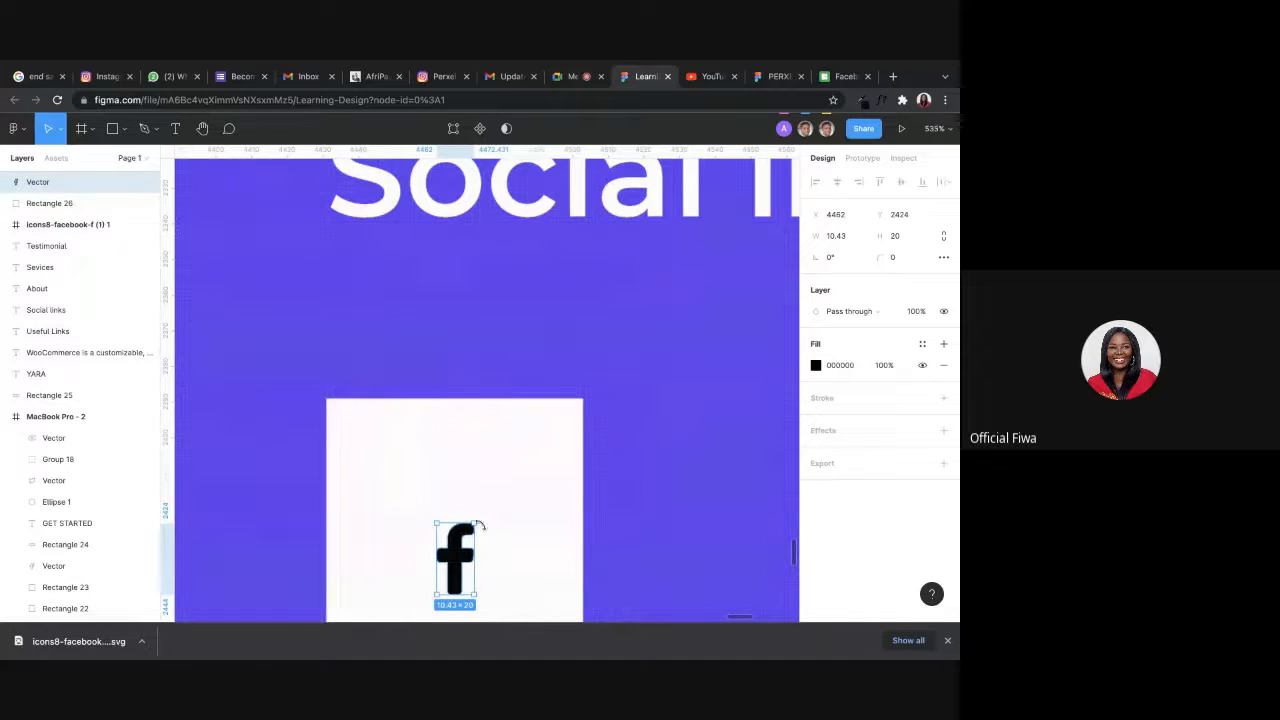
Enlarge the Facebook f vector to about 21 × 41 and center it horizontally on the white rectangle under Social links.
{"action": "left_click_drag", "start_coordinate": [478, 524], "coordinate": [500, 478]}
{"action": "scroll", "coordinate": [510, 450], "scroll_direction": "down", "scroll_amount": 5}
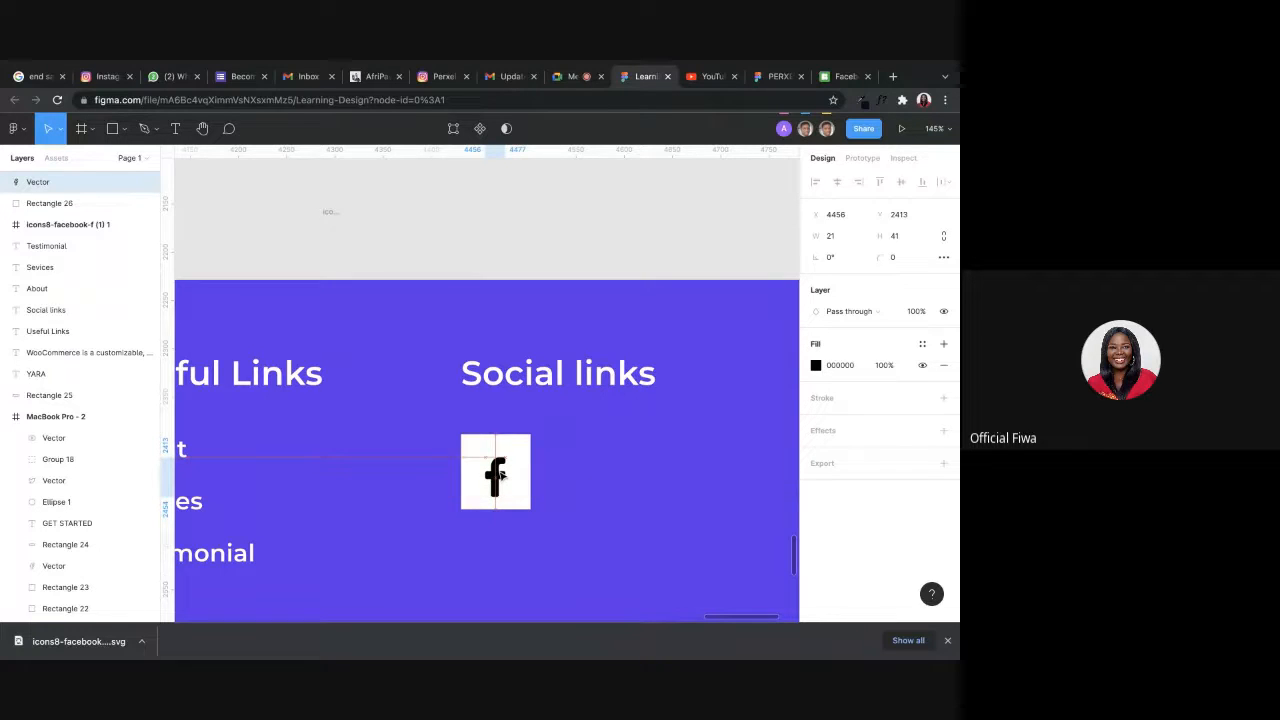
{"action": "scroll", "coordinate": [500, 476], "scroll_direction": "down", "scroll_amount": 5}
{"action": "left_click", "coordinate": [486, 488], "text": "shift"}
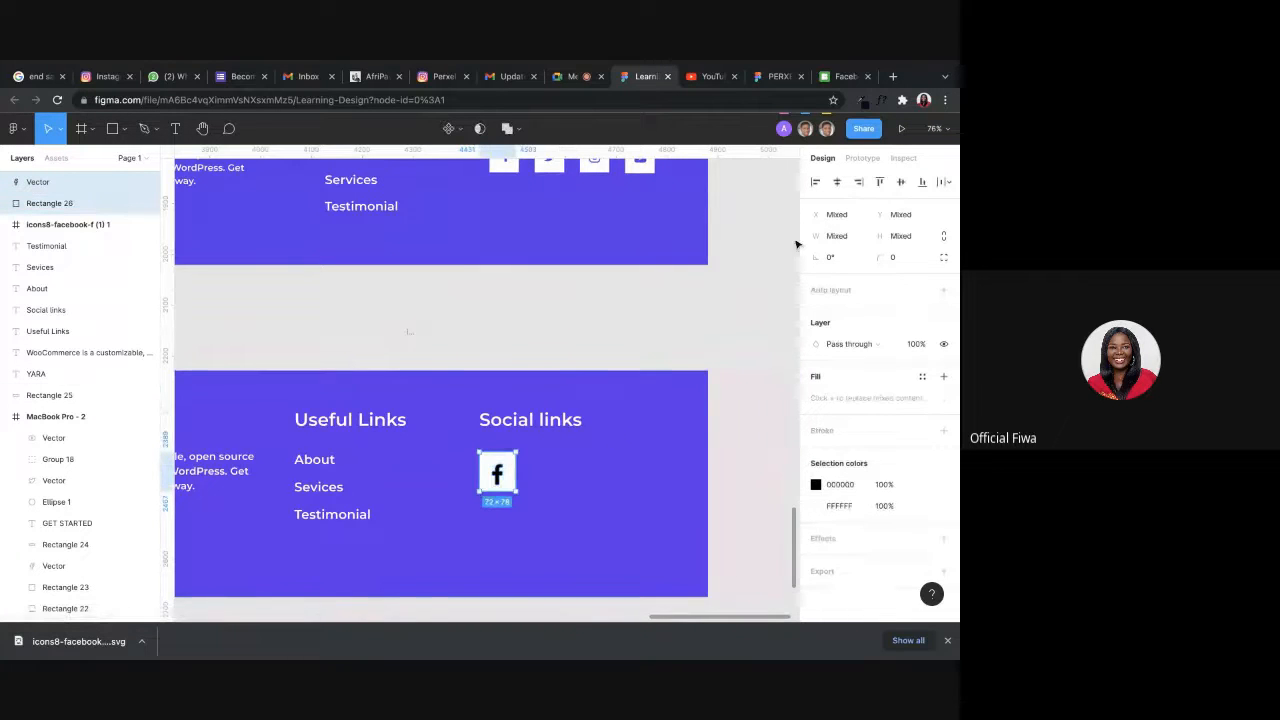
{"action": "left_click", "coordinate": [840, 184]}
{"action": "left_click", "coordinate": [731, 317]}
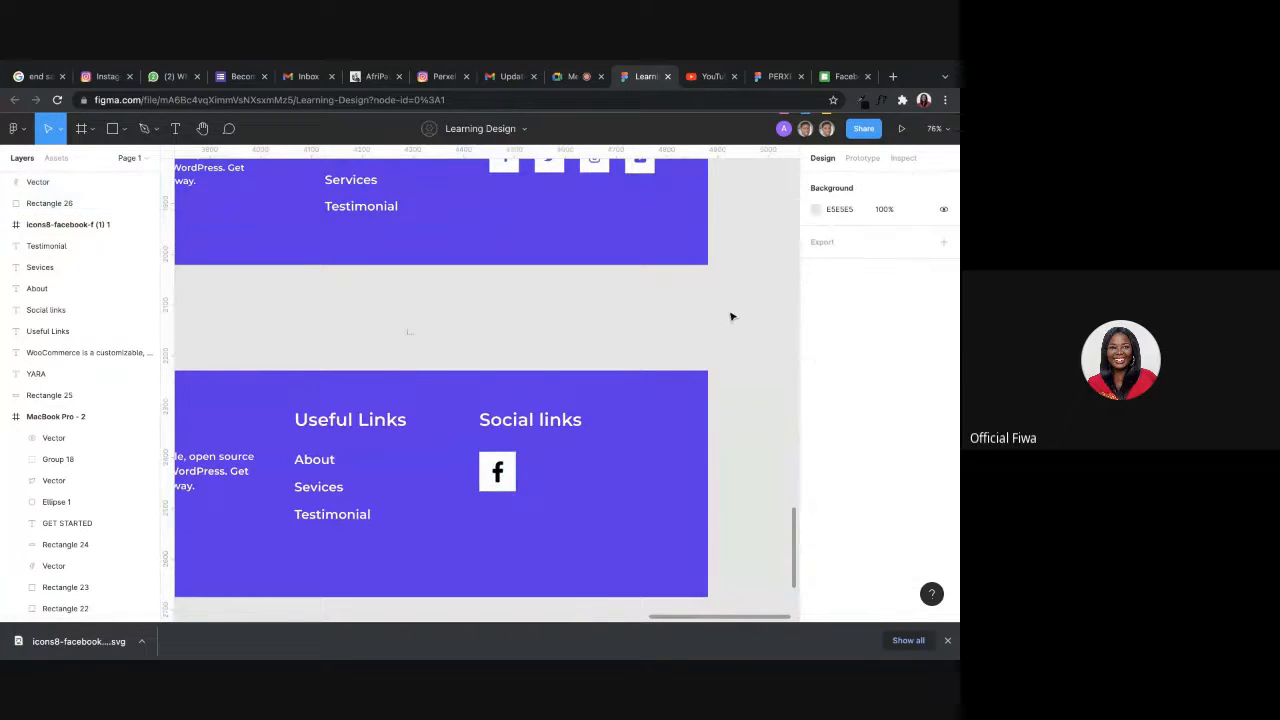
Duplicate the white 72 × 78 rectangle beside the Facebook one, leaving a small gap between them.
{"action": "scroll", "coordinate": [674, 354], "scroll_direction": "down", "scroll_amount": 5}
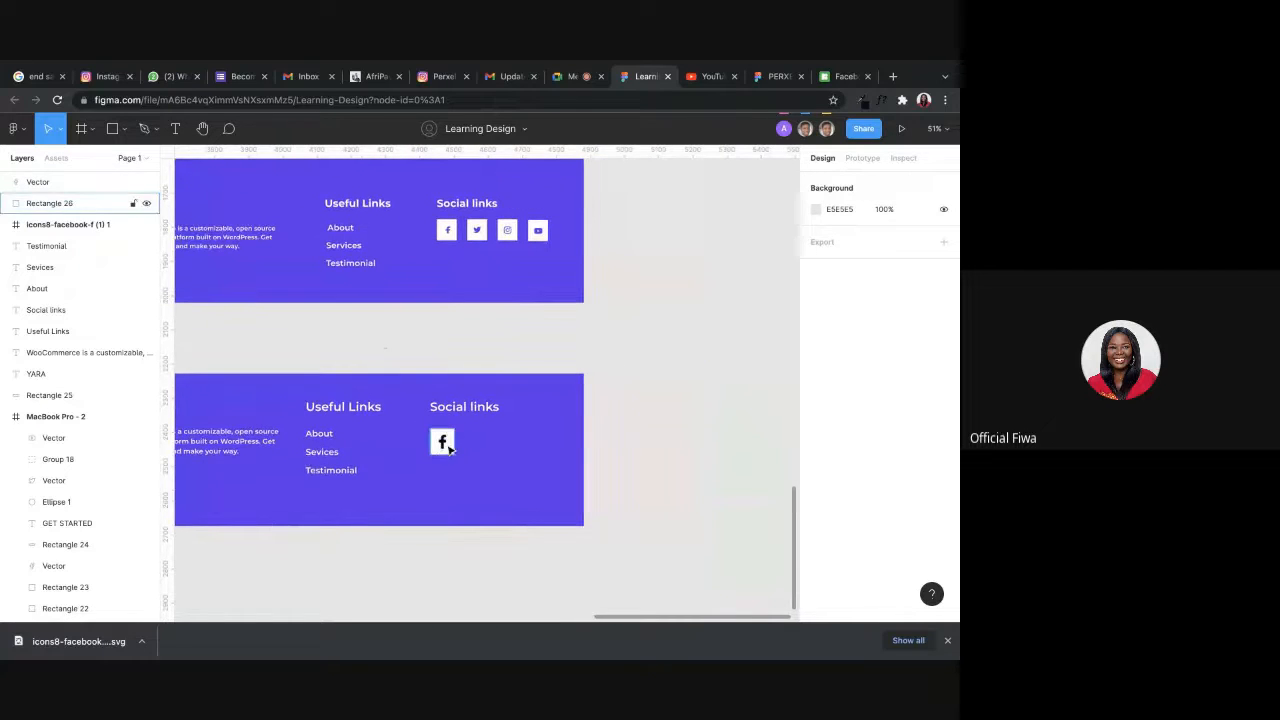
{"action": "left_click", "coordinate": [449, 450]}
{"action": "left_click_drag", "start_coordinate": [449, 450], "coordinate": [491, 441]}
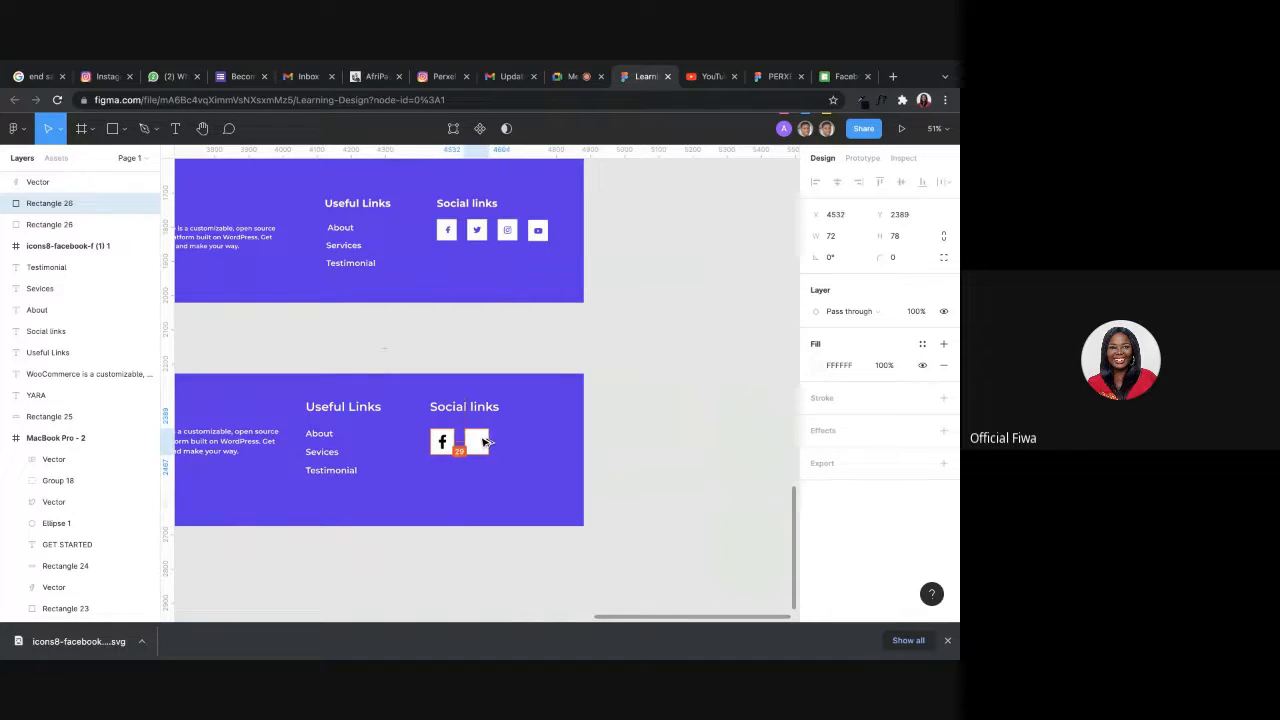
{"action": "left_click_drag", "start_coordinate": [484, 441], "coordinate": [480, 441]}
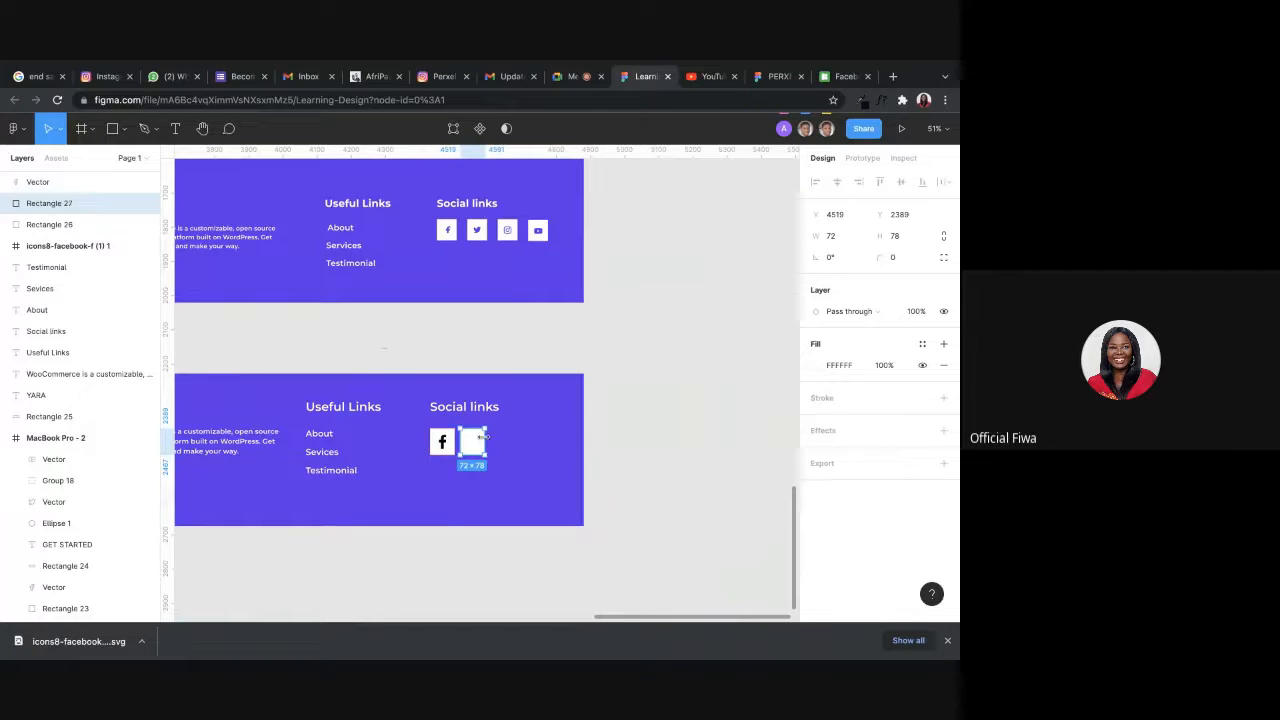
Switch to Icons8, dismiss the Facebook download dialog and search the icons for "twitter".
{"action": "left_click", "coordinate": [838, 79]}
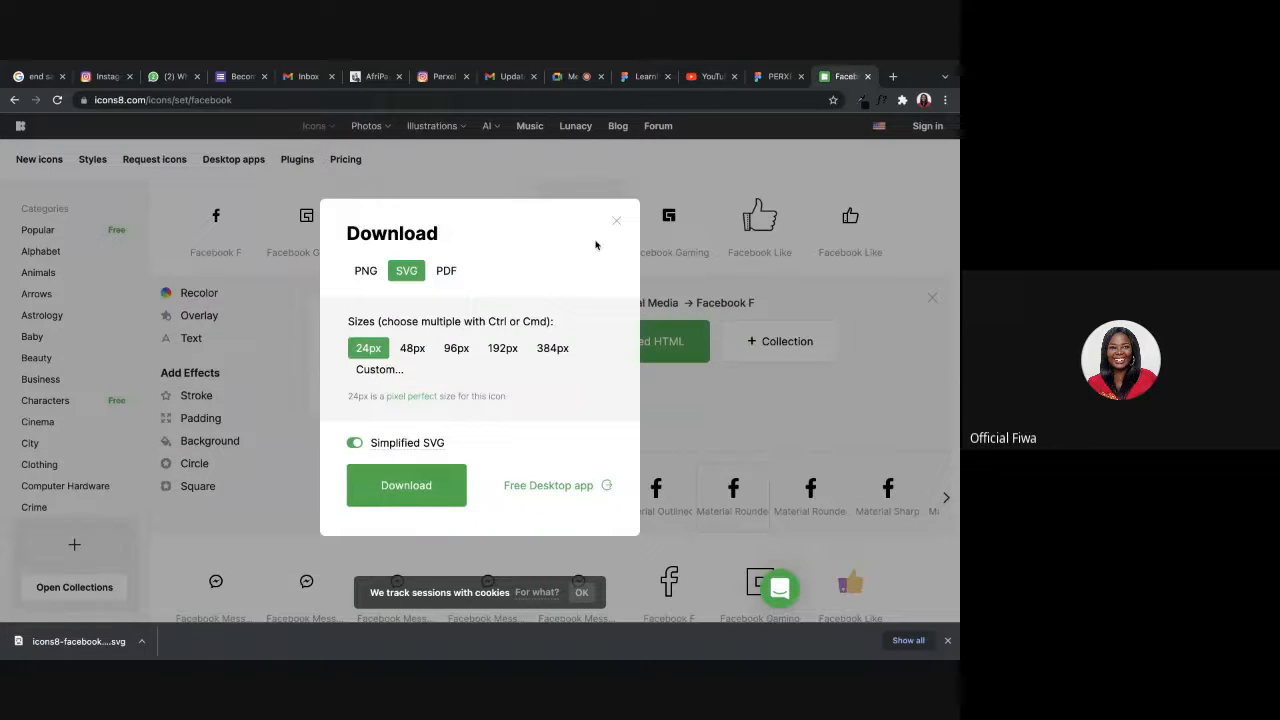
{"action": "left_click", "coordinate": [615, 222]}
{"action": "scroll", "coordinate": [349, 286], "scroll_direction": "up", "scroll_amount": 5}
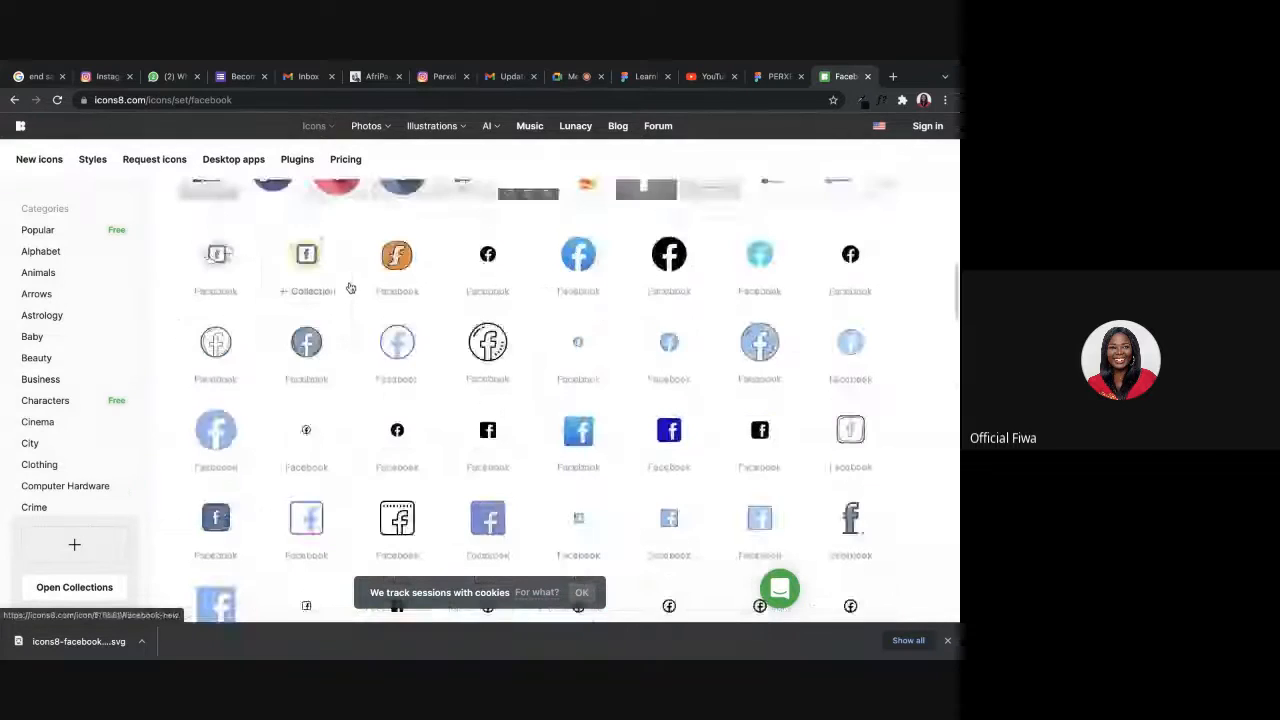
{"action": "scroll", "coordinate": [351, 284], "scroll_direction": "up", "scroll_amount": 1}
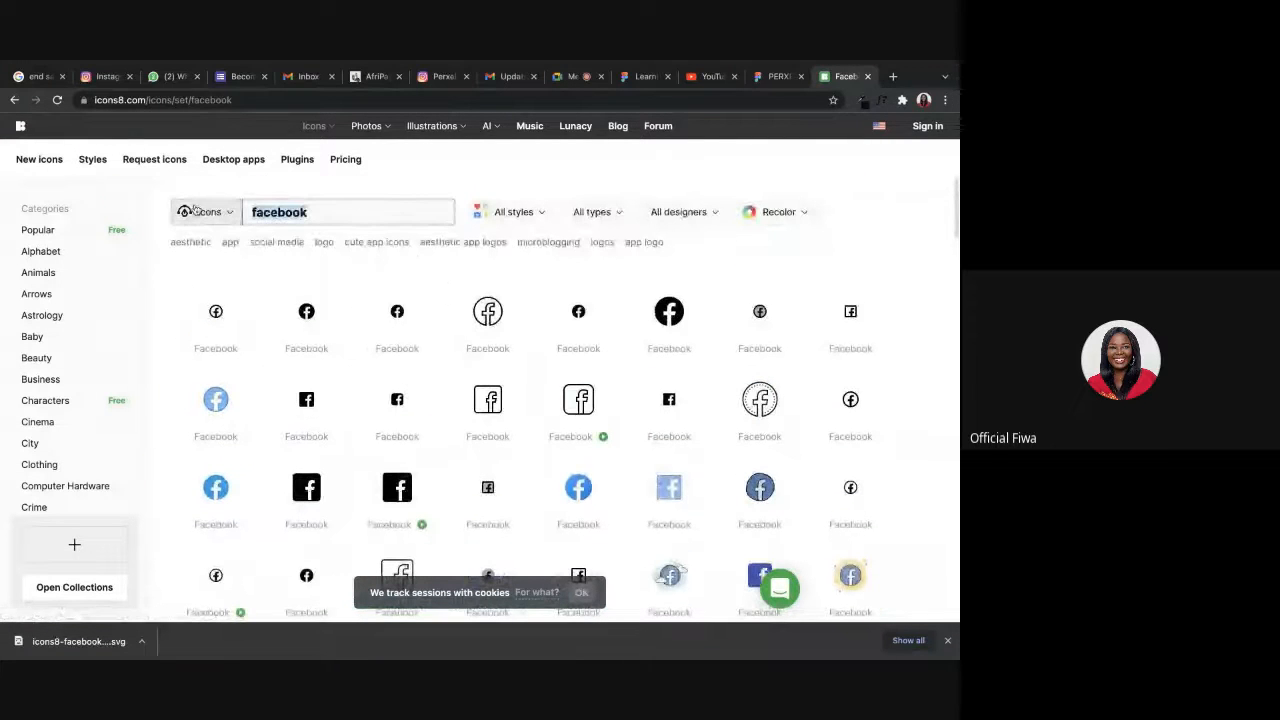
{"action": "type", "text": "twitter"}
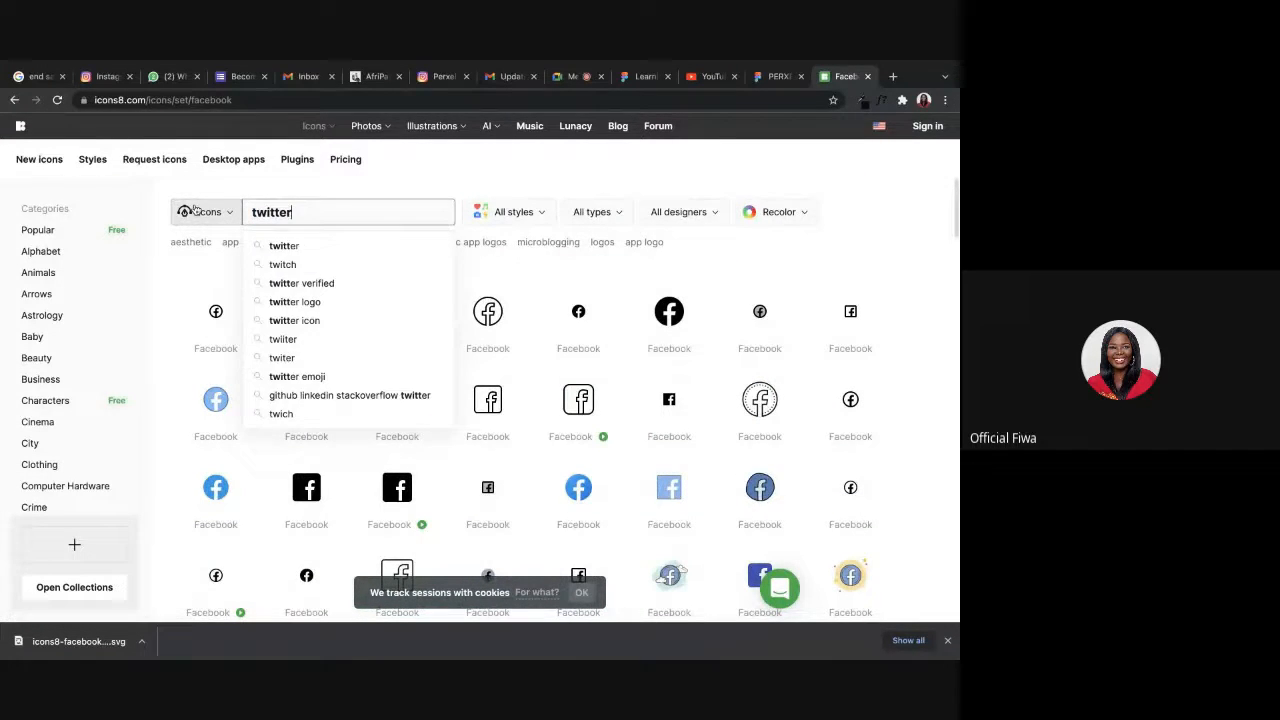
{"action": "key", "text": "Return"}
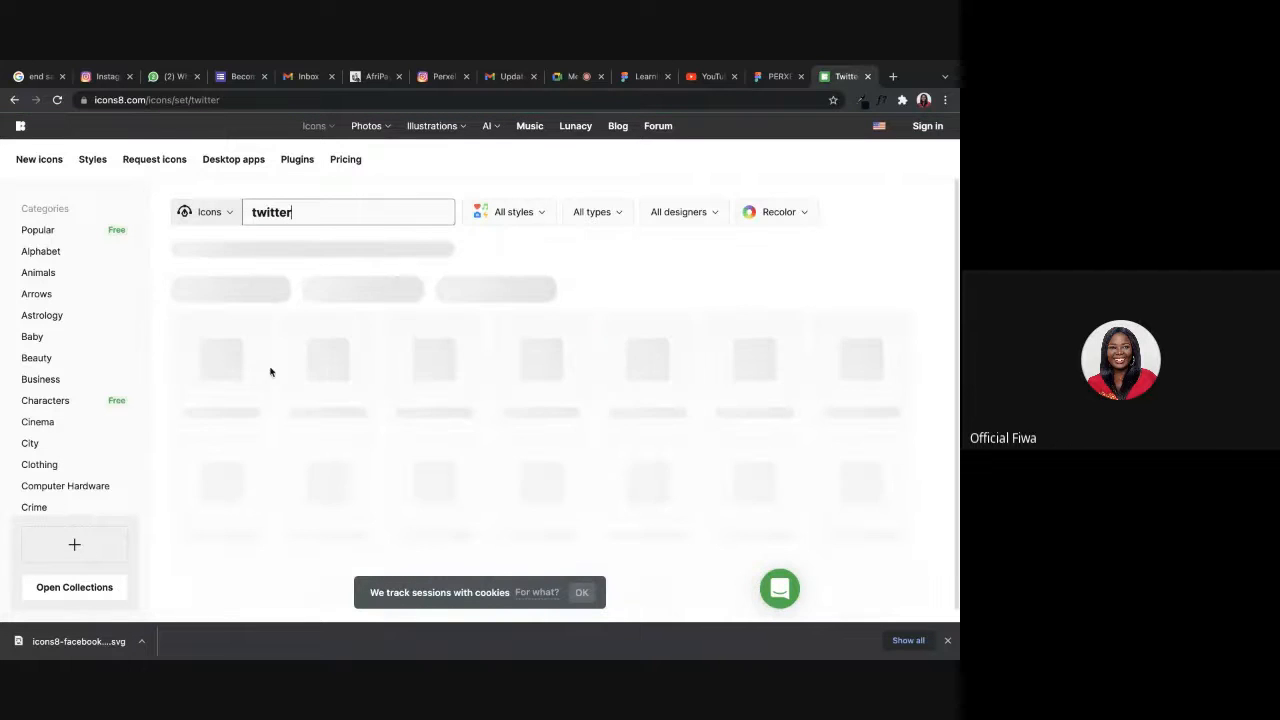
Download the solid black iOS Glyph Twitter bird icon as a simplified SVG at 30px.
{"action": "left_click", "coordinate": [307, 366]}
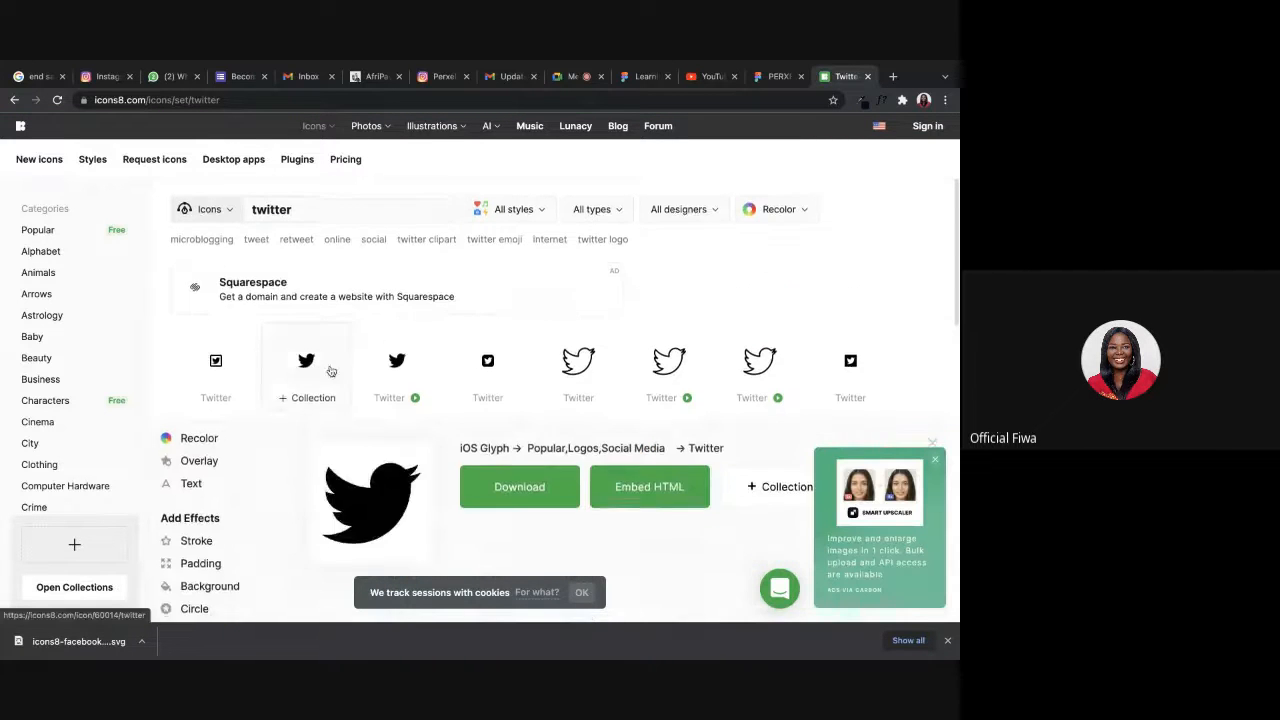
{"action": "left_click", "coordinate": [540, 348]}
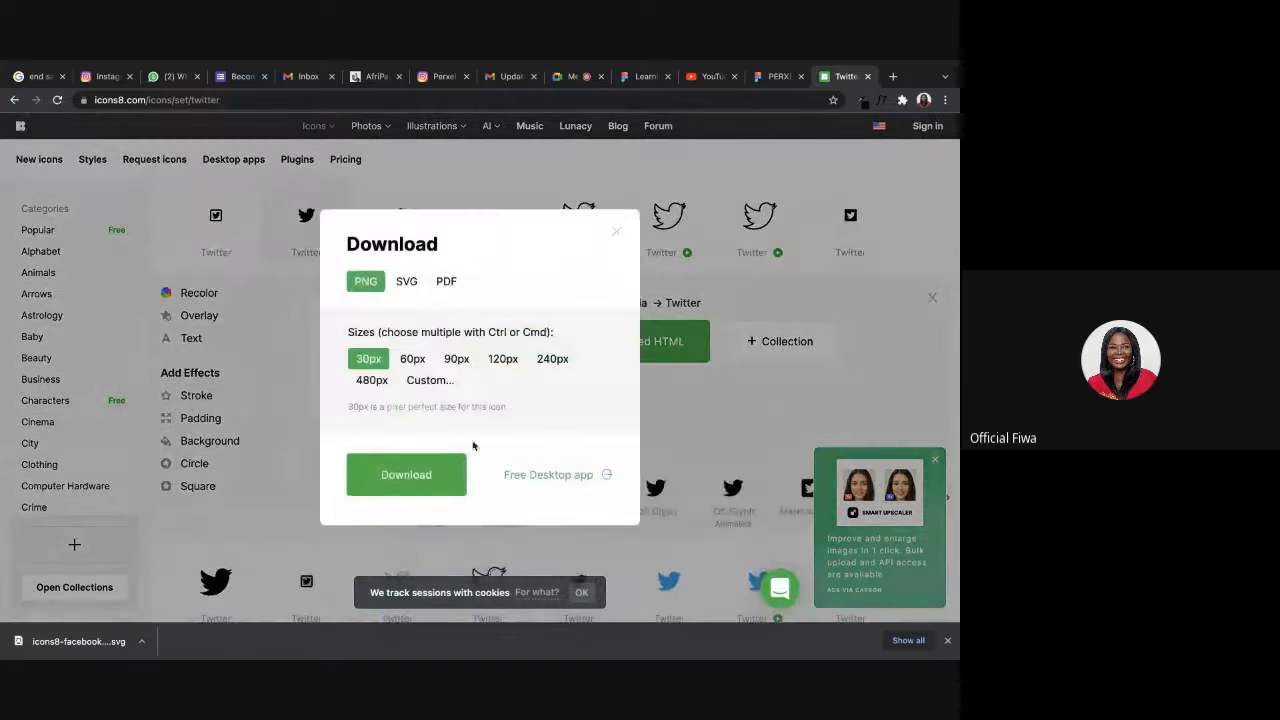
{"action": "left_click", "coordinate": [406, 282]}
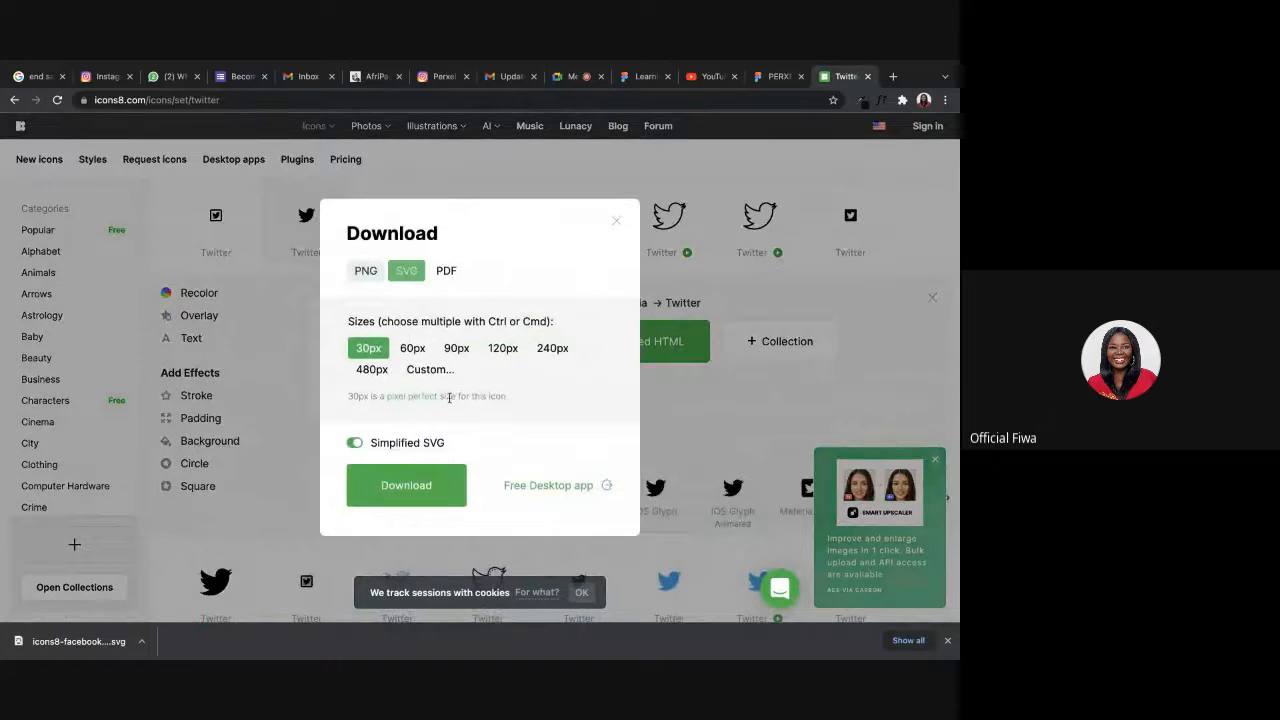
{"action": "left_click", "coordinate": [412, 490]}
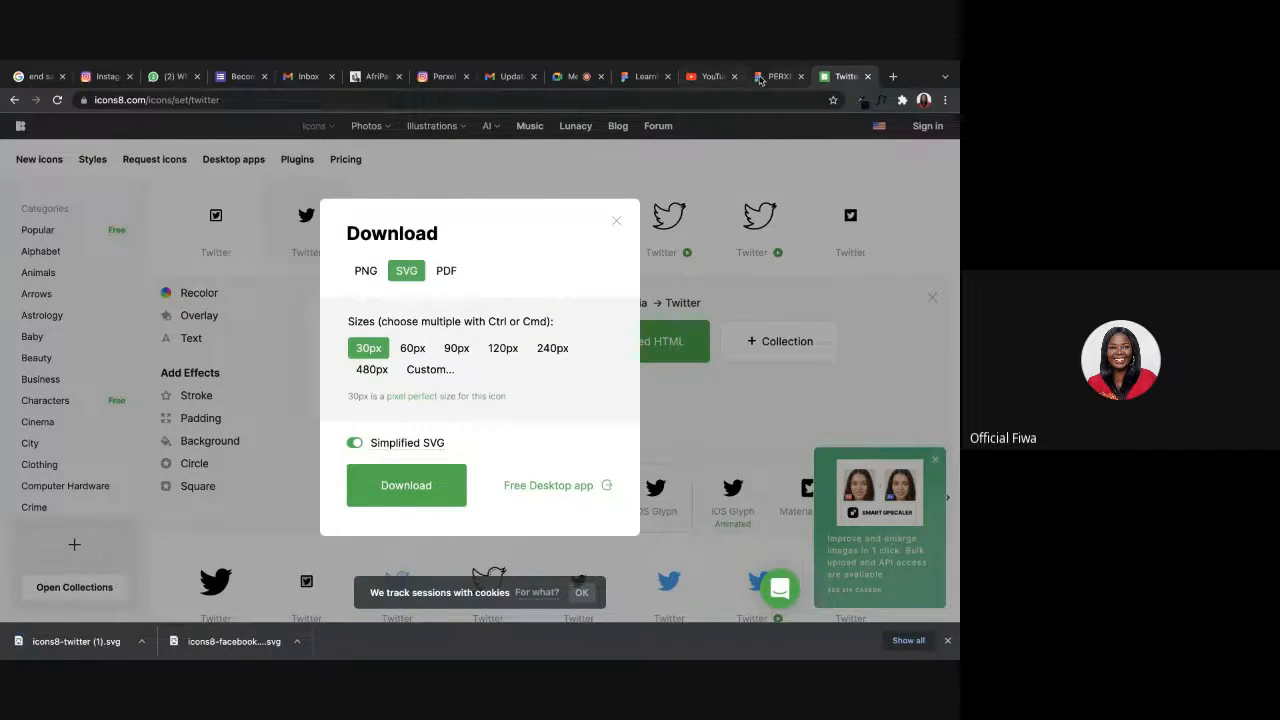
Try to import icons8-twitter (1).svg from the Downloads folder into the view-only PERXELS file.
{"action": "left_click", "coordinate": [760, 78]}
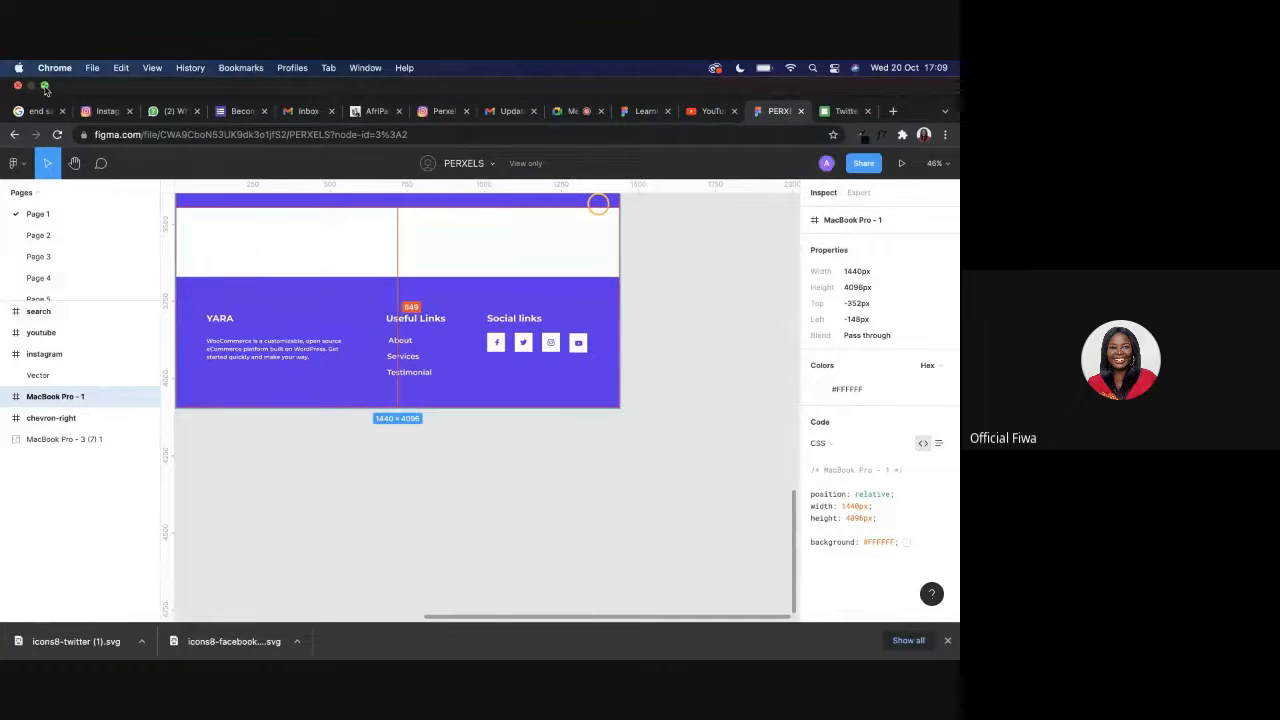
{"action": "left_click", "coordinate": [45, 87]}
{"action": "left_click", "coordinate": [161, 596]}
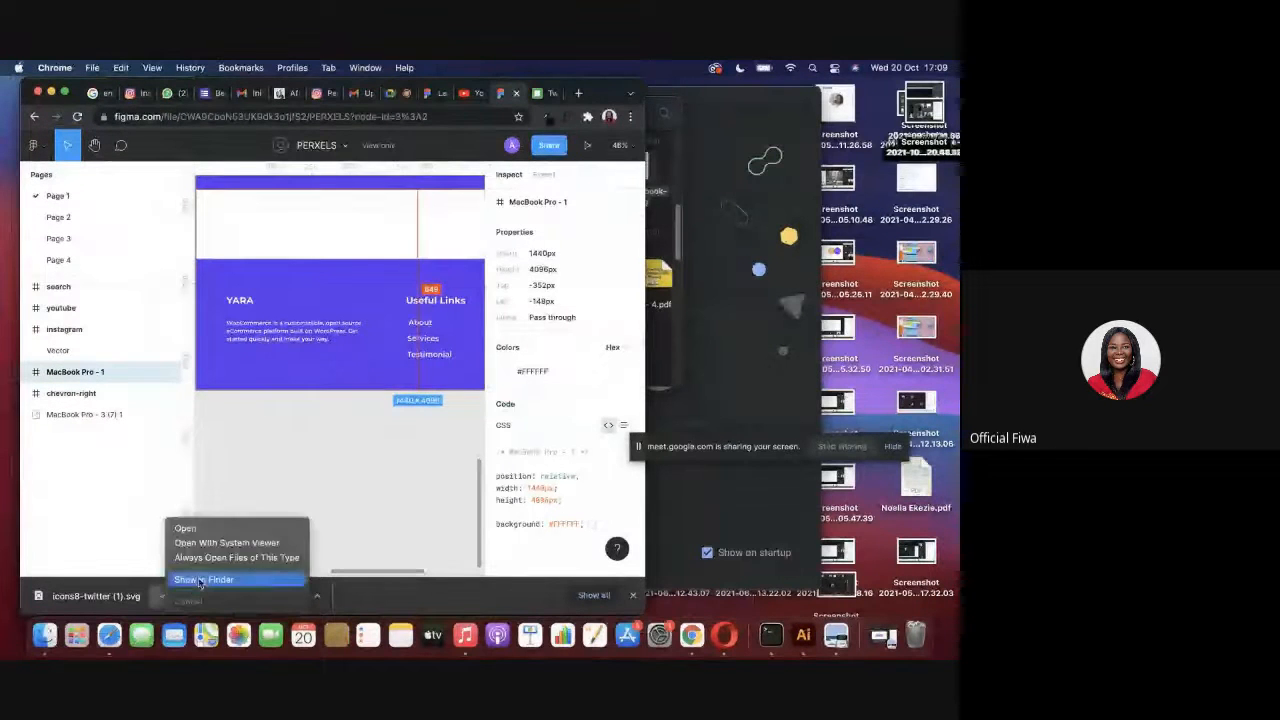
{"action": "left_click", "coordinate": [203, 580]}
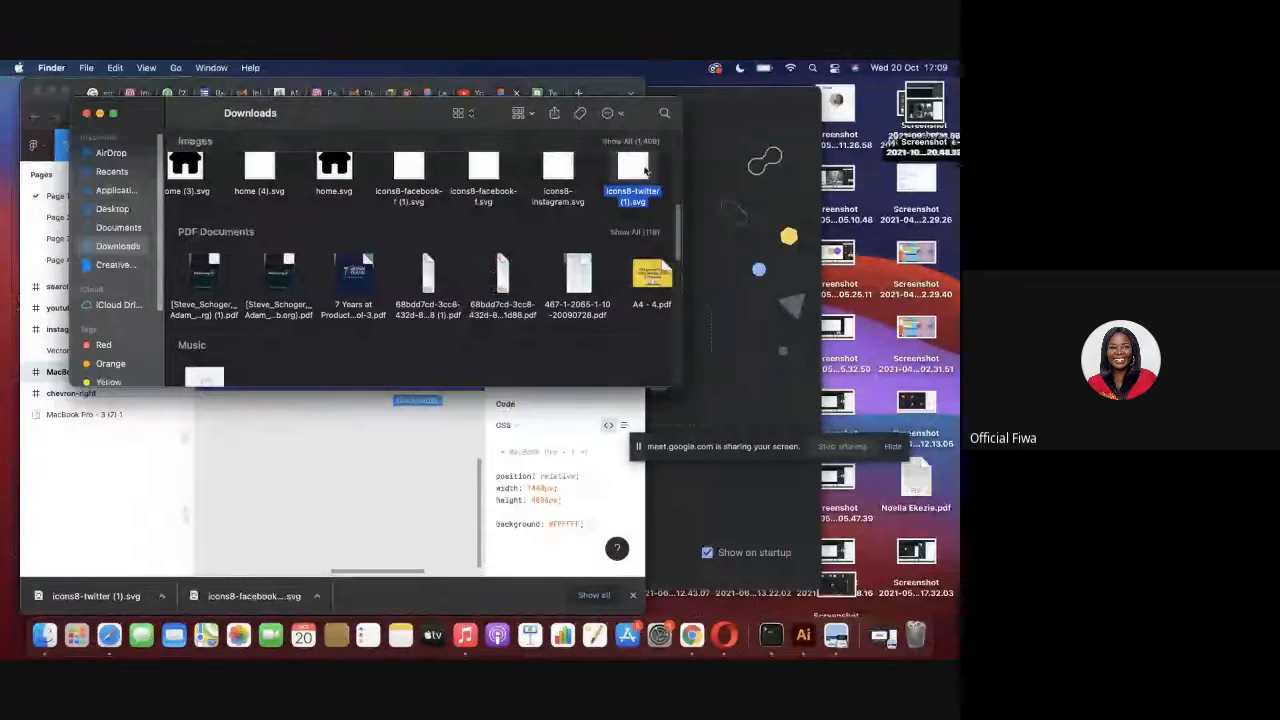
{"action": "left_click_drag", "start_coordinate": [651, 170], "coordinate": [366, 492]}
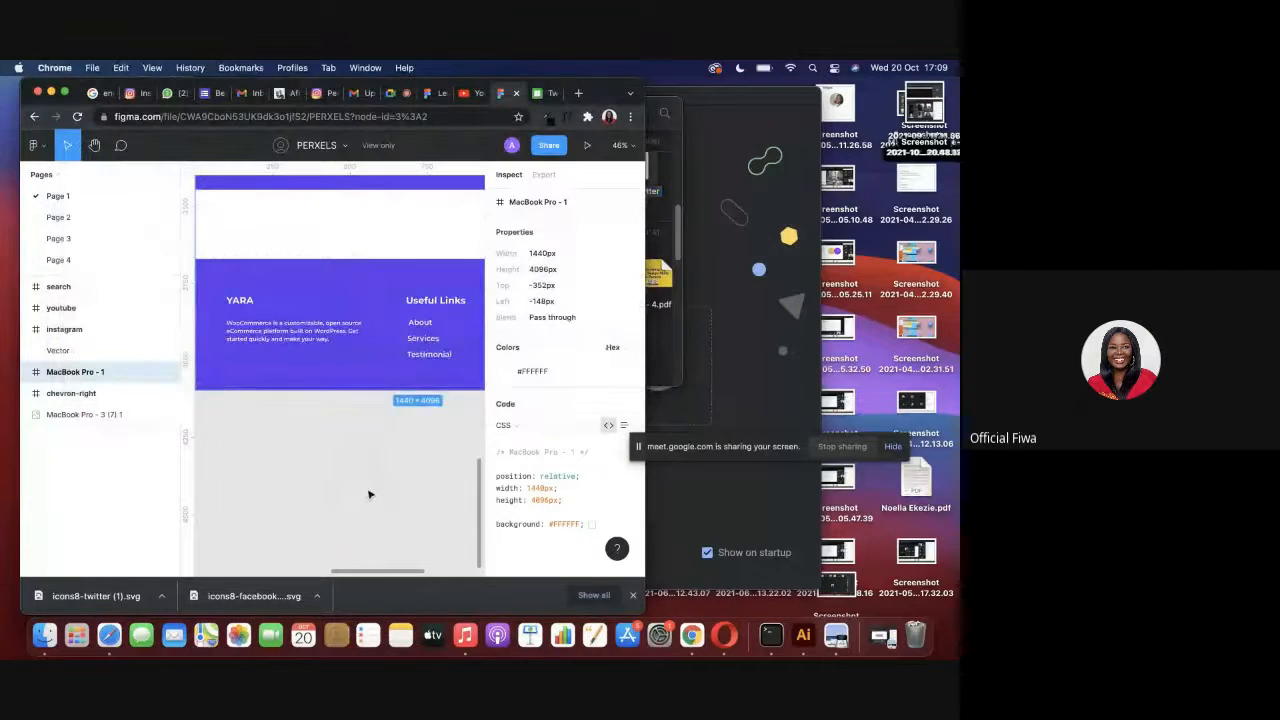
{"action": "scroll", "coordinate": [336, 494], "scroll_direction": "down", "scroll_amount": 3}
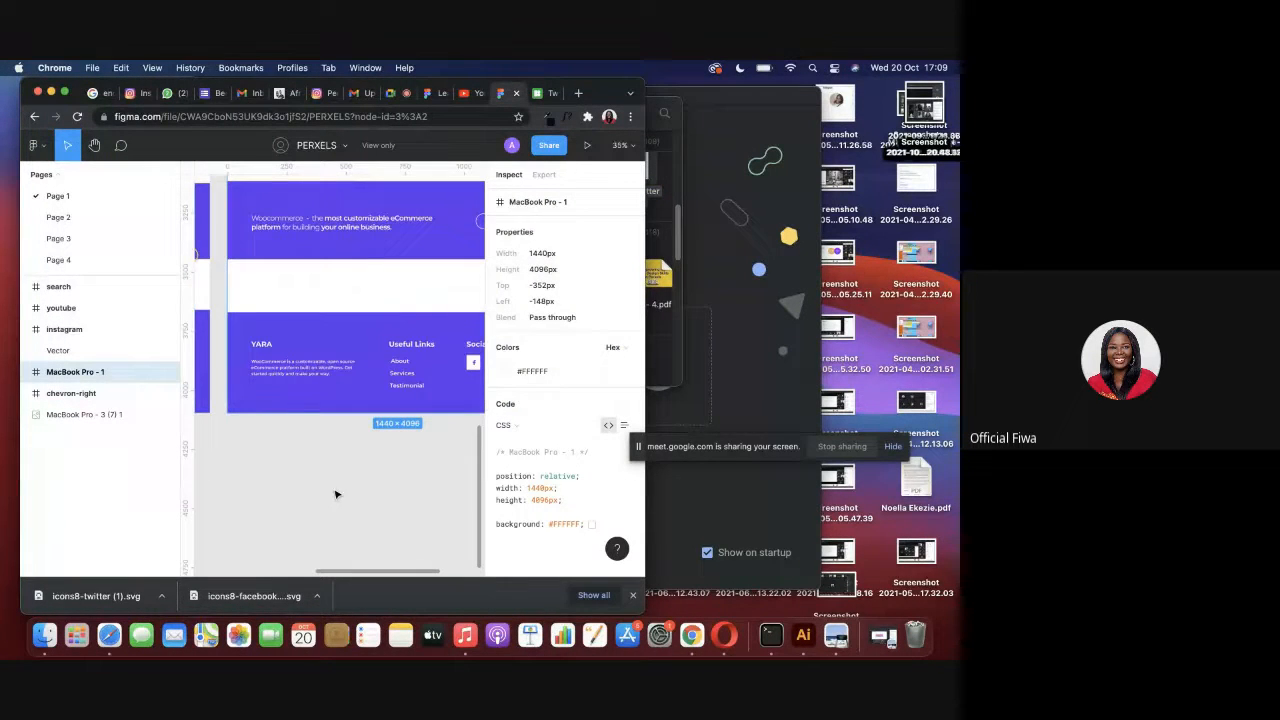
{"action": "left_click", "coordinate": [160, 600]}
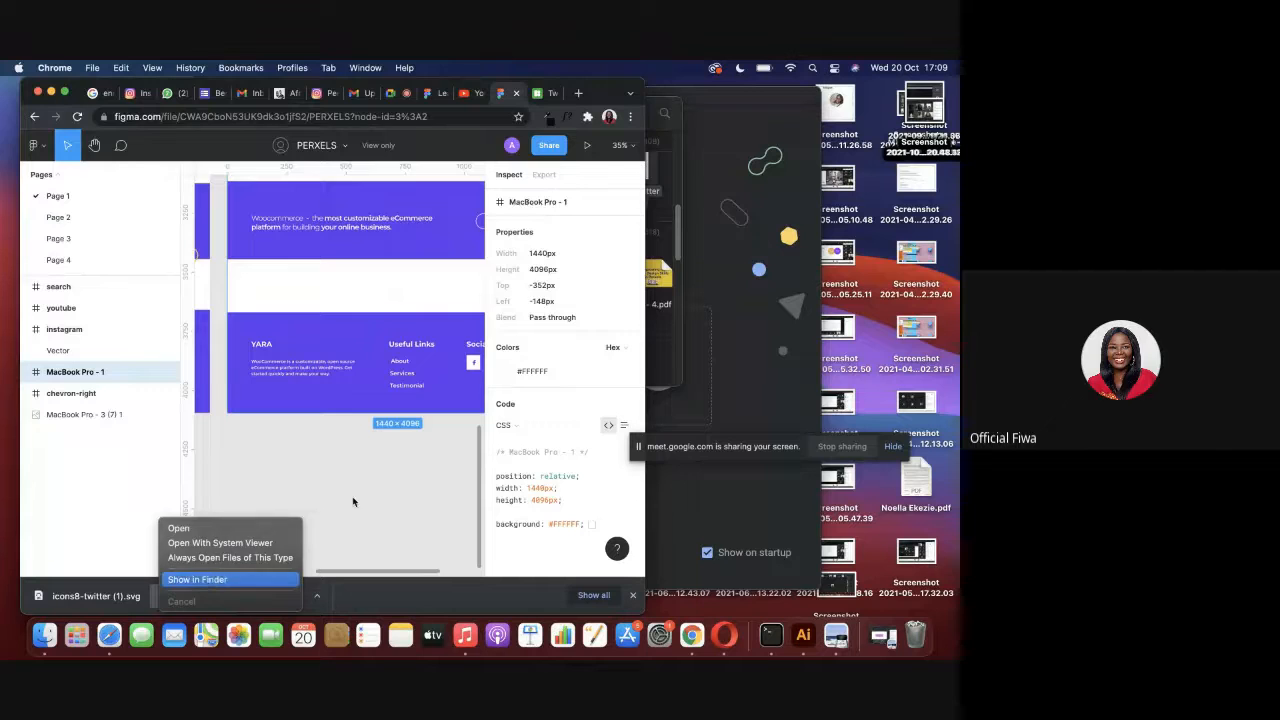
{"action": "left_click", "coordinate": [200, 579]}
{"action": "left_click_drag", "start_coordinate": [640, 178], "coordinate": [395, 465]}
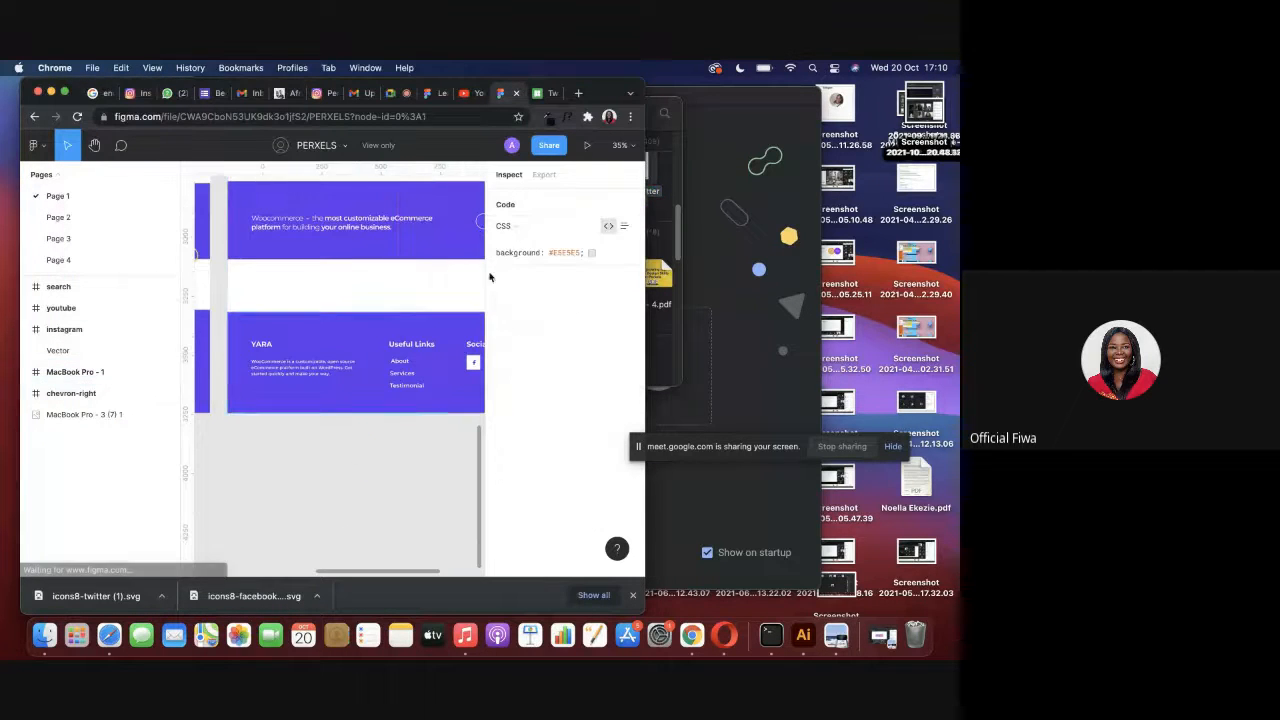
Switch to the Learning Design file and import icons8-twitter (1).svg from Downloads onto the lower footer.
{"action": "left_click", "coordinate": [425, 94]}
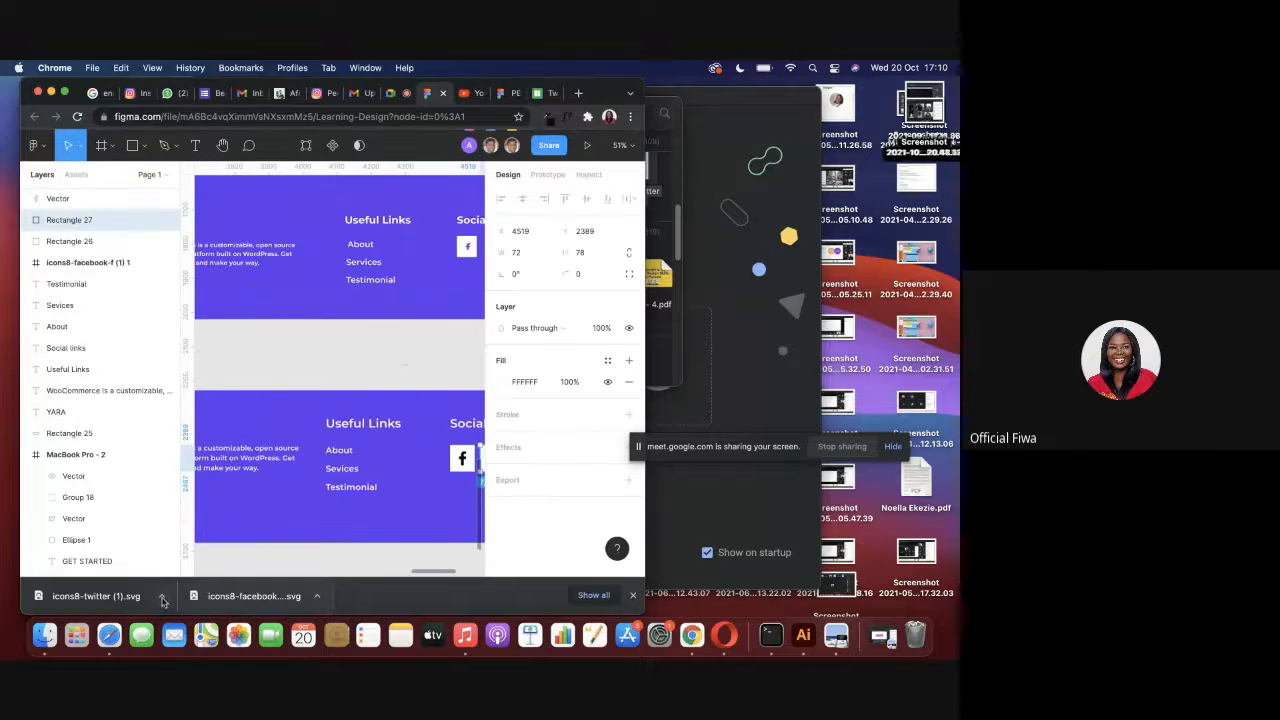
{"action": "left_click", "coordinate": [162, 601]}
{"action": "left_click", "coordinate": [200, 579]}
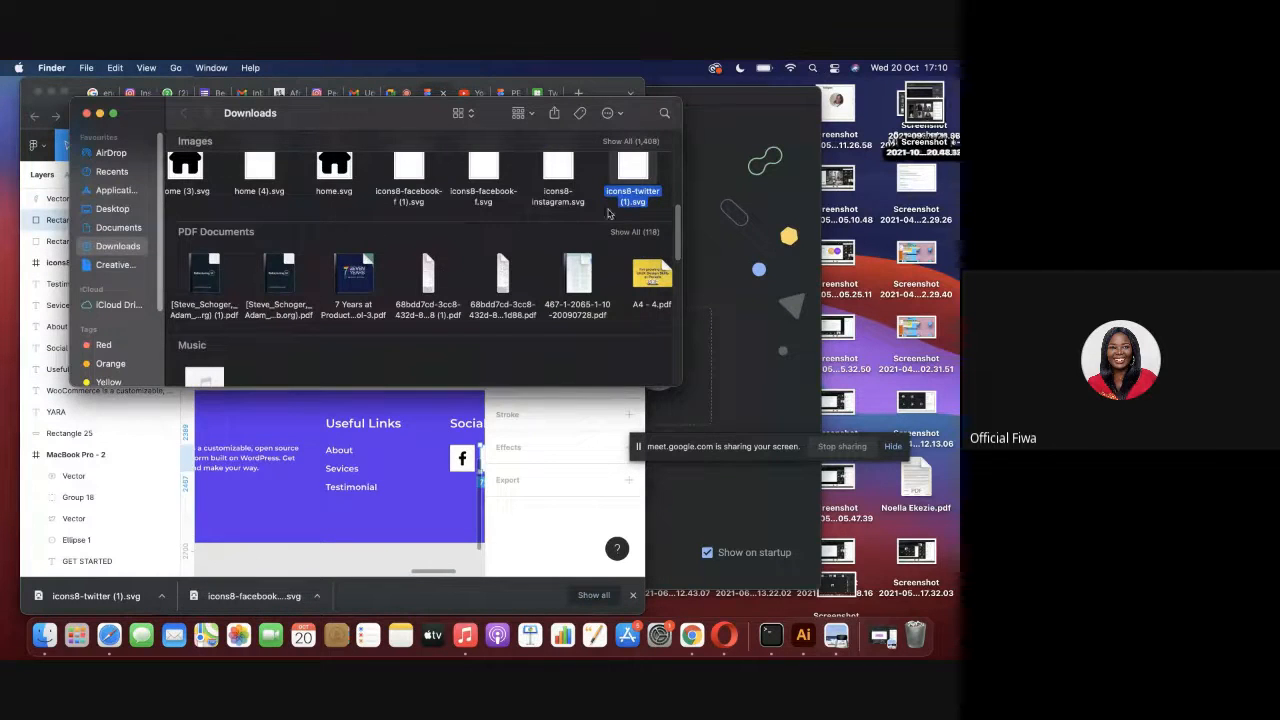
{"action": "left_click_drag", "start_coordinate": [630, 180], "coordinate": [360, 488]}
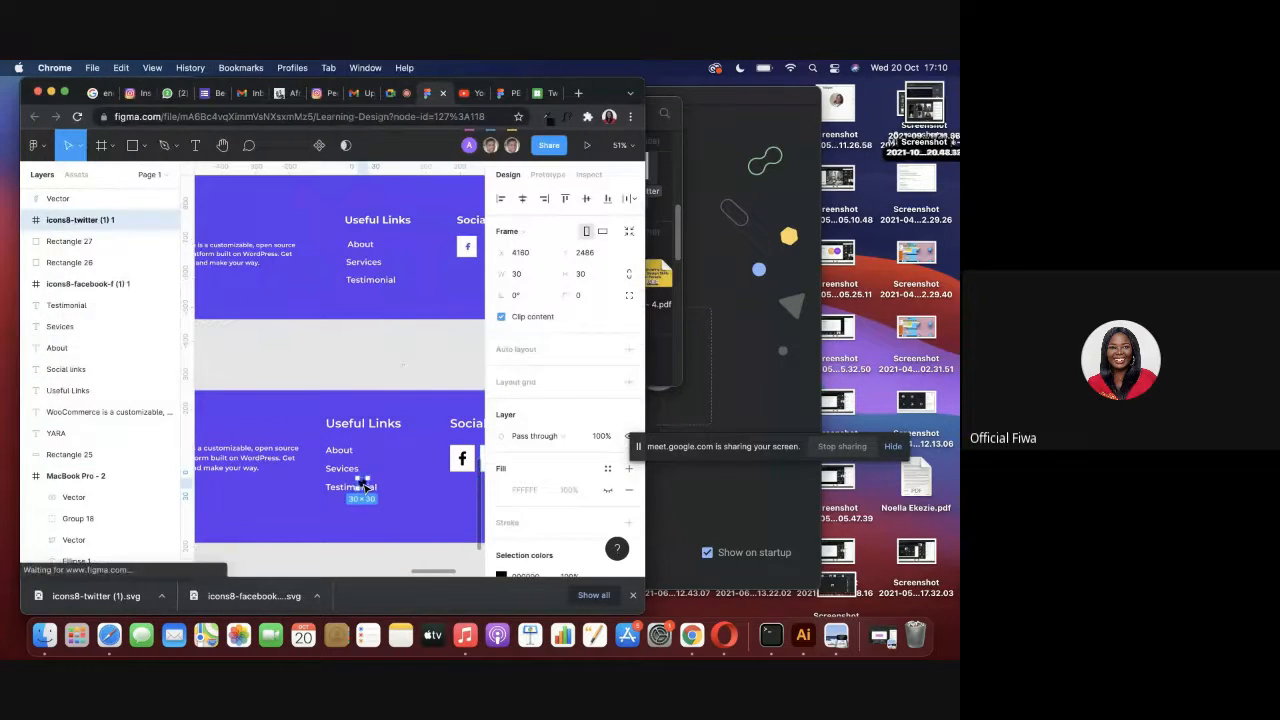
{"action": "left_click", "coordinate": [65, 92]}
Enlarge the Twitter icon to 58 × 58 and position it over the second white rectangle under Social links.
{"action": "scroll", "coordinate": [398, 476], "scroll_direction": "up", "scroll_amount": 2}
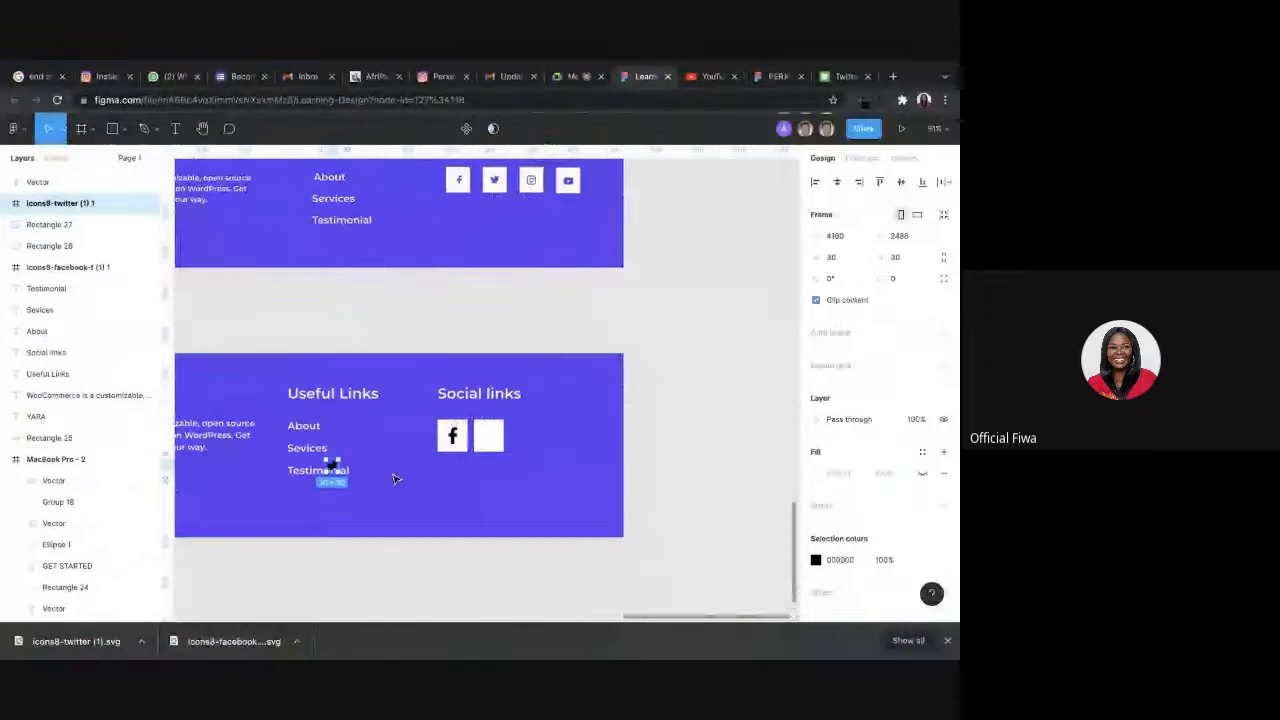
{"action": "left_click_drag", "start_coordinate": [338, 458], "coordinate": [489, 440]}
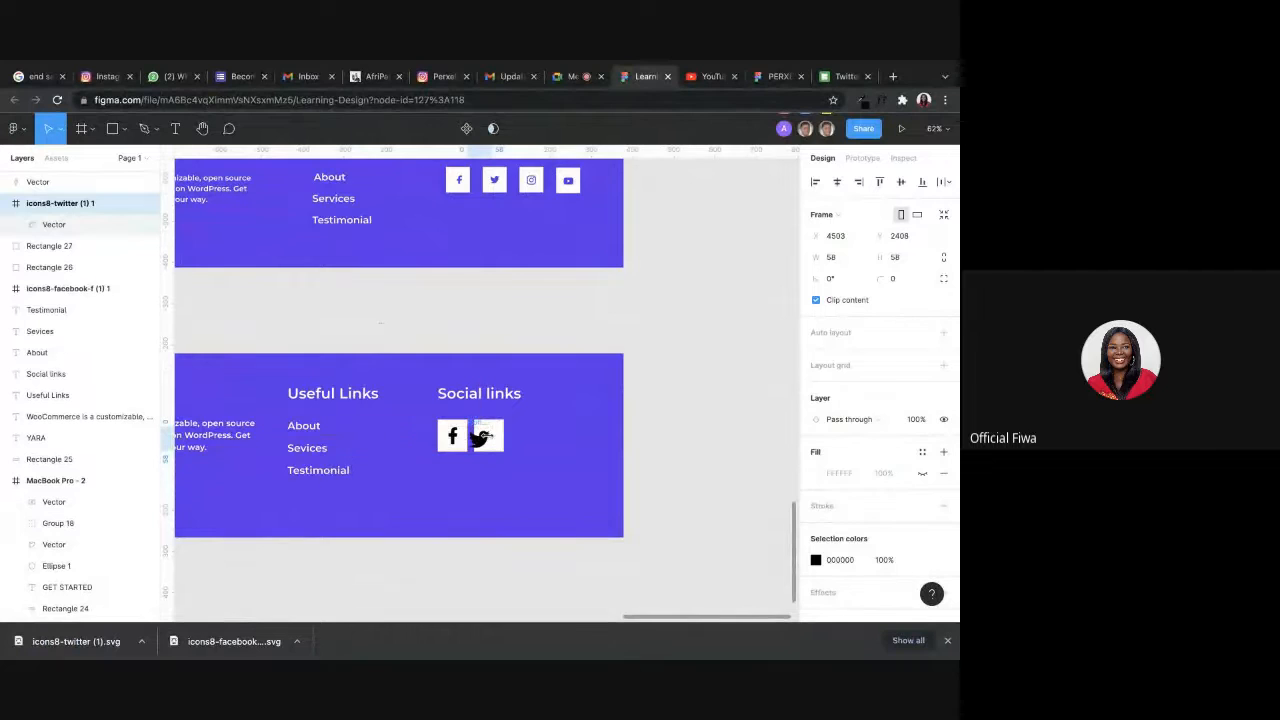
{"action": "scroll", "coordinate": [487, 436], "scroll_direction": "up", "scroll_amount": 3}
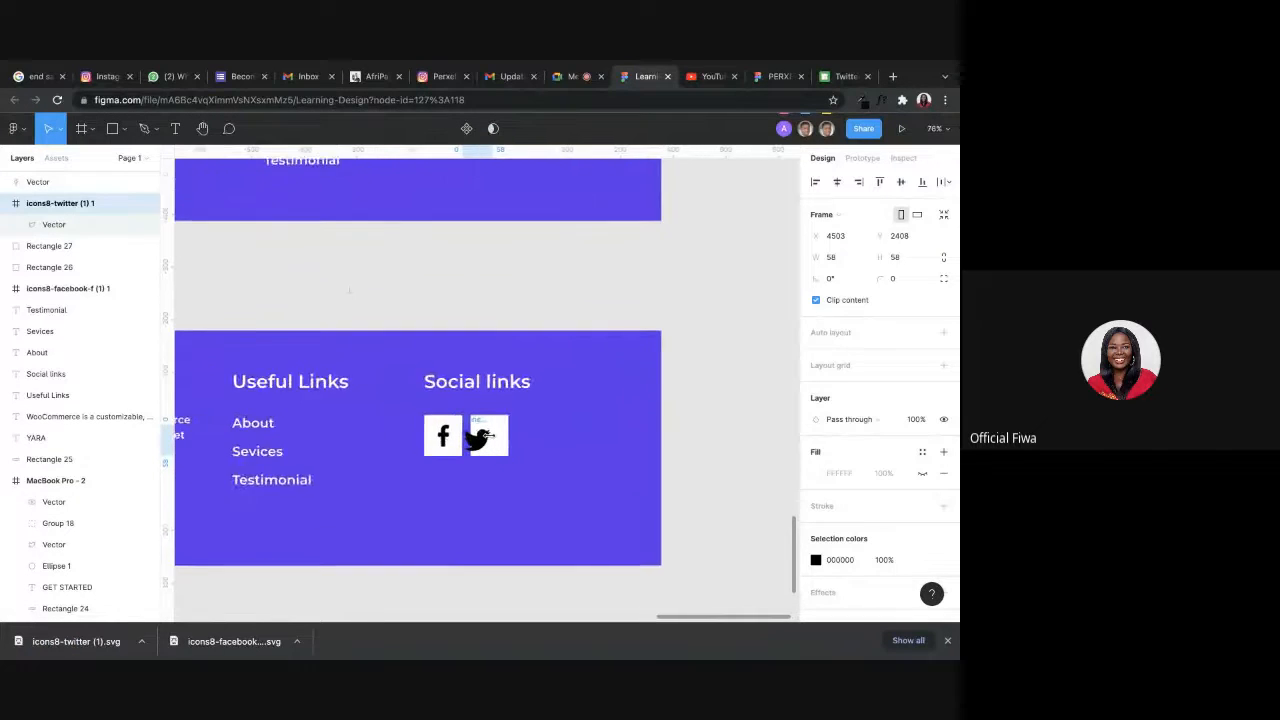
{"action": "left_click", "coordinate": [443, 447]}
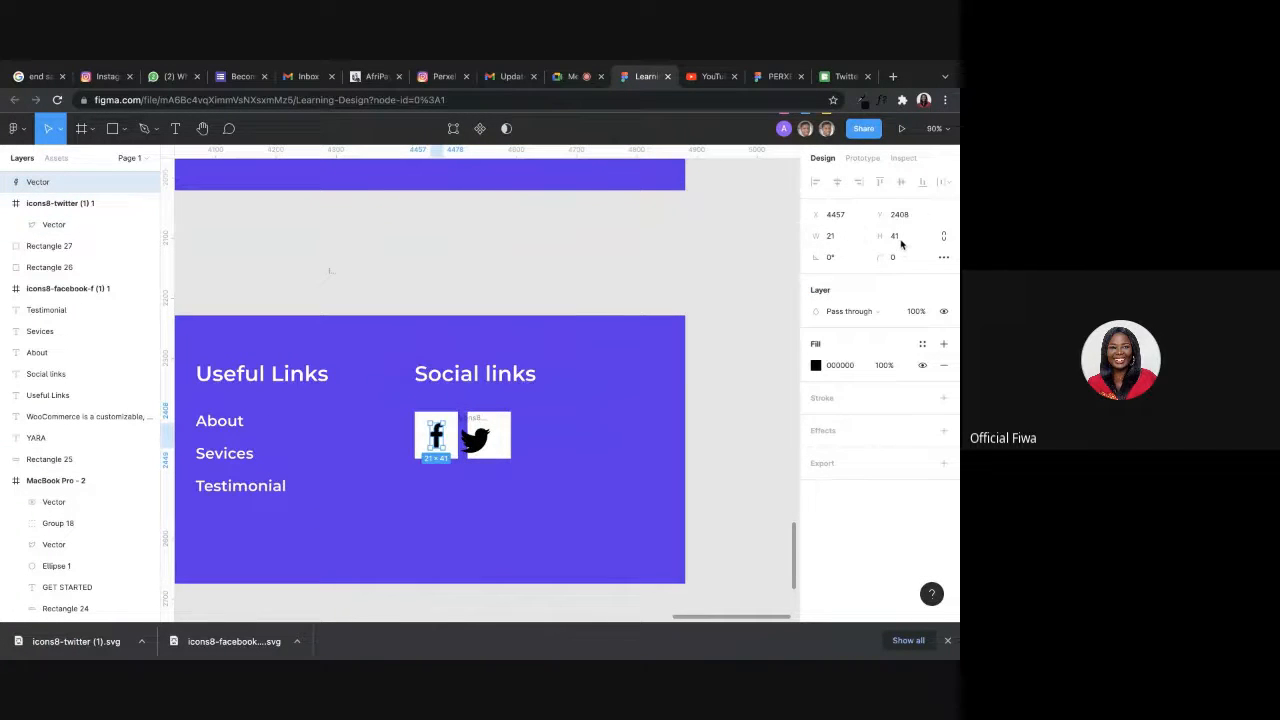
{"action": "left_click", "coordinate": [489, 438]}
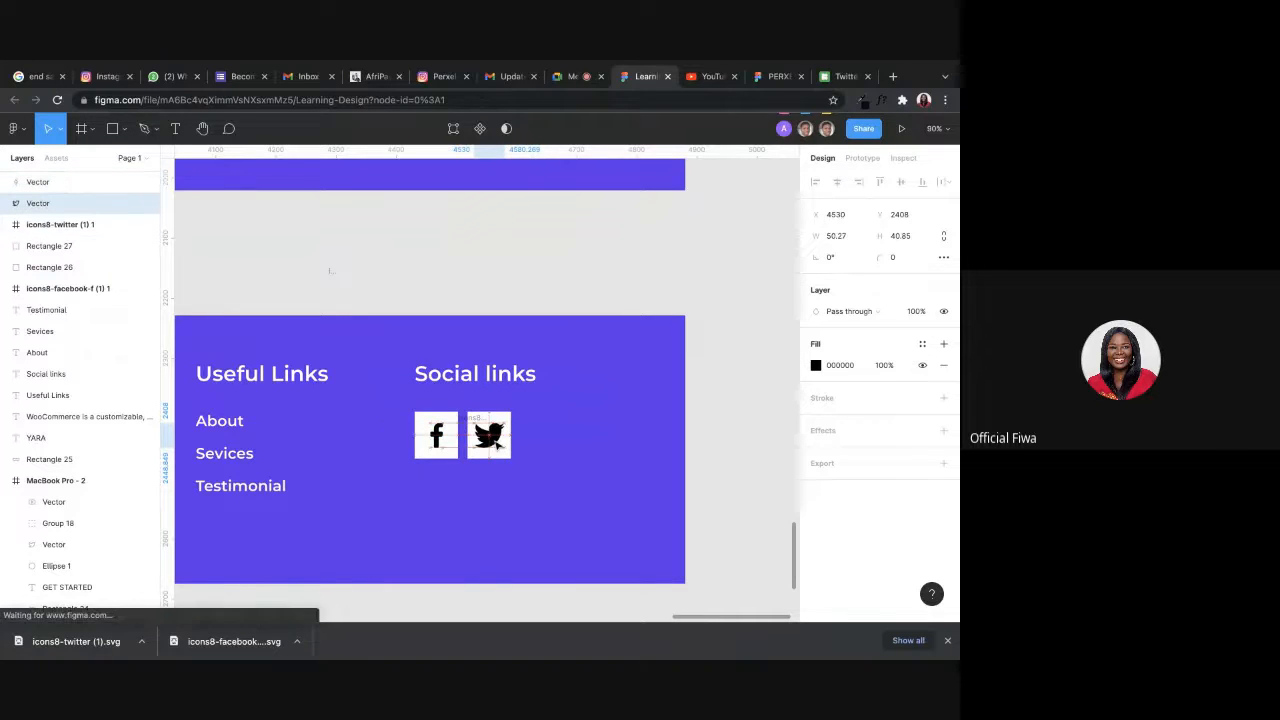
{"action": "left_click", "coordinate": [494, 424]}
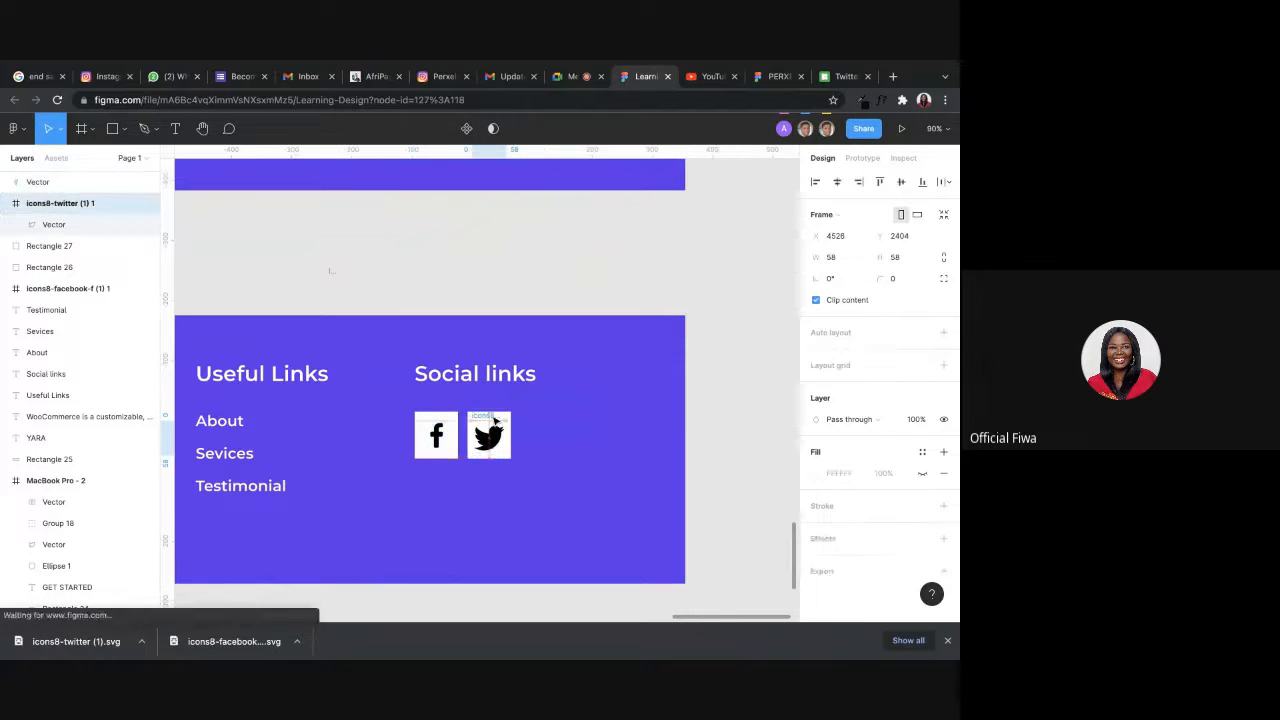
{"action": "left_click_drag", "start_coordinate": [494, 424], "coordinate": [494, 433]}
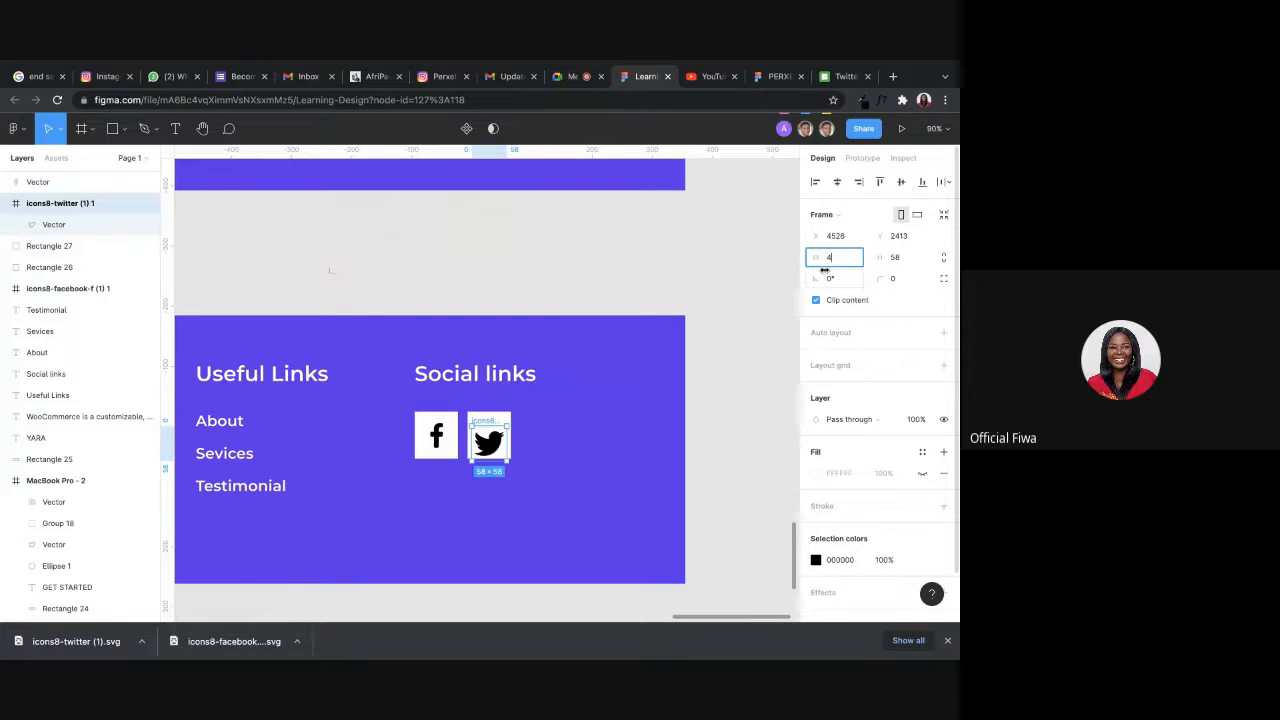
Set the Twitter icon frame's width and height to 41 and center it horizontally on its white rectangle.
{"action": "left_click", "coordinate": [904, 265]}
{"action": "type", "text": "41"}
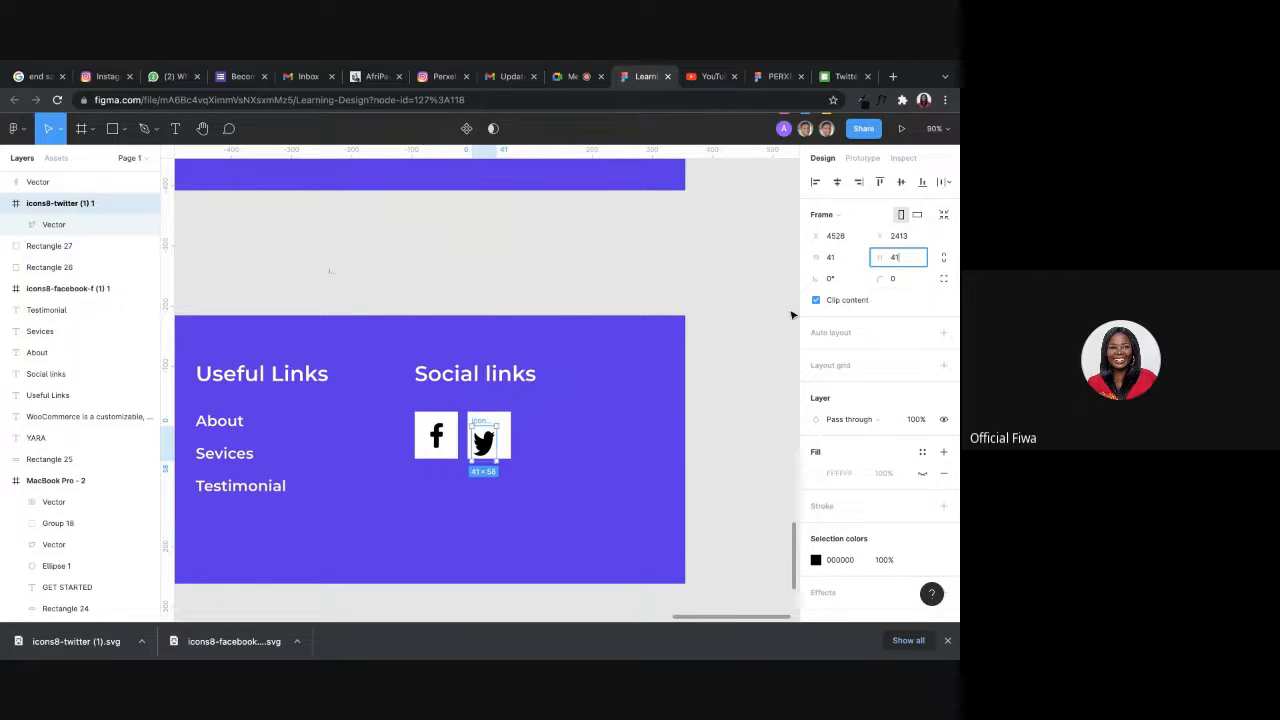
{"action": "key", "text": "Return"}
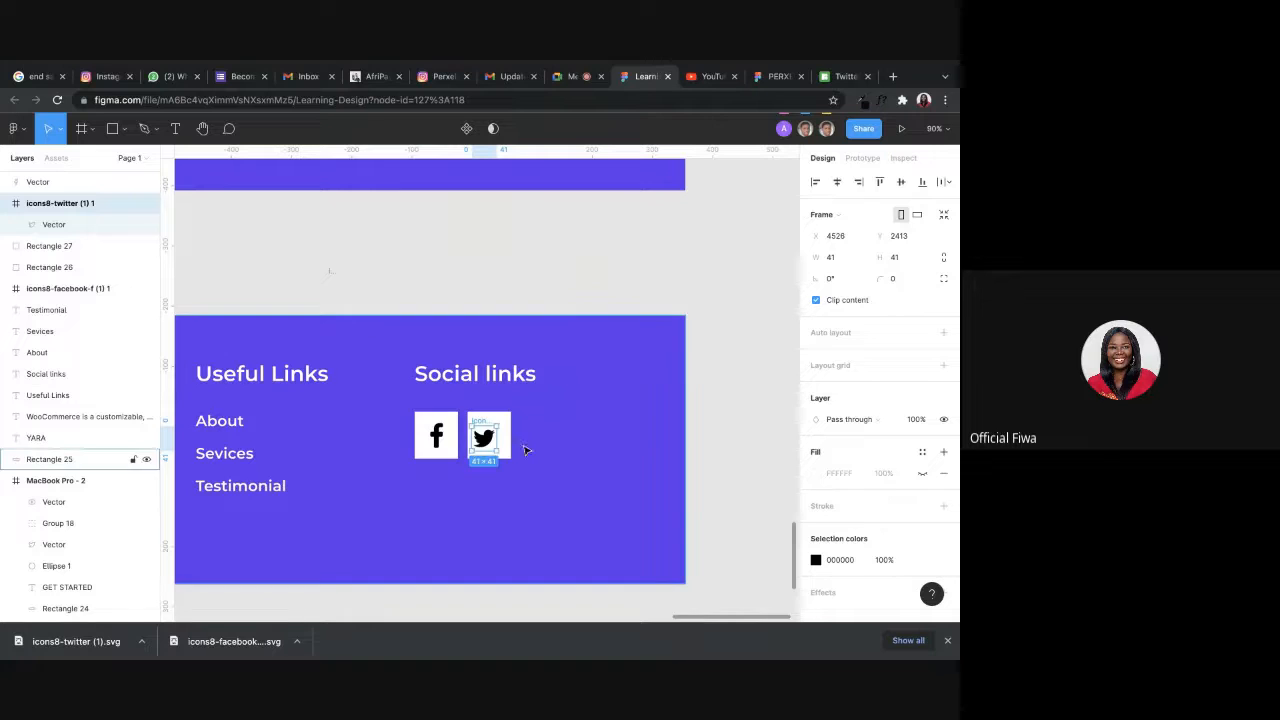
{"action": "mouse_move", "coordinate": [478, 440]}
{"action": "left_mouse_down"}
{"action": "mouse_move", "coordinate": [503, 445]}
{"action": "mouse_move", "coordinate": [488, 438]}
{"action": "left_mouse_up"}
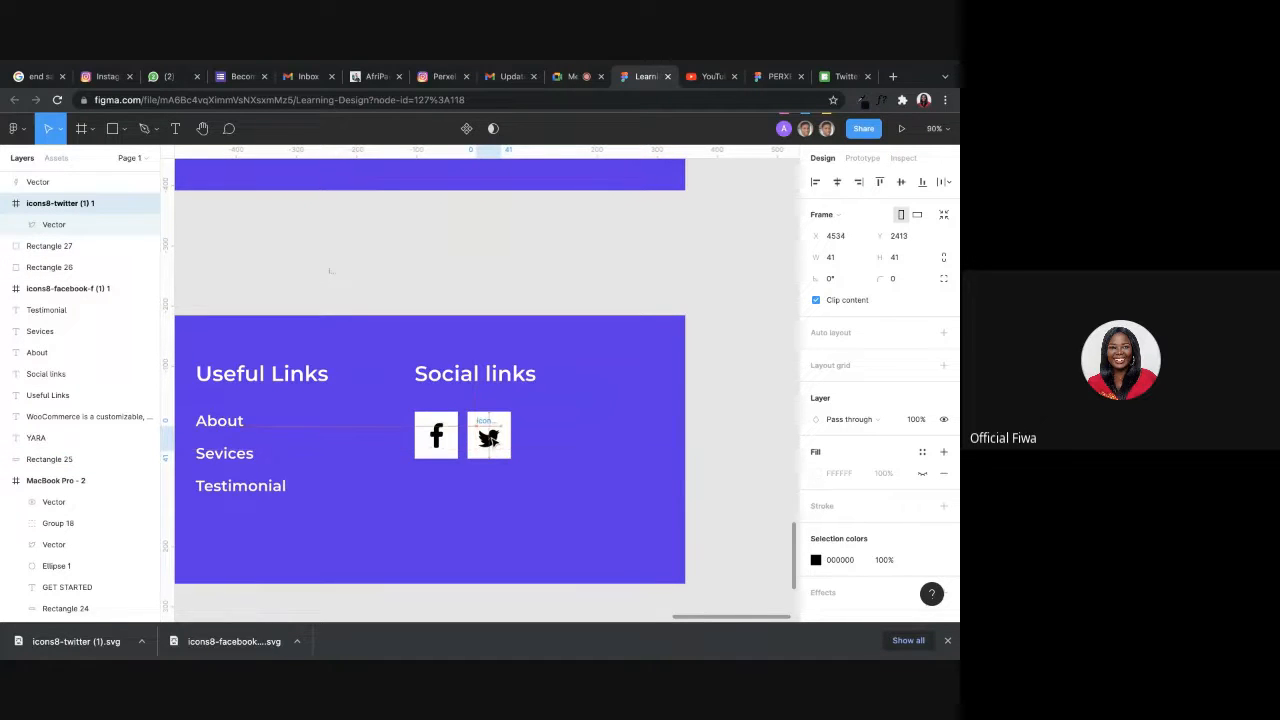
Duplicate the white square as a third one in the Social links row and move the Twitter vector out of its frame onto the second square.
{"action": "left_click", "coordinate": [690, 448]}
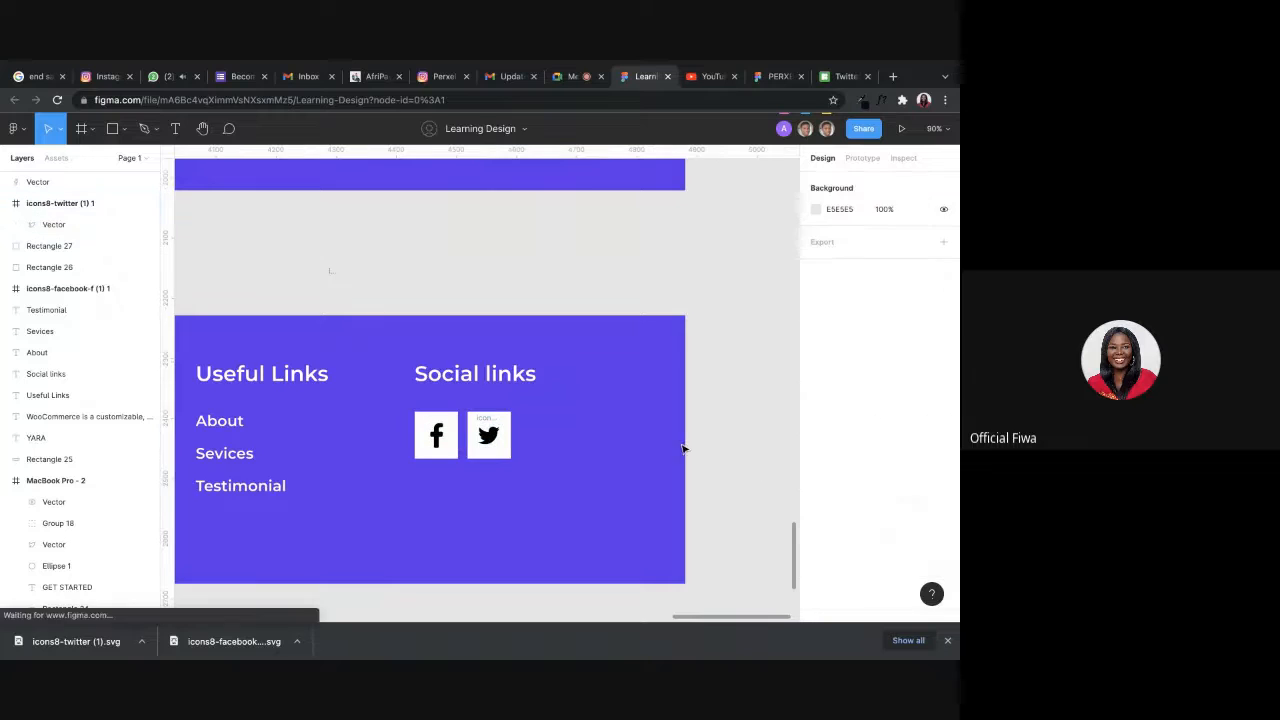
{"action": "left_click", "coordinate": [505, 457]}
{"action": "left_click_drag", "start_coordinate": [497, 452], "coordinate": [607, 267]}
{"action": "double_click", "coordinate": [488, 434]}
{"action": "left_click_drag", "start_coordinate": [486, 430], "coordinate": [822, 250]}
{"action": "left_click_drag", "start_coordinate": [562, 267], "coordinate": [443, 434]}
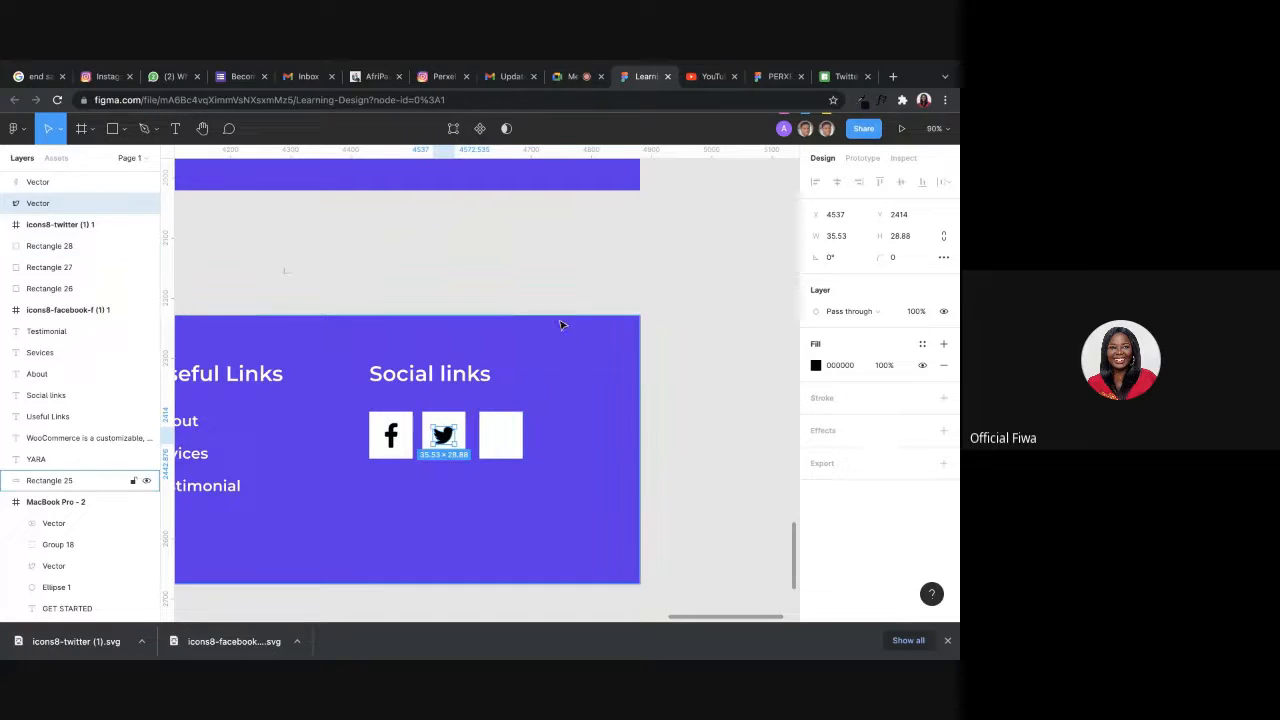
{"action": "scroll", "coordinate": [618, 218], "scroll_direction": "down", "scroll_amount": 2}
{"action": "scroll", "coordinate": [617, 234], "scroll_direction": "up", "scroll_amount": 2}
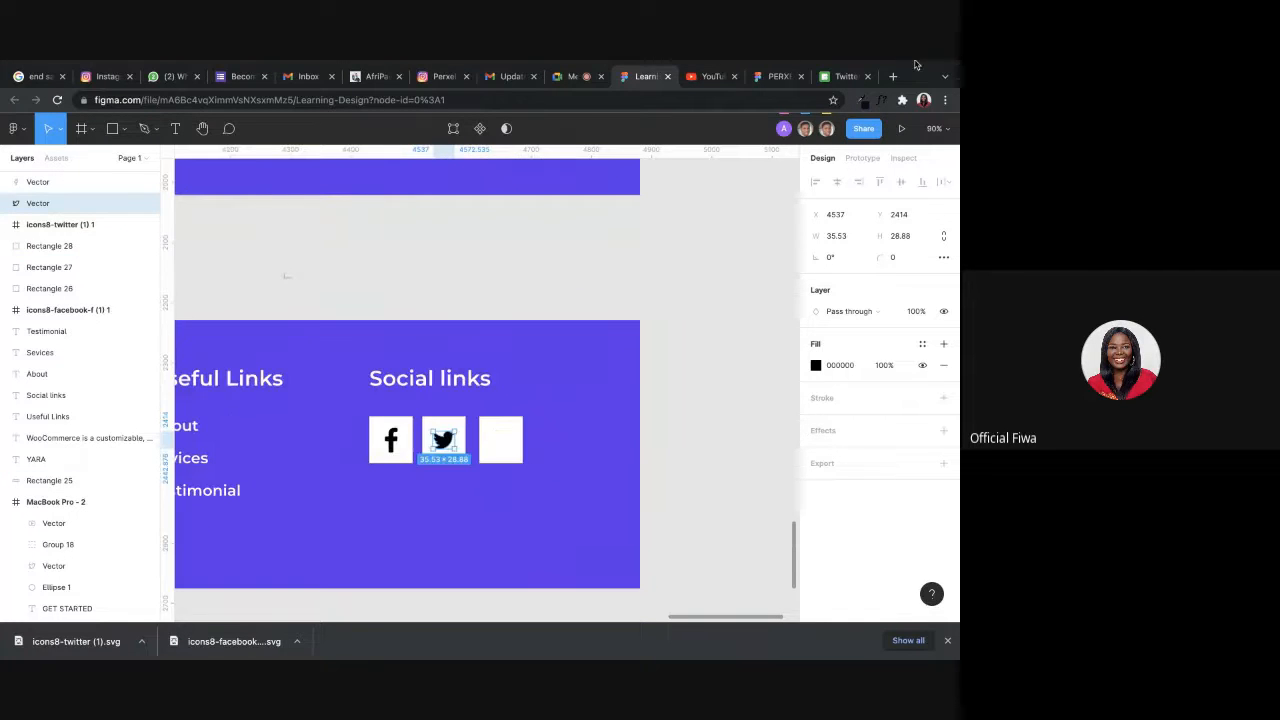
Switch to Icons8, dismiss the Twitter download dialog and search the icons for instagram.
{"action": "left_click", "coordinate": [845, 80]}
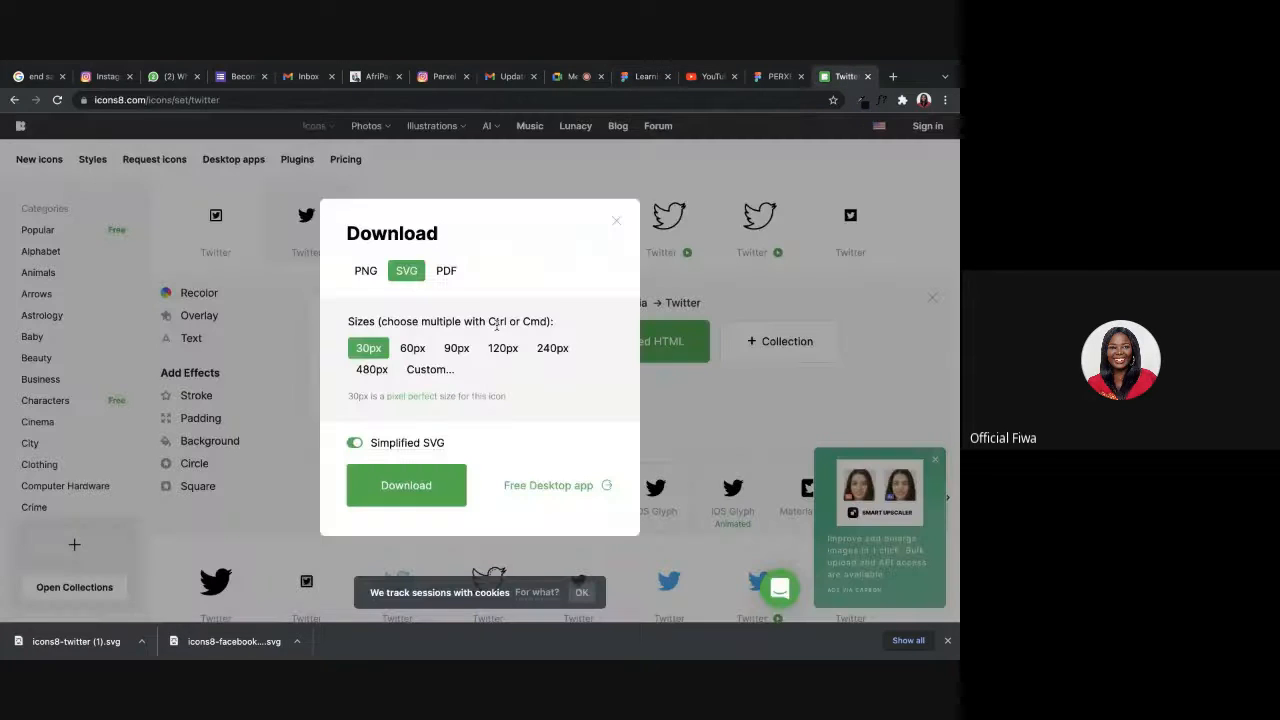
{"action": "left_click", "coordinate": [616, 222]}
{"action": "scroll", "coordinate": [271, 171], "scroll_direction": "up", "scroll_amount": 3}
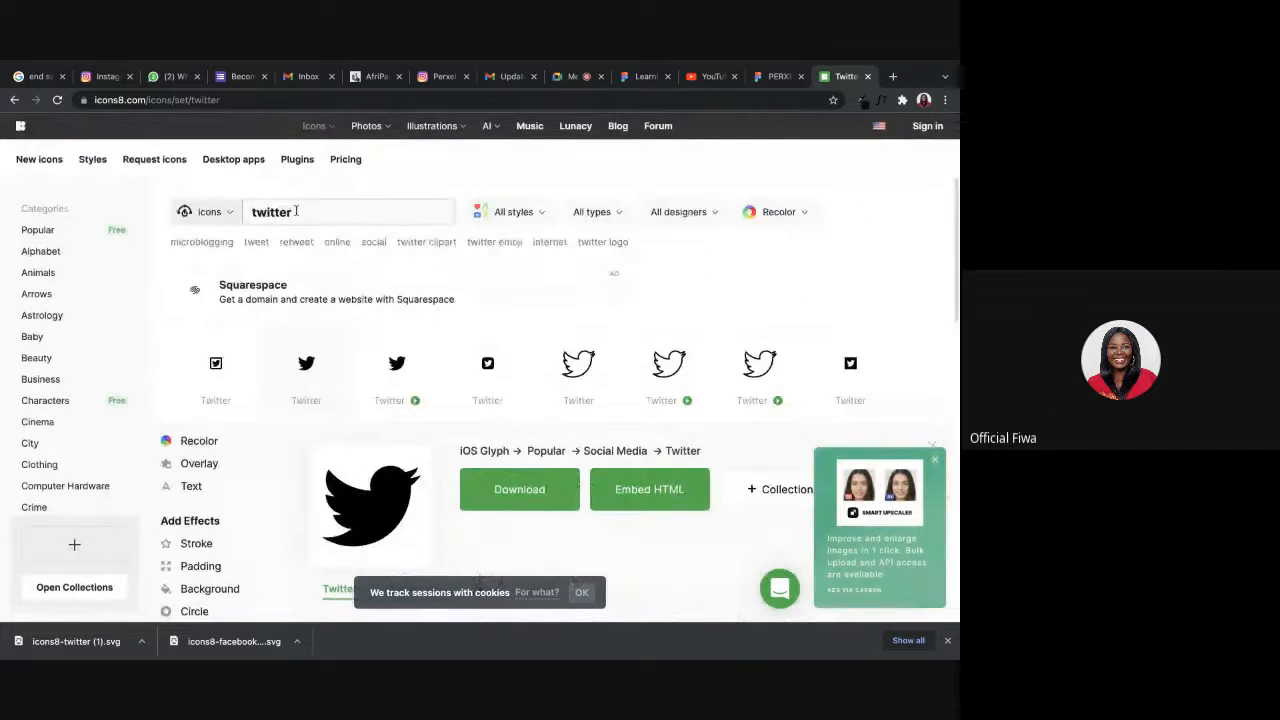
{"action": "left_click_drag", "start_coordinate": [292, 212], "coordinate": [178, 214]}
{"action": "type", "text": "instagram"}
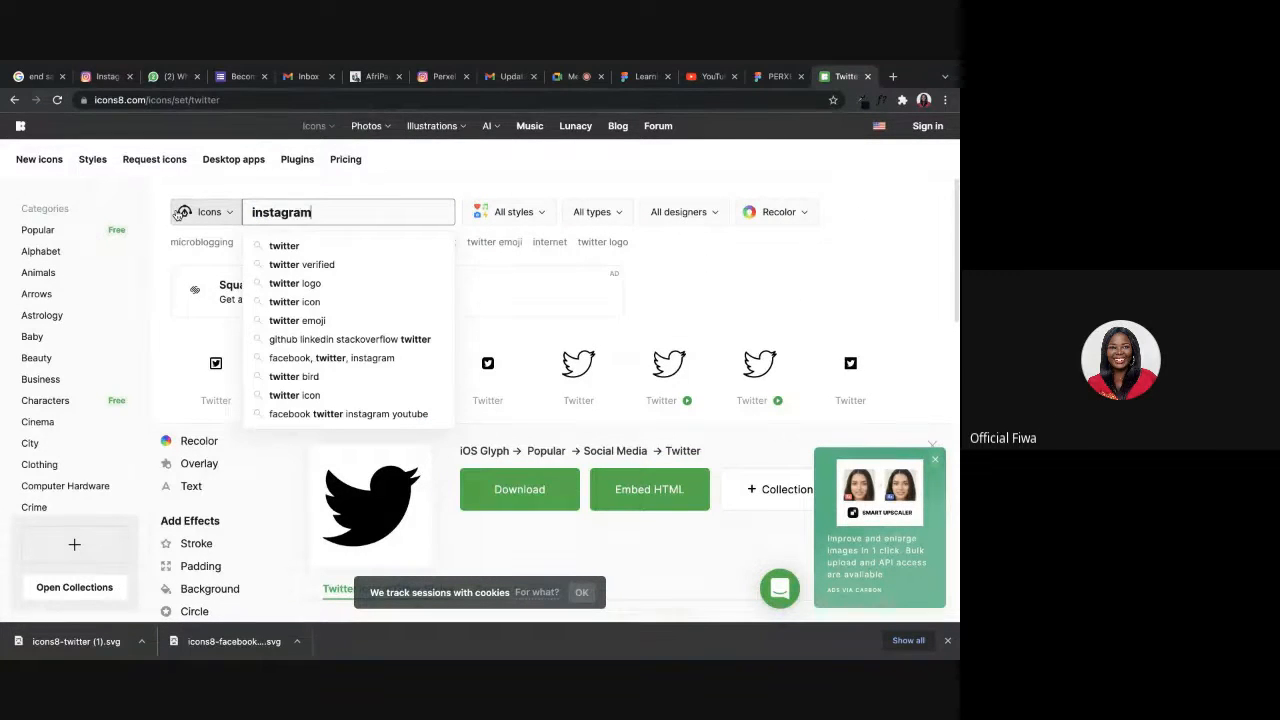
{"action": "key", "text": "Return"}
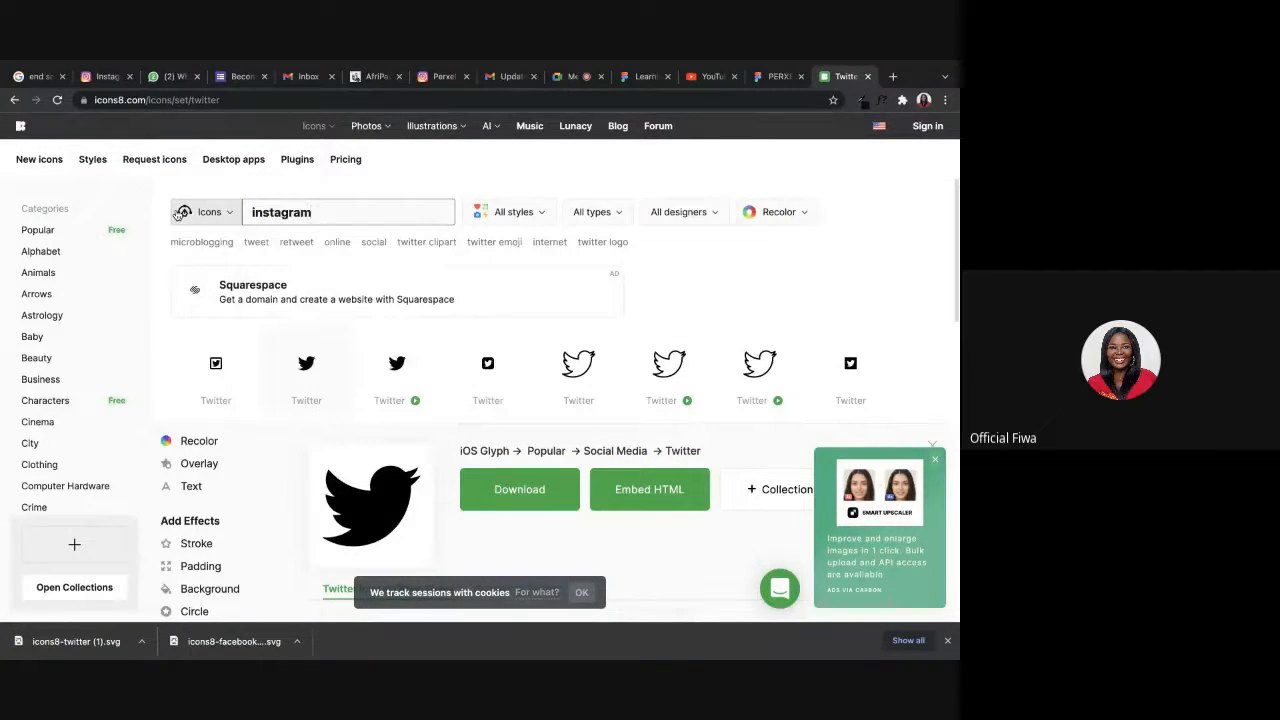
{"action": "scroll", "coordinate": [565, 385], "scroll_direction": "down", "scroll_amount": 2}
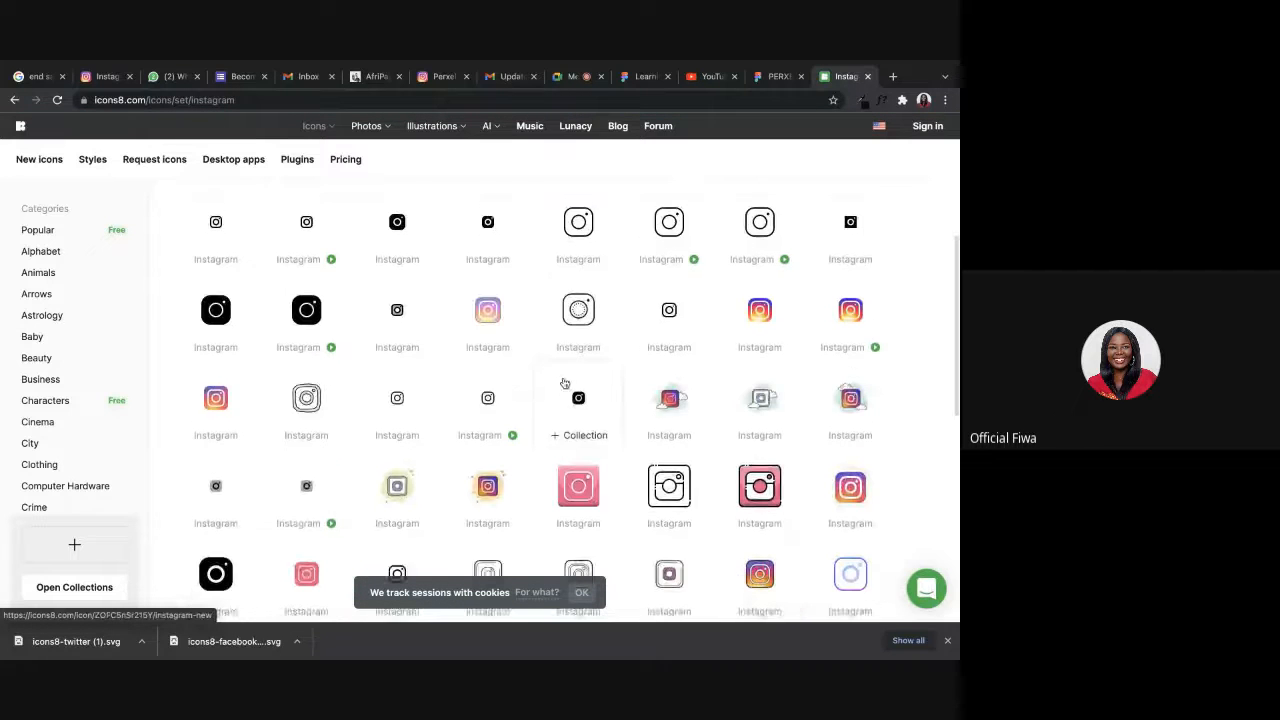
Download the Material Outlined Instagram icon as a 24px simplified SVG.
{"action": "left_click", "coordinate": [220, 229]}
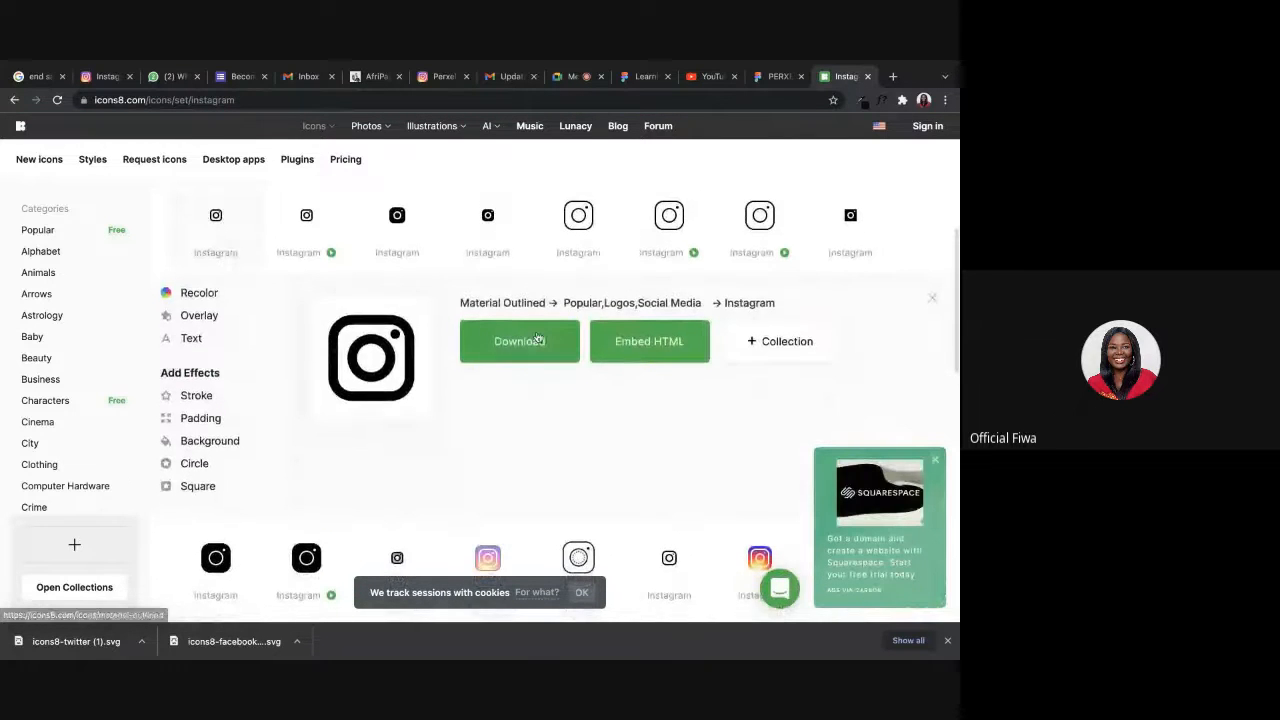
{"action": "left_click", "coordinate": [519, 343]}
{"action": "left_click", "coordinate": [407, 283]}
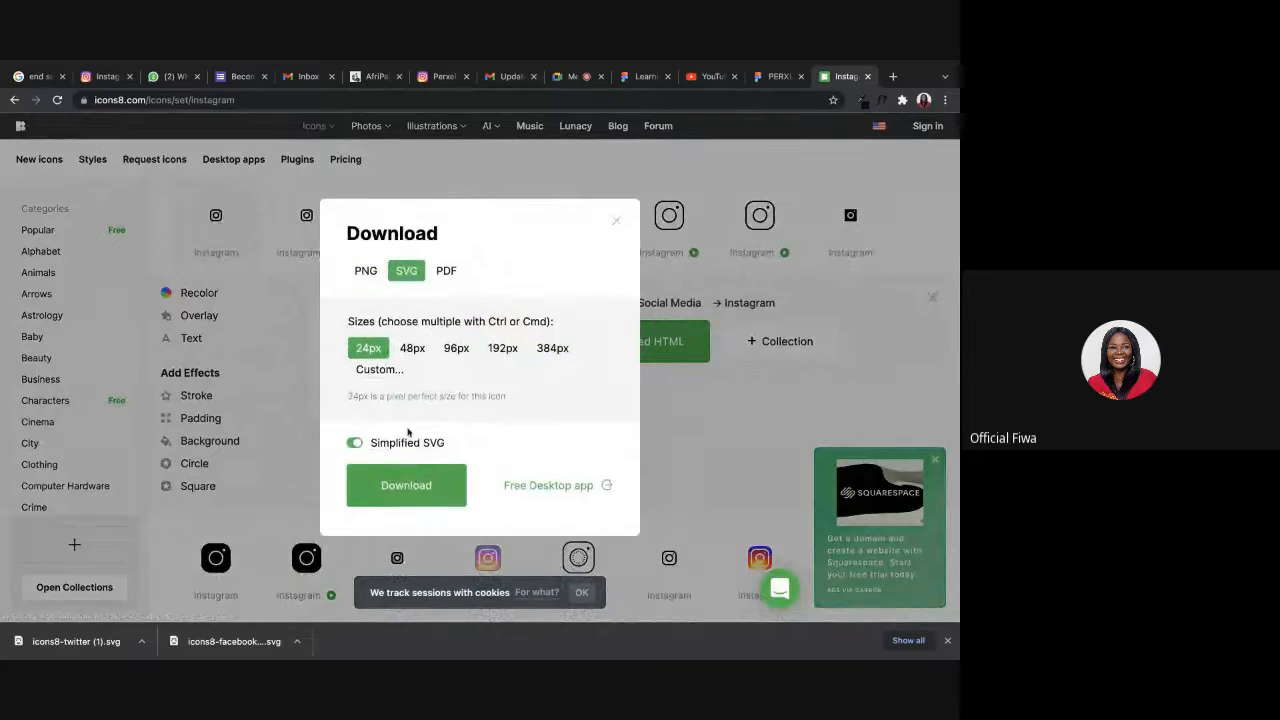
{"action": "left_click", "coordinate": [408, 484]}
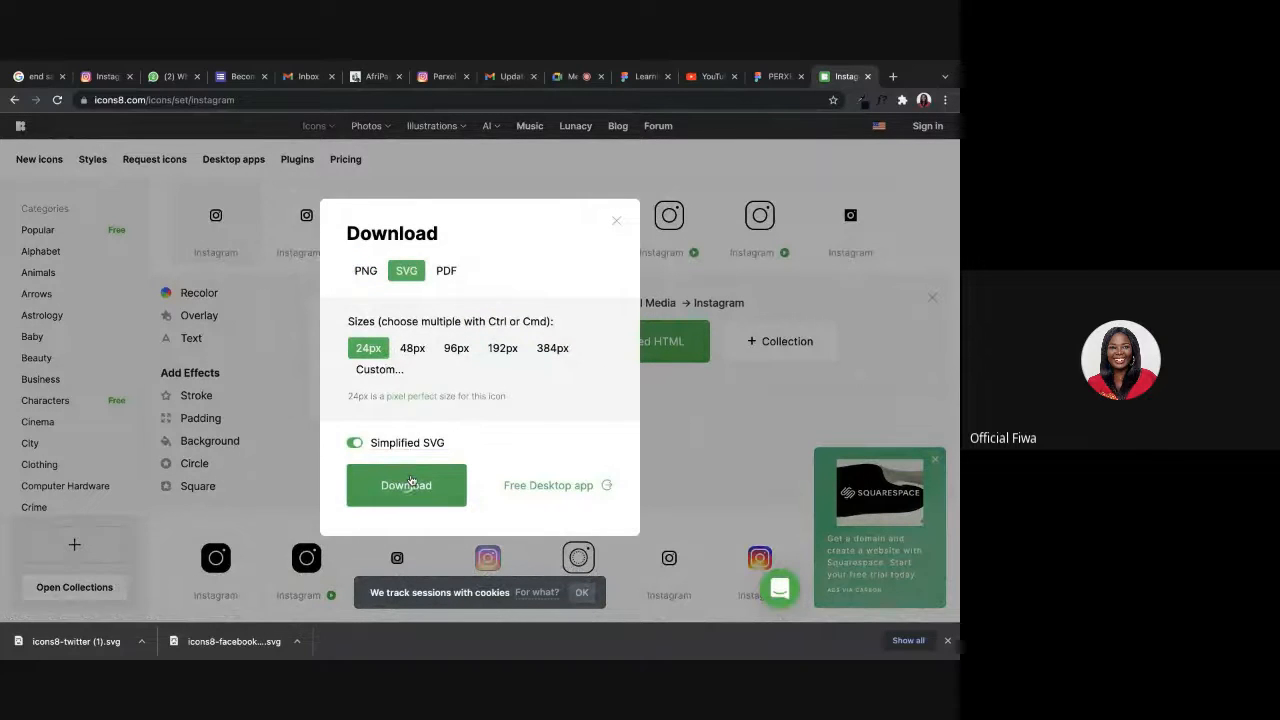
Switch to the Learning Design file in Figma and import icons8-instagram (1).svg from Downloads onto the footer.
{"action": "left_click", "coordinate": [770, 76]}
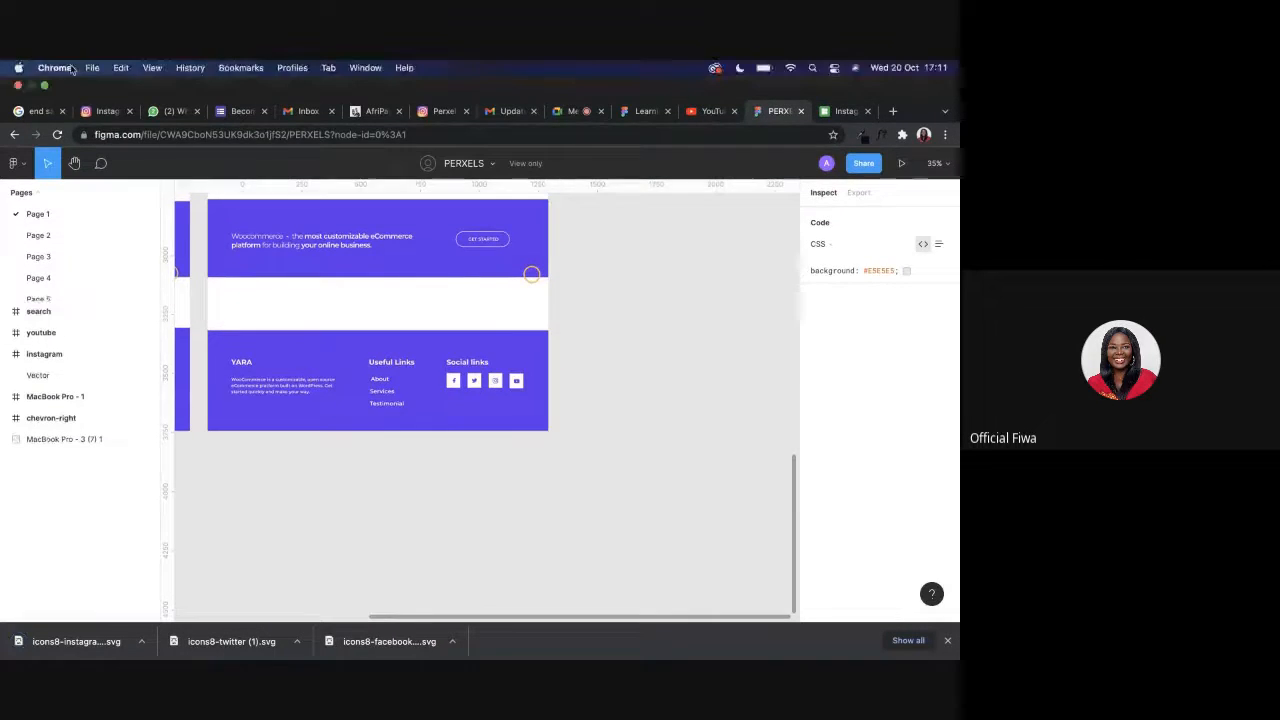
{"action": "left_click", "coordinate": [626, 111]}
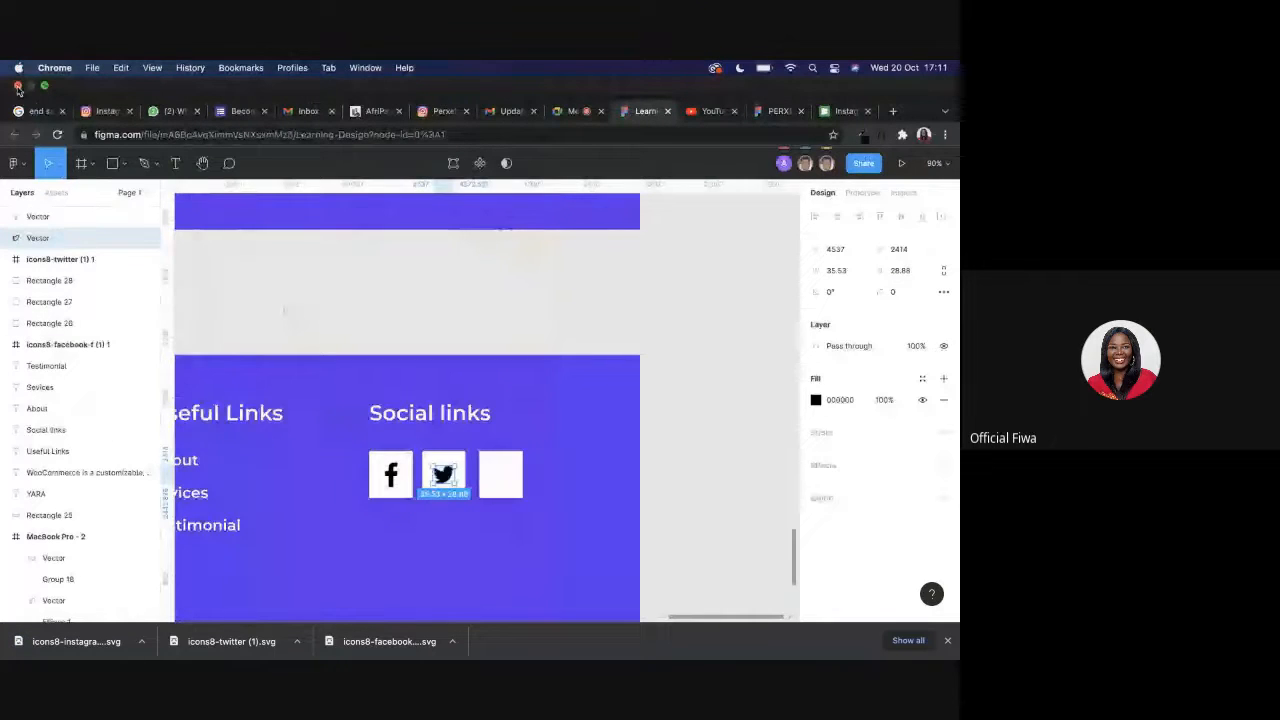
{"action": "left_click", "coordinate": [45, 88]}
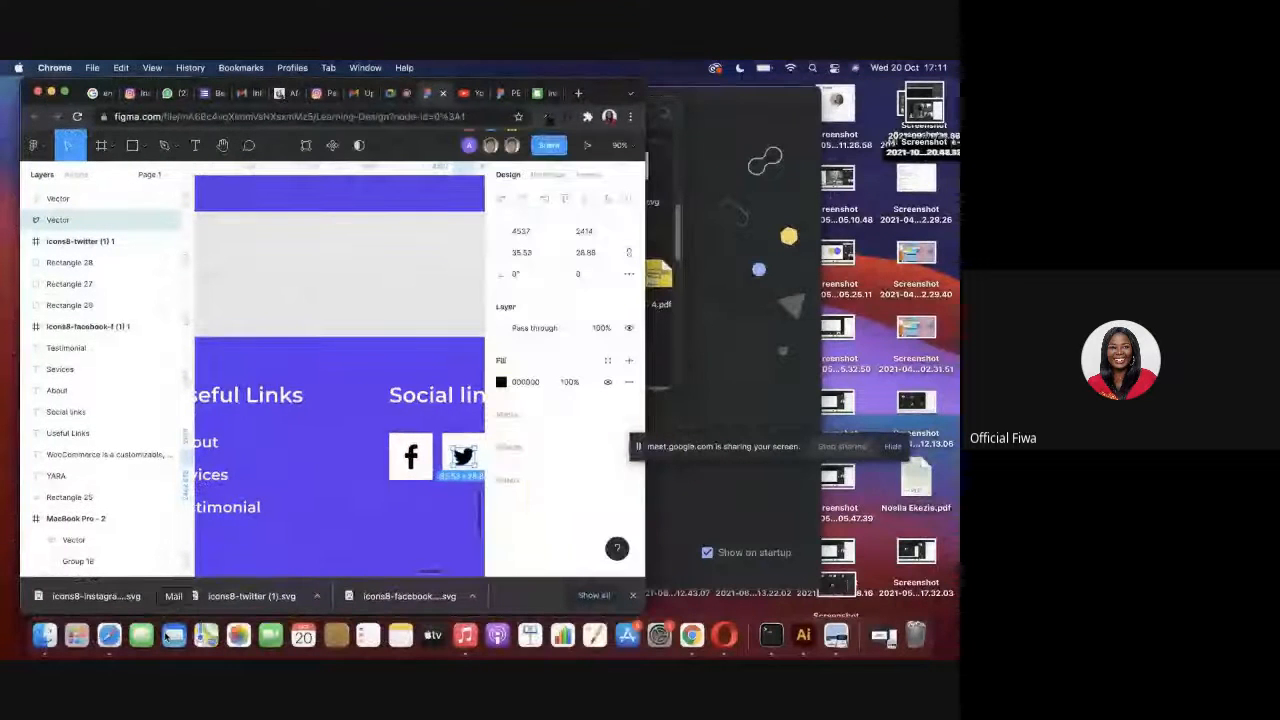
{"action": "right_click", "coordinate": [167, 604]}
{"action": "left_click", "coordinate": [192, 579]}
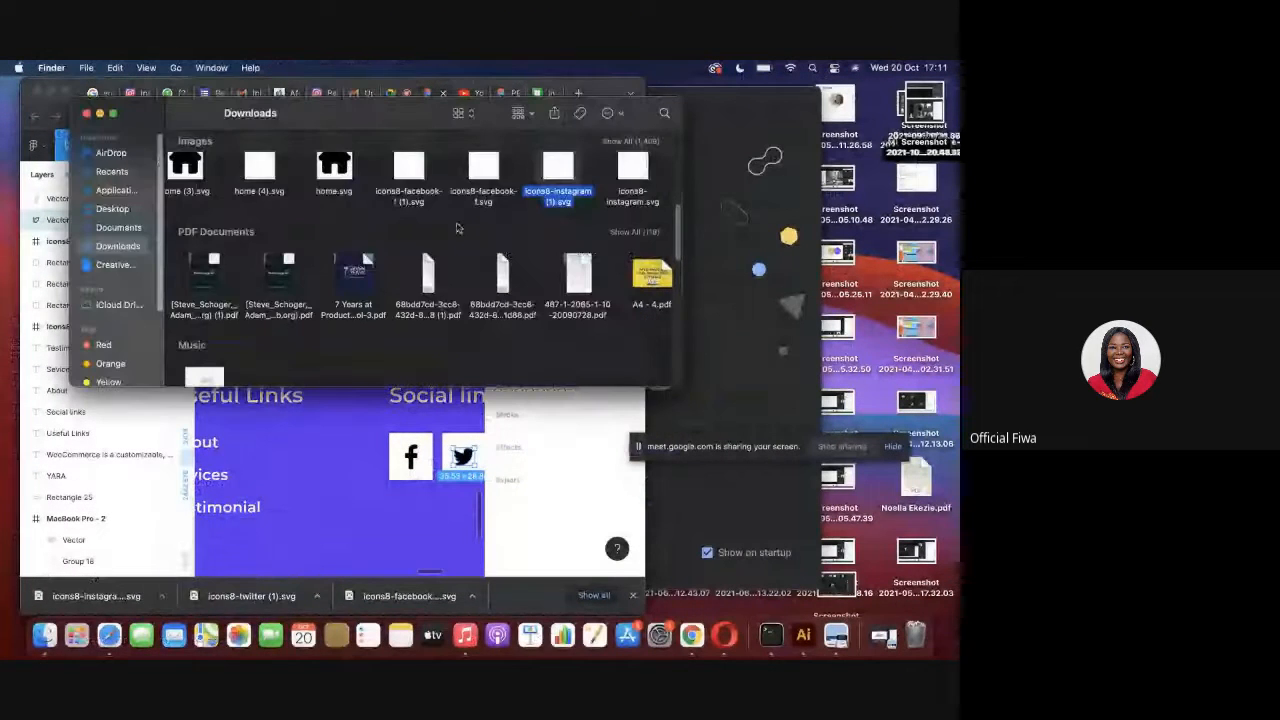
{"action": "left_click_drag", "start_coordinate": [555, 164], "coordinate": [329, 490]}
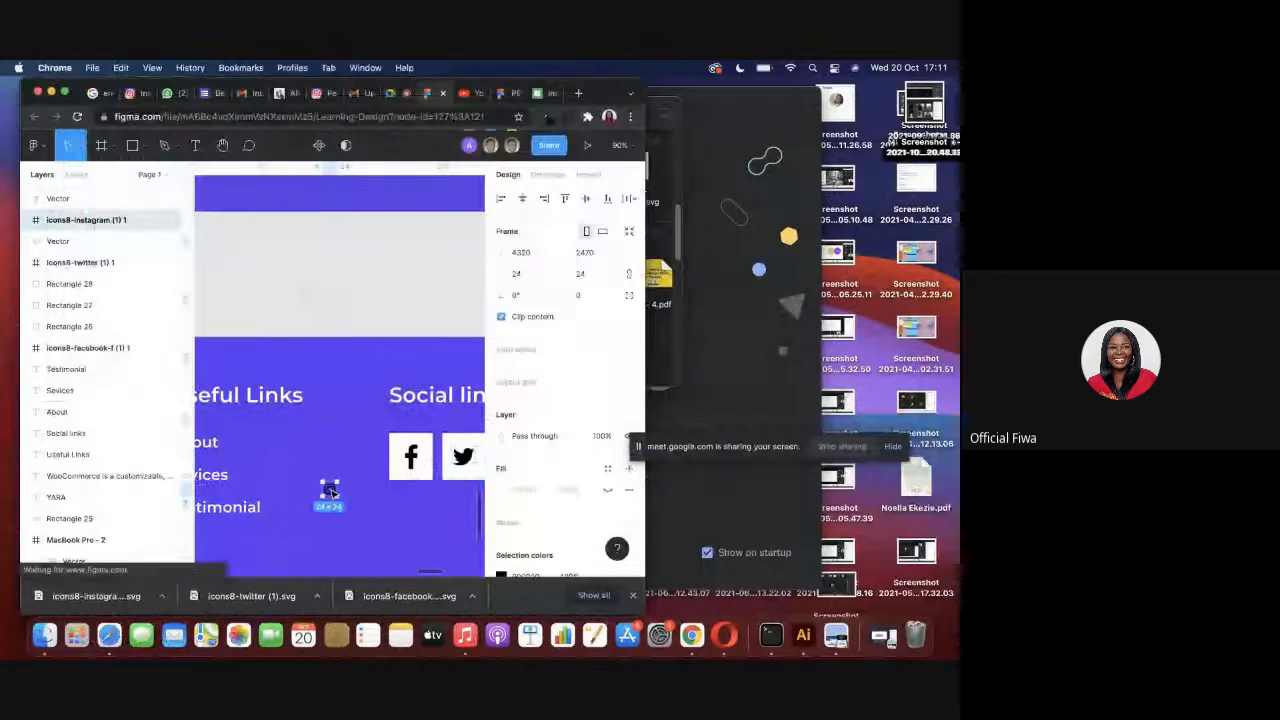
{"action": "left_click", "coordinate": [66, 93]}
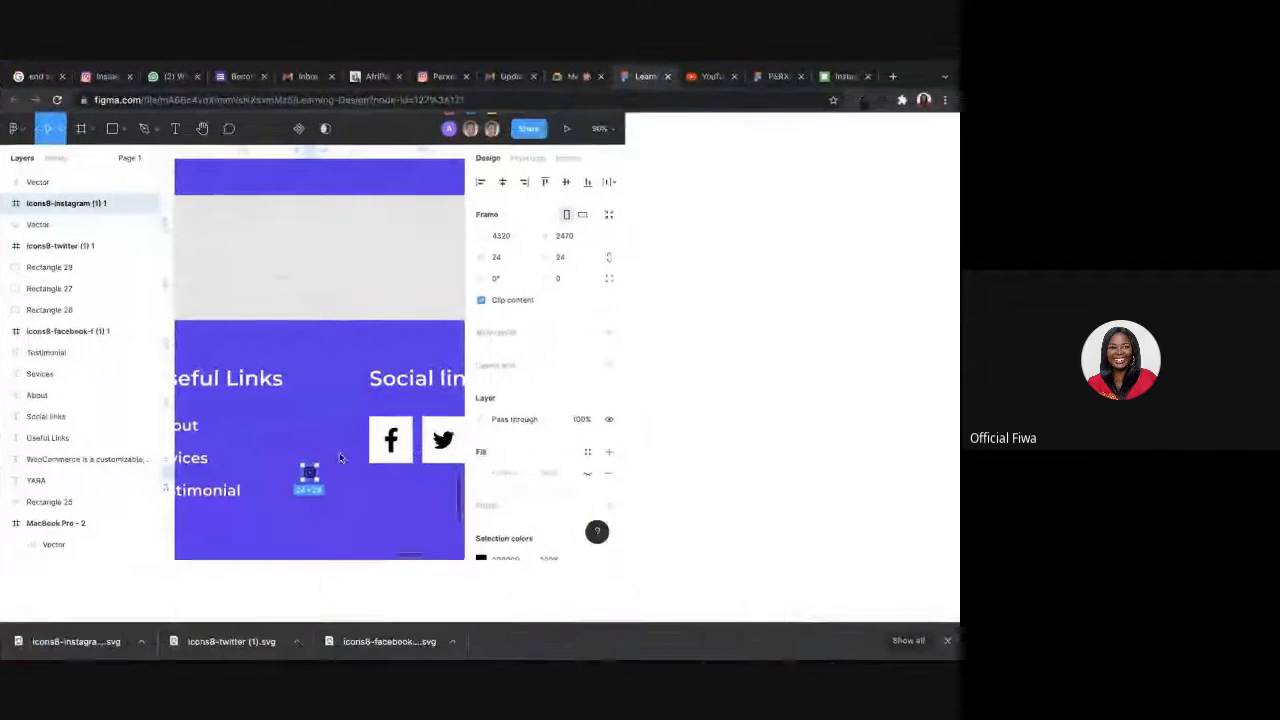
Place the Instagram icon on the third white square and set its frame to 41 wide and 42 high.
{"action": "left_click_drag", "start_coordinate": [335, 473], "coordinate": [516, 443]}
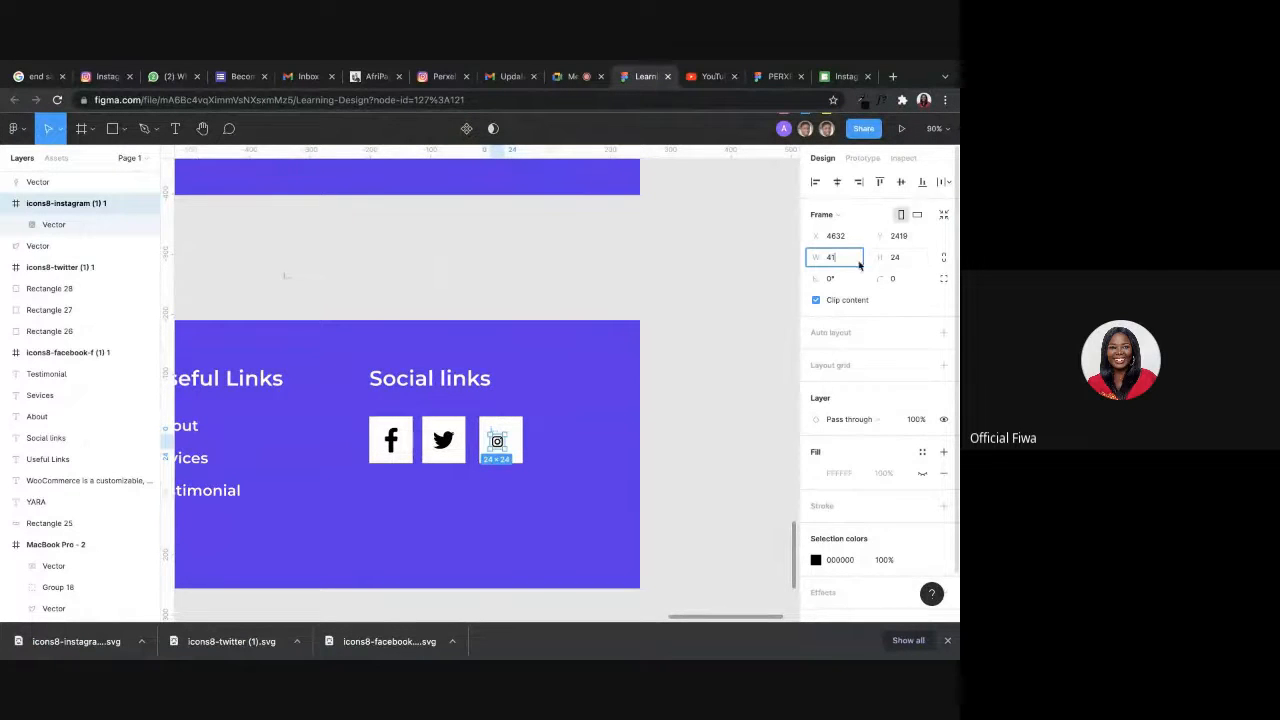
{"action": "left_click", "coordinate": [908, 262]}
{"action": "type", "text": "42"}
{"action": "key", "text": "Return"}
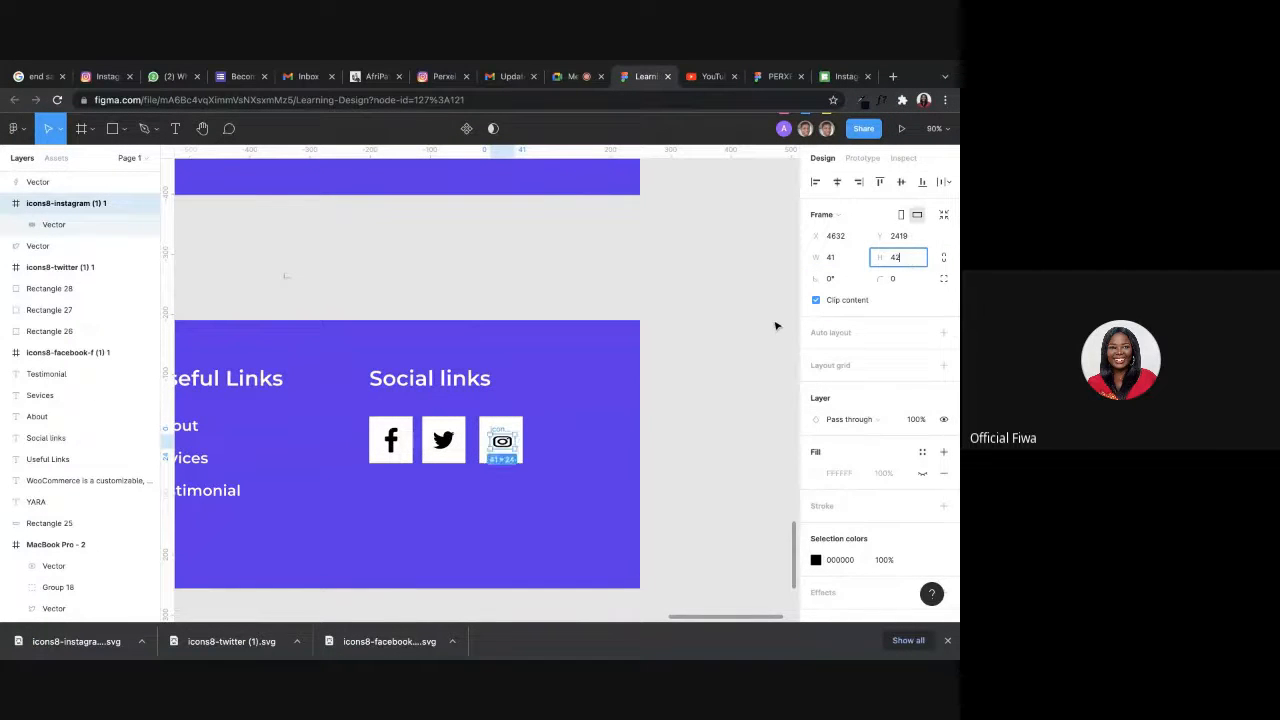
{"action": "left_click", "coordinate": [735, 345]}
Try to resize the Instagram vector inside its frame to 41 × 41 and move the icon above the footer.
{"action": "left_click", "coordinate": [502, 448]}
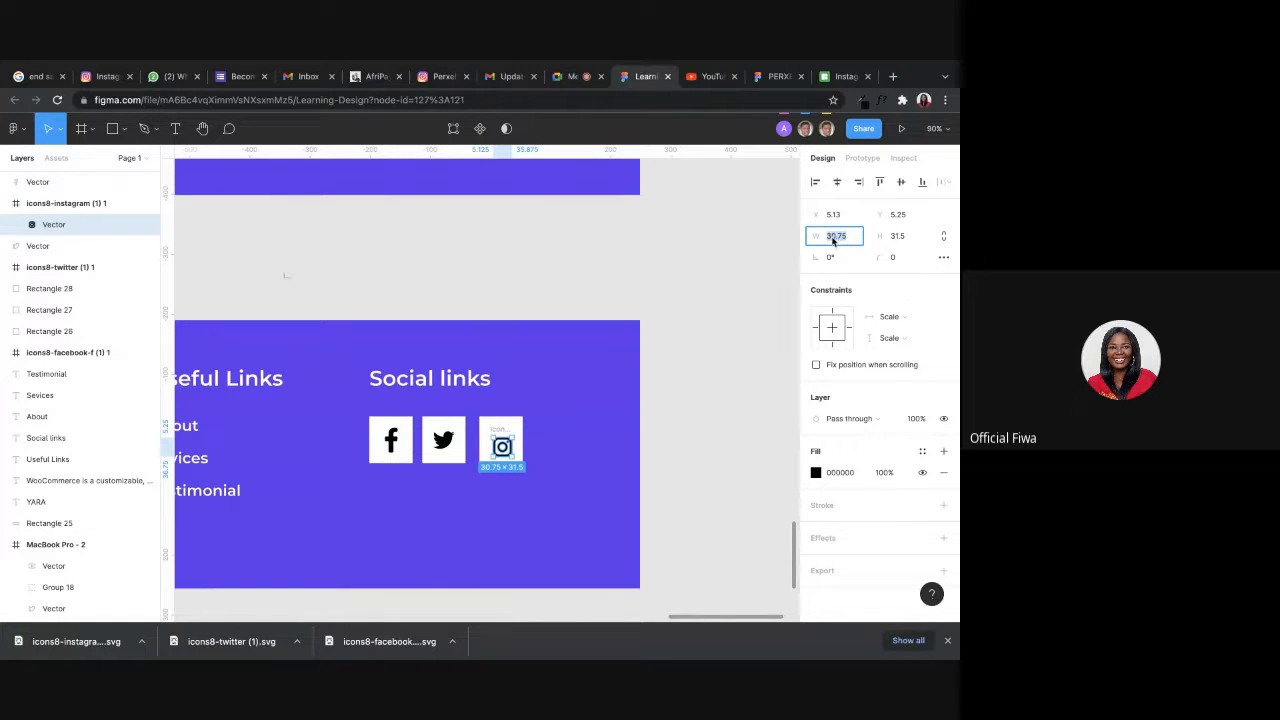
{"action": "type", "text": "41"}
{"action": "left_click", "coordinate": [902, 236]}
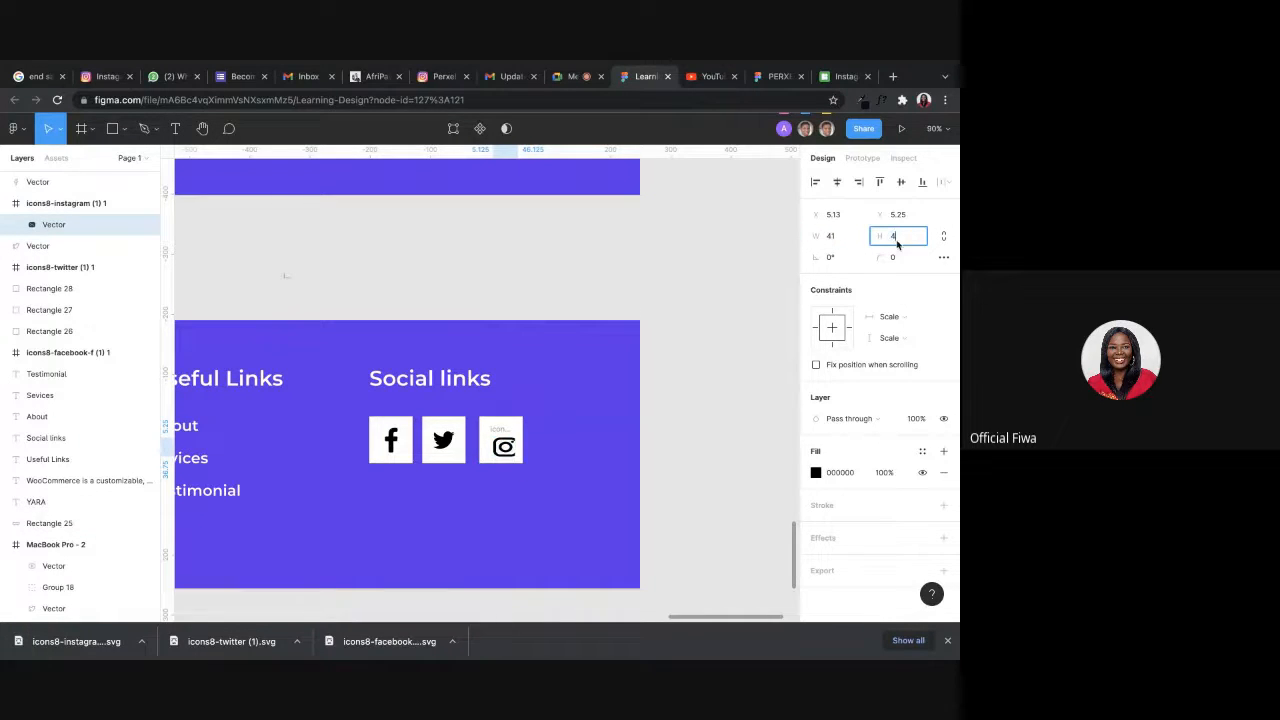
{"action": "type", "text": "41"}
{"action": "left_click", "coordinate": [704, 342]}
{"action": "scroll", "coordinate": [500, 443], "scroll_direction": "up", "scroll_amount": 1}
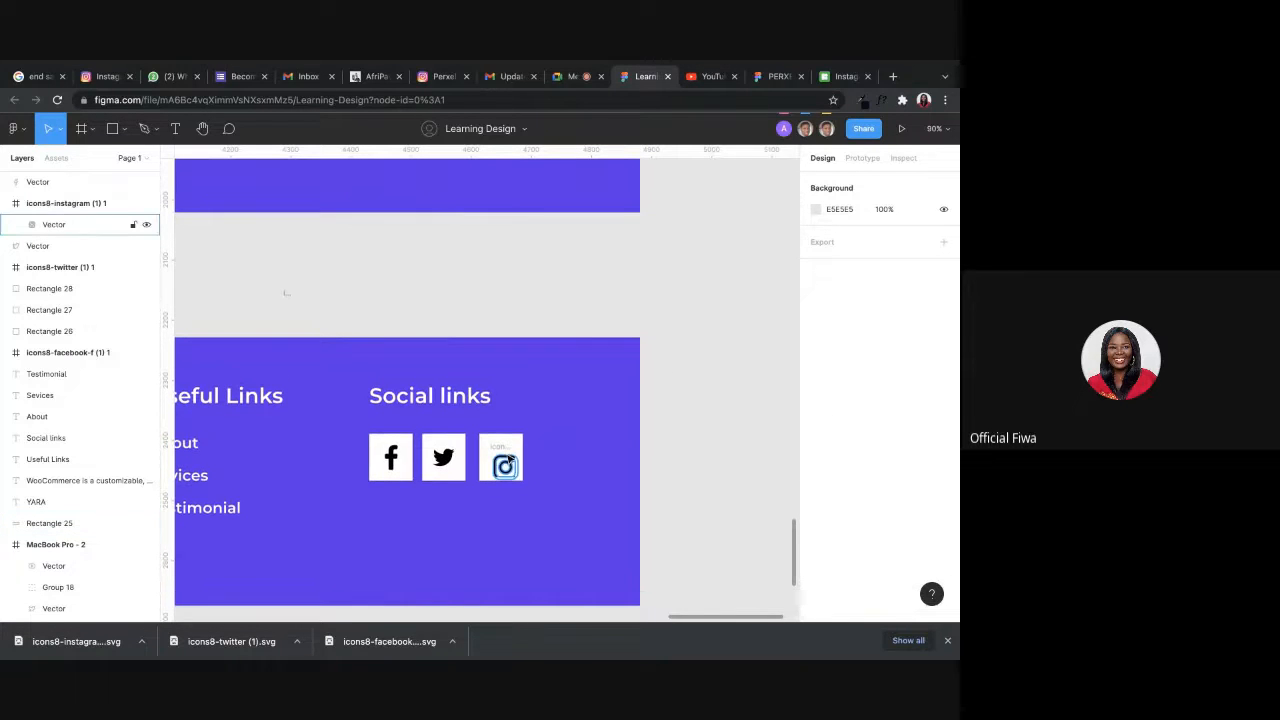
{"action": "left_click_drag", "start_coordinate": [503, 455], "coordinate": [575, 283]}
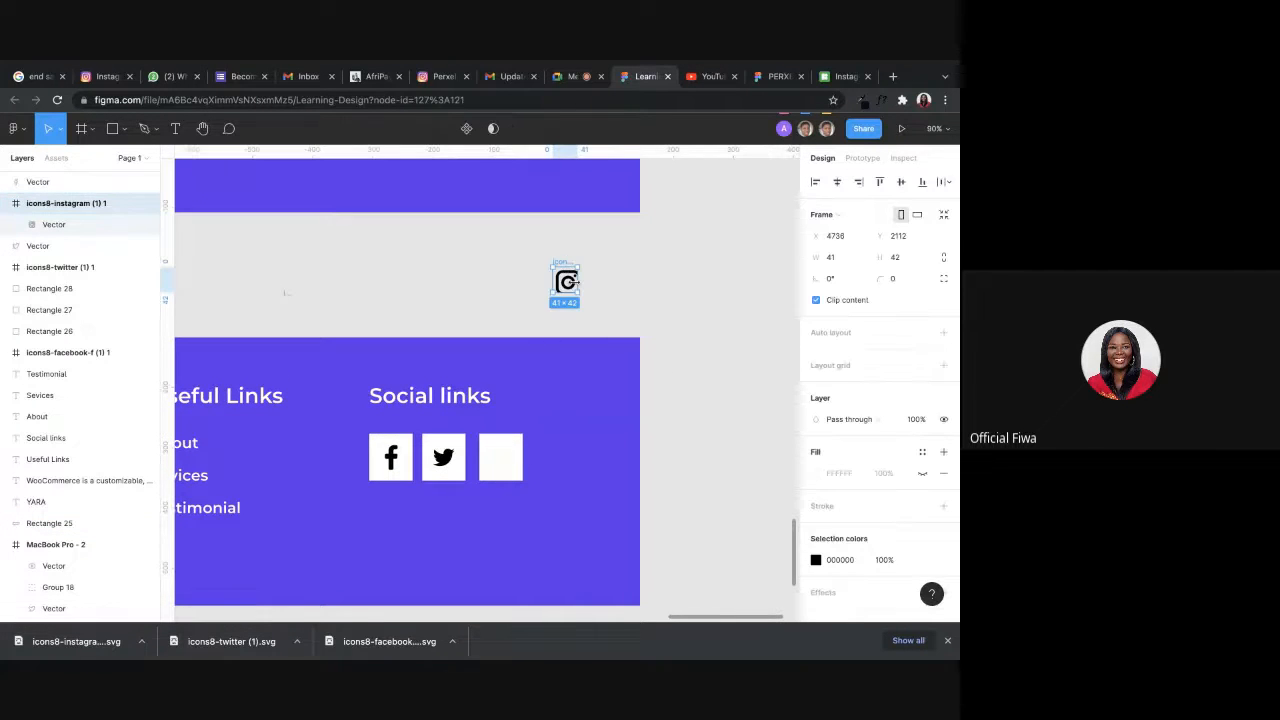
{"action": "key", "text": "ctrl+z"}
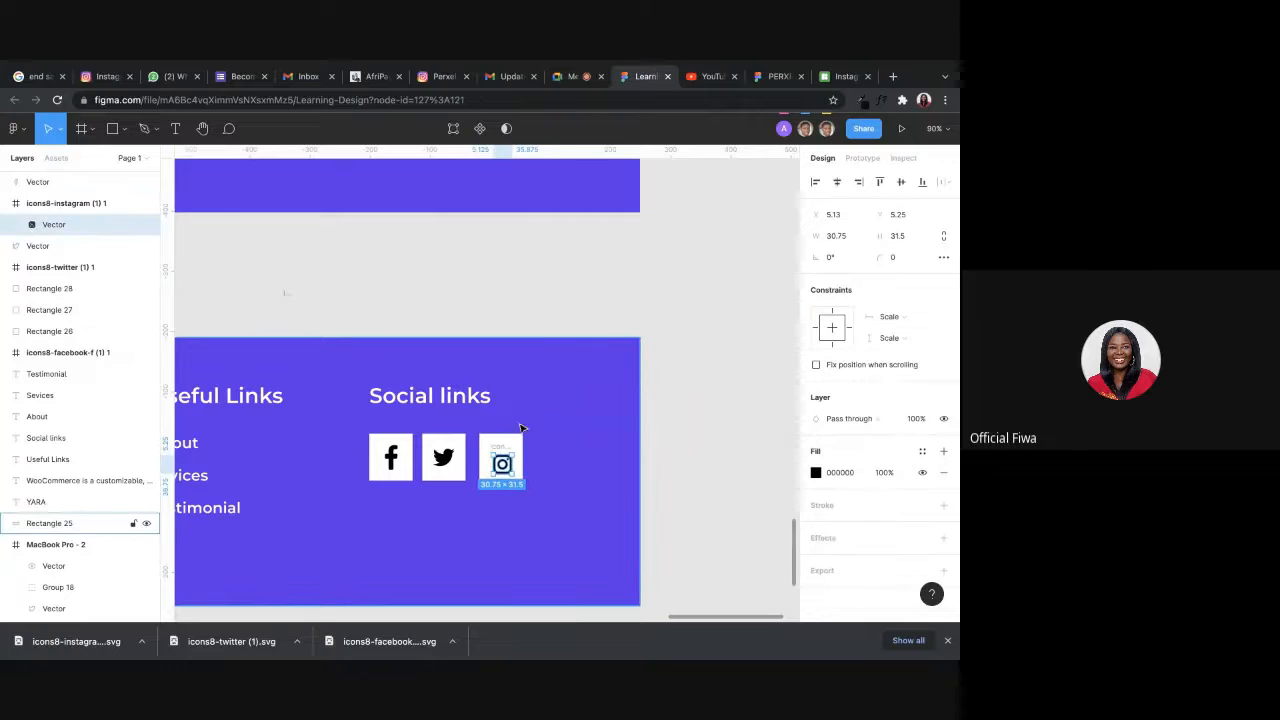
Move the Instagram vector out of its frame onto the third white square and delete the empty frame.
{"action": "mouse_move", "coordinate": [503, 471]}
{"action": "left_mouse_down"}
{"action": "mouse_move", "coordinate": [546, 368]}
{"action": "mouse_move", "coordinate": [557, 283]}
{"action": "mouse_move", "coordinate": [480, 417]}
{"action": "mouse_move", "coordinate": [505, 458]}
{"action": "left_mouse_up"}
{"action": "left_click", "coordinate": [502, 450]}
{"action": "key", "text": "Delete"}
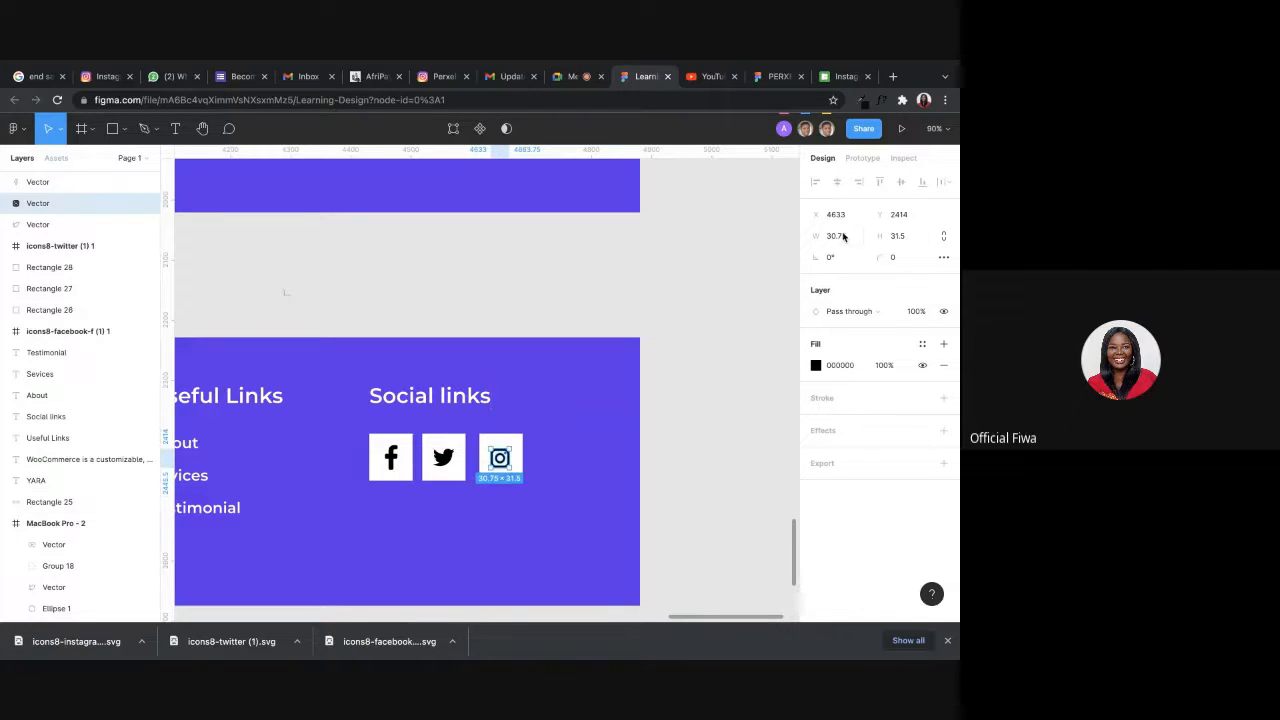
Set the Instagram vector's size to 41 × 41 and center it on the third white square.
{"action": "left_click", "coordinate": [905, 236]}
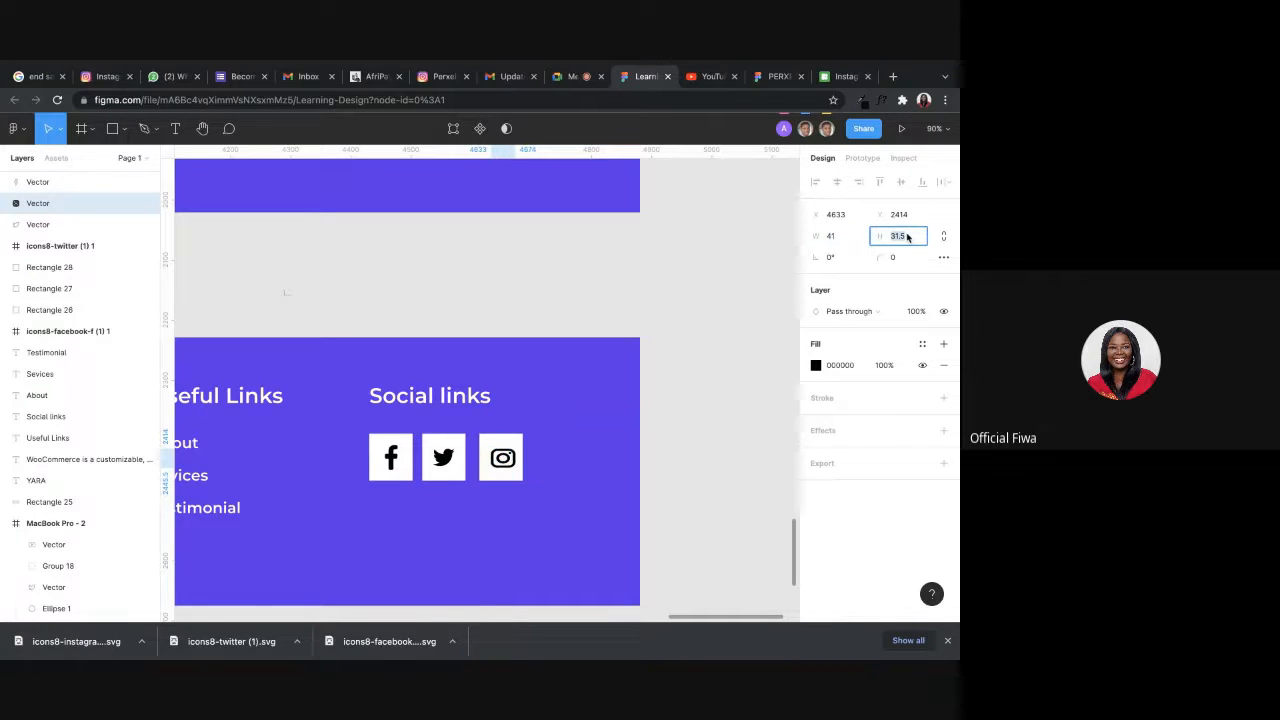
{"action": "left_click", "coordinate": [686, 295]}
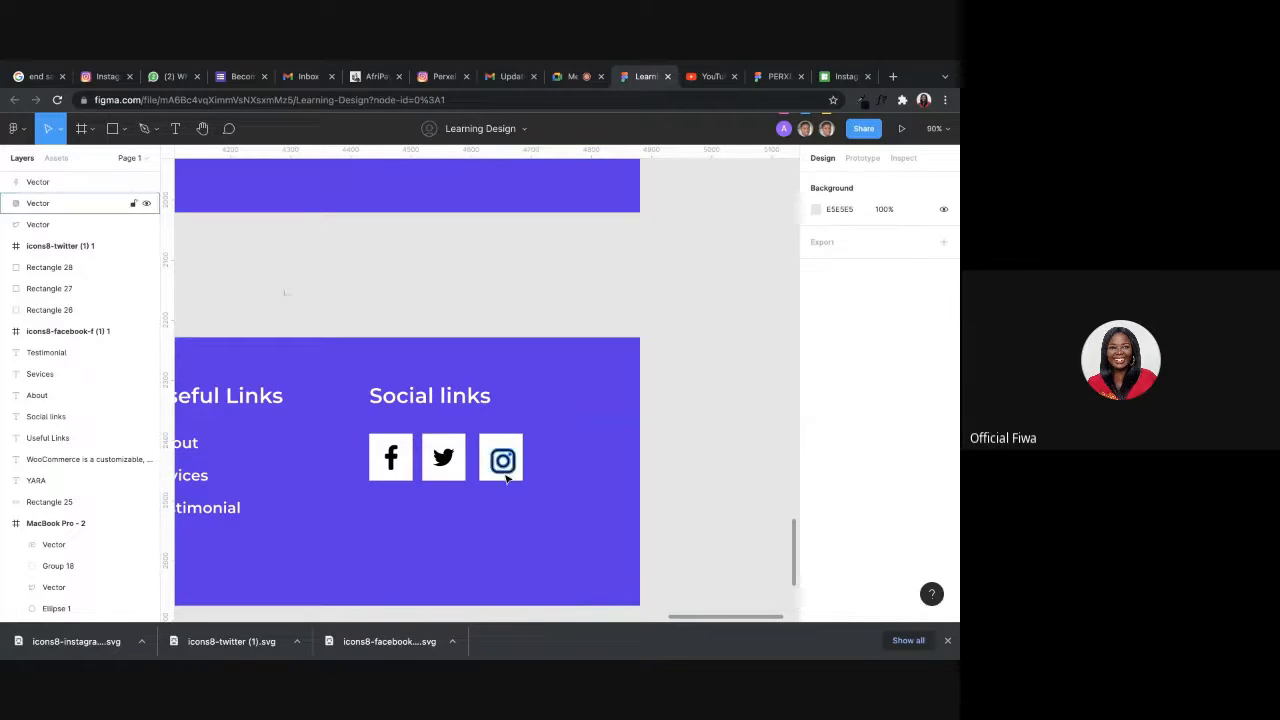
{"action": "scroll", "coordinate": [505, 474], "scroll_direction": "up", "scroll_amount": 5}
{"action": "mouse_move", "coordinate": [519, 449]}
{"action": "left_mouse_down"}
{"action": "mouse_move", "coordinate": [519, 423]}
{"action": "mouse_move", "coordinate": [514, 436]}
{"action": "left_mouse_up"}
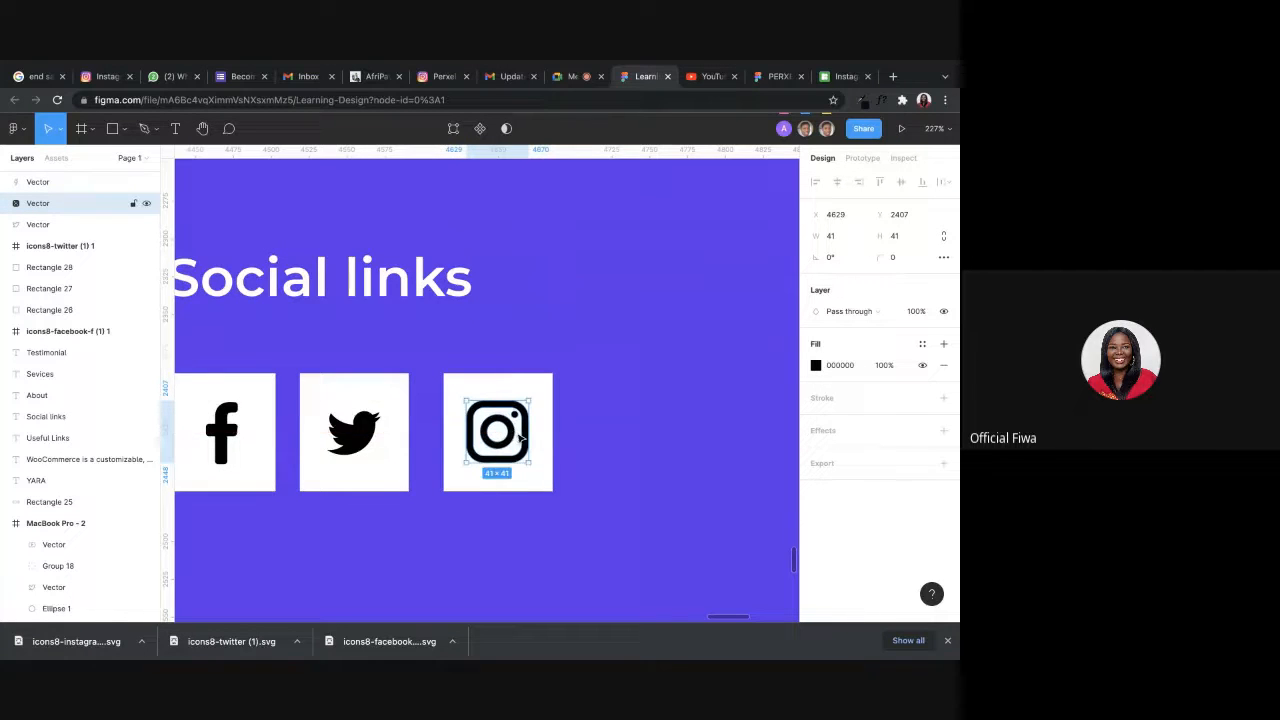
{"action": "scroll", "coordinate": [515, 435], "scroll_direction": "down", "scroll_amount": 10}
{"action": "left_click", "coordinate": [588, 443]}
Duplicate the 72 × 78 white square behind the Instagram icon and place the copy as the fourth in the row.
{"action": "scroll", "coordinate": [538, 448], "scroll_direction": "up", "scroll_amount": 5}
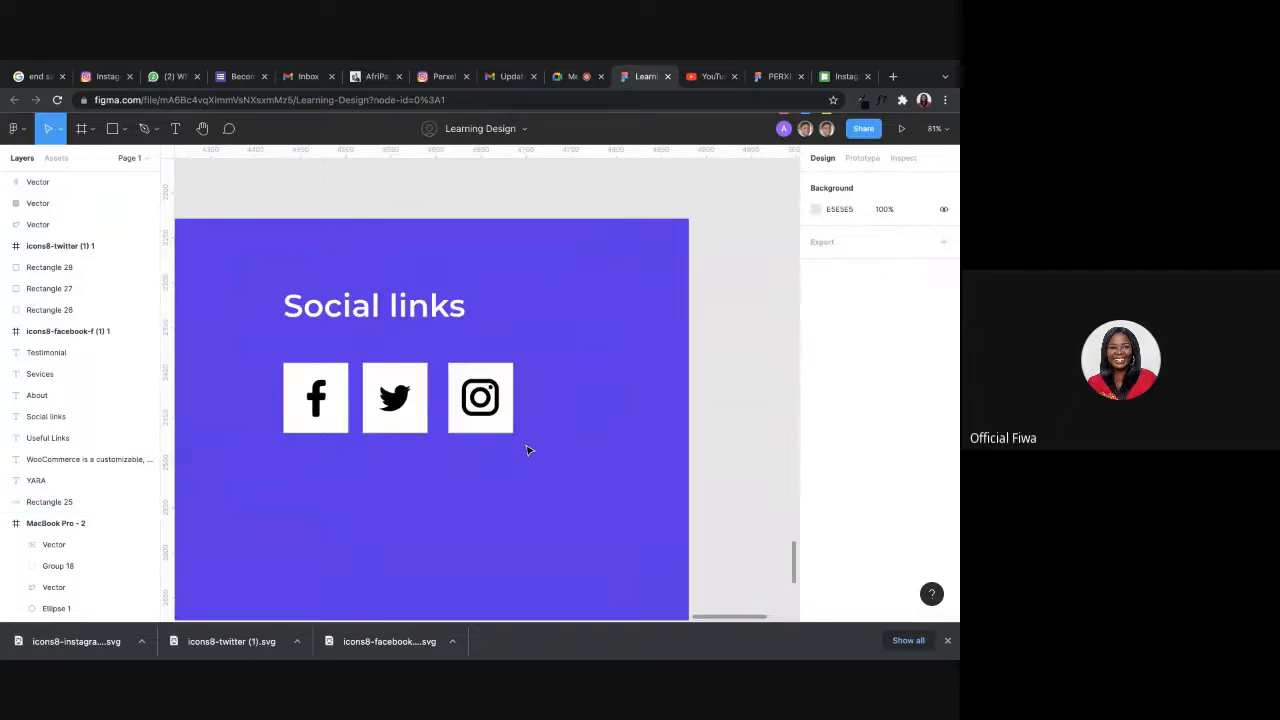
{"action": "left_click", "coordinate": [505, 428]}
{"action": "left_click_drag", "start_coordinate": [505, 428], "coordinate": [582, 423]}
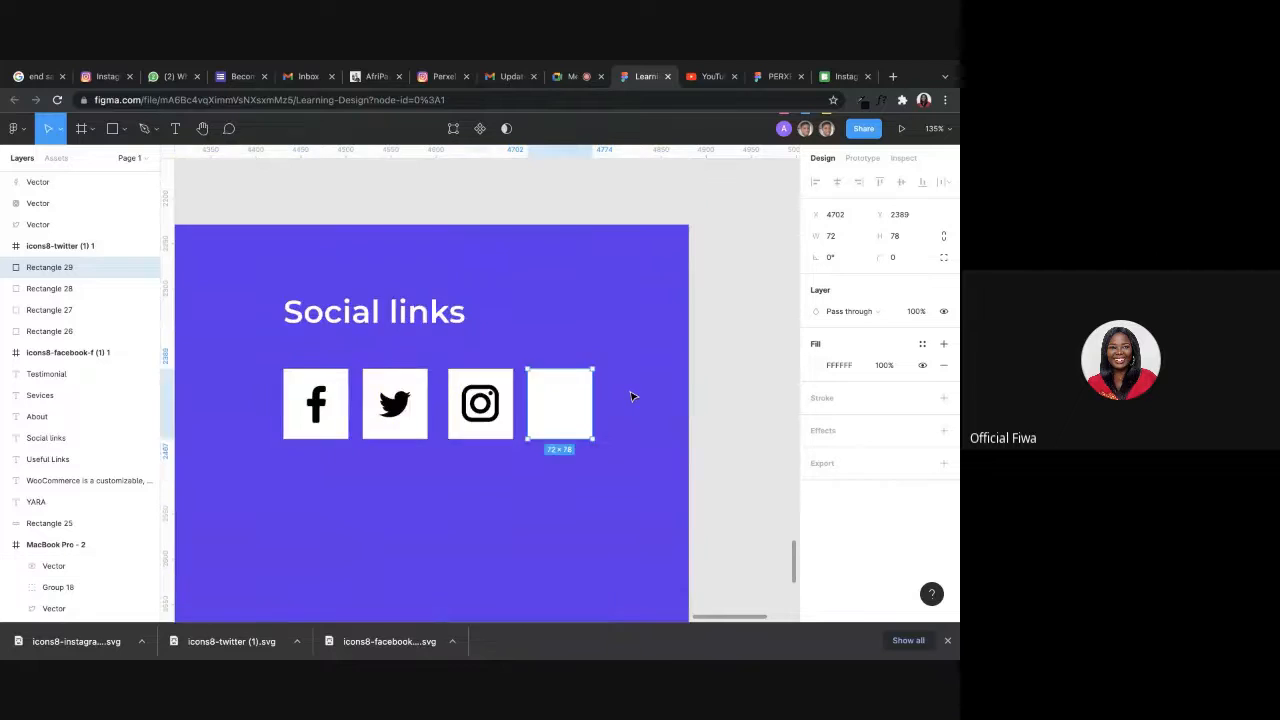
{"action": "scroll", "coordinate": [631, 394], "scroll_direction": "down", "scroll_amount": 5}
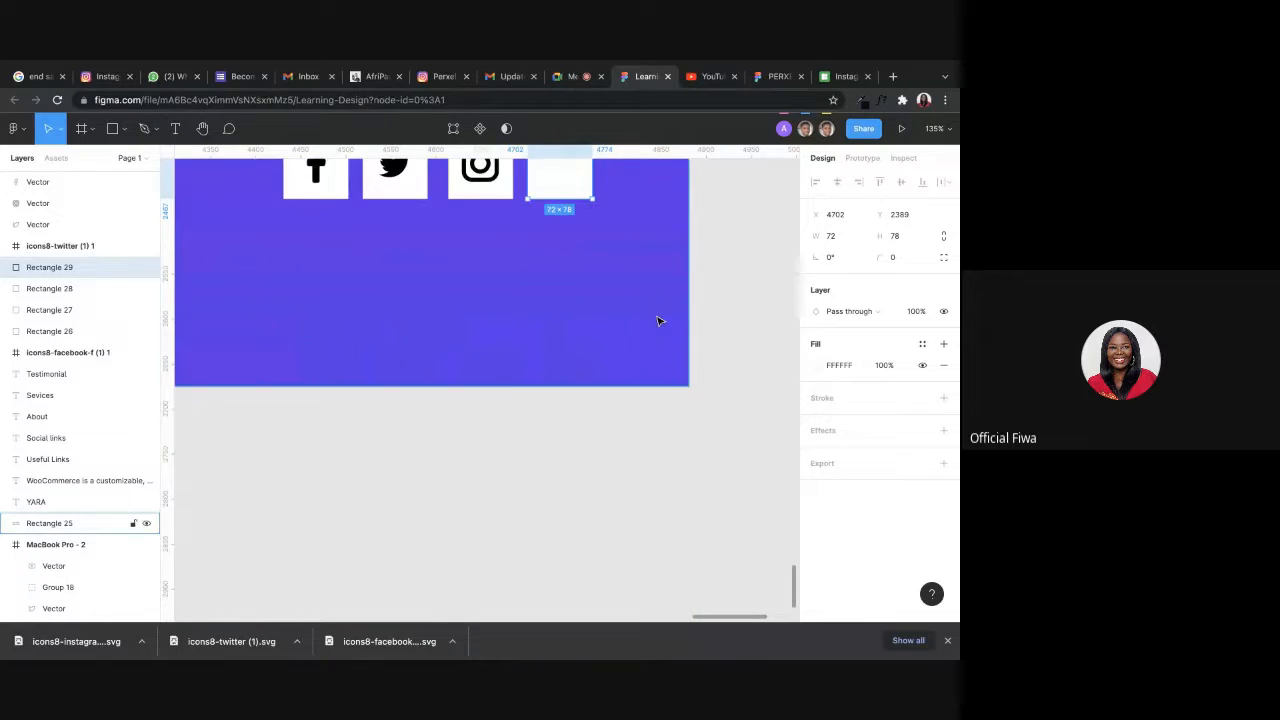
{"action": "scroll", "coordinate": [660, 320], "scroll_direction": "up", "scroll_amount": 4}
Switch to Icons8, close the leftover download dialog and search the icons for "youtube".
{"action": "left_click", "coordinate": [832, 79]}
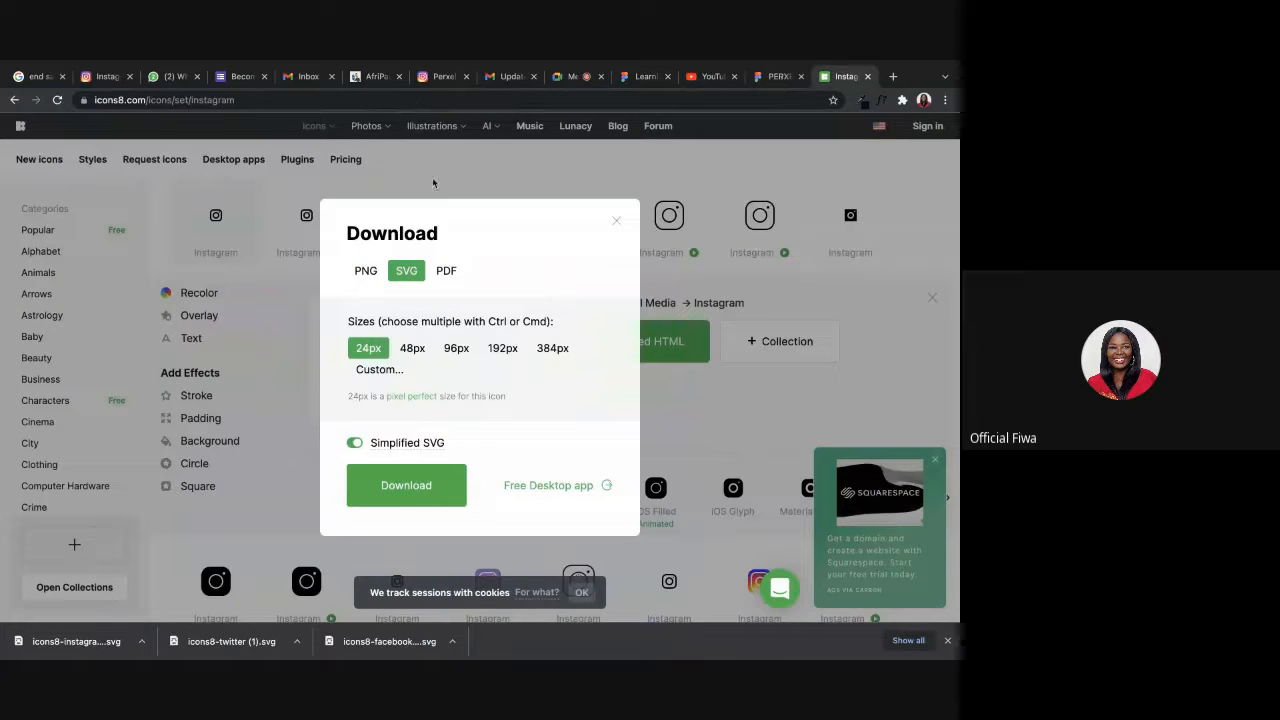
{"action": "left_click", "coordinate": [614, 220]}
{"action": "scroll", "coordinate": [366, 170], "scroll_direction": "up", "scroll_amount": 3}
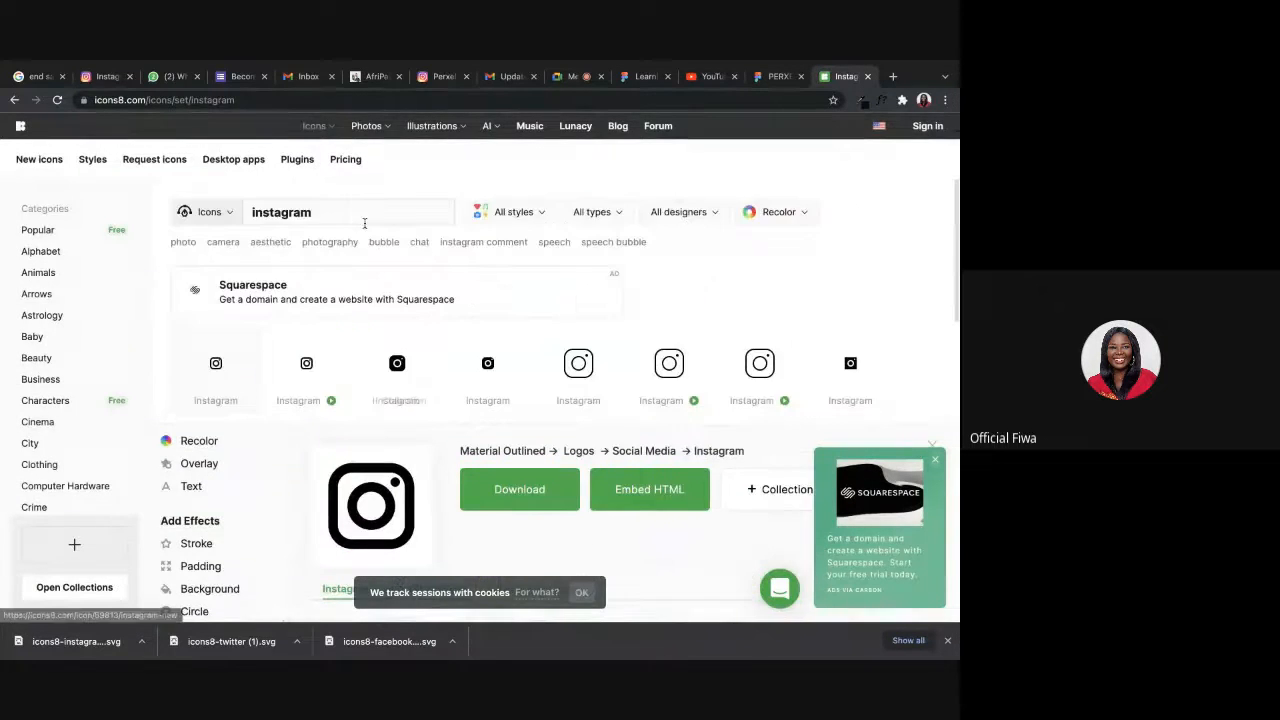
{"action": "key", "text": "BackSpace"}
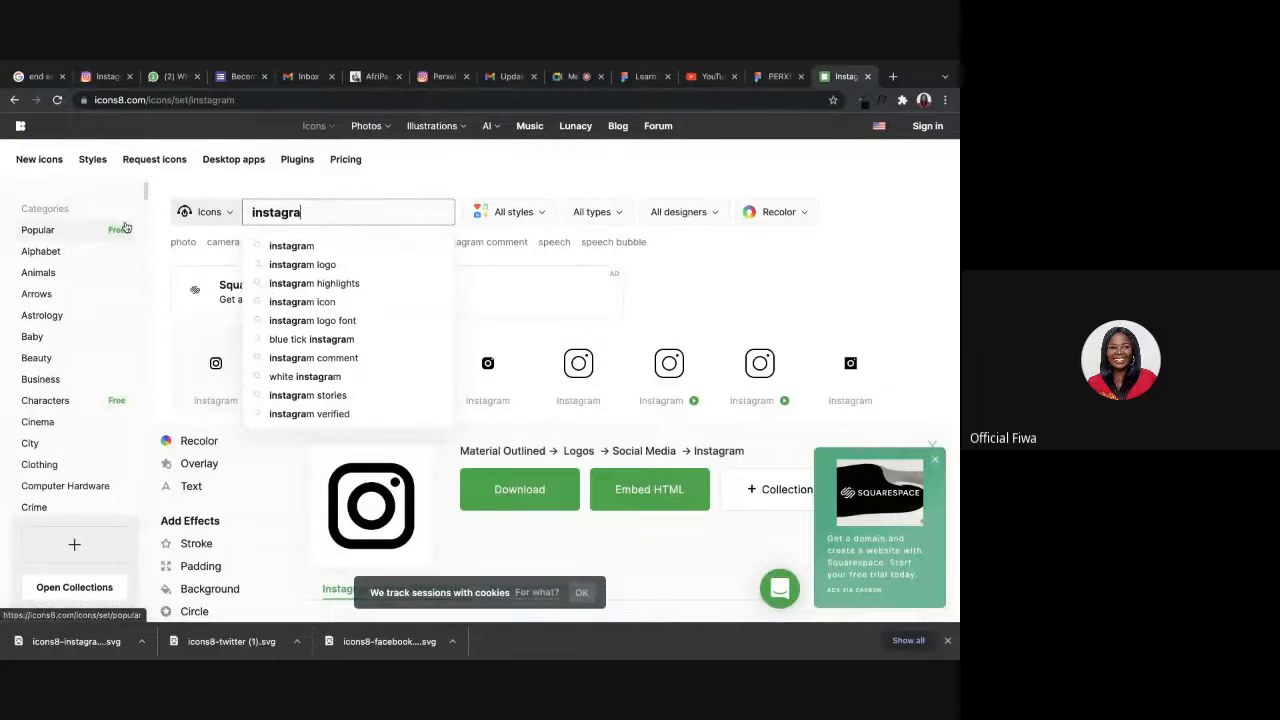
{"action": "key", "text": "BackSpace"}
{"action": "key", "text": "BackSpace"}
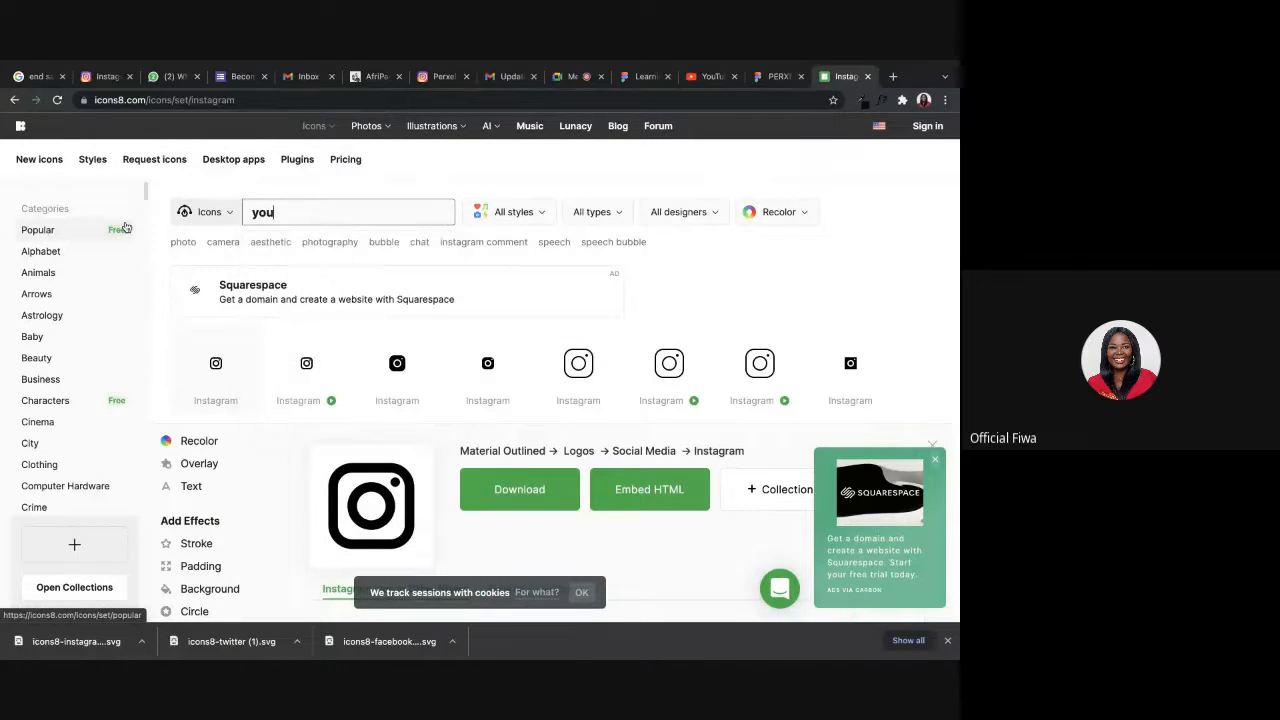
{"action": "type", "text": "youtube"}
{"action": "key", "text": "Return"}
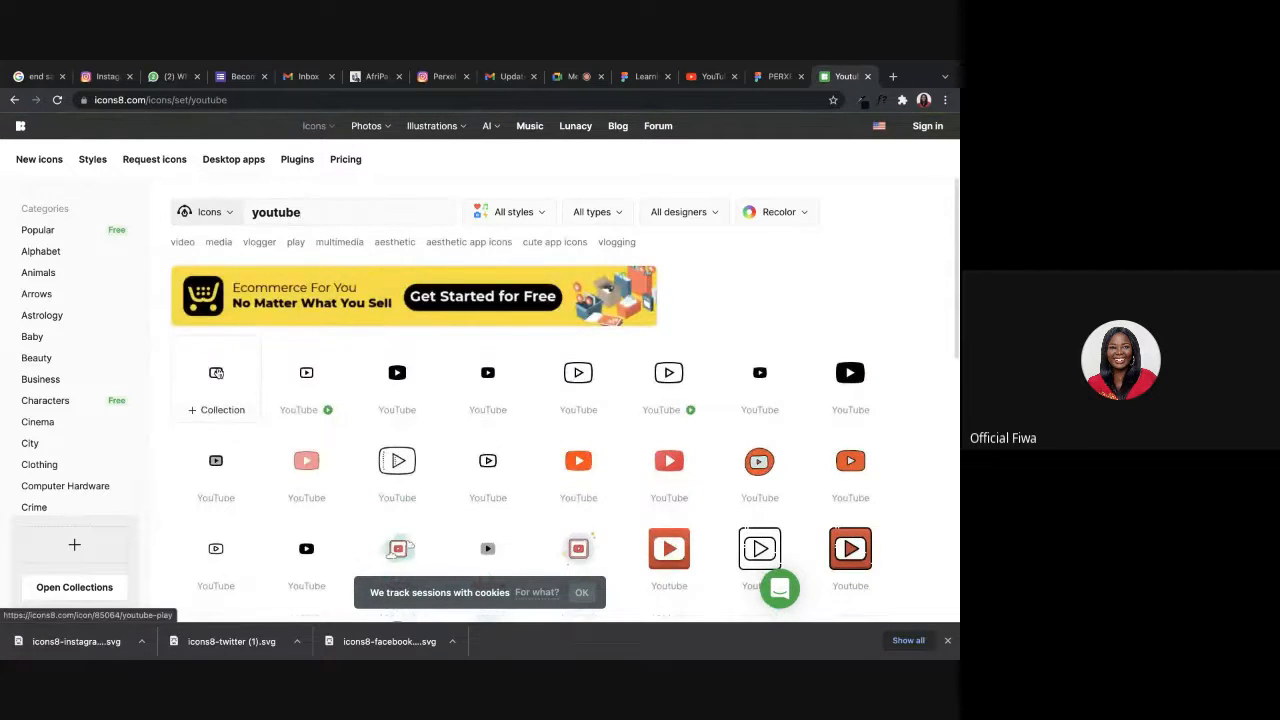
Download the Material Outlined YouTube icon at 24px, first as PNG and again as a simplified SVG.
{"action": "left_click", "coordinate": [216, 372]}
{"action": "scroll", "coordinate": [548, 340], "scroll_direction": "up", "scroll_amount": 2}
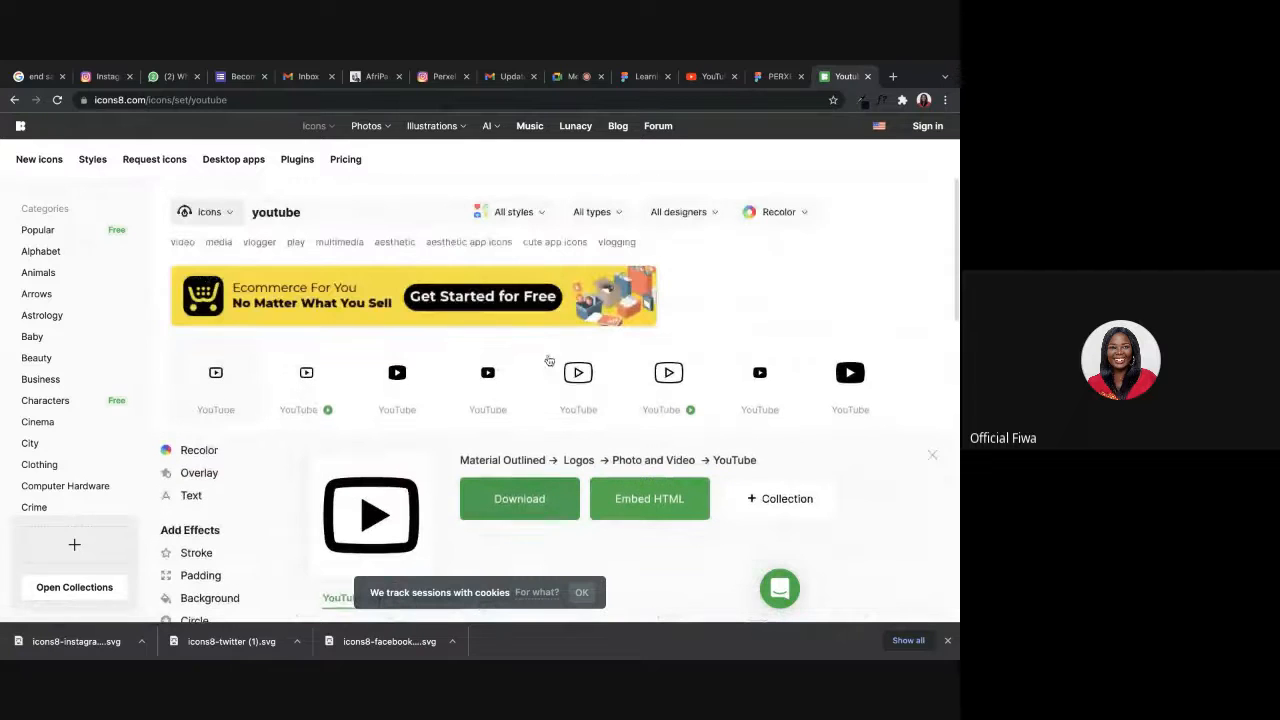
{"action": "left_click", "coordinate": [539, 510]}
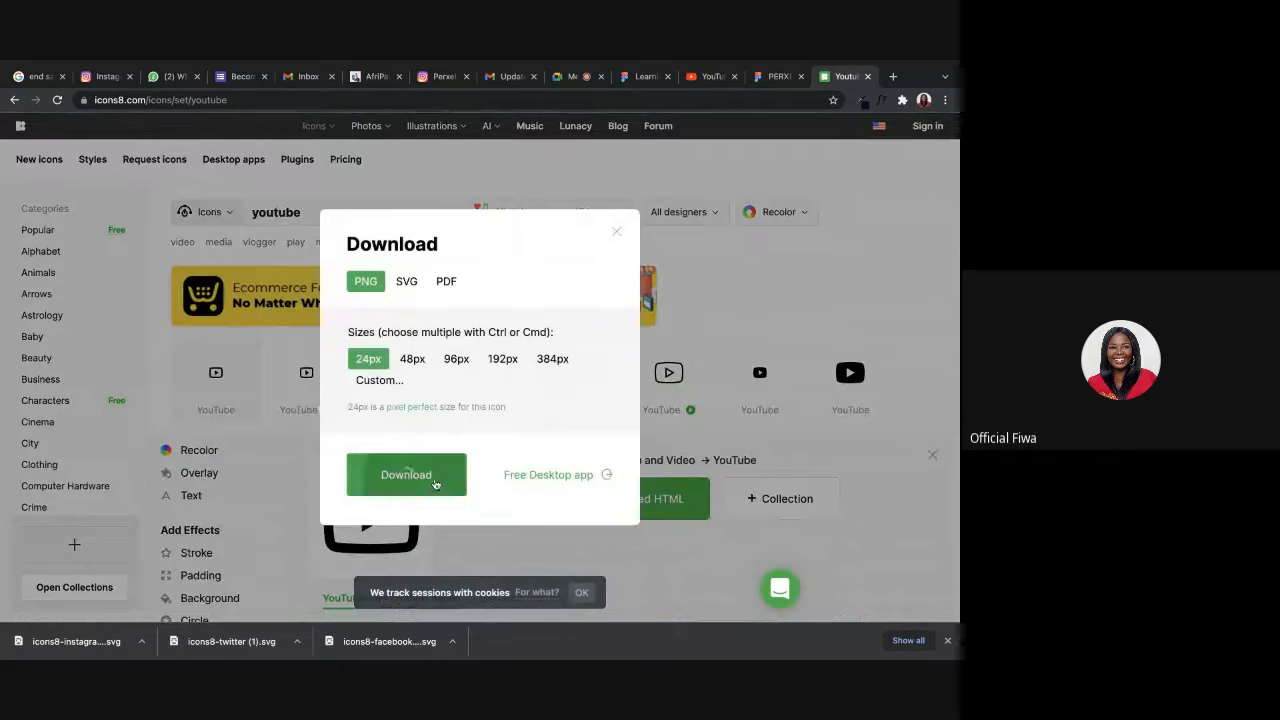
{"action": "left_click", "coordinate": [435, 484]}
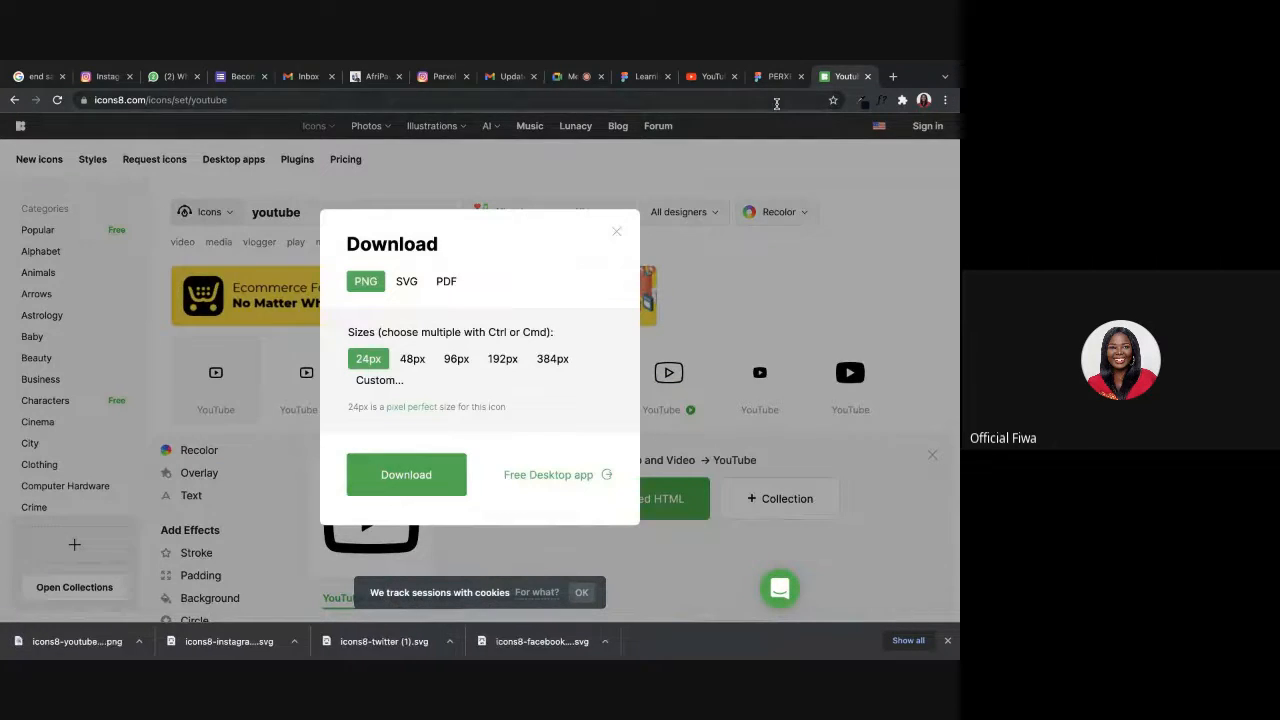
{"action": "left_click", "coordinate": [407, 290]}
{"action": "left_click", "coordinate": [420, 497]}
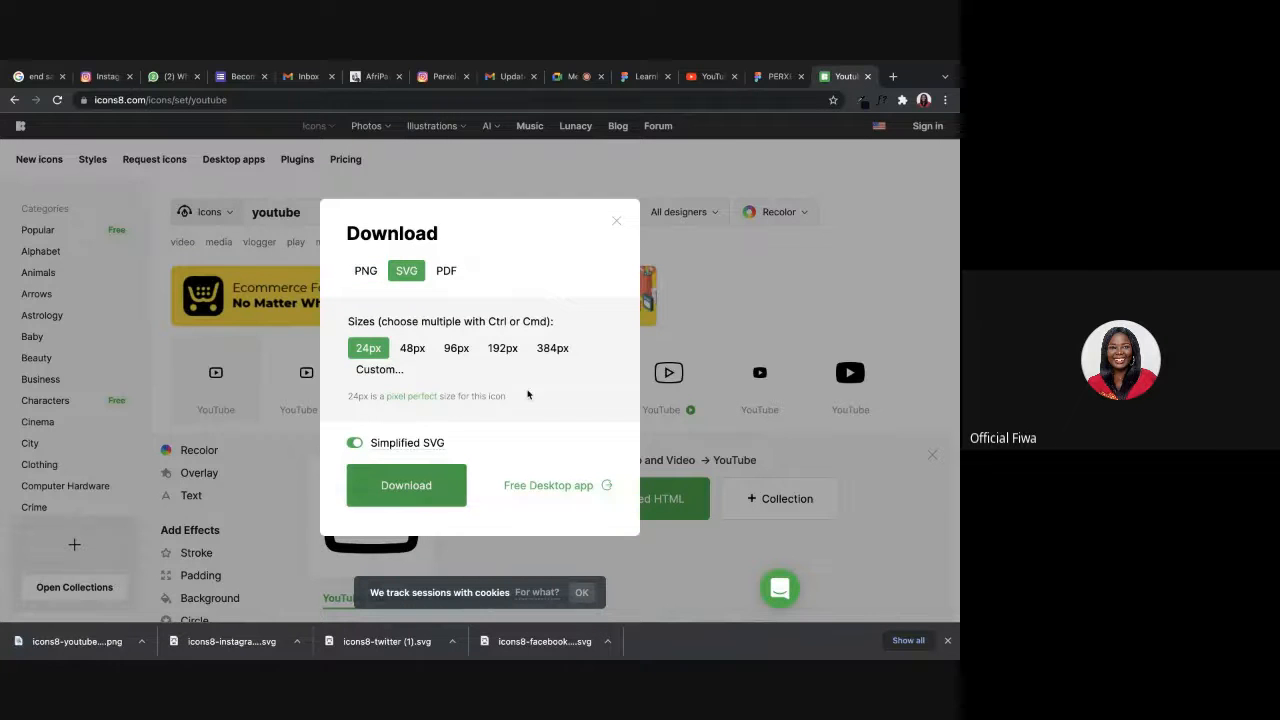
Switch back to Figma and import the downloaded YouTube SVG from the Downloads folder onto the canvas below the white squares.
{"action": "left_click", "coordinate": [632, 112]}
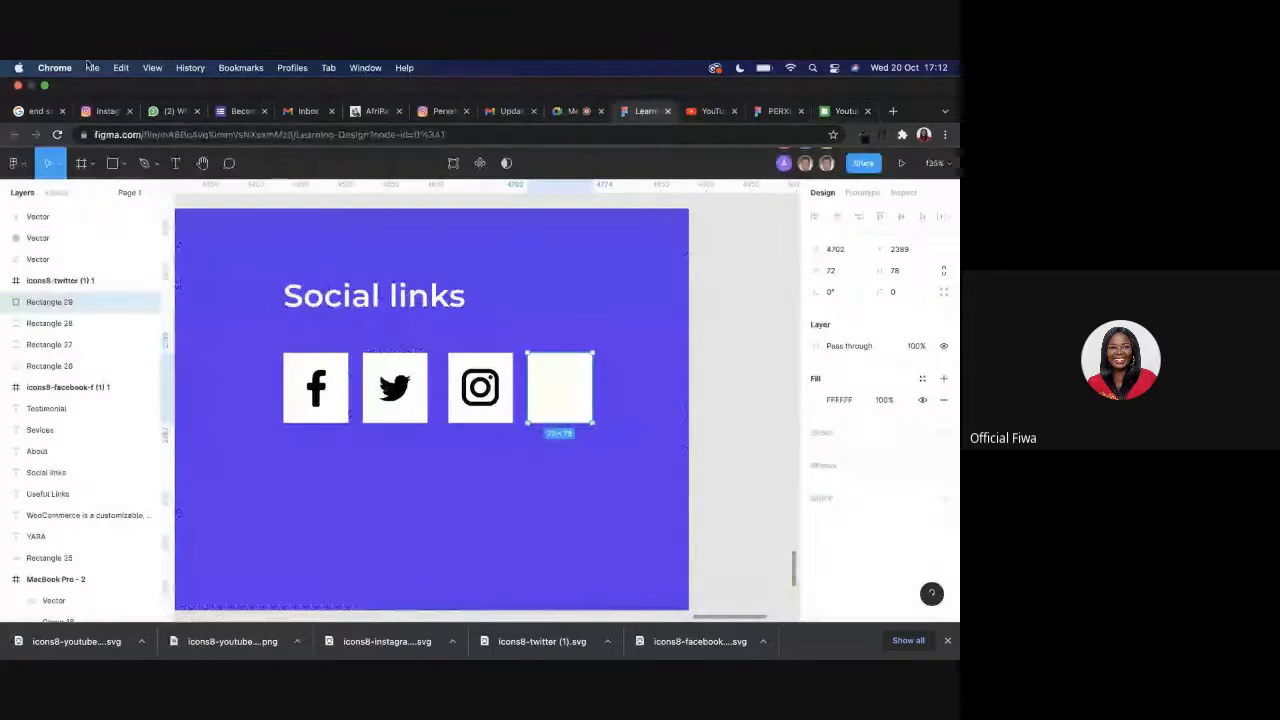
{"action": "left_click", "coordinate": [44, 87]}
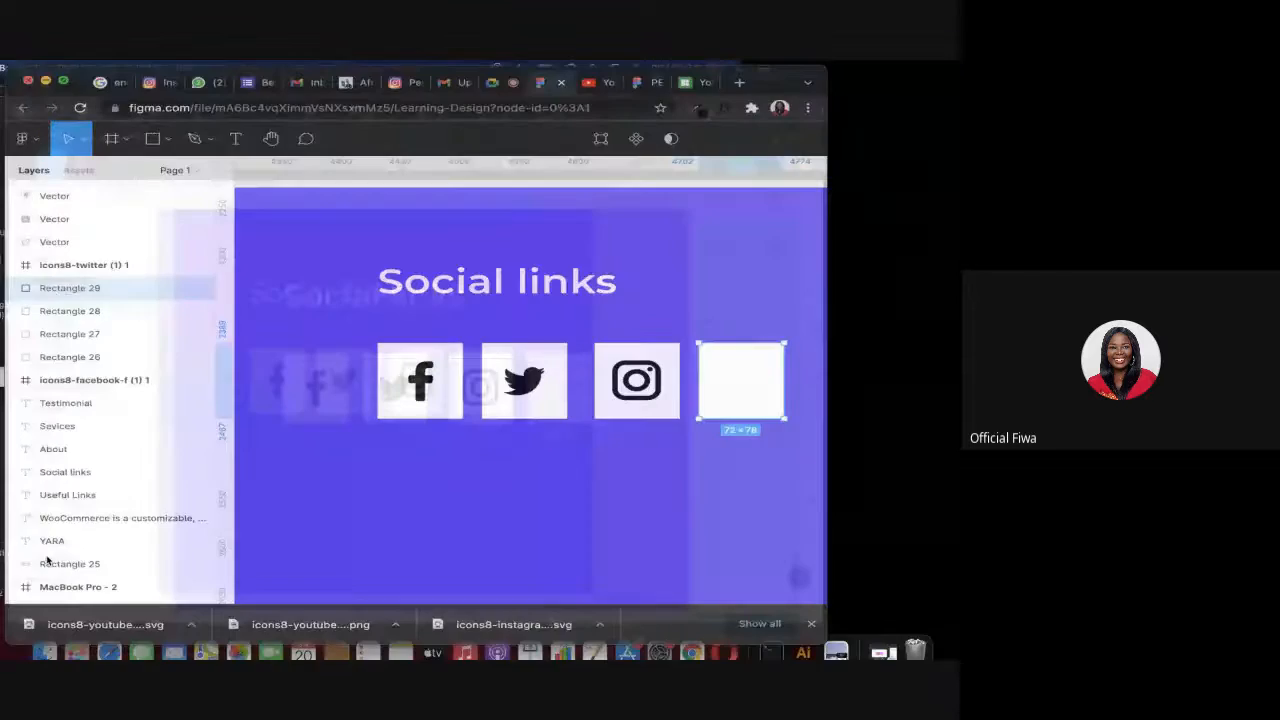
{"action": "right_click", "coordinate": [198, 593]}
{"action": "left_click", "coordinate": [200, 580]}
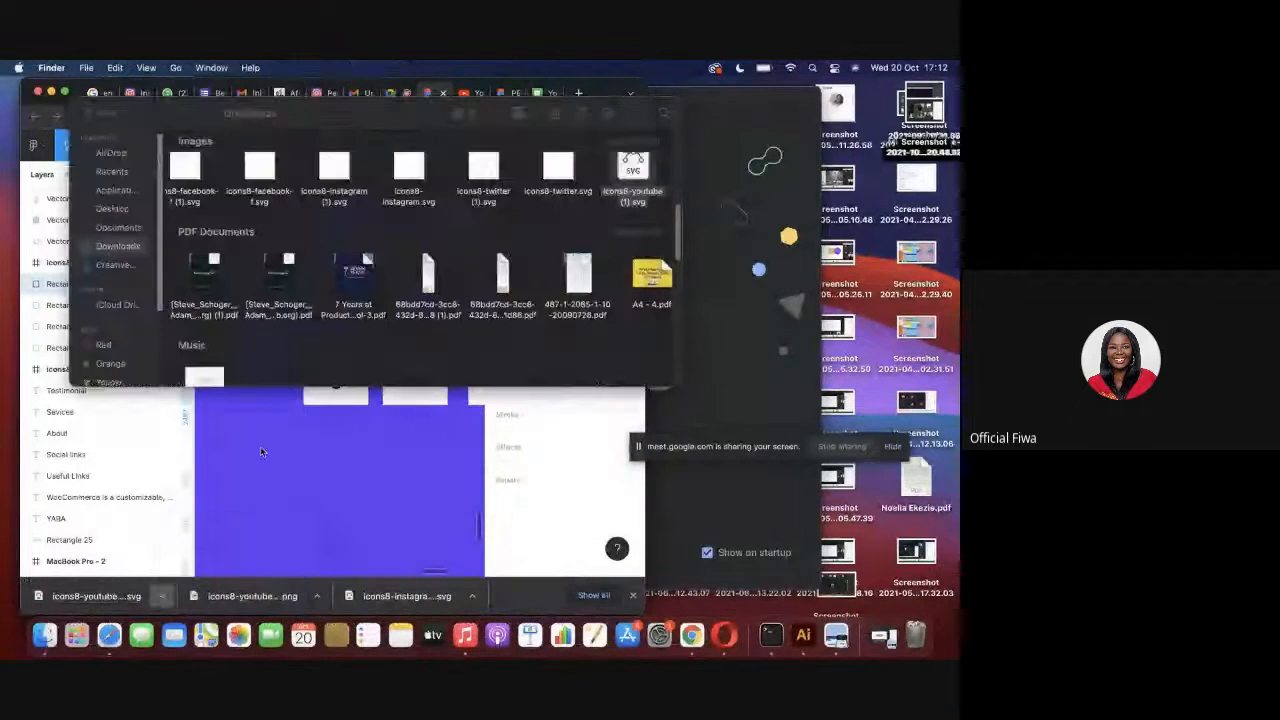
{"action": "left_click_drag", "start_coordinate": [625, 170], "coordinate": [393, 503]}
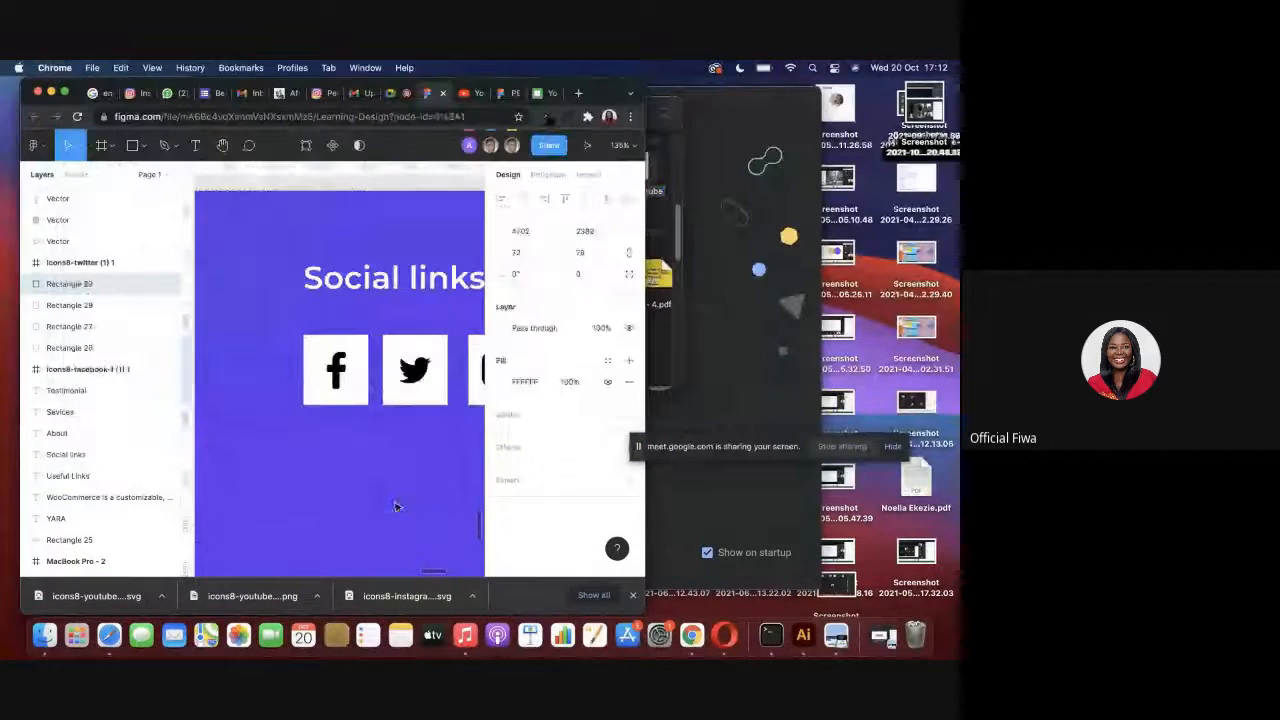
{"action": "left_click", "coordinate": [65, 92]}
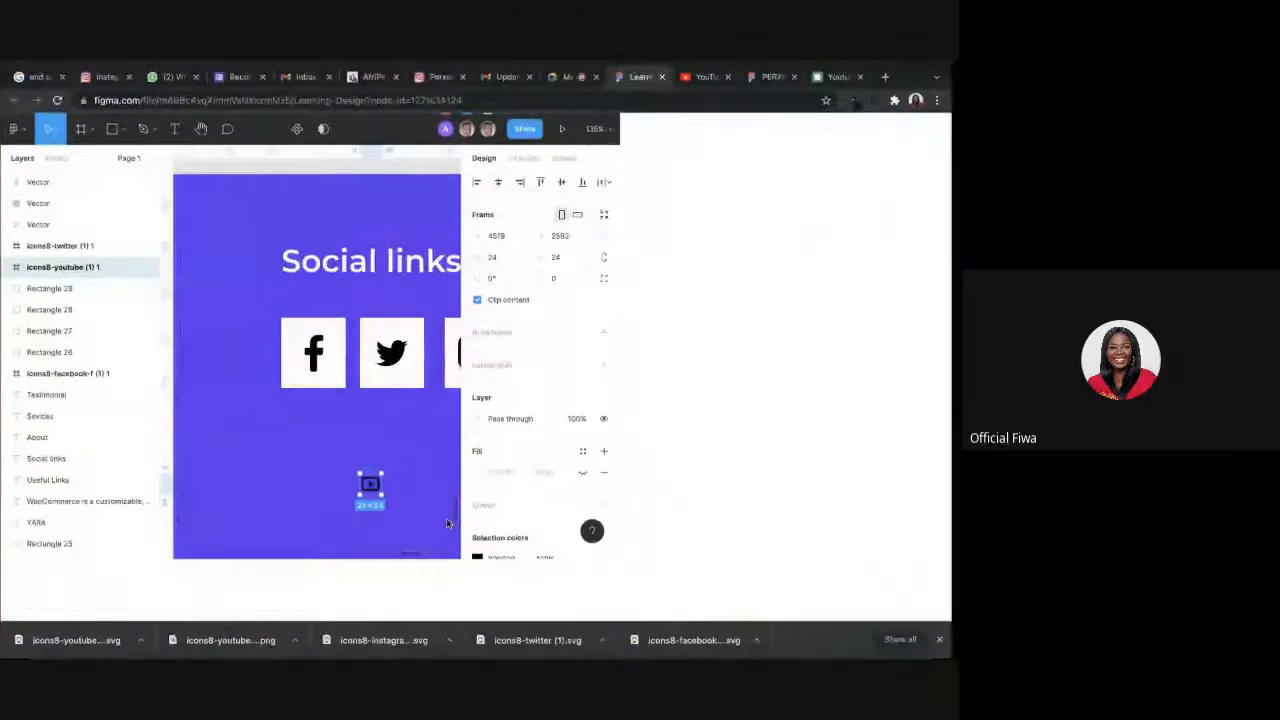
Move the YouTube icon frame beside the footer and take its vector out of the frame onto the fourth white square.
{"action": "left_click_drag", "start_coordinate": [369, 486], "coordinate": [724, 391]}
{"action": "left_click", "coordinate": [722, 372]}
{"action": "double_click", "coordinate": [720, 388]}
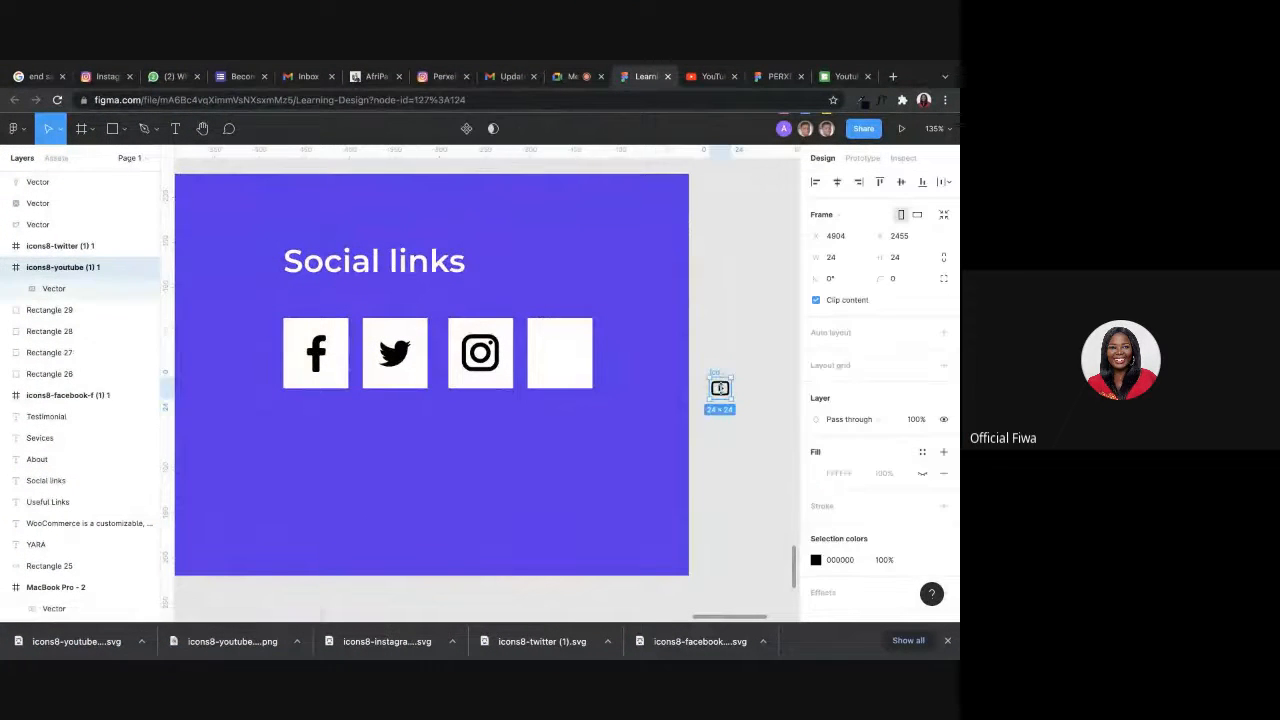
{"action": "left_click_drag", "start_coordinate": [720, 389], "coordinate": [560, 360]}
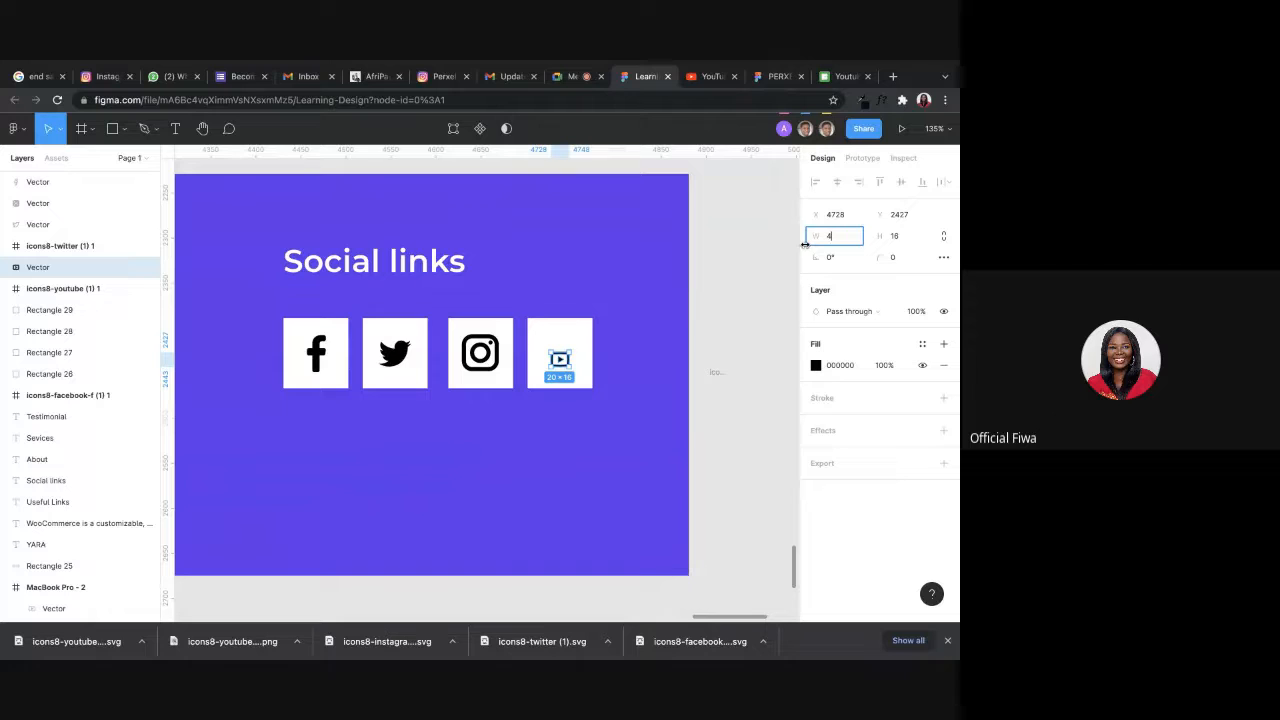
Set the YouTube vector's size to 41 × 41.
{"action": "left_click", "coordinate": [892, 238]}
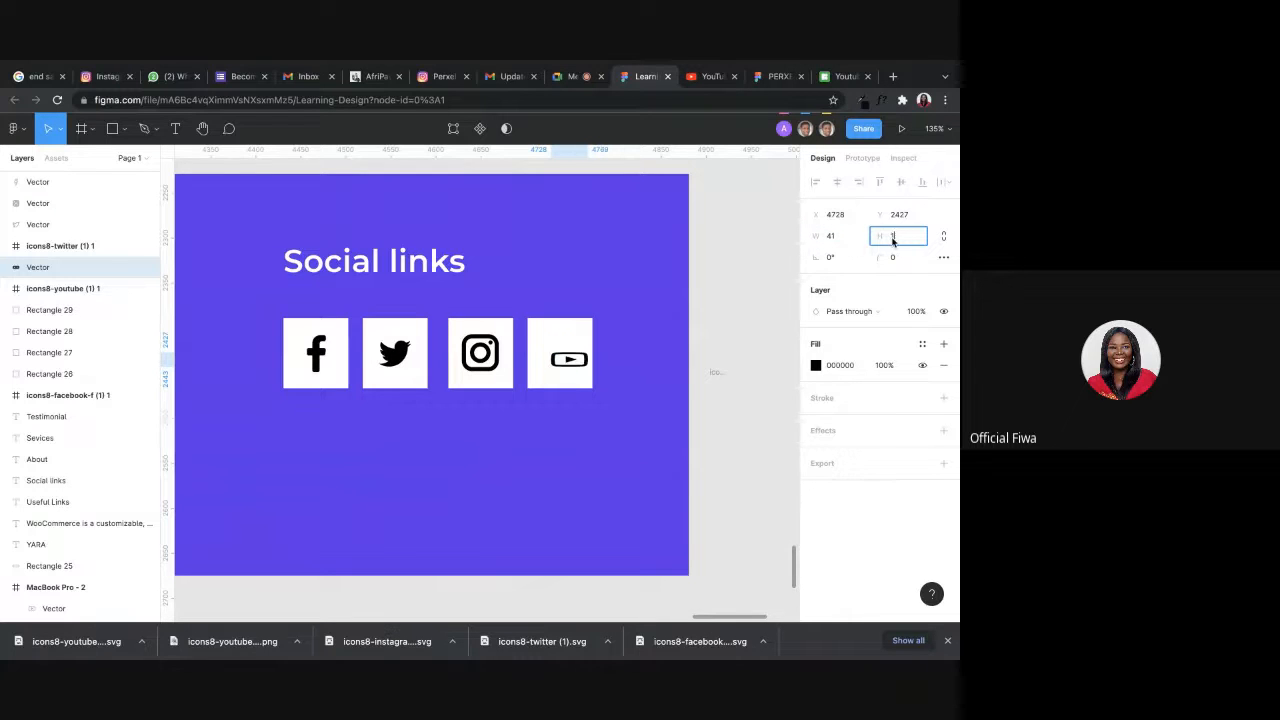
{"action": "type", "text": "4"}
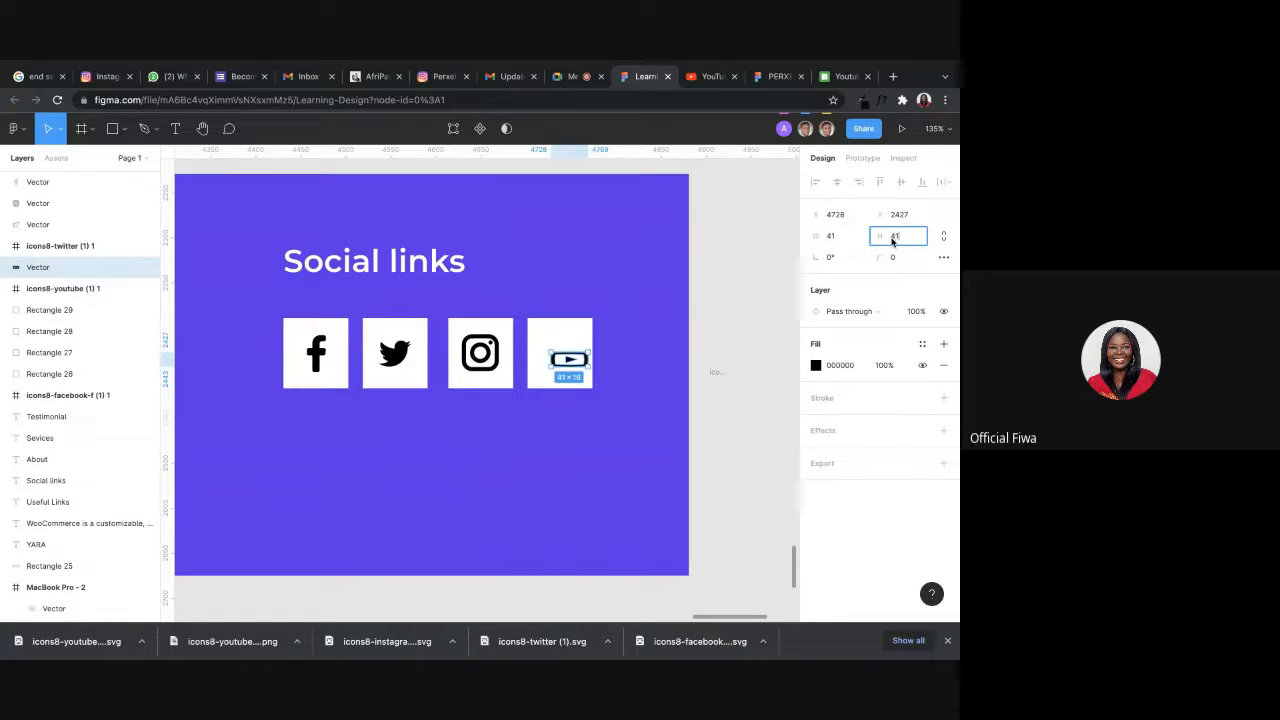
{"action": "key", "text": "Return"}
{"action": "left_click", "coordinate": [712, 300]}
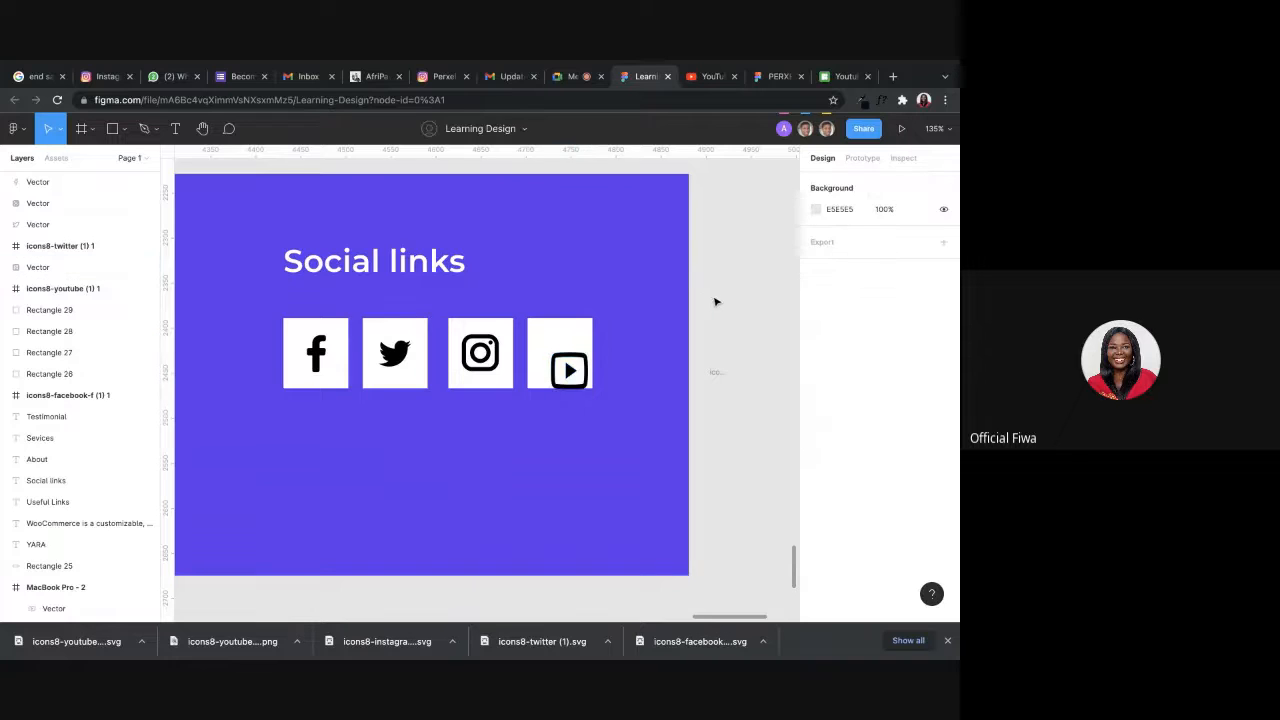
Reduce the YouTube vector's height to 35 and center the icon on the fourth white square.
{"action": "left_click", "coordinate": [143, 266]}
{"action": "mouse_move", "coordinate": [568, 369]}
{"action": "left_mouse_down"}
{"action": "mouse_move", "coordinate": [559, 340]}
{"action": "mouse_move", "coordinate": [565, 354]}
{"action": "left_mouse_up"}
{"action": "scroll", "coordinate": [562, 356], "scroll_direction": "down", "scroll_amount": 5}
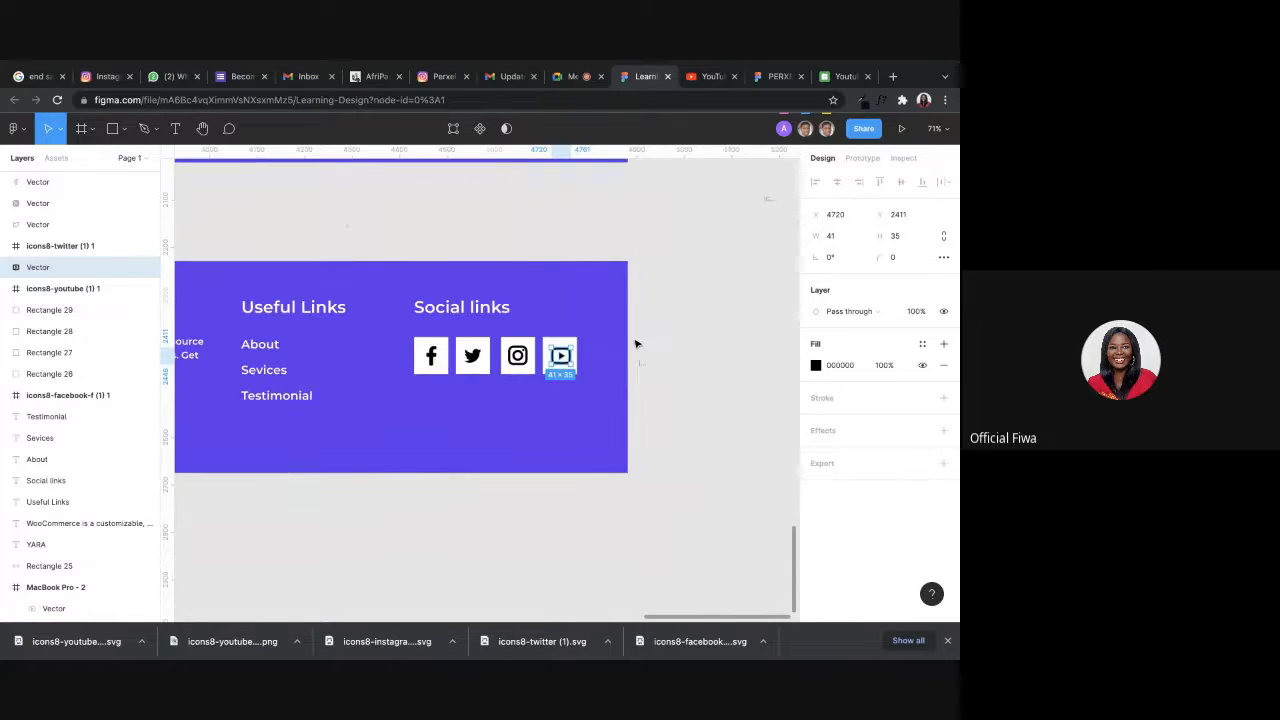
{"action": "key", "text": "Escape"}
{"action": "key", "text": "Escape"}
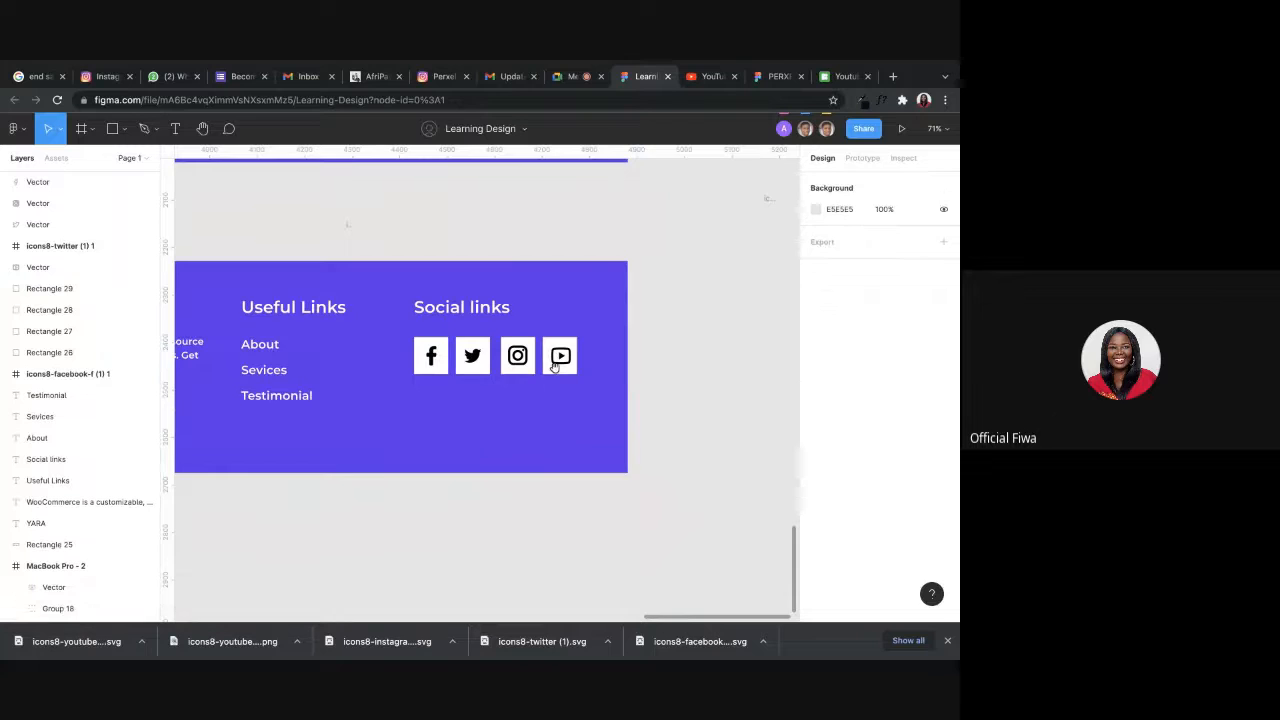
Select the Facebook, Twitter, Instagram and YouTube vectors and fill them with the footer's purple, 6036EF, sampled from the background.
{"action": "scroll", "coordinate": [555, 367], "scroll_direction": "left", "scroll_amount": 2}
{"action": "left_click", "coordinate": [657, 389]}
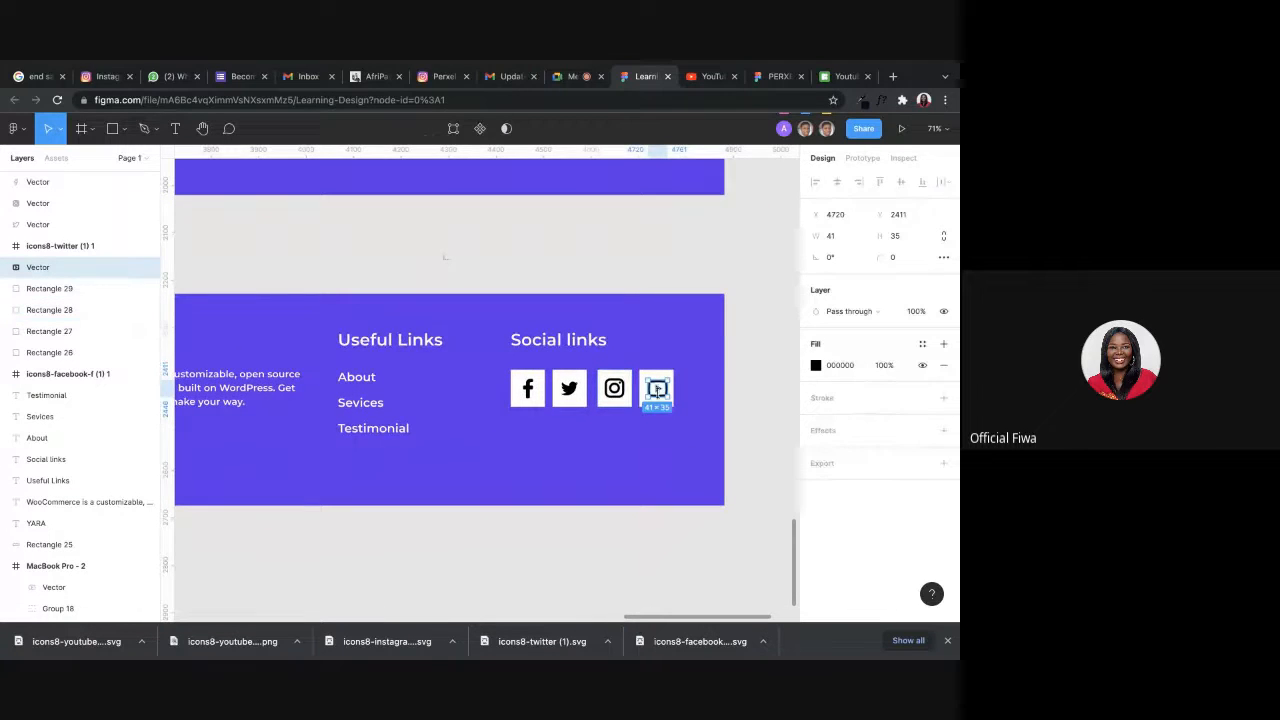
{"action": "left_click", "coordinate": [614, 389]}
{"action": "left_click", "coordinate": [569, 390]}
{"action": "left_click", "coordinate": [529, 393]}
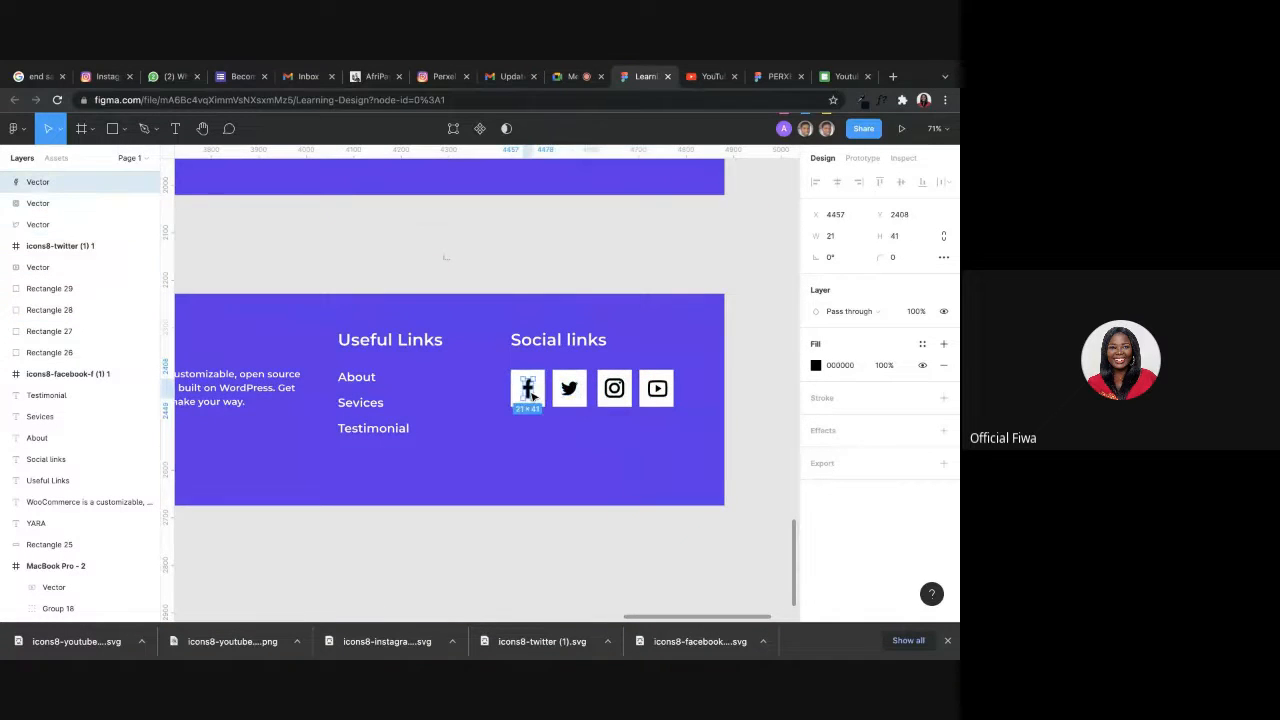
{"action": "left_click", "coordinate": [569, 390], "text": "shift"}
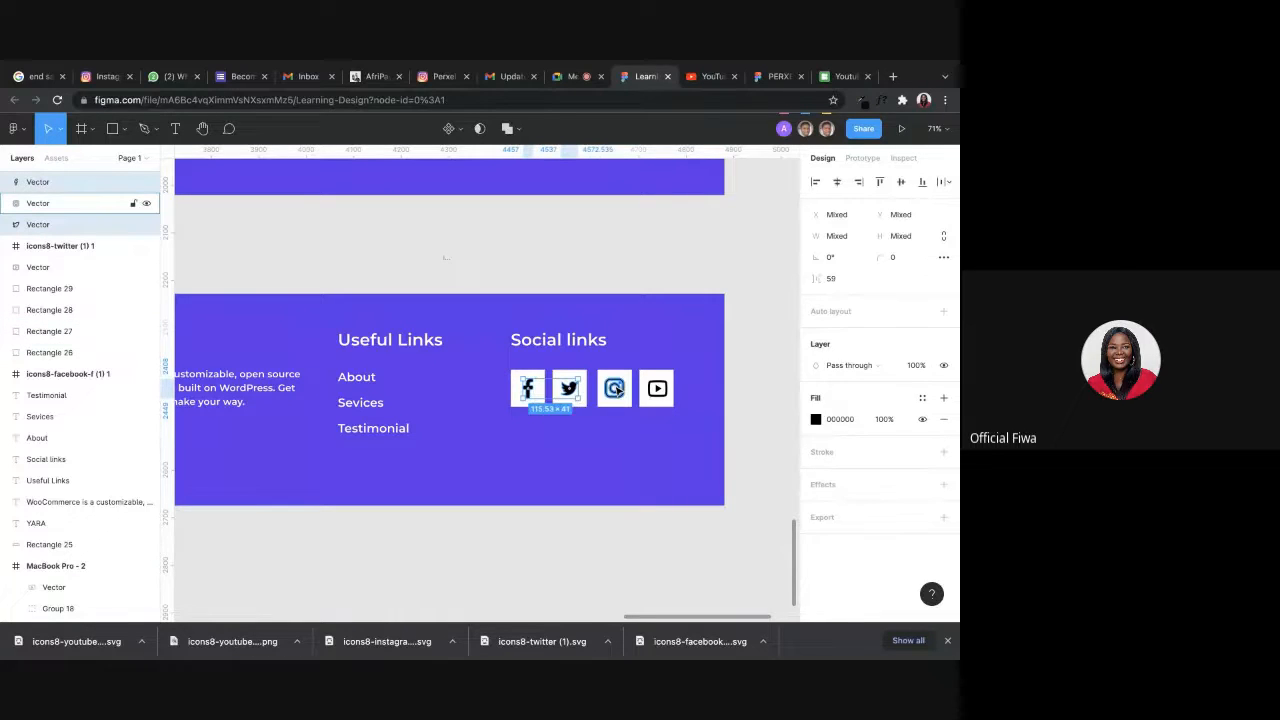
{"action": "left_click", "coordinate": [614, 389], "text": "shift"}
{"action": "left_click", "coordinate": [662, 400], "text": "shift"}
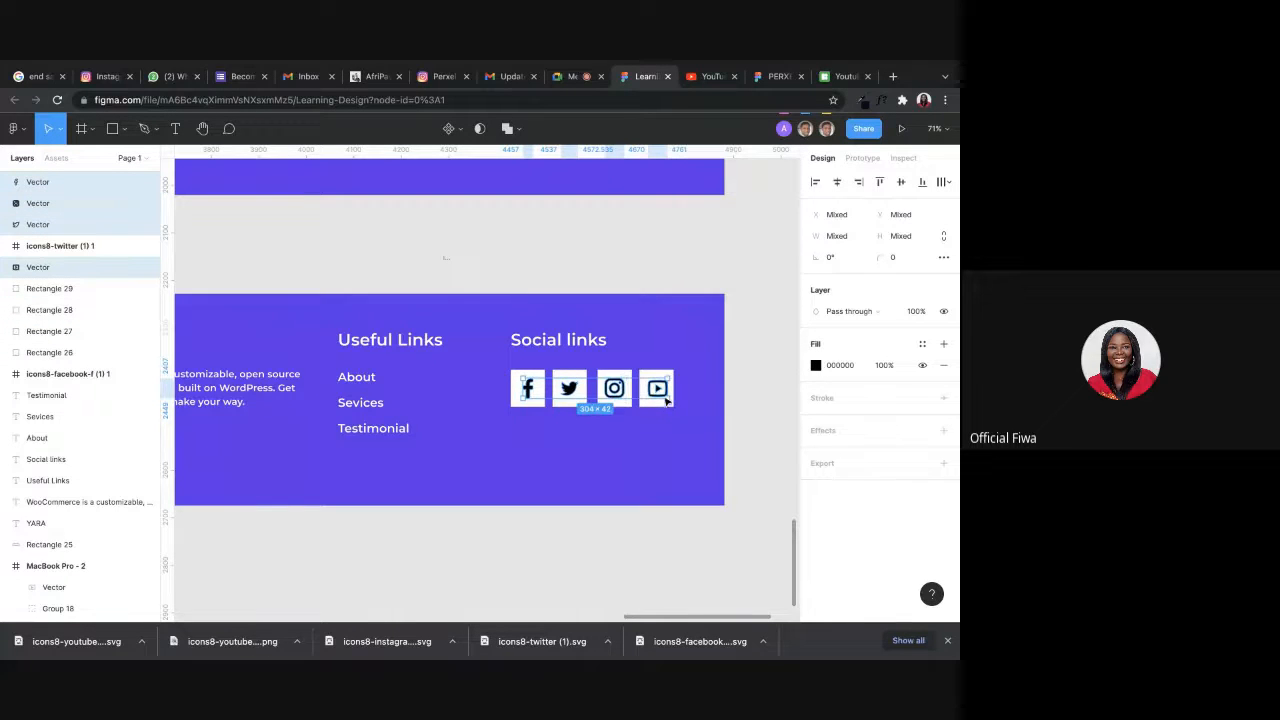
{"action": "left_click", "coordinate": [816, 365]}
{"action": "left_click", "coordinate": [661, 475]}
{"action": "left_click", "coordinate": [558, 455]}
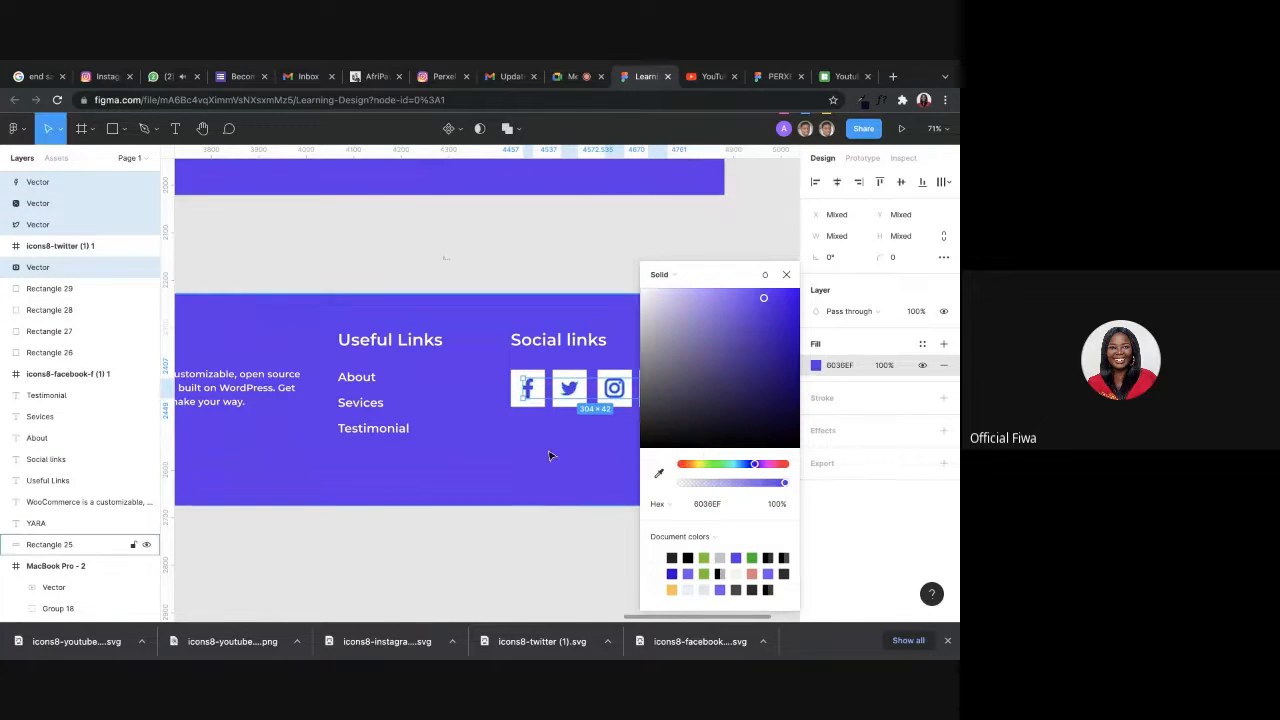
{"action": "left_click", "coordinate": [567, 563]}
Compare the new footer with the original, then shrink the Facebook vector to 17 × 33 and keep it centered on its square.
{"action": "scroll", "coordinate": [614, 229], "scroll_direction": "down", "scroll_amount": 5}
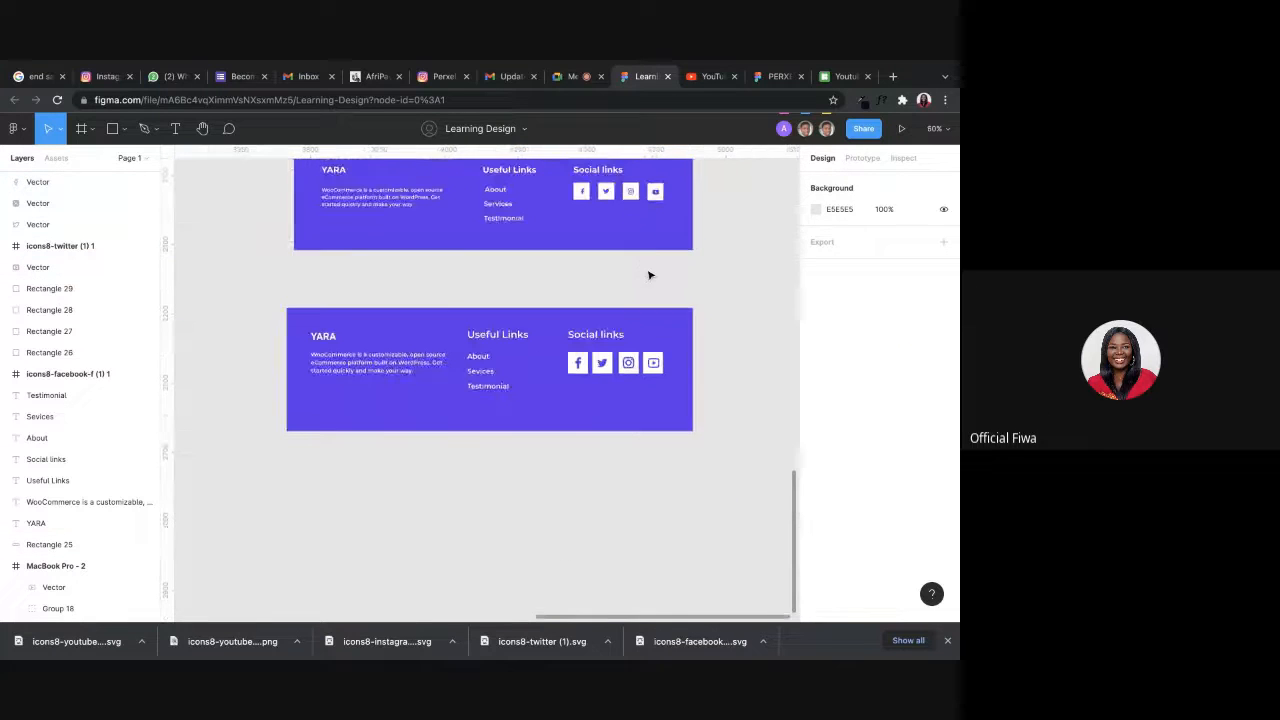
{"action": "scroll", "coordinate": [645, 300], "scroll_direction": "down", "scroll_amount": 3}
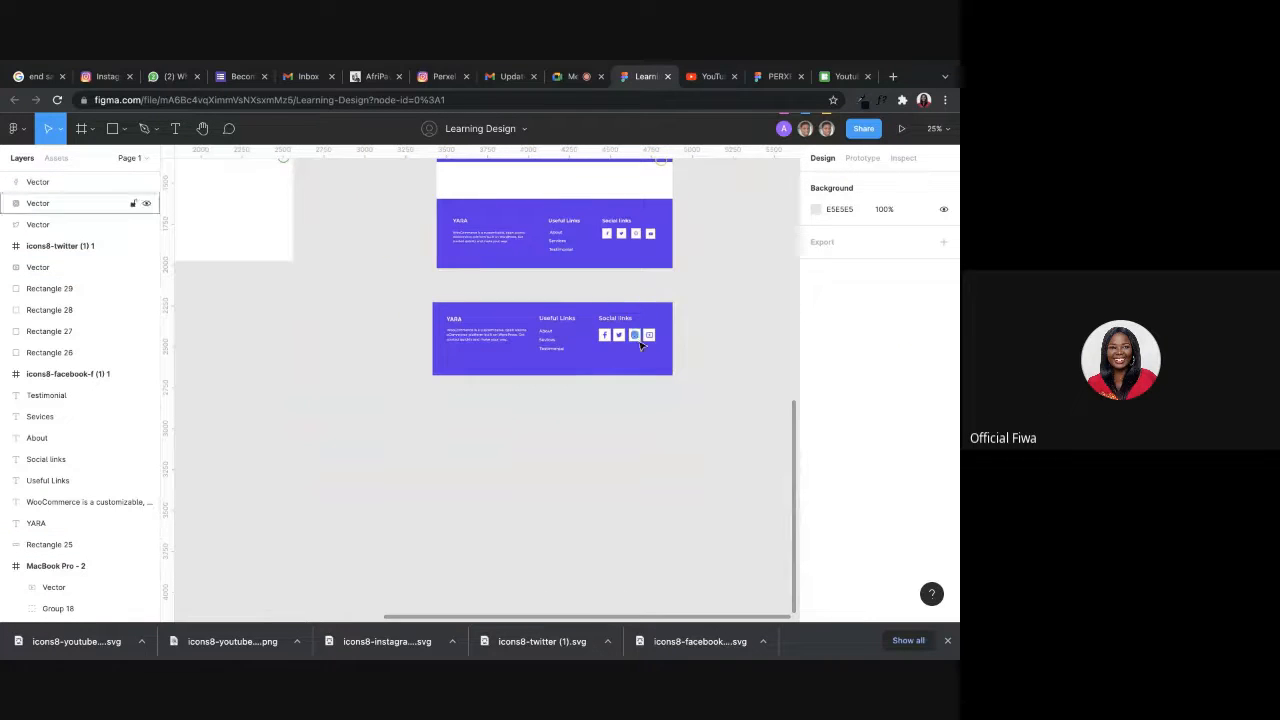
{"action": "scroll", "coordinate": [646, 338], "scroll_direction": "up", "scroll_amount": 5}
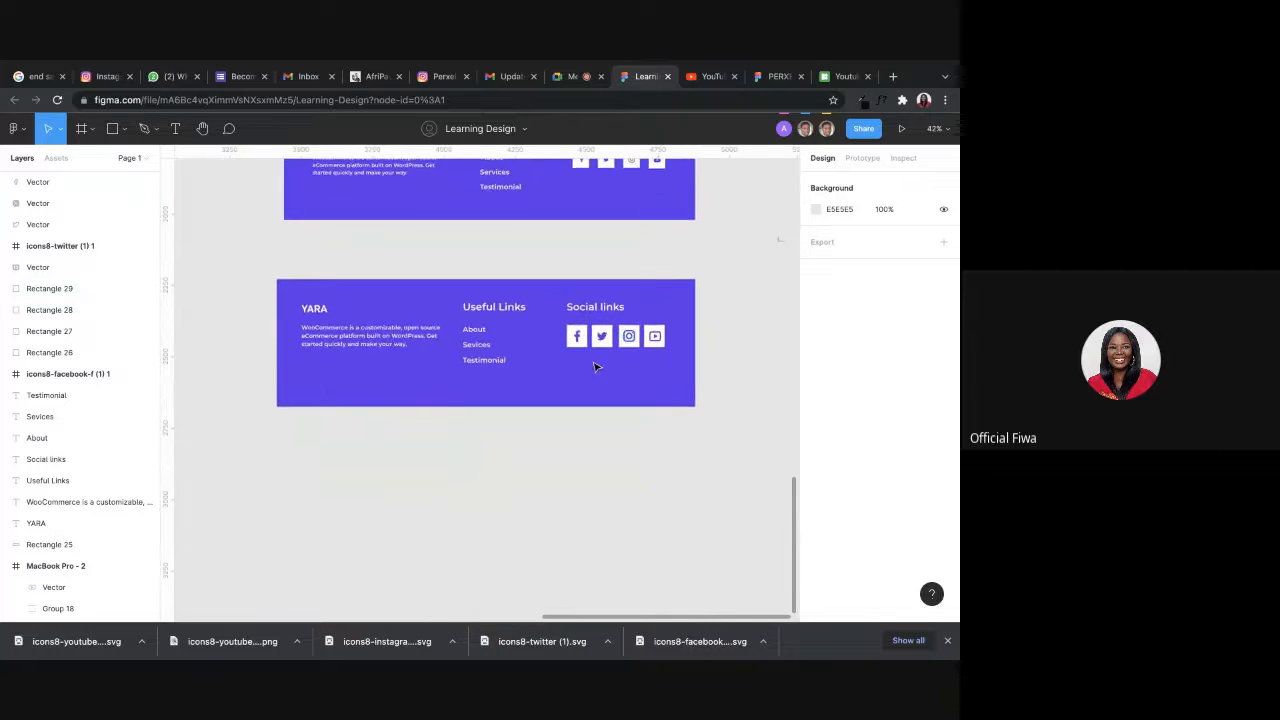
{"action": "scroll", "coordinate": [437, 374], "scroll_direction": "down", "scroll_amount": 2}
{"action": "left_click_drag", "start_coordinate": [411, 371], "coordinate": [480, 280]}
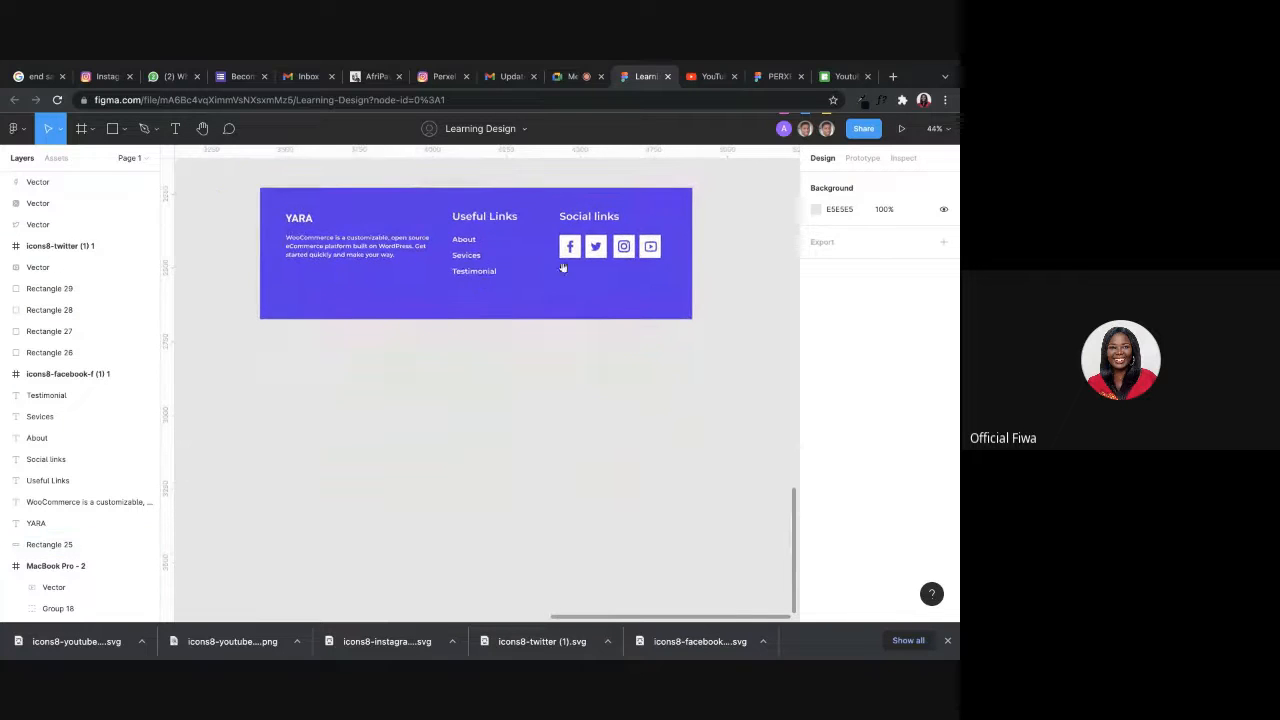
{"action": "scroll", "coordinate": [686, 236], "scroll_direction": "up", "scroll_amount": 5}
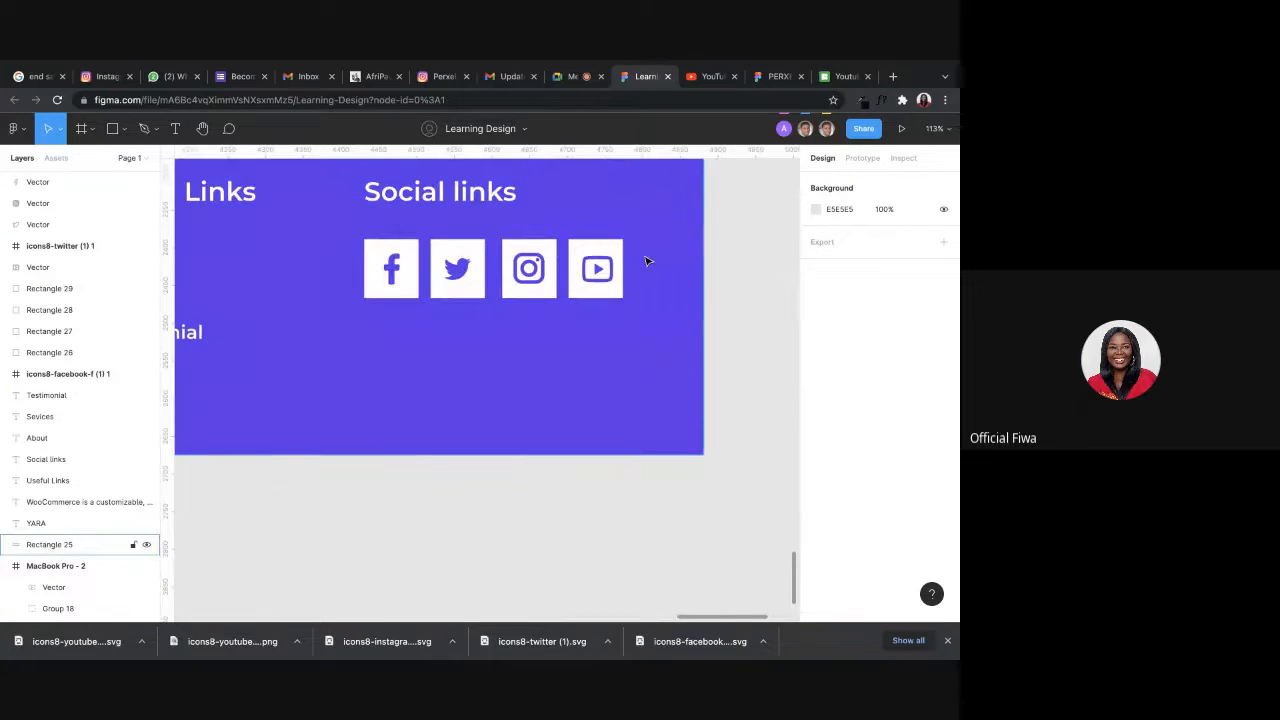
{"action": "left_click", "coordinate": [397, 262]}
{"action": "left_click_drag", "start_coordinate": [399, 254], "coordinate": [392, 277]}
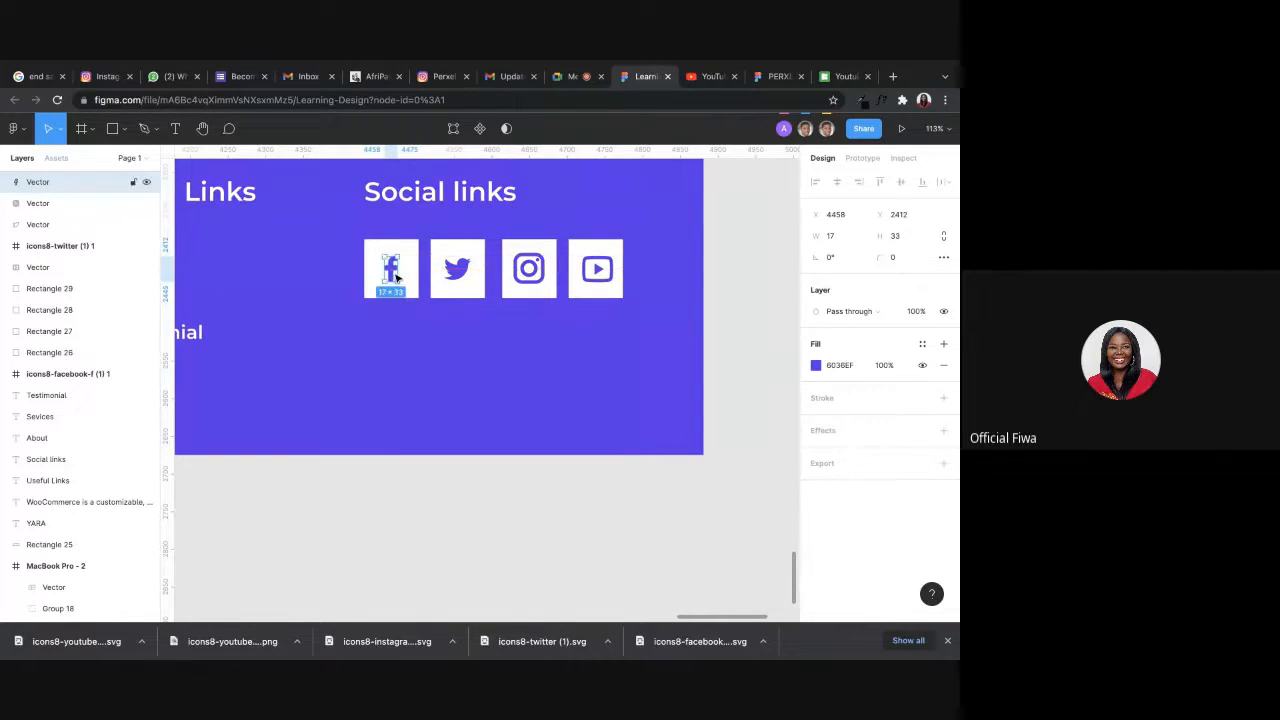
Try resizing the Twitter, Instagram and YouTube vectors together to 33 × 33.
{"action": "left_click", "coordinate": [460, 270]}
{"action": "left_click", "coordinate": [526, 269], "text": "shift"}
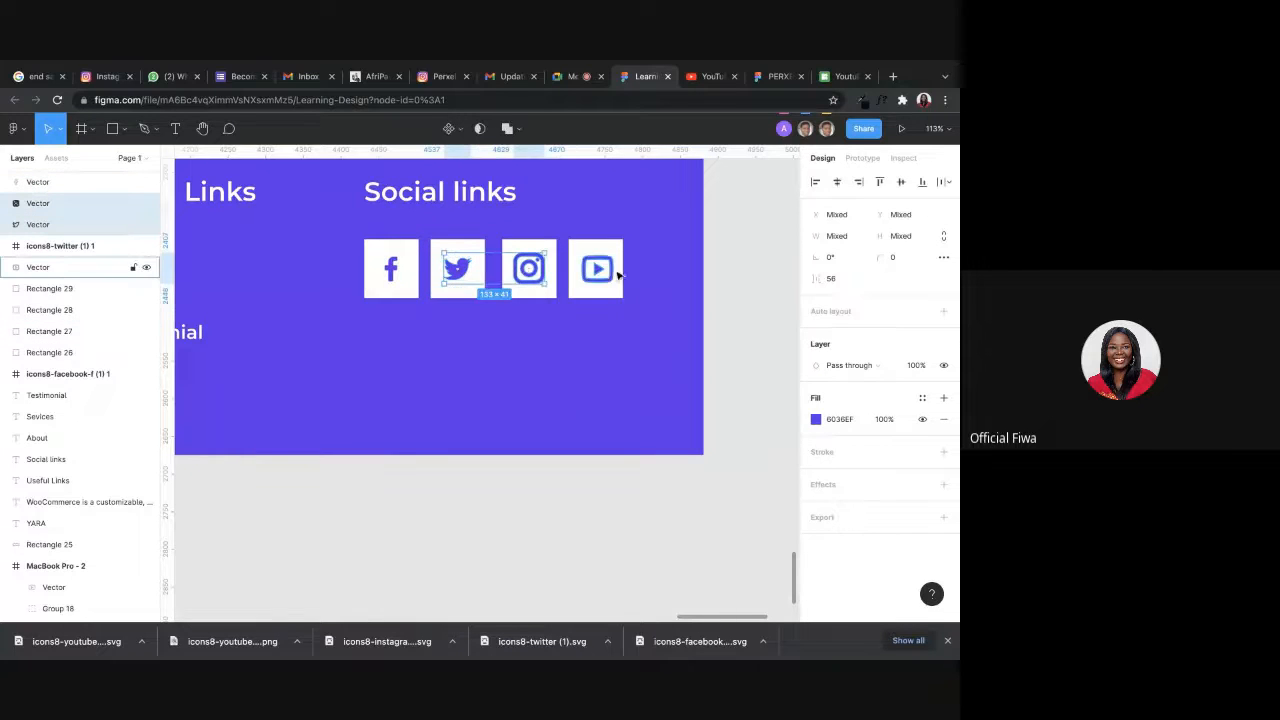
{"action": "left_click", "coordinate": [606, 271], "text": "shift"}
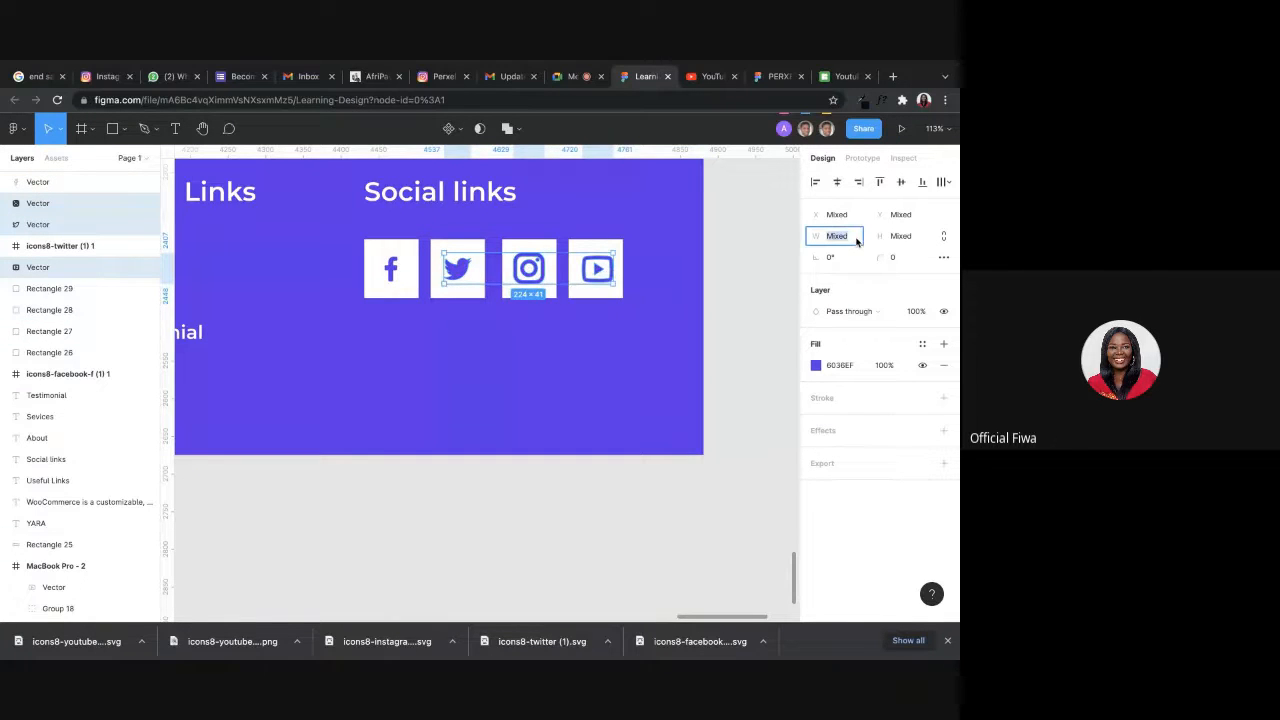
{"action": "left_click", "coordinate": [904, 238]}
{"action": "type", "text": "33"}
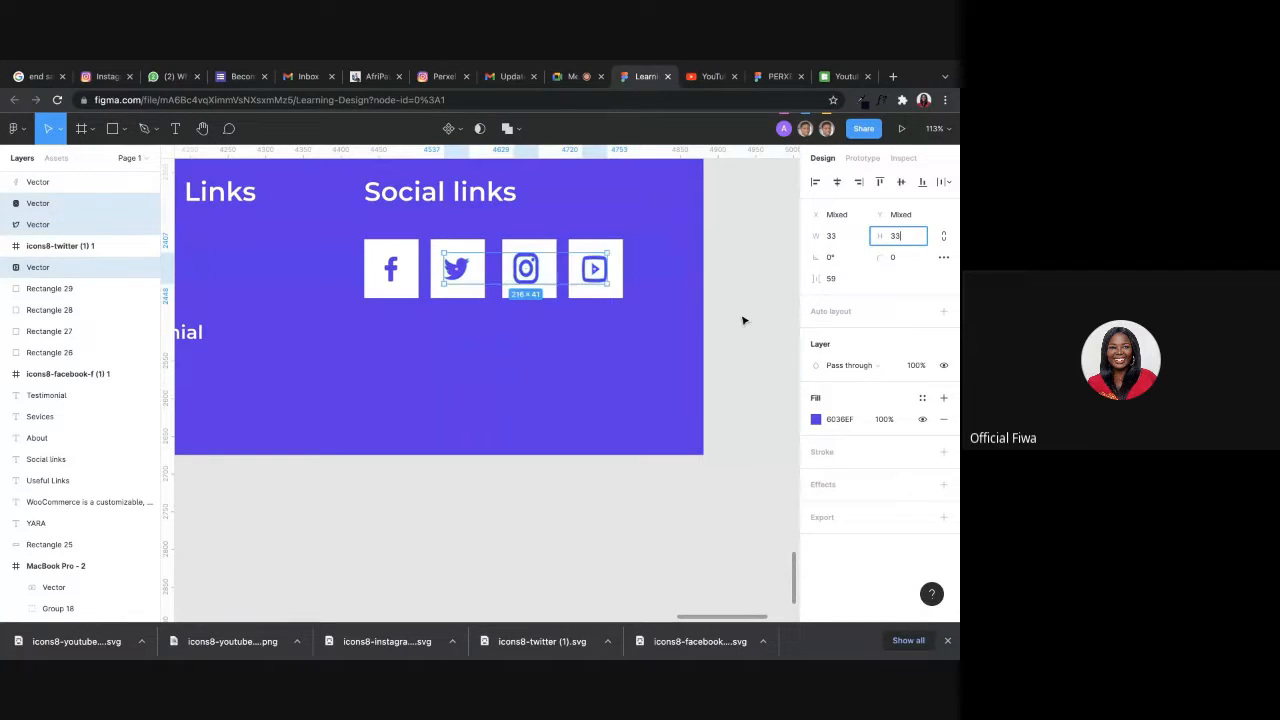
{"action": "left_click", "coordinate": [737, 319]}
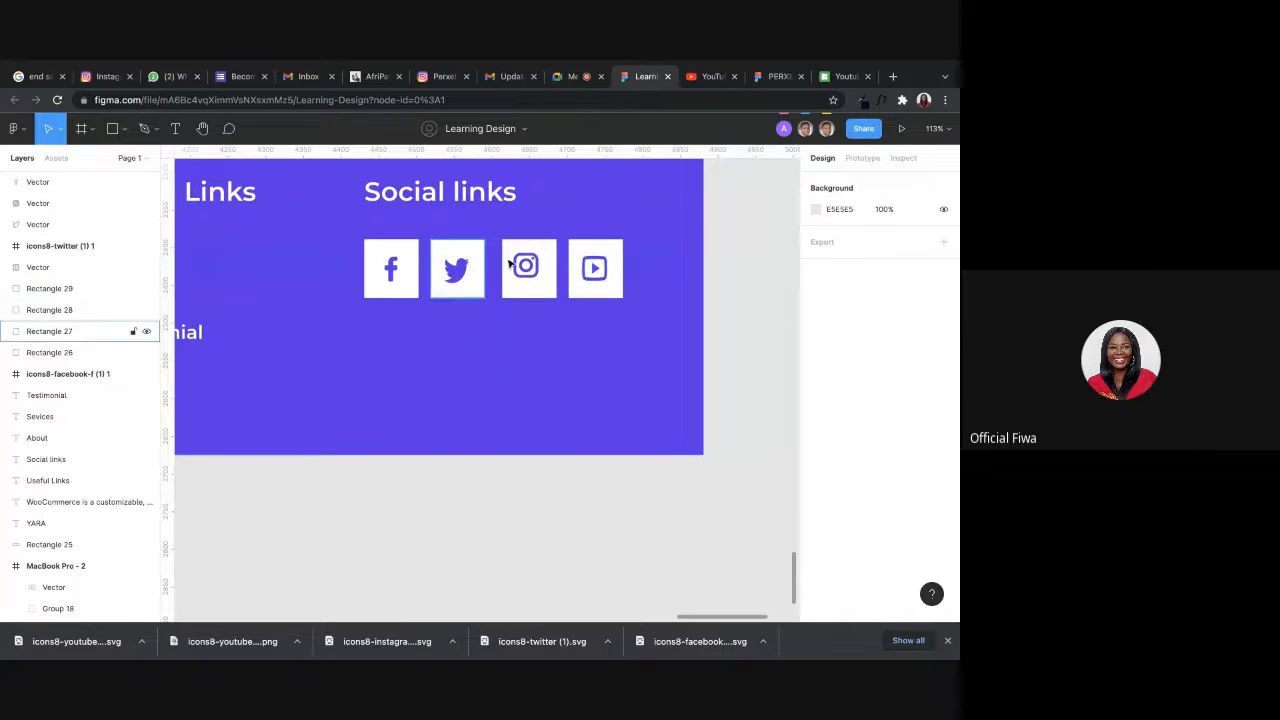
Undo the joint resizing of the Twitter, Instagram and YouTube vectors and clear the selection.
{"action": "key", "text": "super+z"}
{"action": "key", "text": "super+z"}
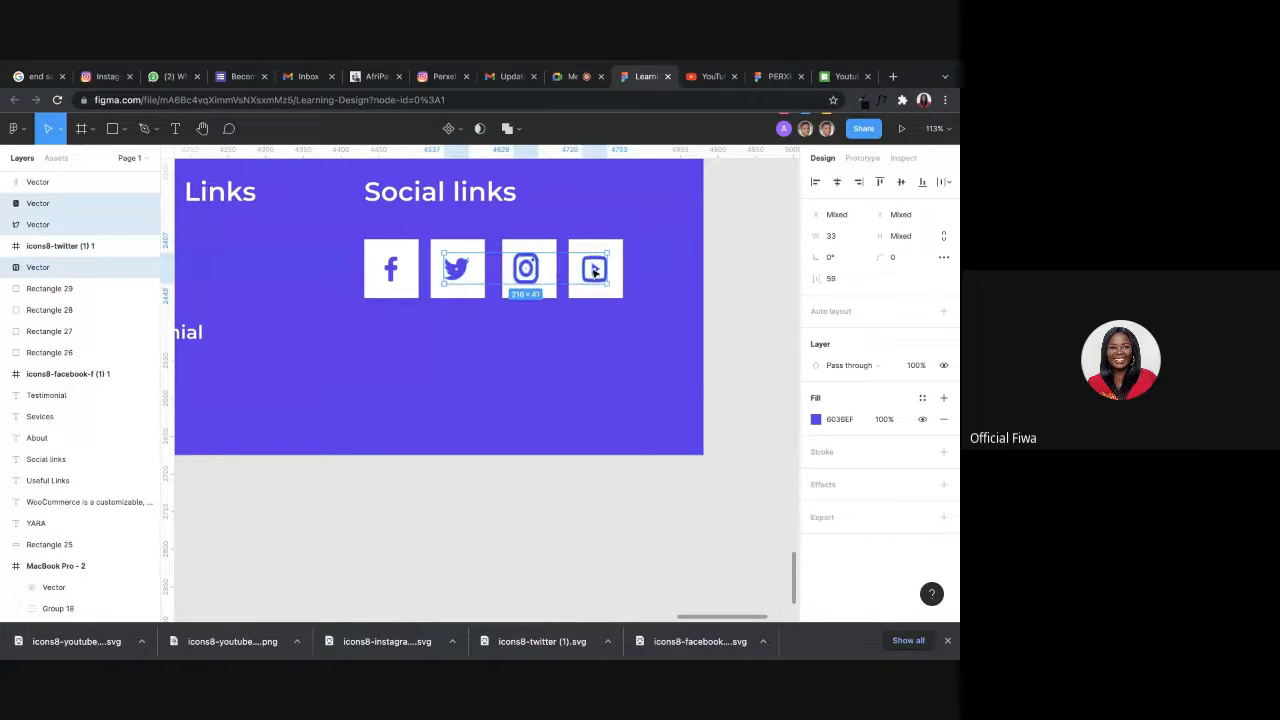
{"action": "key", "text": "super+z"}
{"action": "left_click", "coordinate": [723, 289]}
Compare the rebuilt footer with the original and review the whole YARA landing page from hero section to footer.
{"action": "scroll", "coordinate": [723, 290], "scroll_direction": "down", "scroll_amount": 5, "text": "ctrl"}
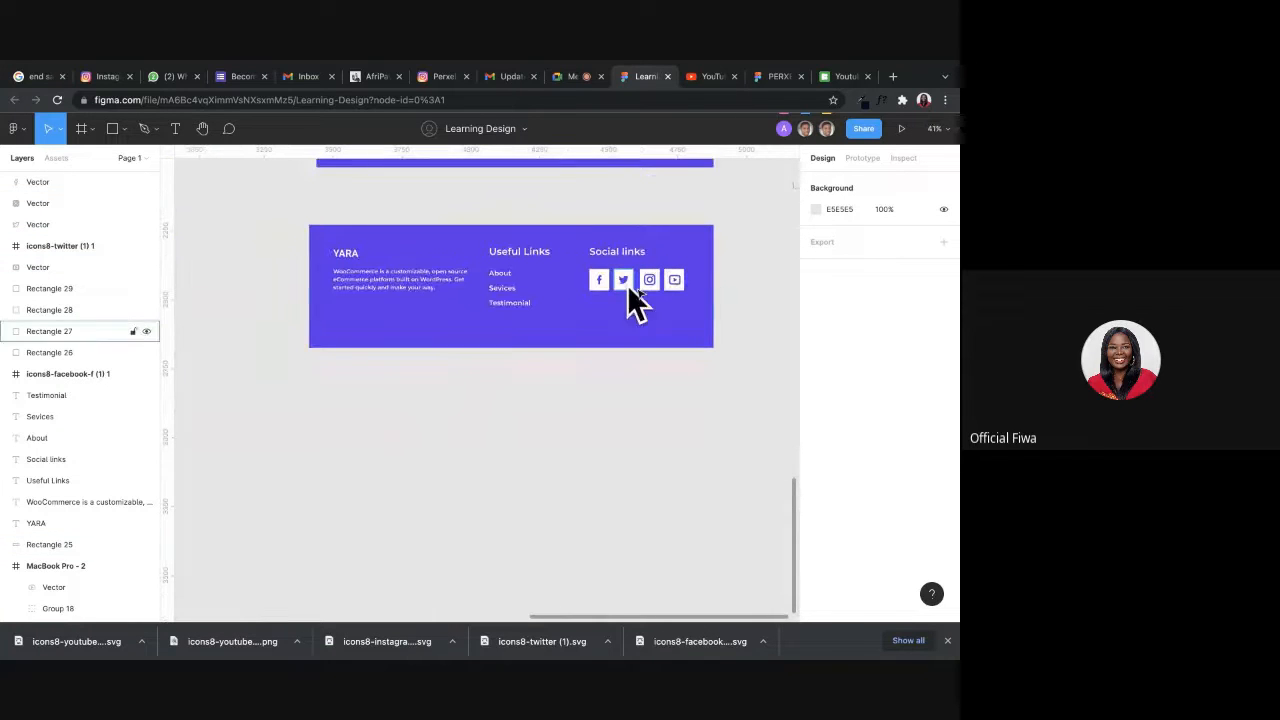
{"action": "scroll", "coordinate": [429, 408], "scroll_direction": "down", "scroll_amount": 2}
{"action": "scroll", "coordinate": [433, 395], "scroll_direction": "up", "scroll_amount": 2}
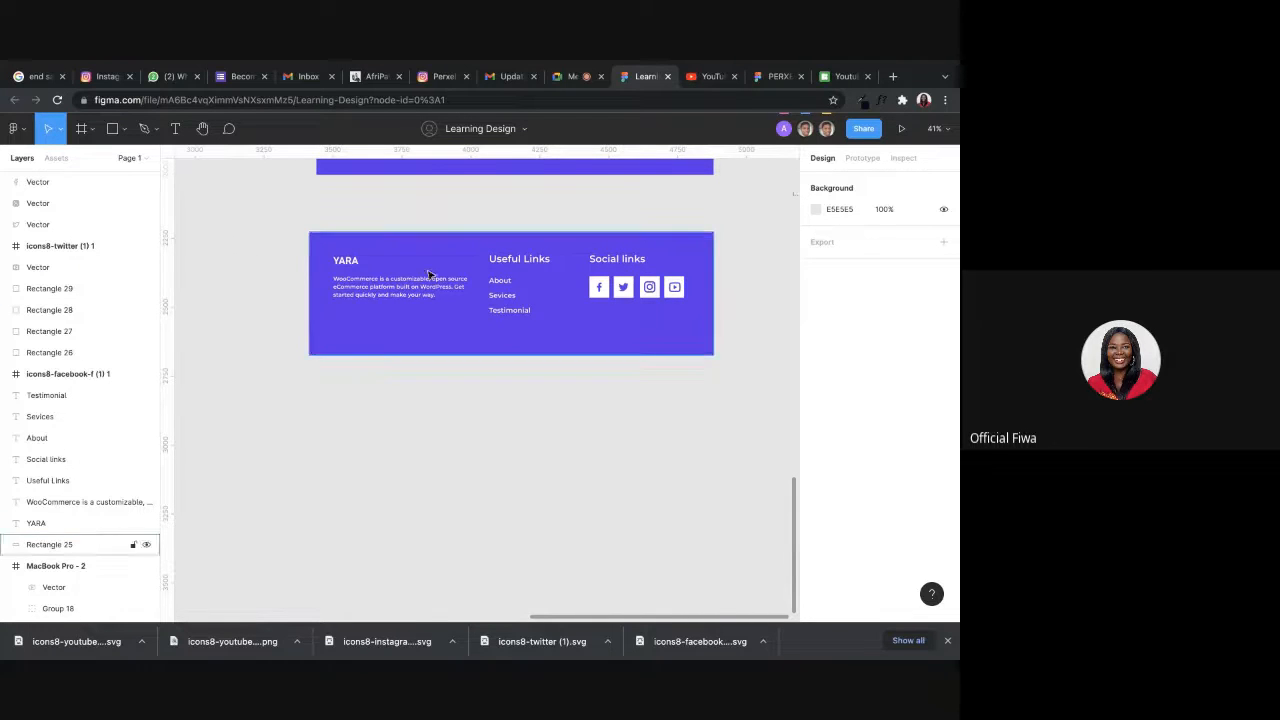
{"action": "scroll", "coordinate": [433, 270], "scroll_direction": "up", "scroll_amount": 10}
{"action": "scroll", "coordinate": [433, 270], "scroll_direction": "up", "scroll_amount": 10}
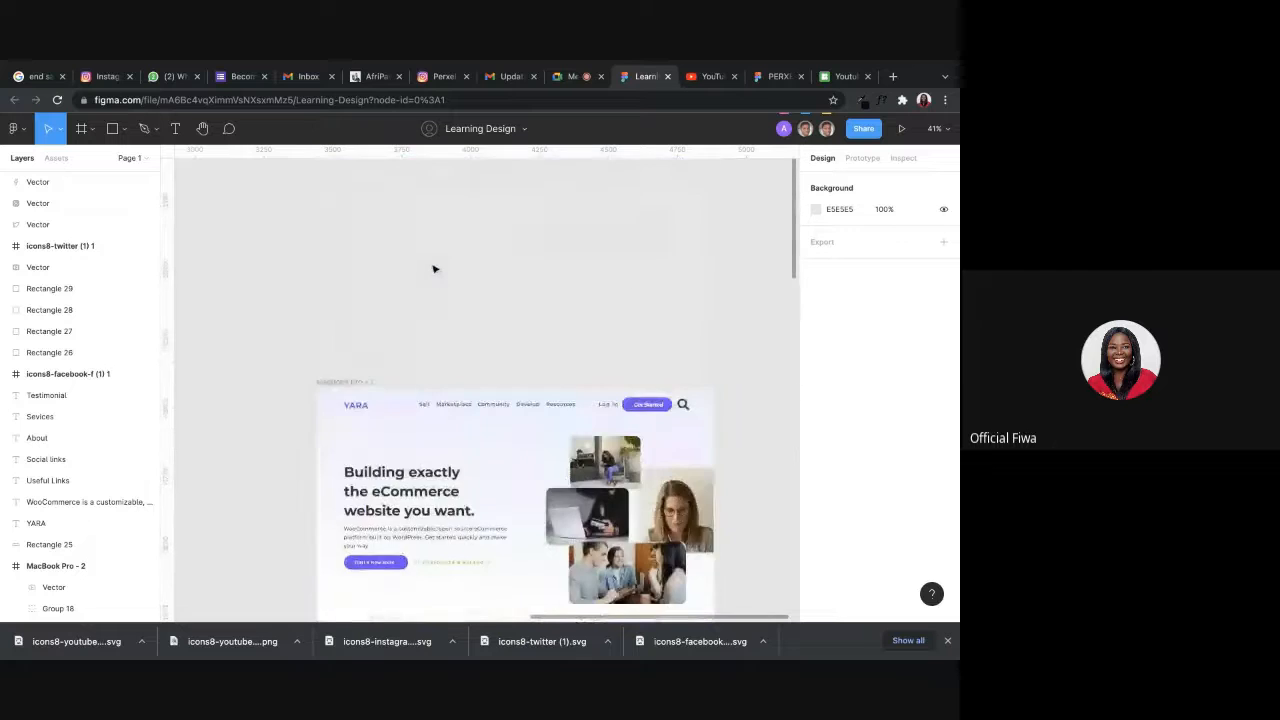
{"action": "scroll", "coordinate": [433, 270], "scroll_direction": "down", "scroll_amount": 6}
{"action": "scroll", "coordinate": [433, 270], "scroll_direction": "down", "scroll_amount": 6}
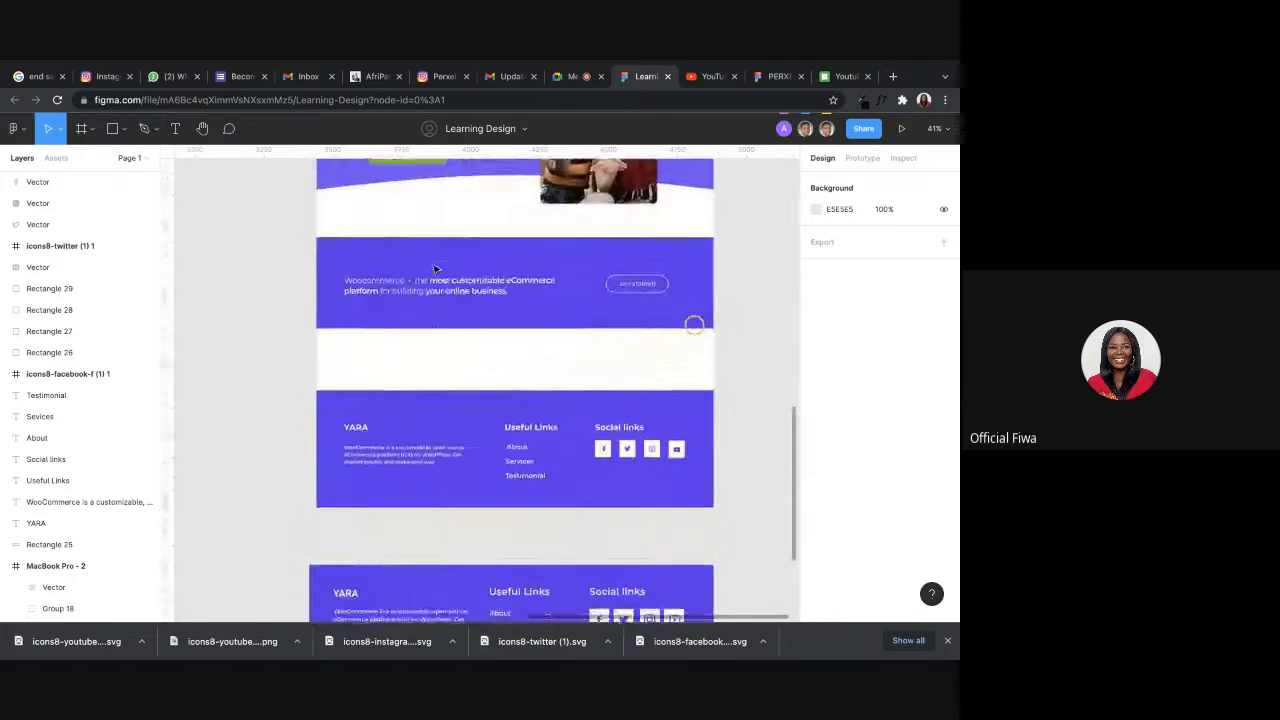
{"action": "scroll", "coordinate": [433, 270], "scroll_direction": "up", "scroll_amount": 4}
{"action": "scroll", "coordinate": [435, 268], "scroll_direction": "up", "scroll_amount": 8}
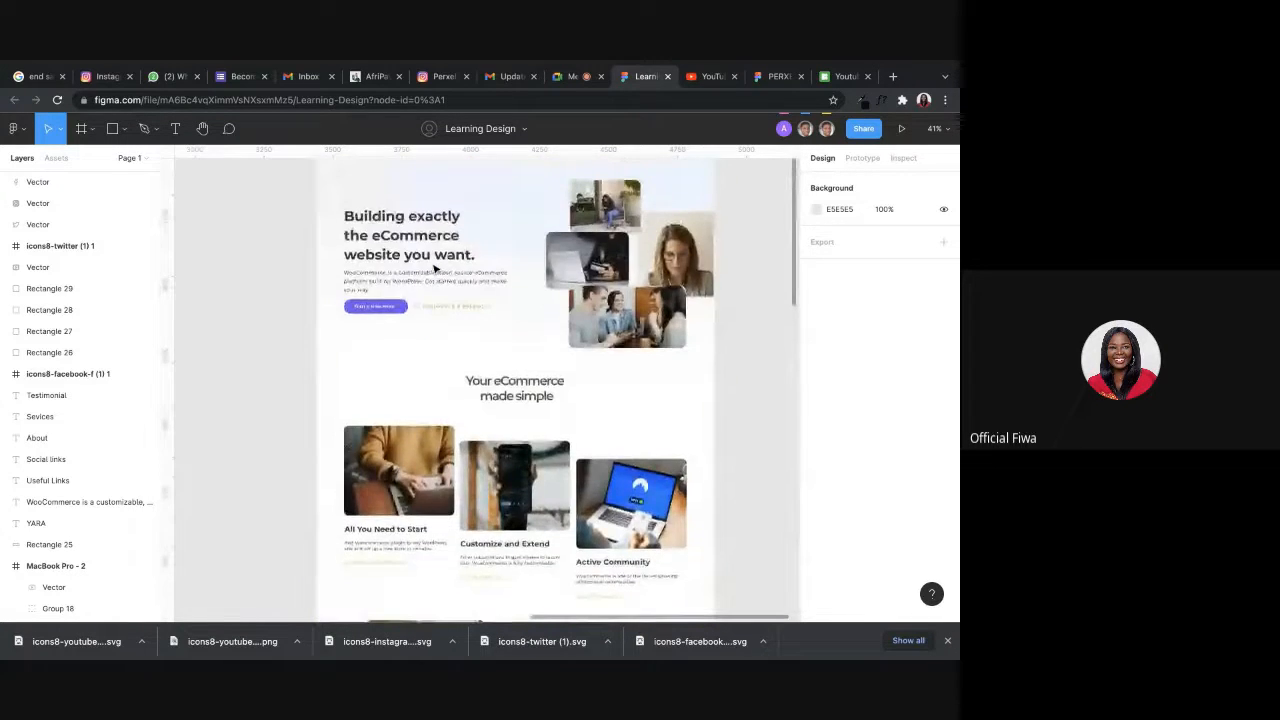
Switch to the Google Meet call and turn on the camera.
{"action": "left_click", "coordinate": [578, 76]}
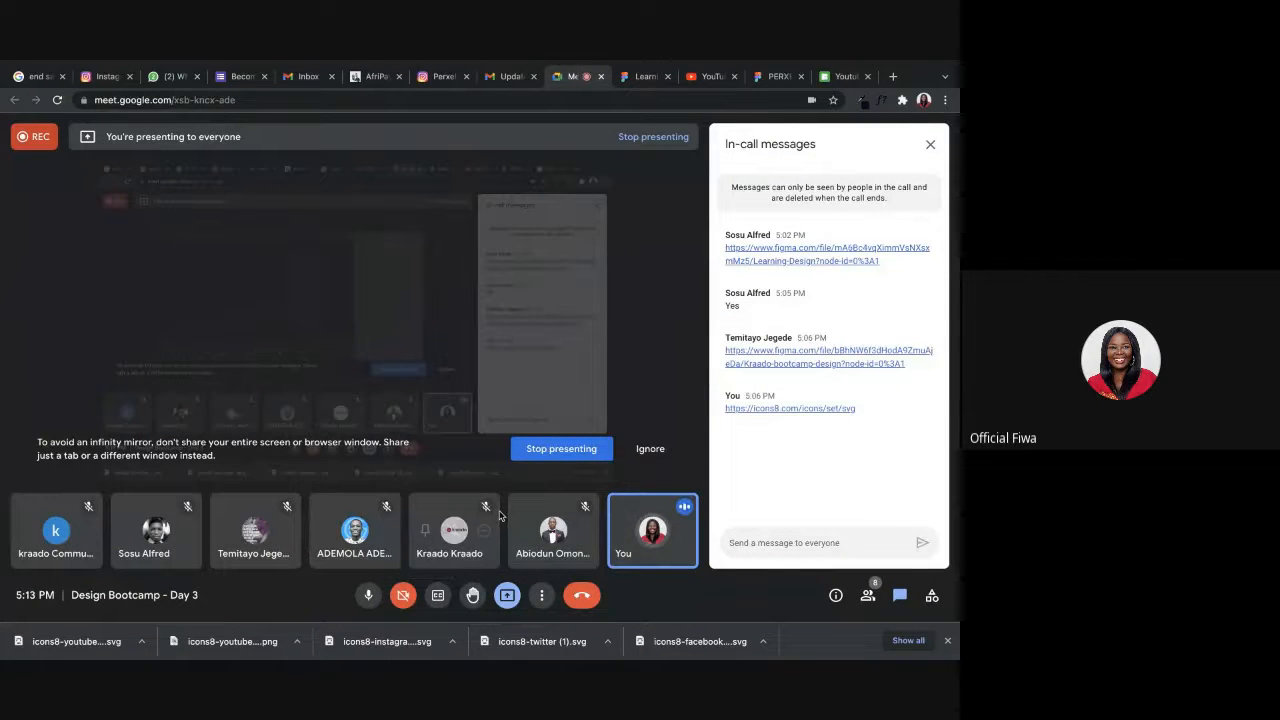
{"action": "left_click", "coordinate": [400, 604]}
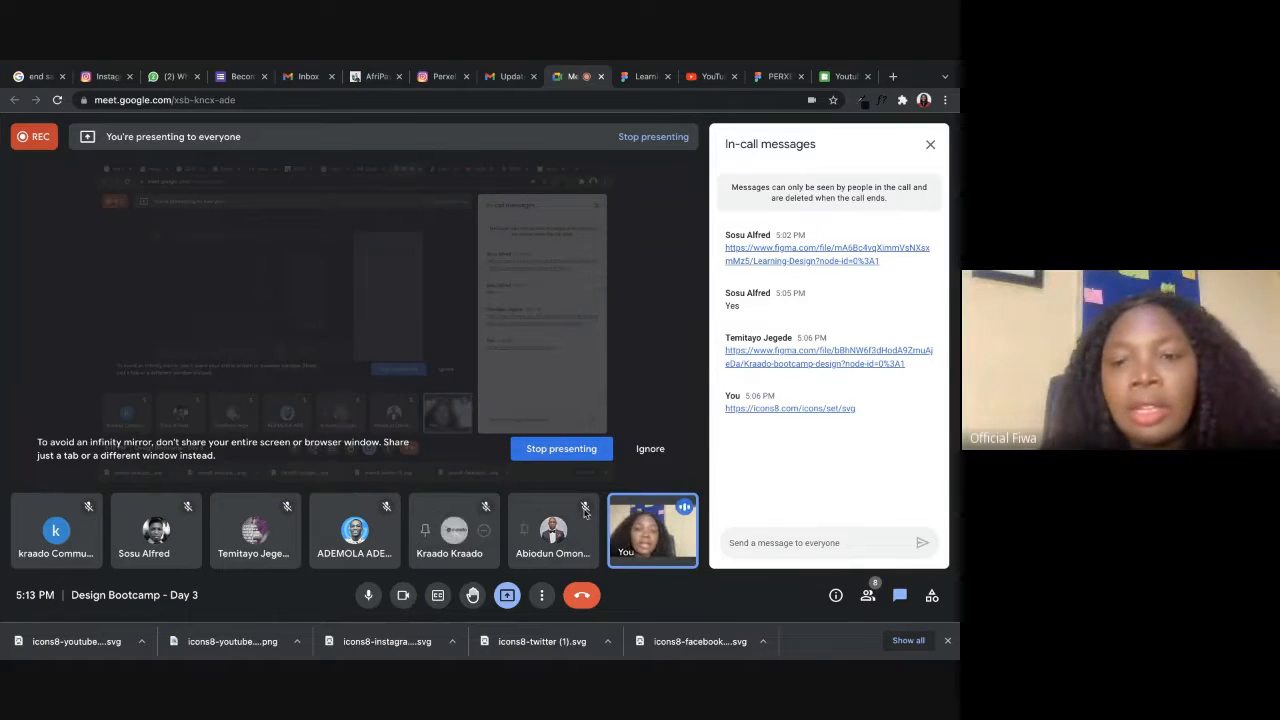
{"action": "mouse_move", "coordinate": [665, 543]}
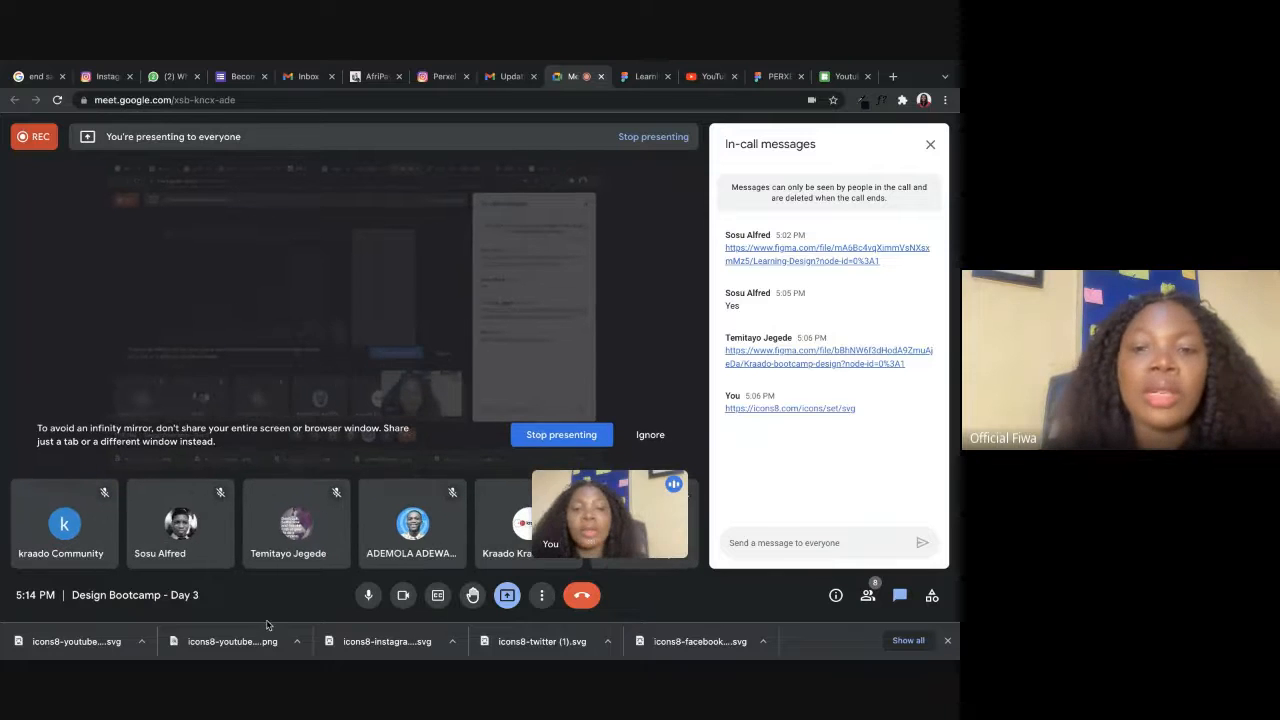
{"action": "mouse_move", "coordinate": [268, 655]}
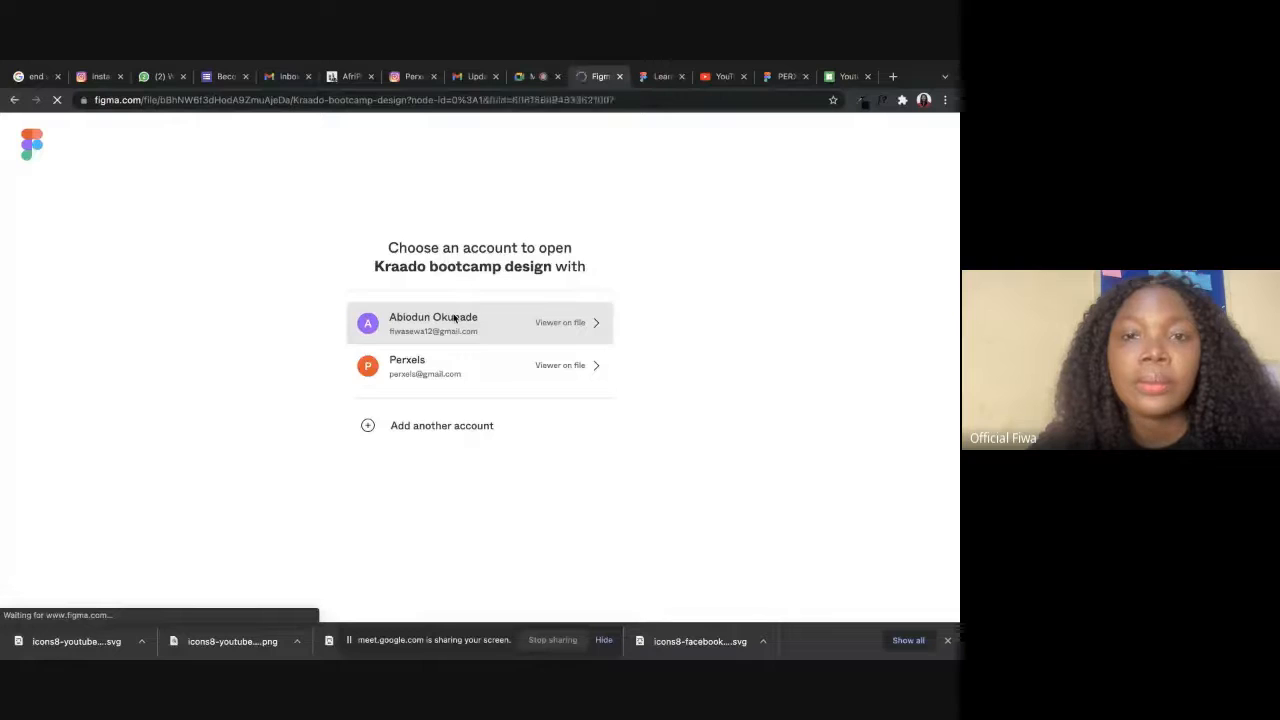
Open the Kraado bootcamp design file with the first listed account and select its MacBook - 1 frame.
{"action": "left_click", "coordinate": [458, 318]}
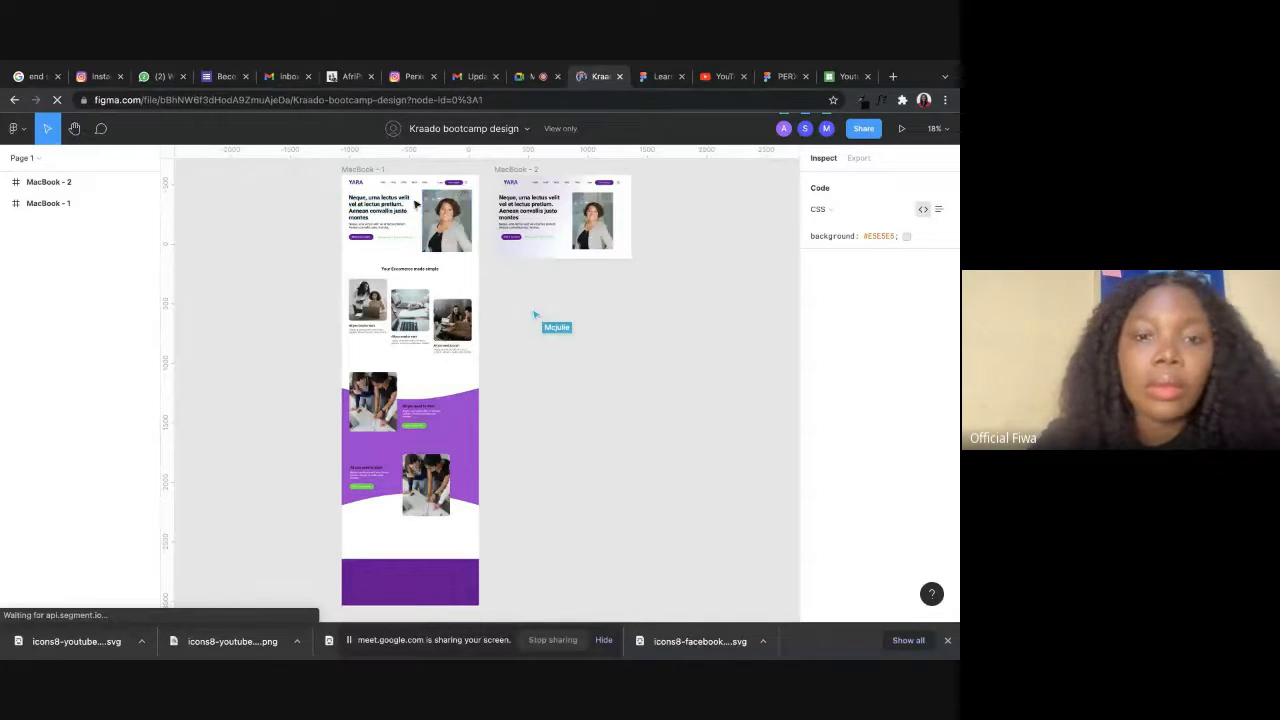
{"action": "scroll", "coordinate": [380, 205], "scroll_direction": "up", "scroll_amount": 8}
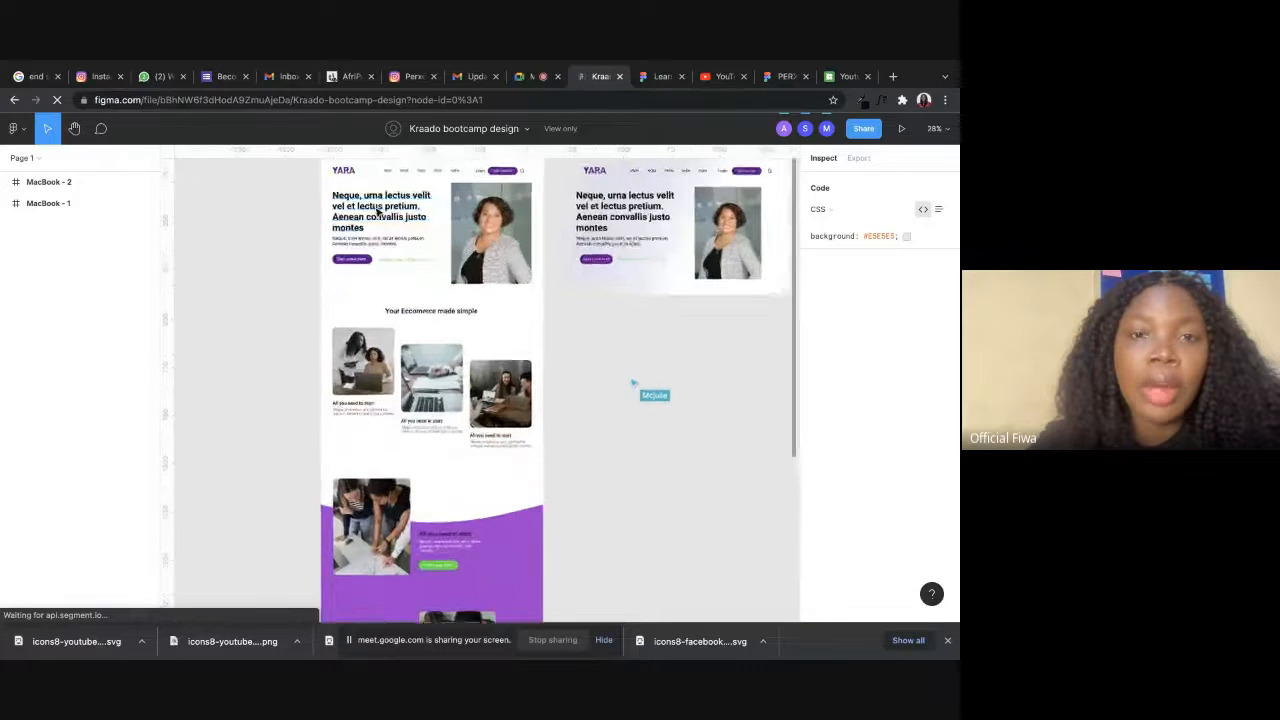
{"action": "scroll", "coordinate": [404, 316], "scroll_direction": "up", "scroll_amount": 6}
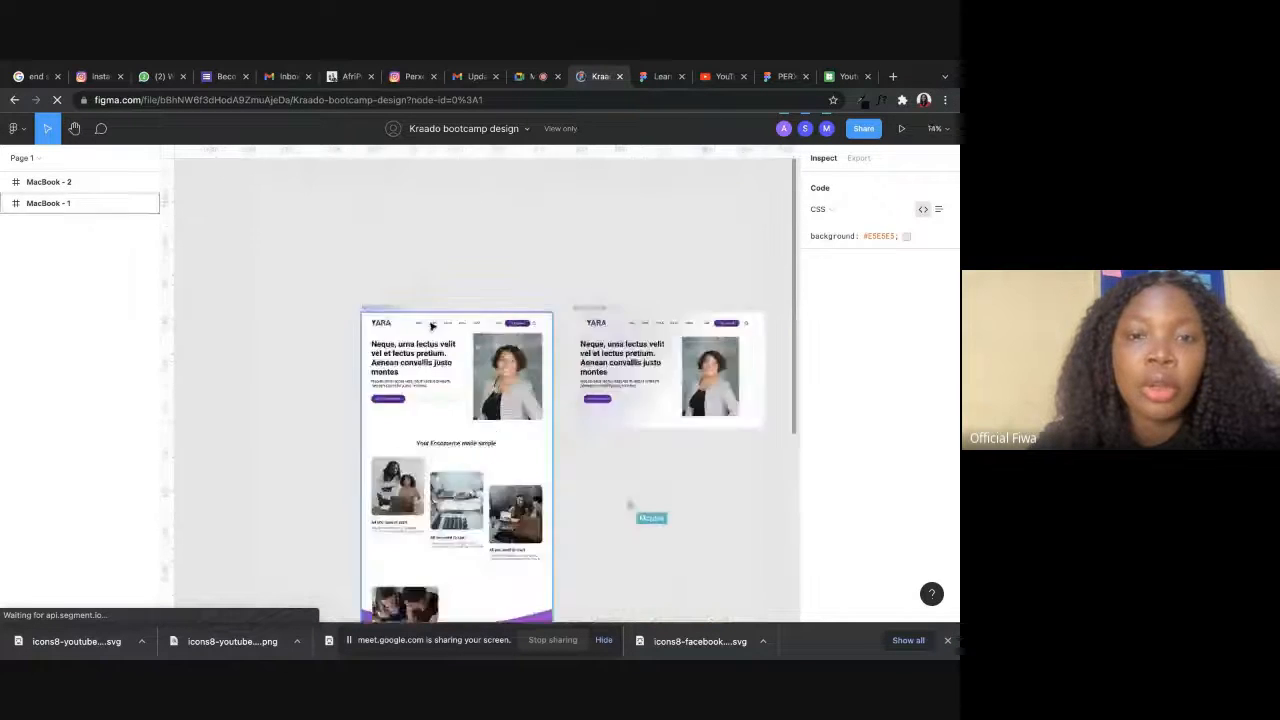
{"action": "left_click", "coordinate": [293, 271]}
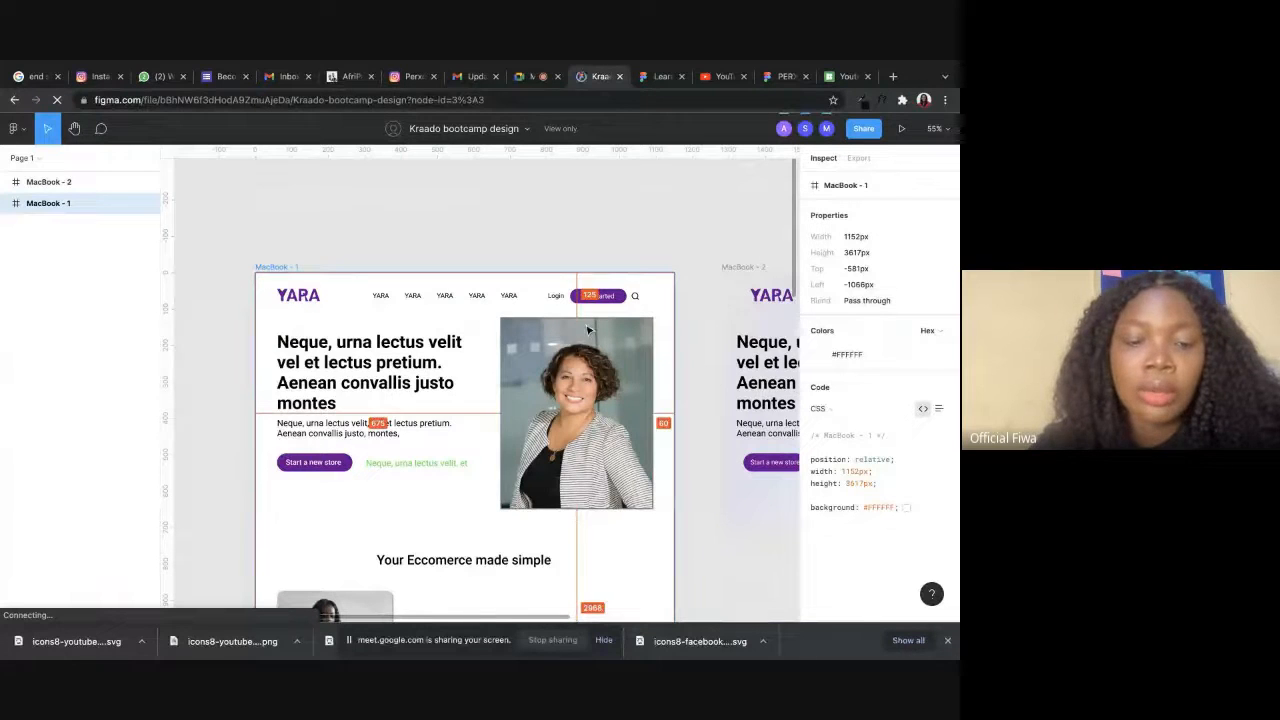
Switch to the Learning Design file and paste the copied MacBook frame into an empty area of the canvas.
{"action": "left_click", "coordinate": [644, 76]}
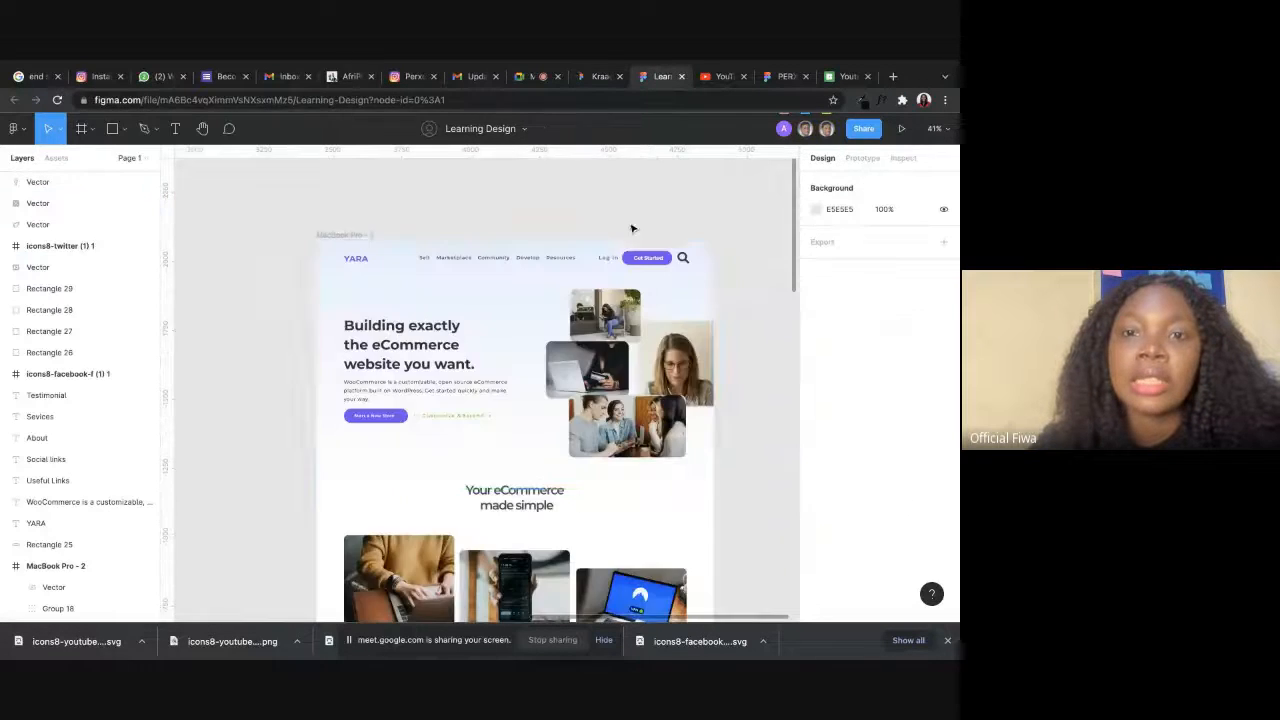
{"action": "scroll", "coordinate": [516, 271], "scroll_direction": "down", "scroll_amount": 5}
{"action": "key", "text": "ctrl+v"}
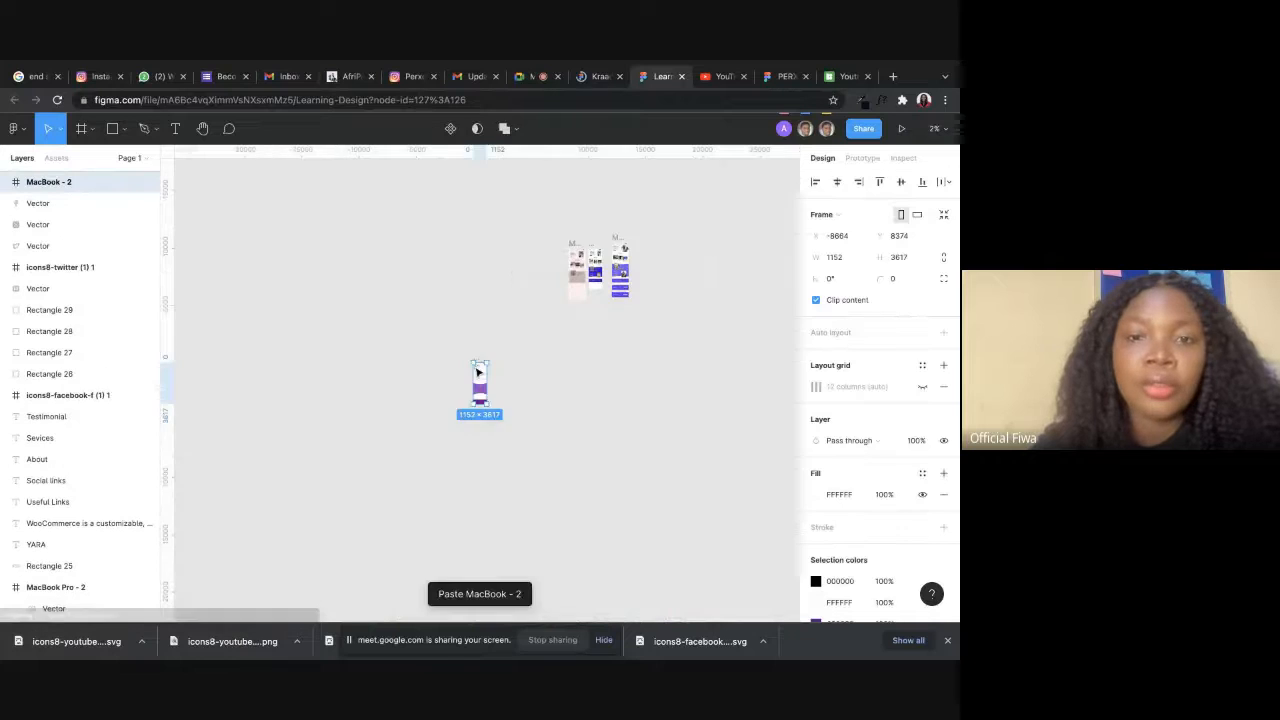
{"action": "scroll", "coordinate": [490, 375], "scroll_direction": "up", "scroll_amount": 10}
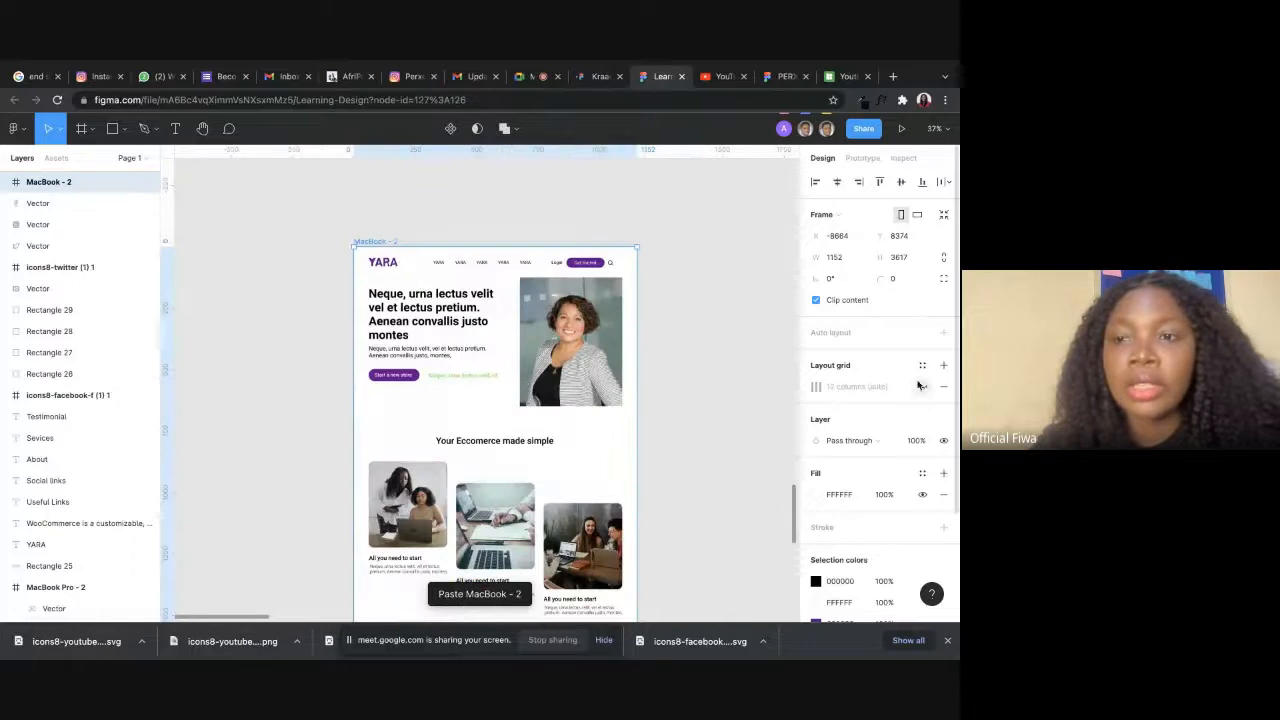
Show the 12-column layout grid on the pasted frame and check the navigation links against it.
{"action": "left_click", "coordinate": [922, 386]}
{"action": "scroll", "coordinate": [630, 290], "scroll_direction": "up", "scroll_amount": 3}
{"action": "scroll", "coordinate": [630, 293], "scroll_direction": "up", "scroll_amount": 2}
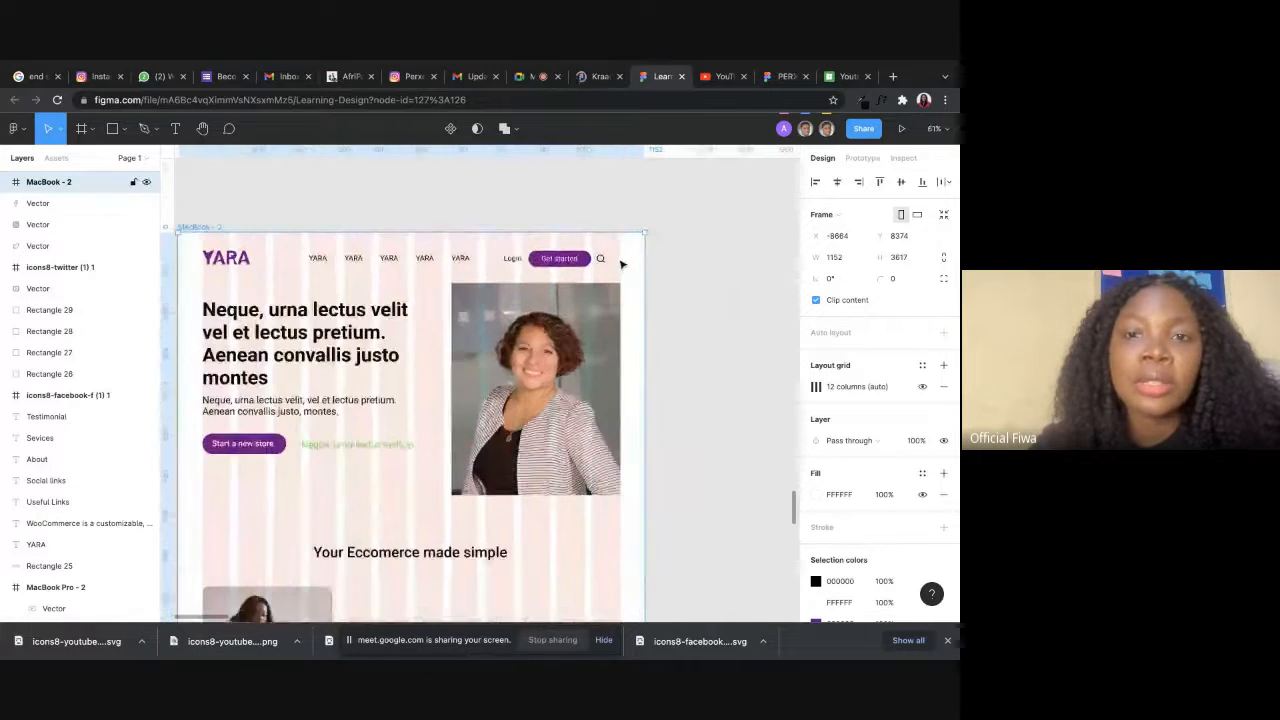
{"action": "scroll", "coordinate": [540, 277], "scroll_direction": "left", "scroll_amount": 3}
{"action": "left_click", "coordinate": [430, 238]}
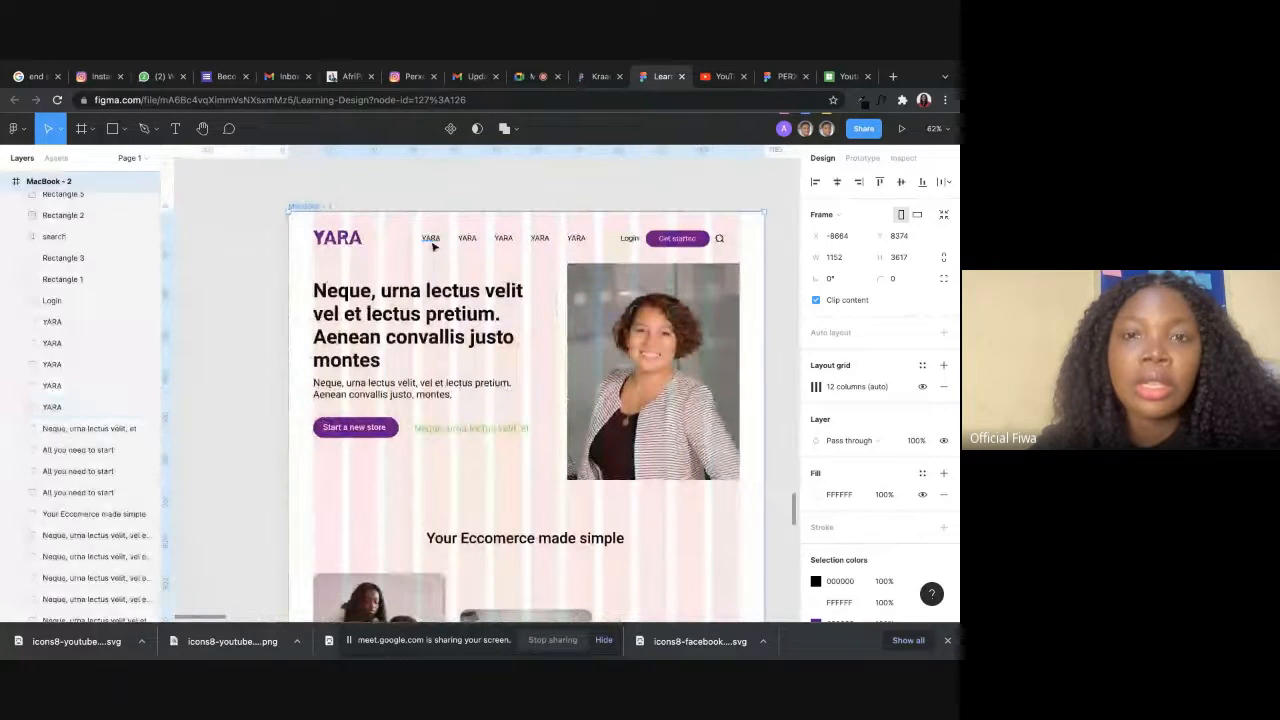
{"action": "left_click", "coordinate": [503, 238]}
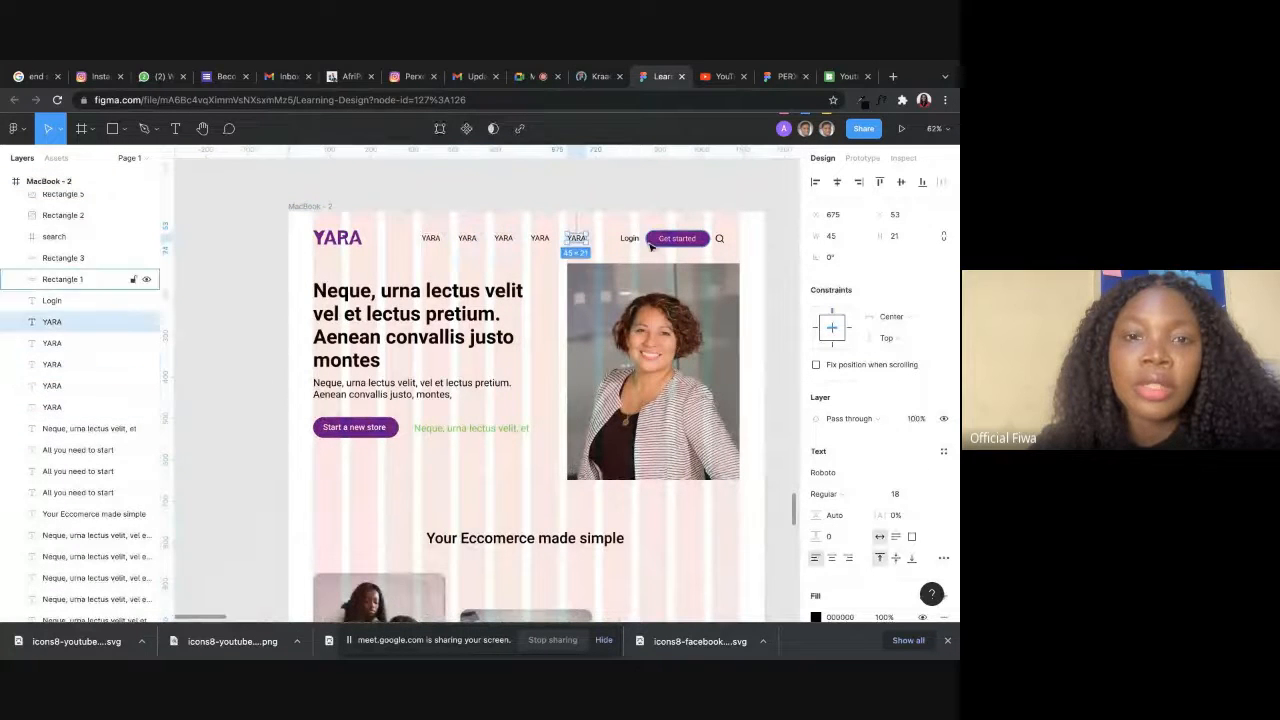
Set the hero heading's font size to 40 and shorten its text to "Neque, urna lectus velit vel et lectus pretium.".
{"action": "left_click", "coordinate": [432, 310]}
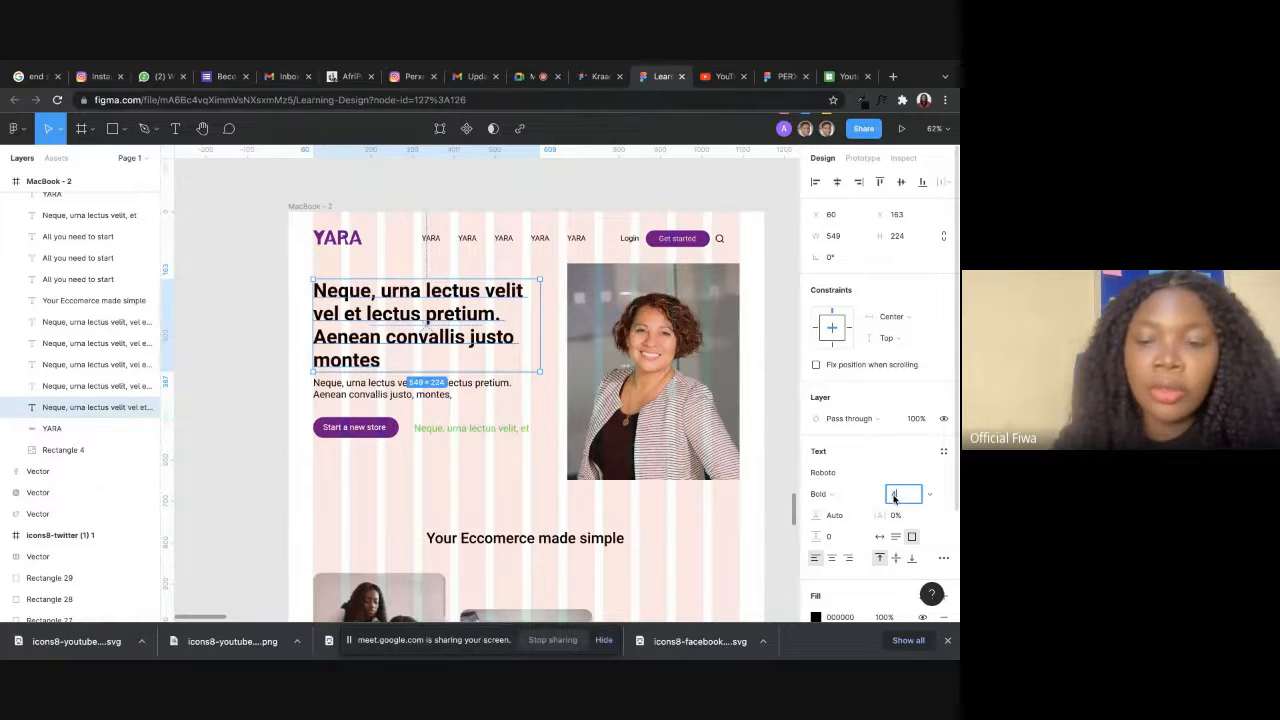
{"action": "key", "text": "Return"}
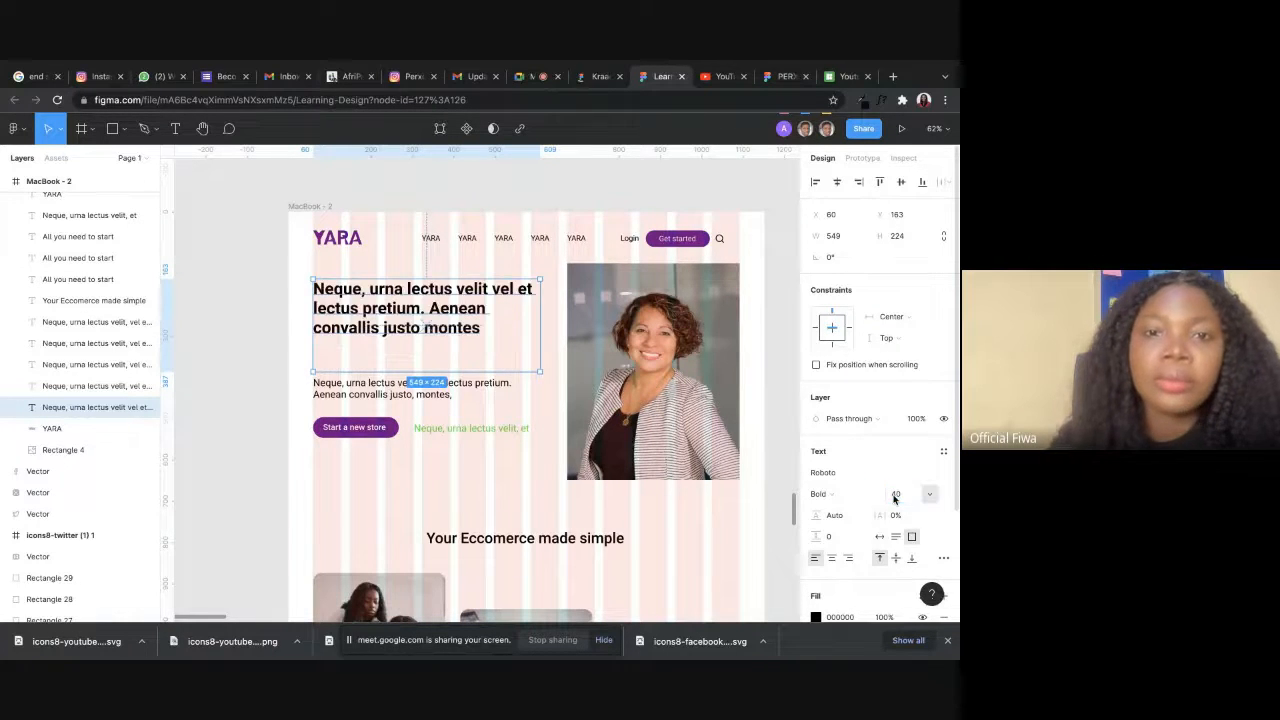
{"action": "double_click", "coordinate": [463, 323]}
{"action": "left_click_drag", "start_coordinate": [441, 308], "coordinate": [494, 376]}
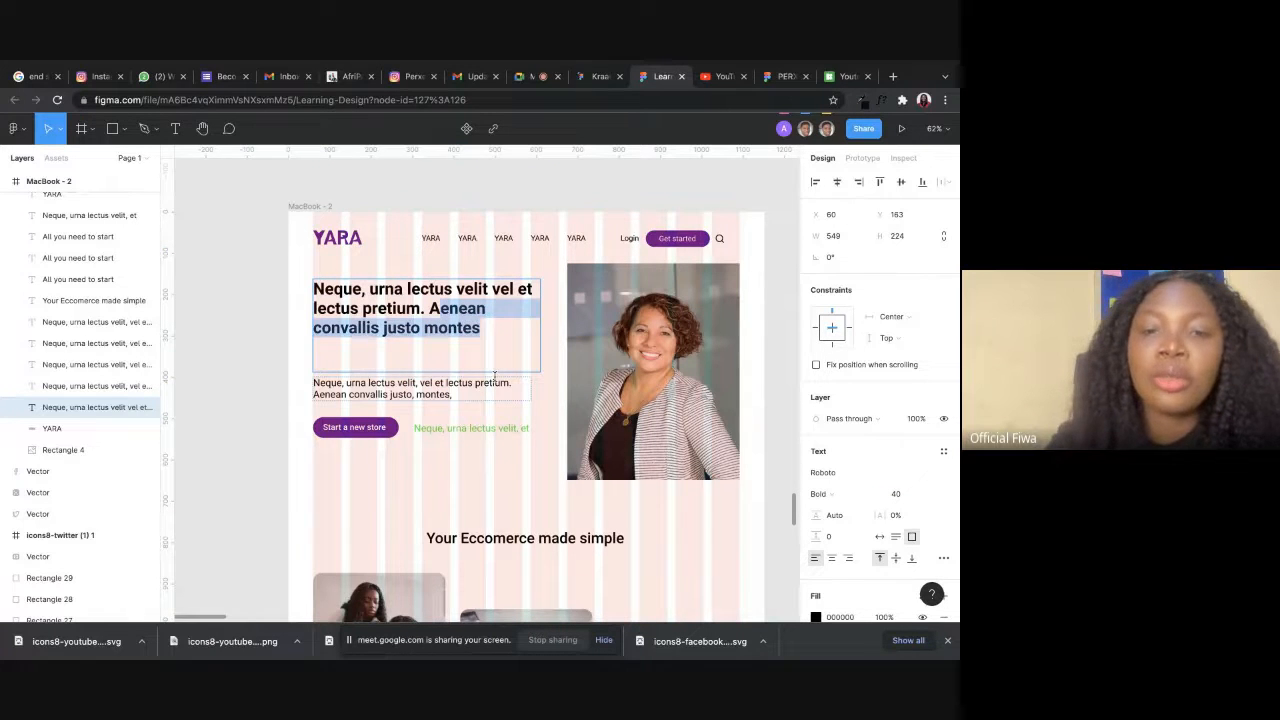
{"action": "key", "text": "BackSpace"}
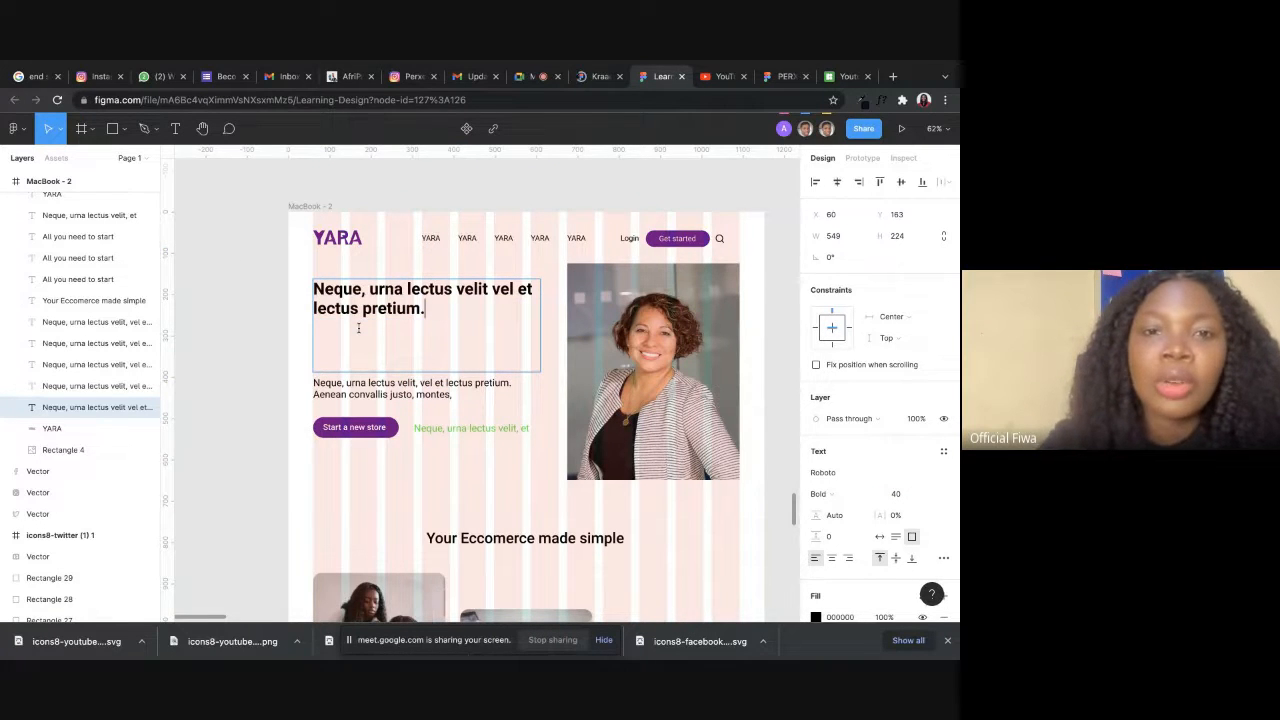
{"action": "key", "text": "Escape"}
Resize the heading's text box to 438 × 96 and bring the heading and its paragraph closer together.
{"action": "left_click_drag", "start_coordinate": [545, 330], "coordinate": [492, 310]}
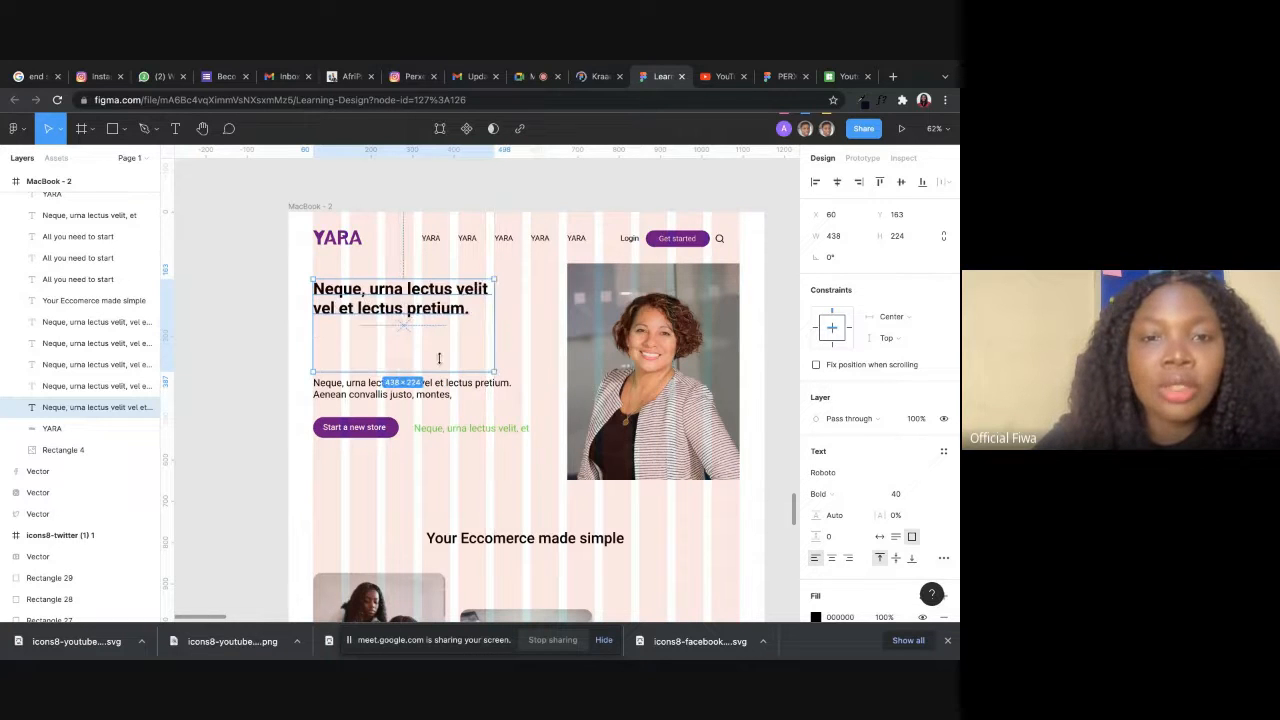
{"action": "left_click_drag", "start_coordinate": [438, 370], "coordinate": [443, 343]}
{"action": "left_click_drag", "start_coordinate": [437, 392], "coordinate": [434, 381]}
{"action": "left_click", "coordinate": [403, 455]}
Set the font size of the green text beside the Start a new store button to 18.
{"action": "left_click", "coordinate": [460, 429]}
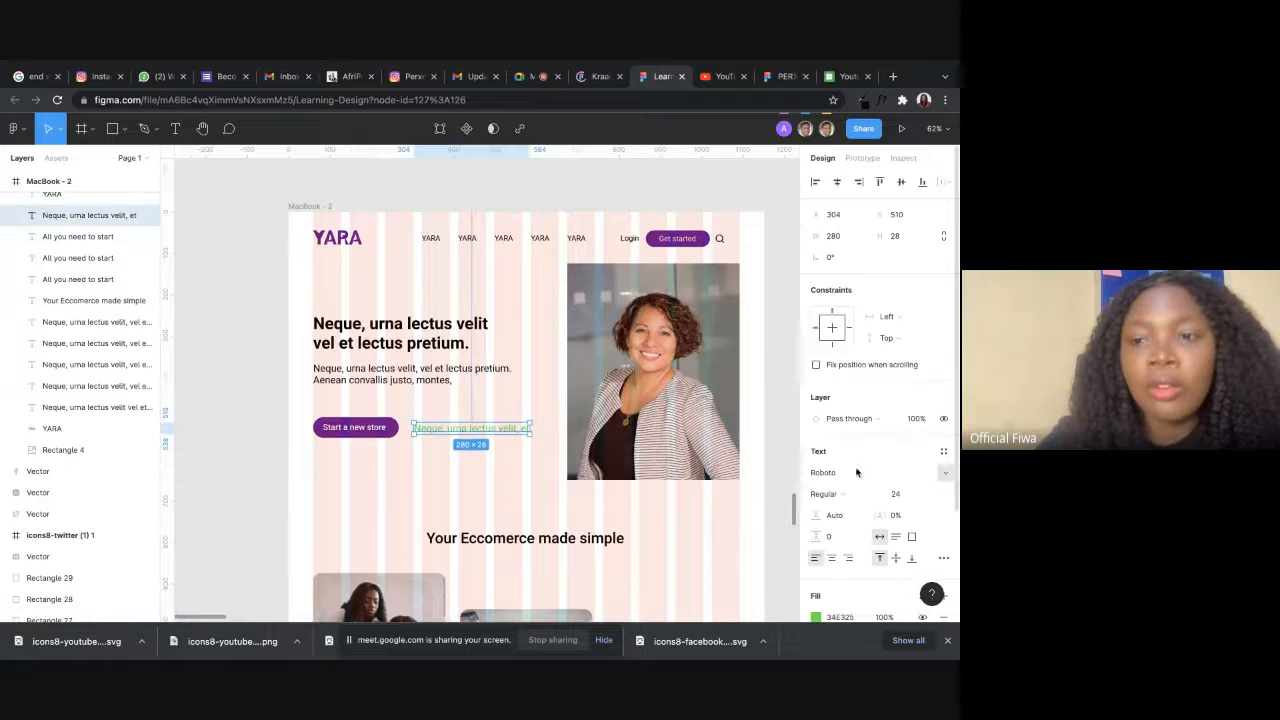
{"action": "left_click", "coordinate": [900, 496]}
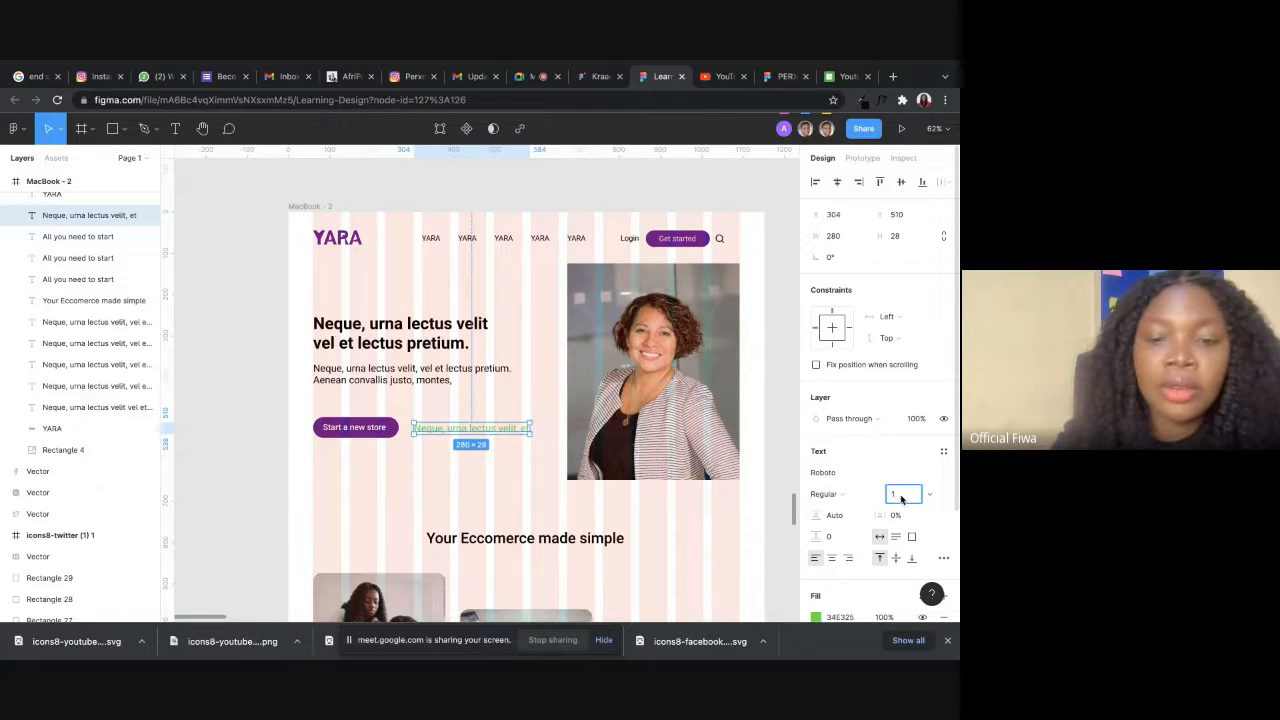
{"action": "key", "text": "Return"}
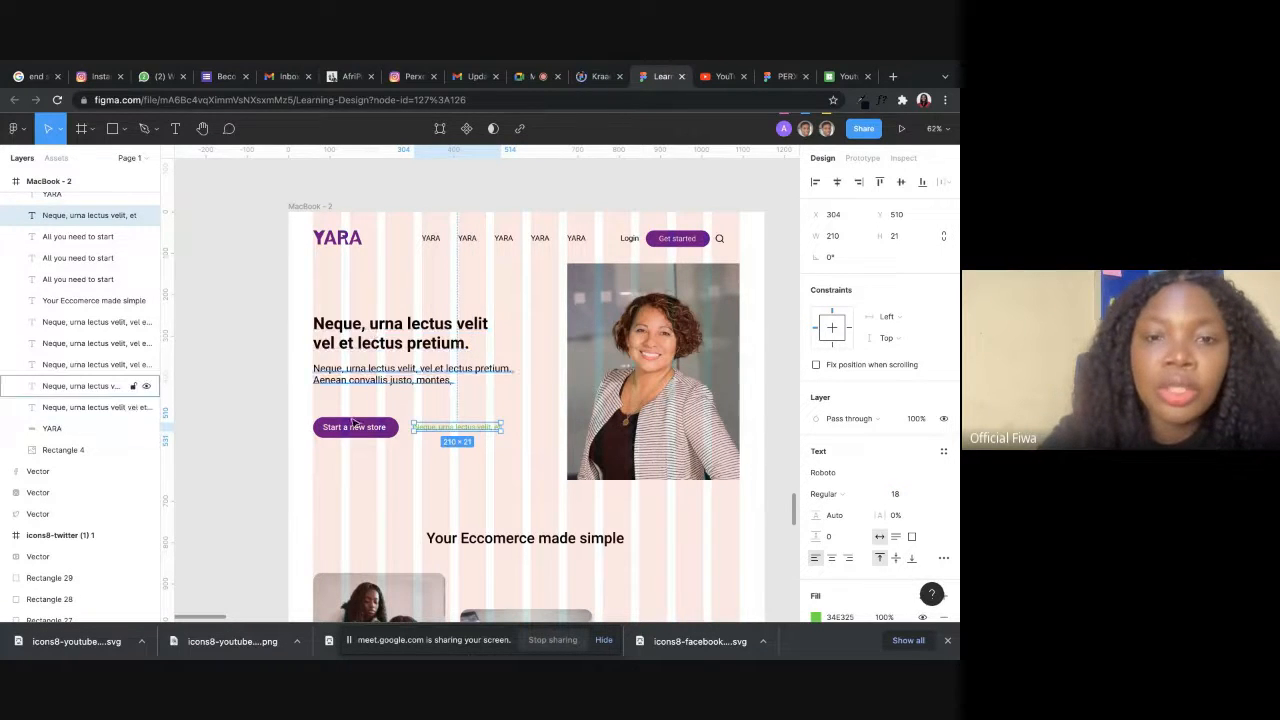
Move the Start a new store button and the green text up together, closer to the hero paragraph.
{"action": "left_click", "coordinate": [415, 485]}
{"action": "left_click_drag", "start_coordinate": [320, 459], "coordinate": [471, 417]}
{"action": "left_click", "coordinate": [481, 447]}
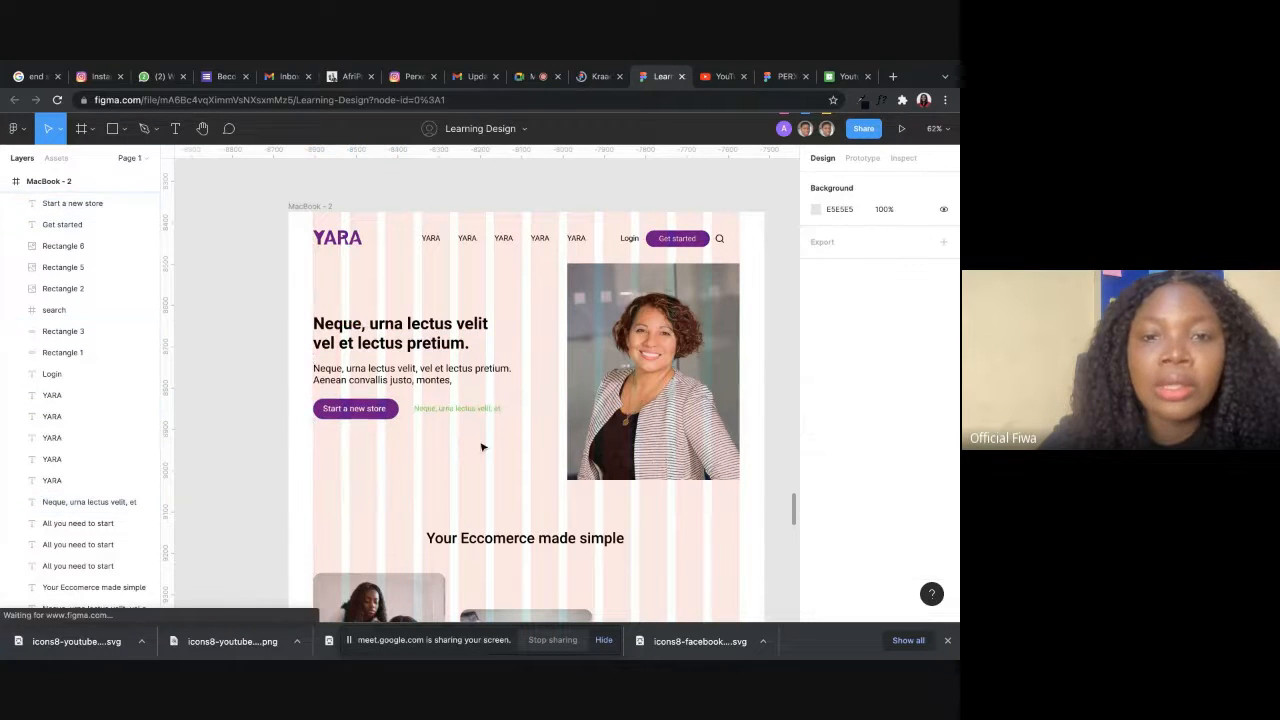
Change the hero heading's fill to dark grey 383838.
{"action": "left_click", "coordinate": [465, 346]}
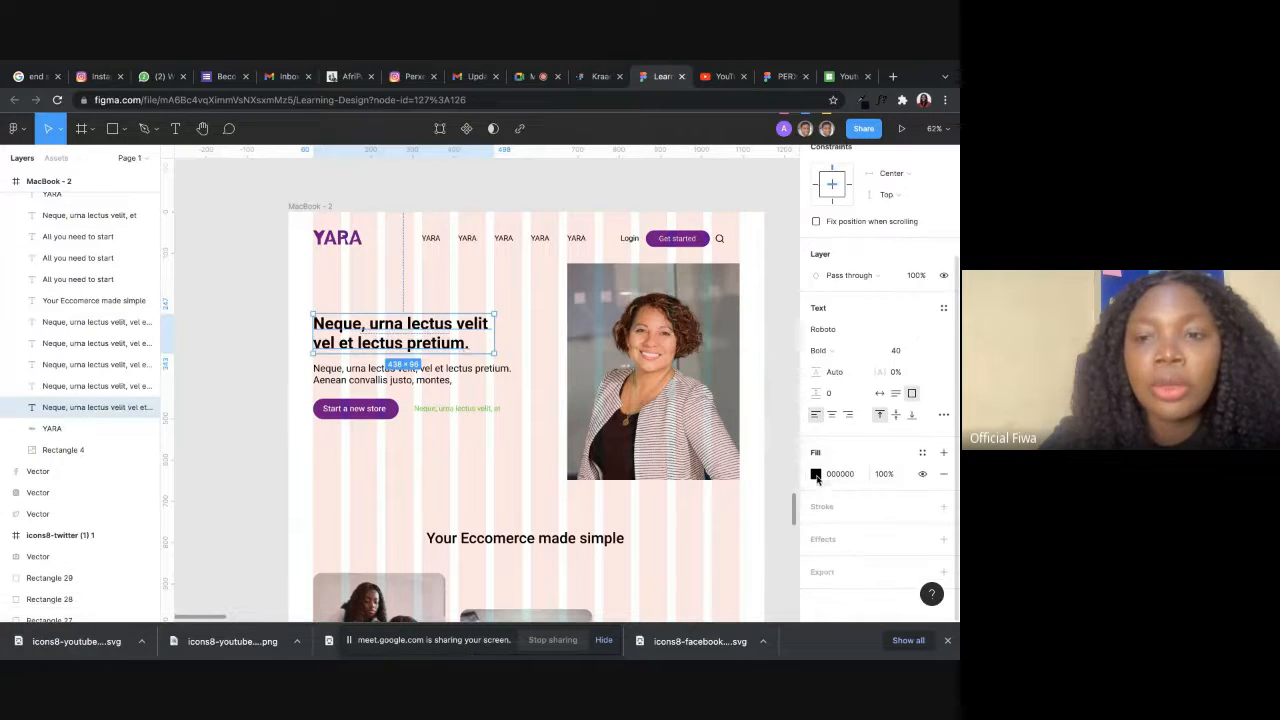
{"action": "left_click", "coordinate": [816, 474]}
{"action": "mouse_move", "coordinate": [732, 423]}
{"action": "left_mouse_down"}
{"action": "mouse_move", "coordinate": [624, 421]}
{"action": "mouse_move", "coordinate": [639, 410]}
{"action": "mouse_move", "coordinate": [643, 467]}
{"action": "mouse_move", "coordinate": [639, 413]}
{"action": "left_mouse_up"}
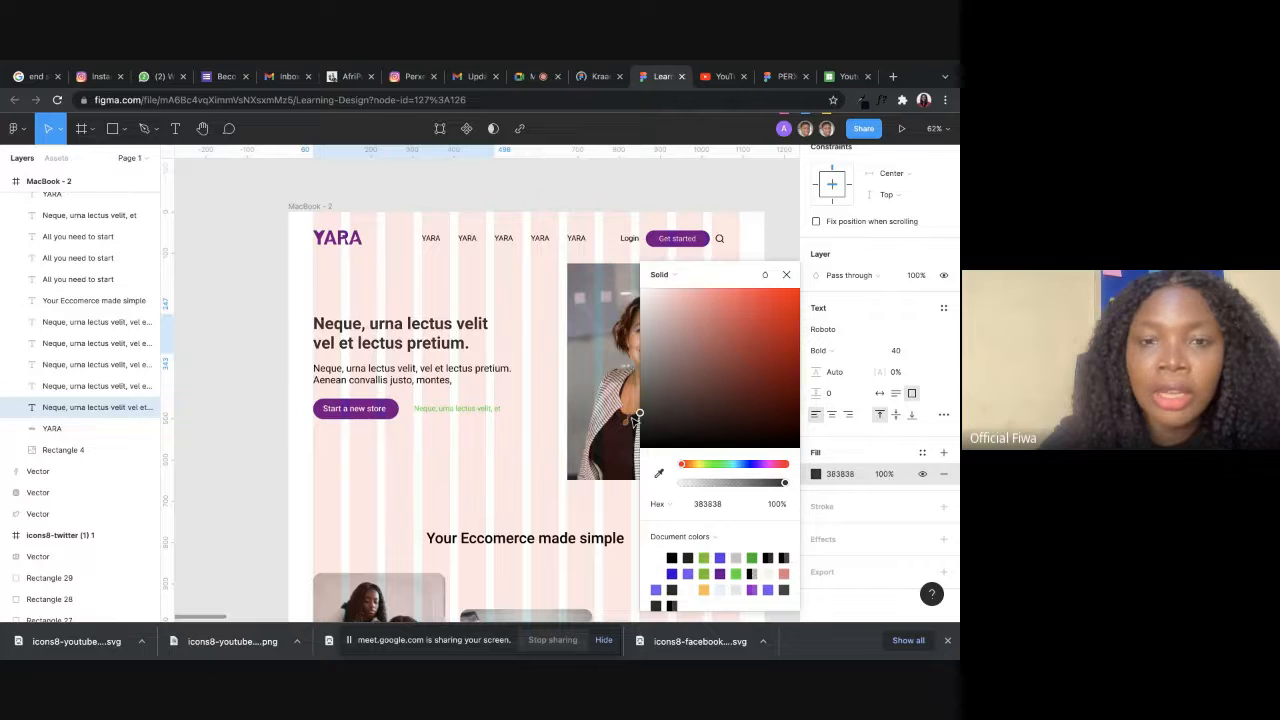
Change the hero paragraph's fill from black to medium grey 878787.
{"action": "left_click", "coordinate": [480, 476]}
{"action": "left_click", "coordinate": [480, 380]}
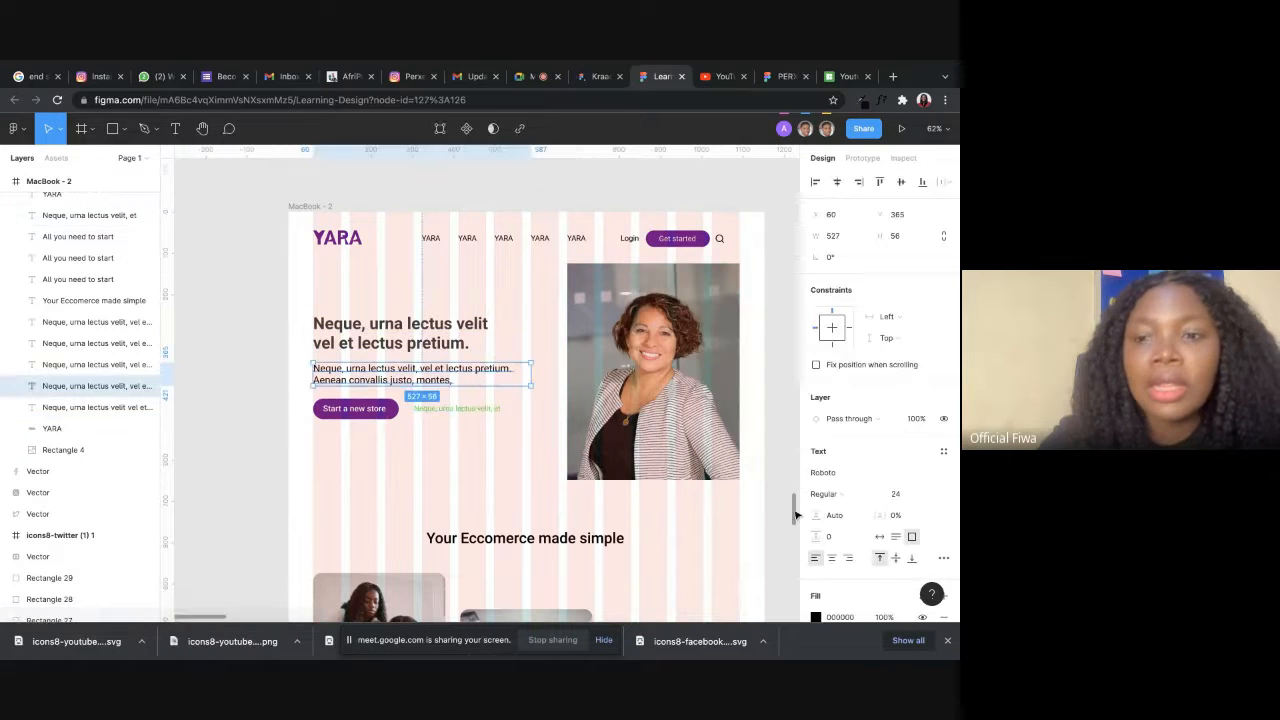
{"action": "scroll", "coordinate": [870, 554], "scroll_direction": "down", "scroll_amount": 3}
{"action": "scroll", "coordinate": [870, 554], "scroll_direction": "down", "scroll_amount": 1}
{"action": "left_click", "coordinate": [816, 473]}
{"action": "left_click_drag", "start_coordinate": [641, 446], "coordinate": [631, 376]}
{"action": "left_click", "coordinate": [520, 468]}
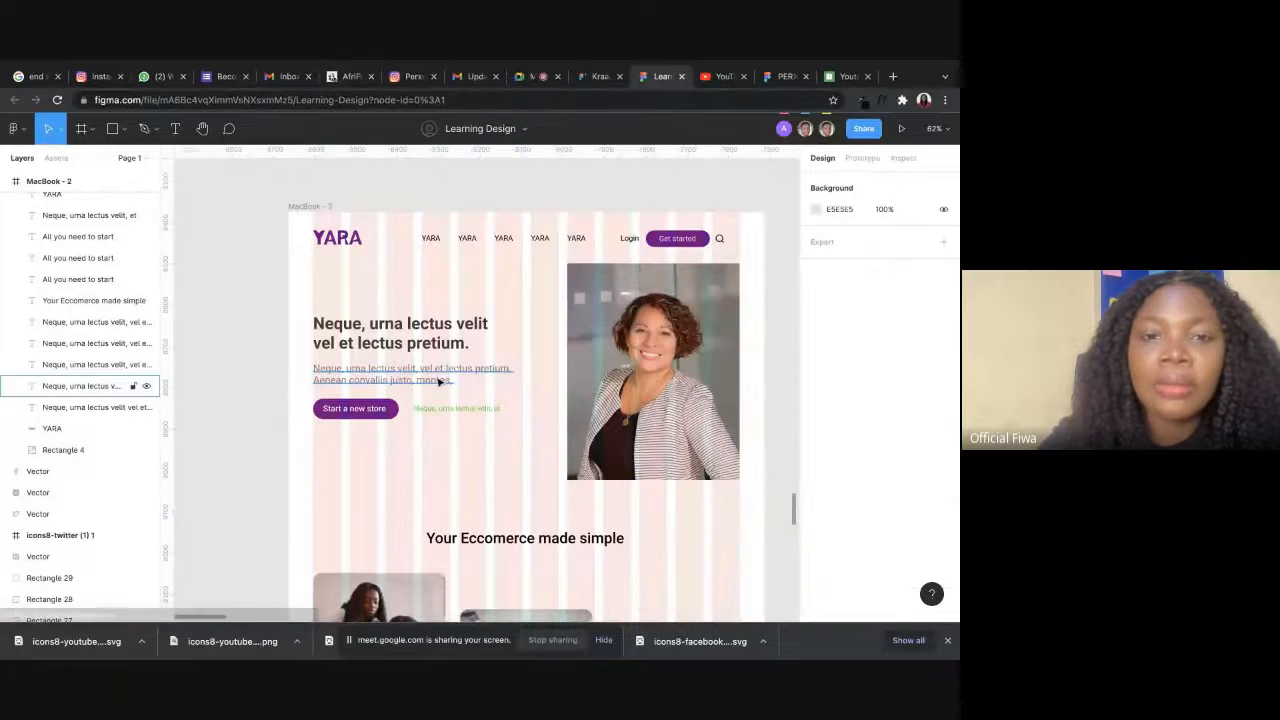
Narrow the hero paragraph's text box to 484 × 56 and move it slightly closer to the heading.
{"action": "left_click", "coordinate": [525, 378]}
{"action": "left_click_drag", "start_coordinate": [530, 371], "coordinate": [440, 374]}
{"action": "left_click", "coordinate": [491, 303]}
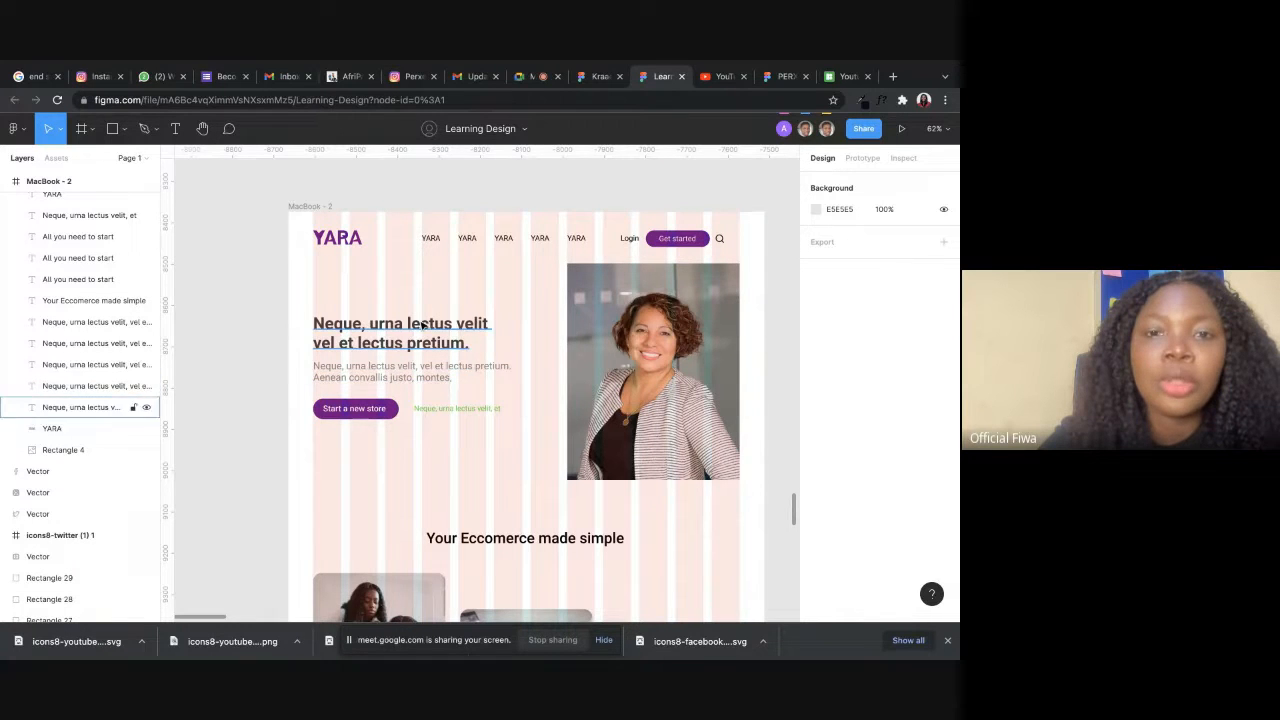
{"action": "left_click", "coordinate": [470, 330]}
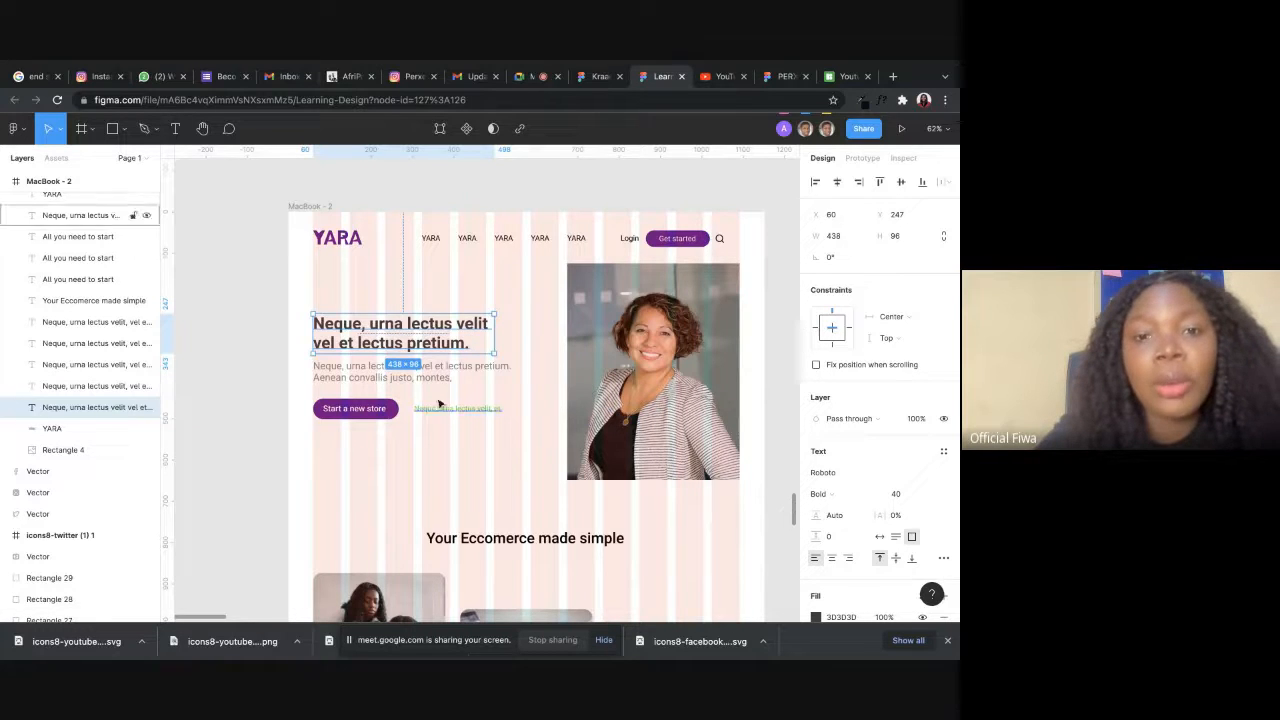
{"action": "left_click", "coordinate": [463, 379]}
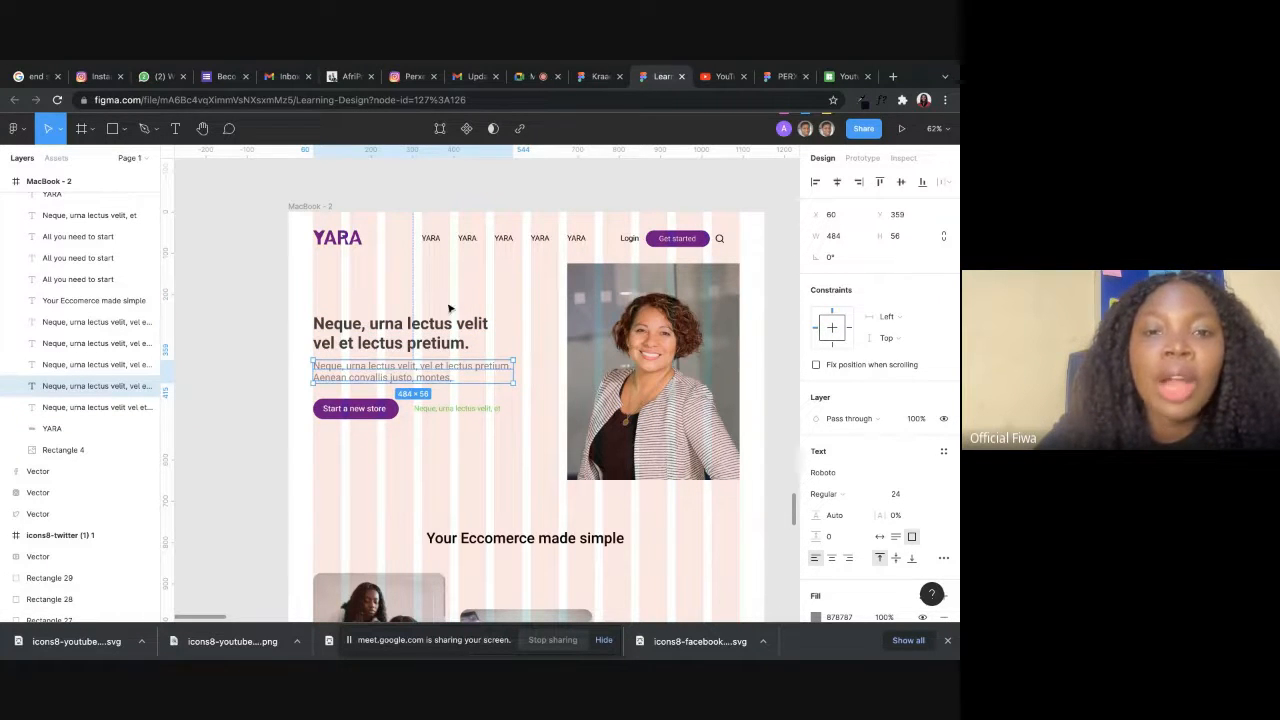
{"action": "left_click", "coordinate": [478, 300]}
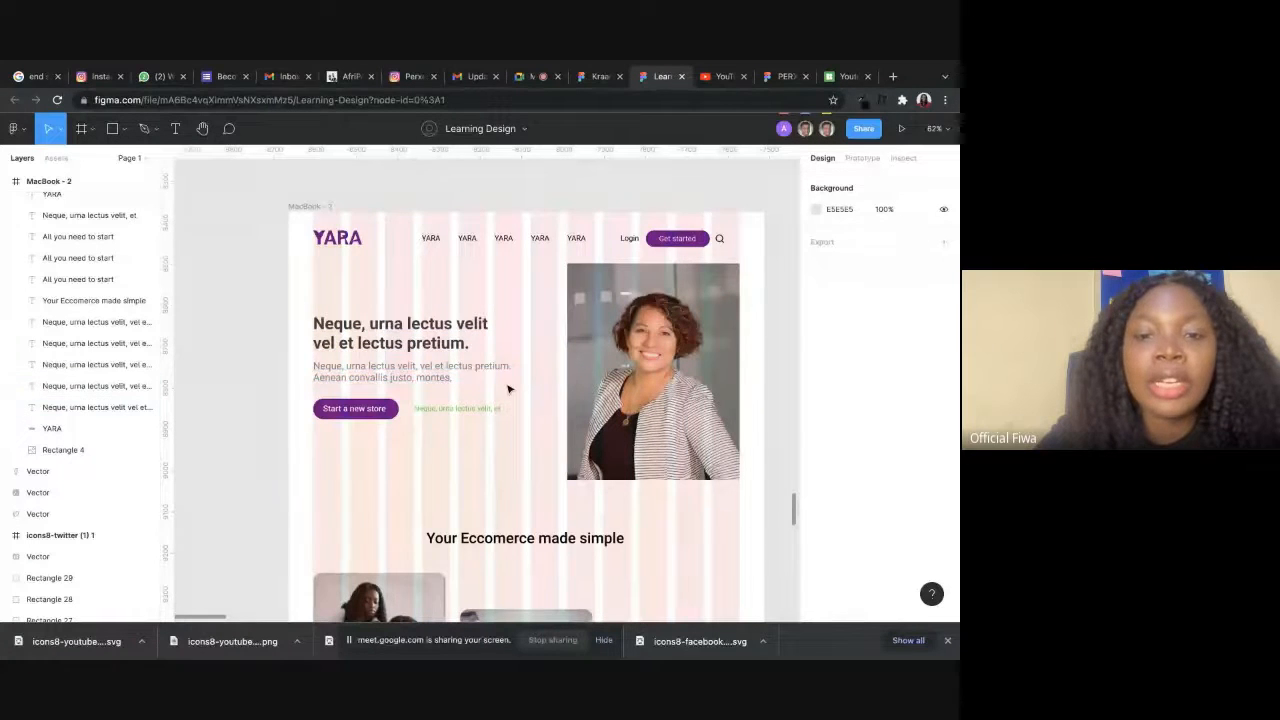
Move the green text in the hero section slightly closer to the Start a new store button.
{"action": "scroll", "coordinate": [518, 460], "scroll_direction": "down", "scroll_amount": 5}
{"action": "scroll", "coordinate": [457, 334], "scroll_direction": "up", "scroll_amount": 2}
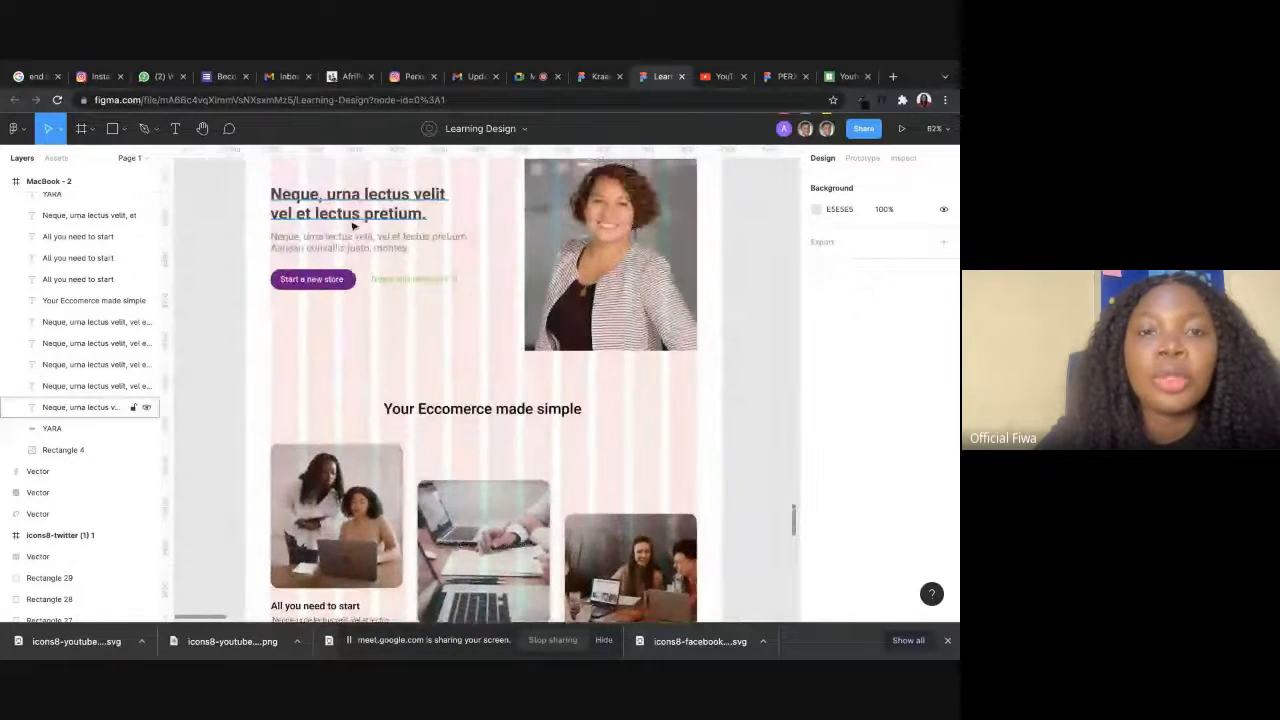
{"action": "scroll", "coordinate": [471, 462], "scroll_direction": "down", "scroll_amount": 3}
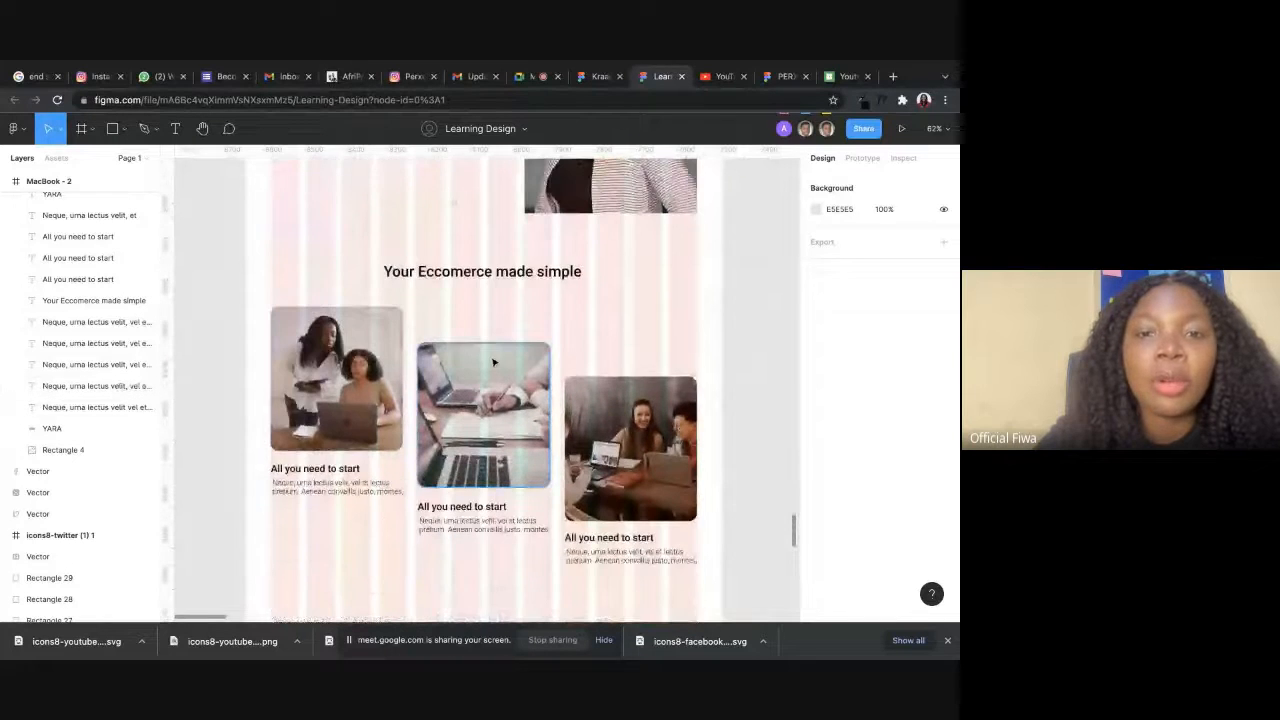
{"action": "scroll", "coordinate": [430, 270], "scroll_direction": "up", "scroll_amount": 2}
{"action": "left_click", "coordinate": [424, 255]}
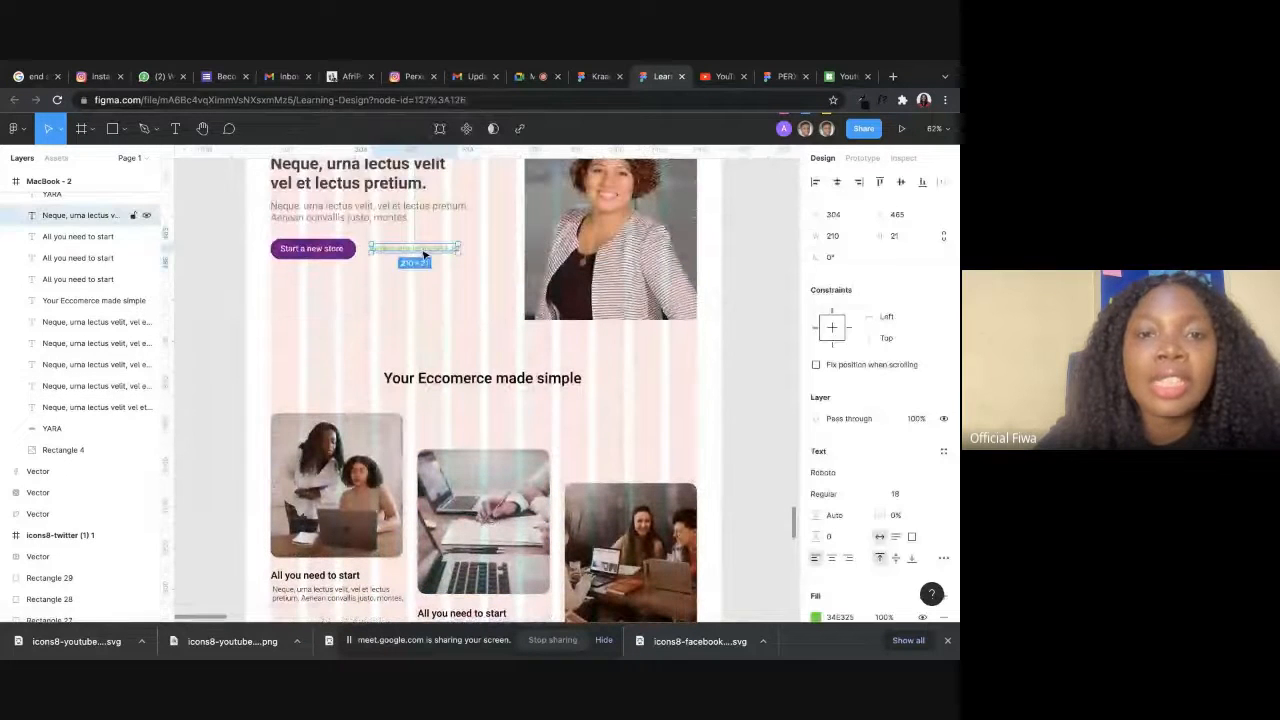
{"action": "left_click", "coordinate": [480, 330]}
Flatten the curved upper and lower edges of the purple section with the Bend tool.
{"action": "scroll", "coordinate": [500, 380], "scroll_direction": "down", "scroll_amount": 2}
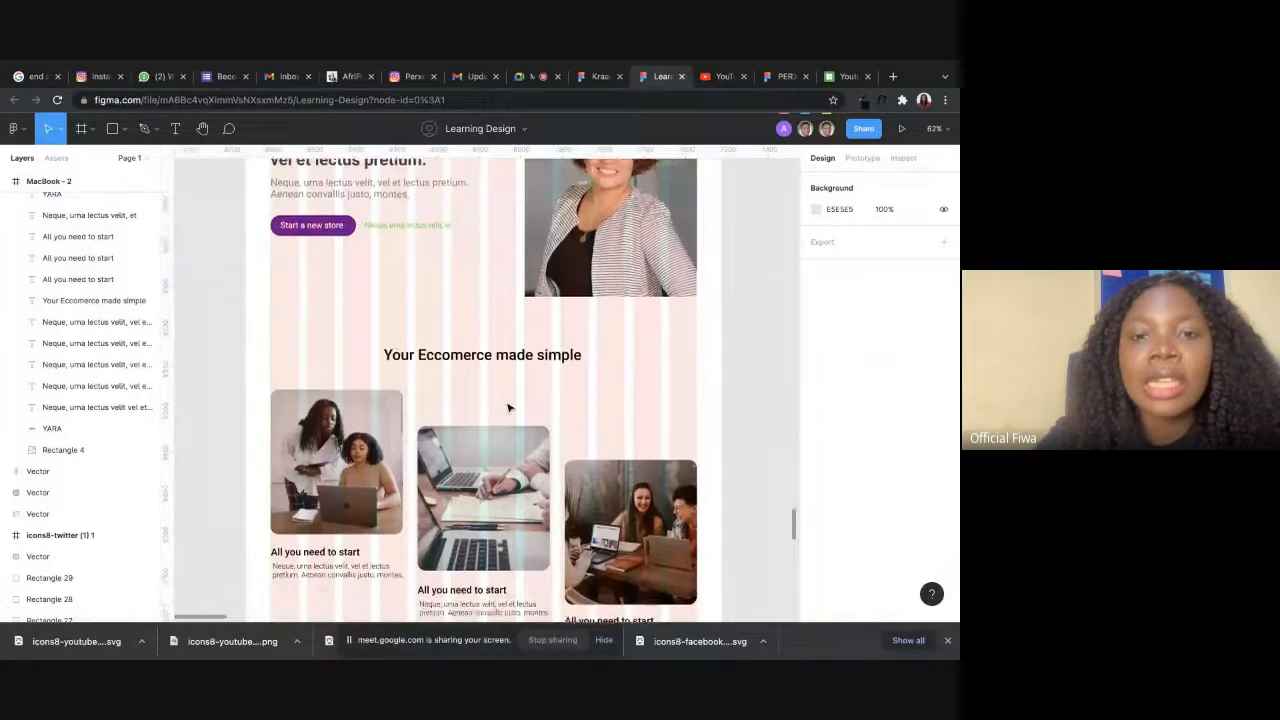
{"action": "scroll", "coordinate": [513, 405], "scroll_direction": "down", "scroll_amount": 10}
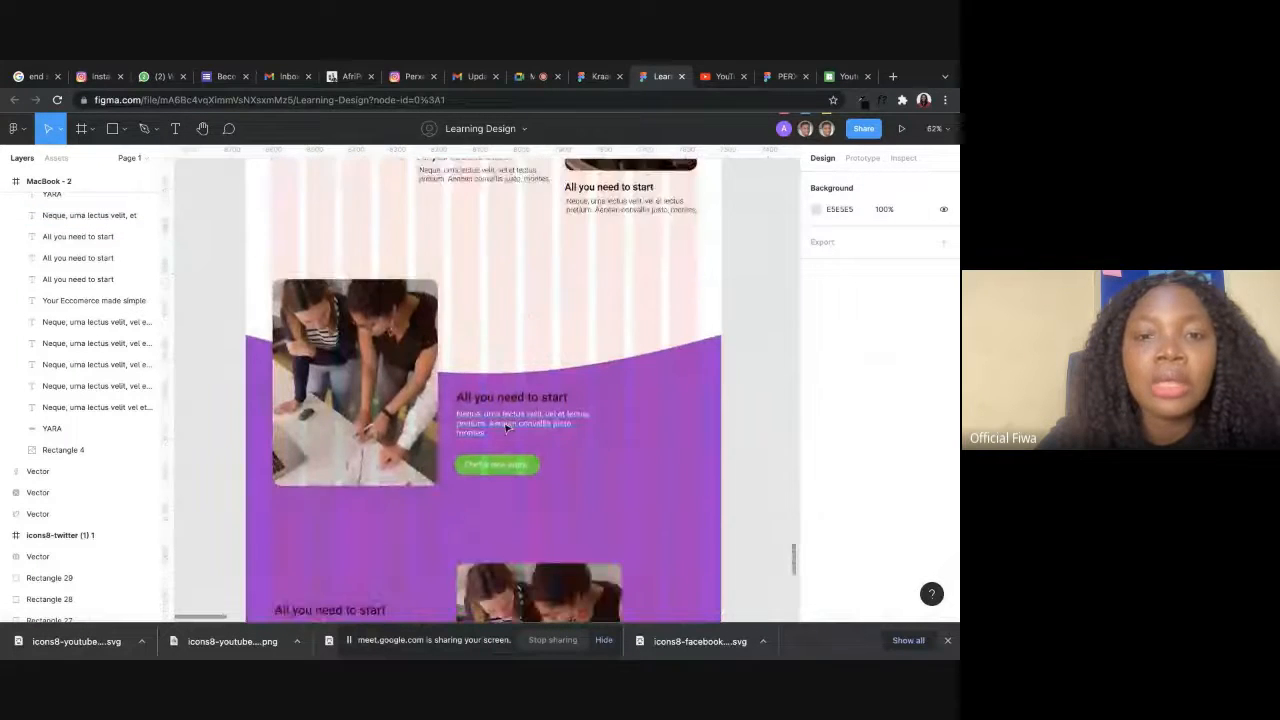
{"action": "scroll", "coordinate": [505, 428], "scroll_direction": "down", "scroll_amount": 5}
{"action": "scroll", "coordinate": [505, 428], "scroll_direction": "up", "scroll_amount": 4}
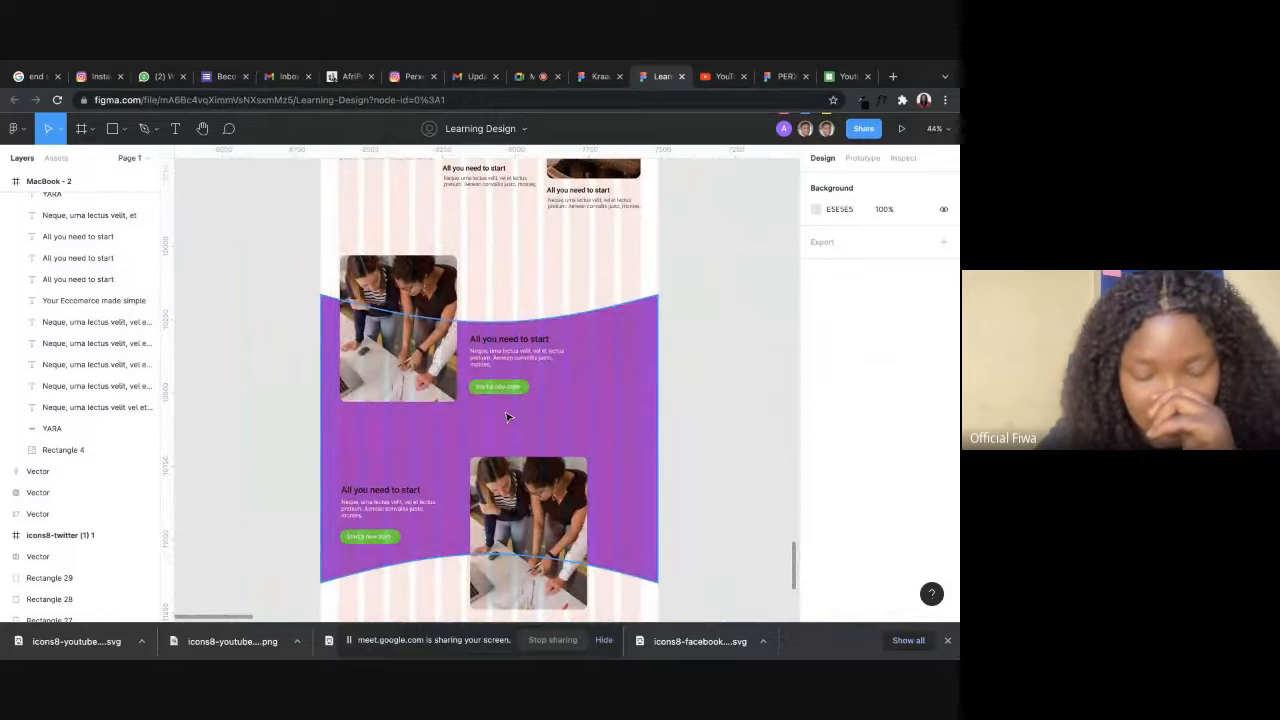
{"action": "left_click", "coordinate": [630, 349]}
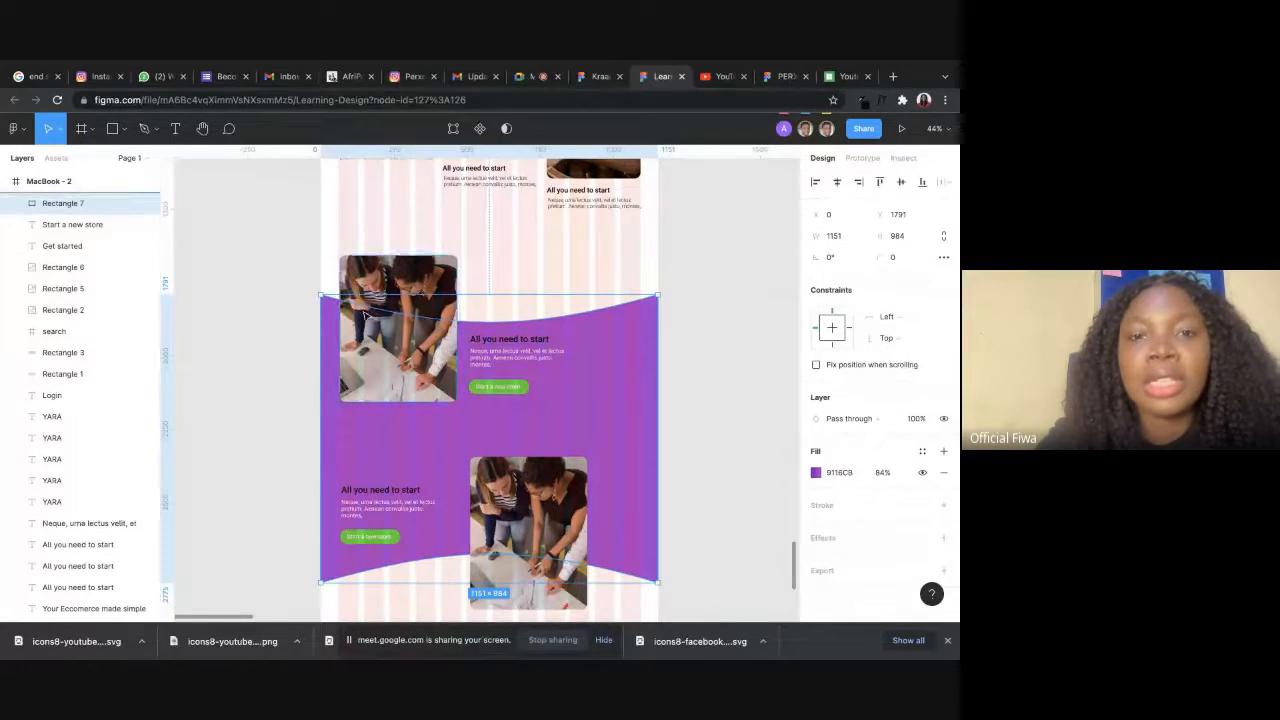
{"action": "left_click", "coordinate": [453, 128]}
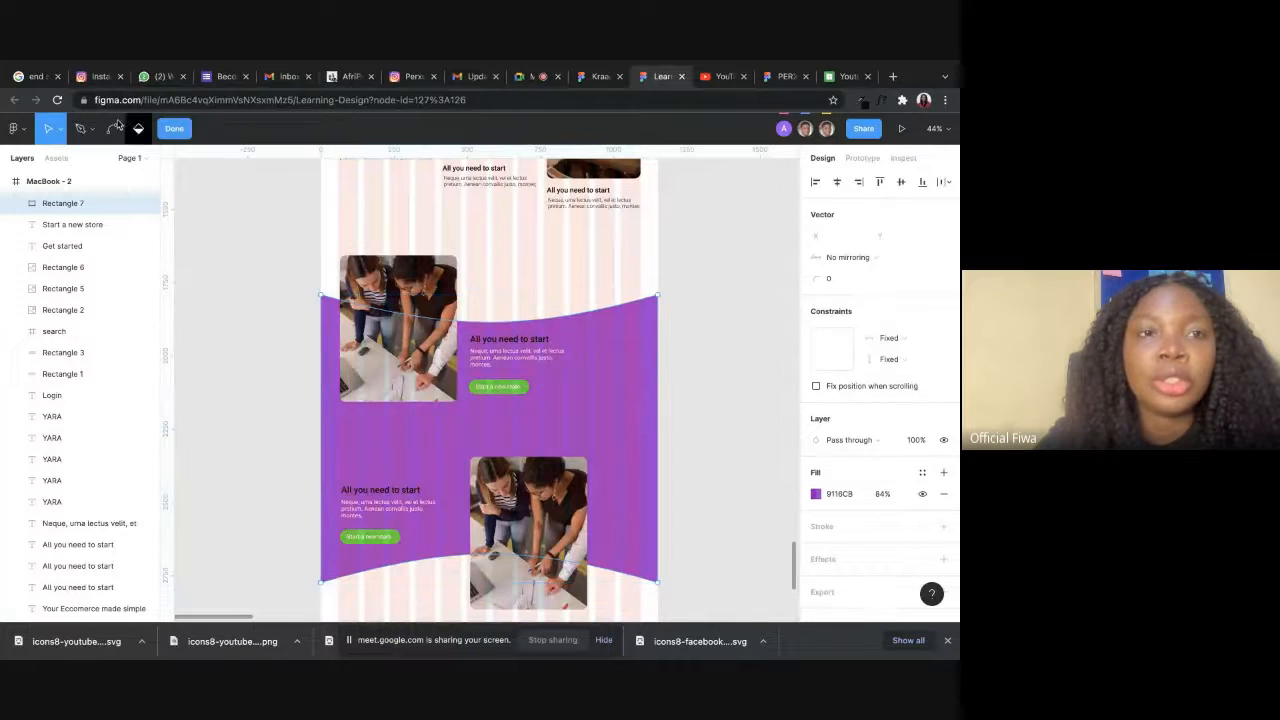
{"action": "left_click", "coordinate": [110, 129]}
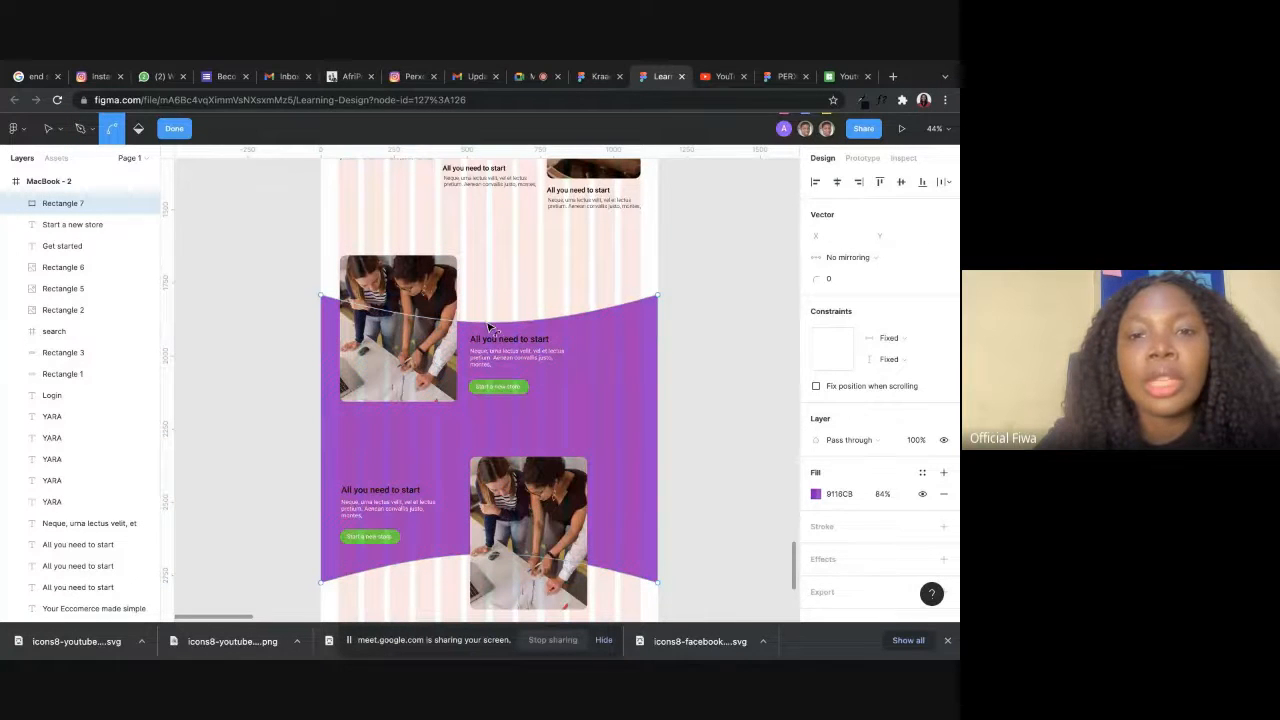
{"action": "left_click_drag", "start_coordinate": [488, 321], "coordinate": [488, 303]}
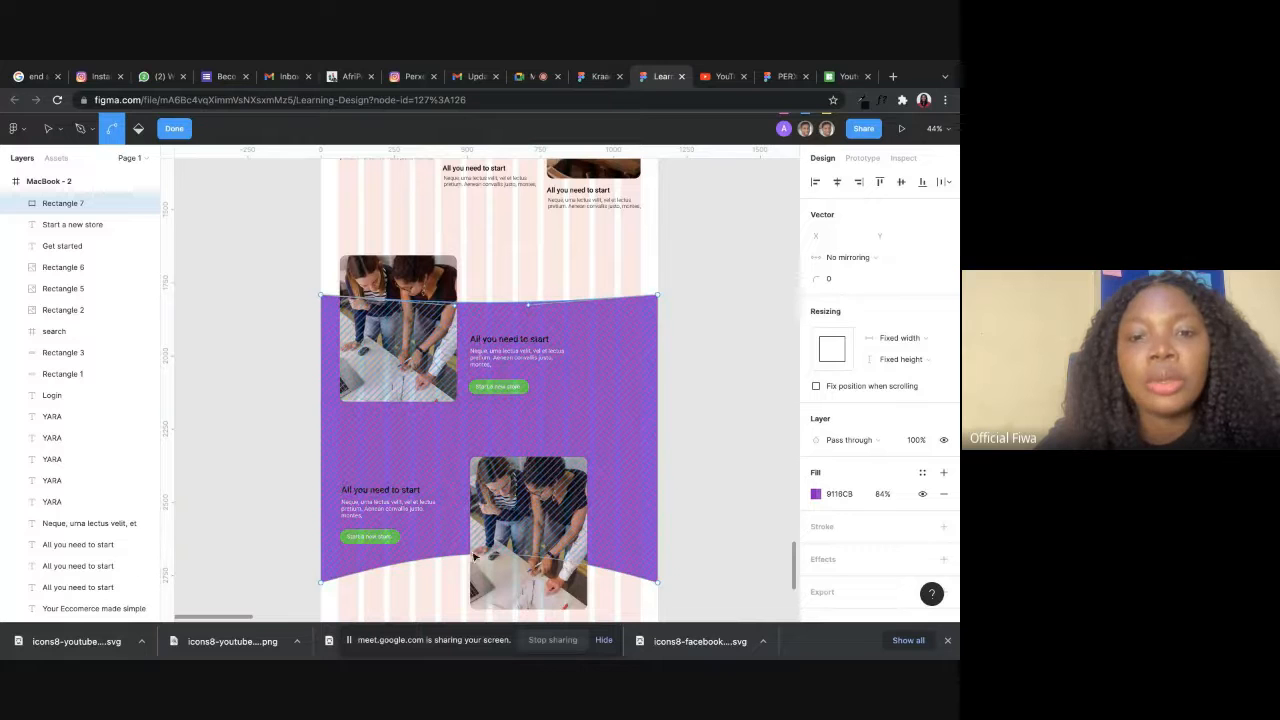
{"action": "mouse_move", "coordinate": [485, 554]}
{"action": "left_mouse_down"}
{"action": "mouse_move", "coordinate": [496, 565]}
{"action": "mouse_move", "coordinate": [502, 550]}
{"action": "mouse_move", "coordinate": [491, 571]}
{"action": "left_mouse_up"}
{"action": "left_click", "coordinate": [49, 130]}
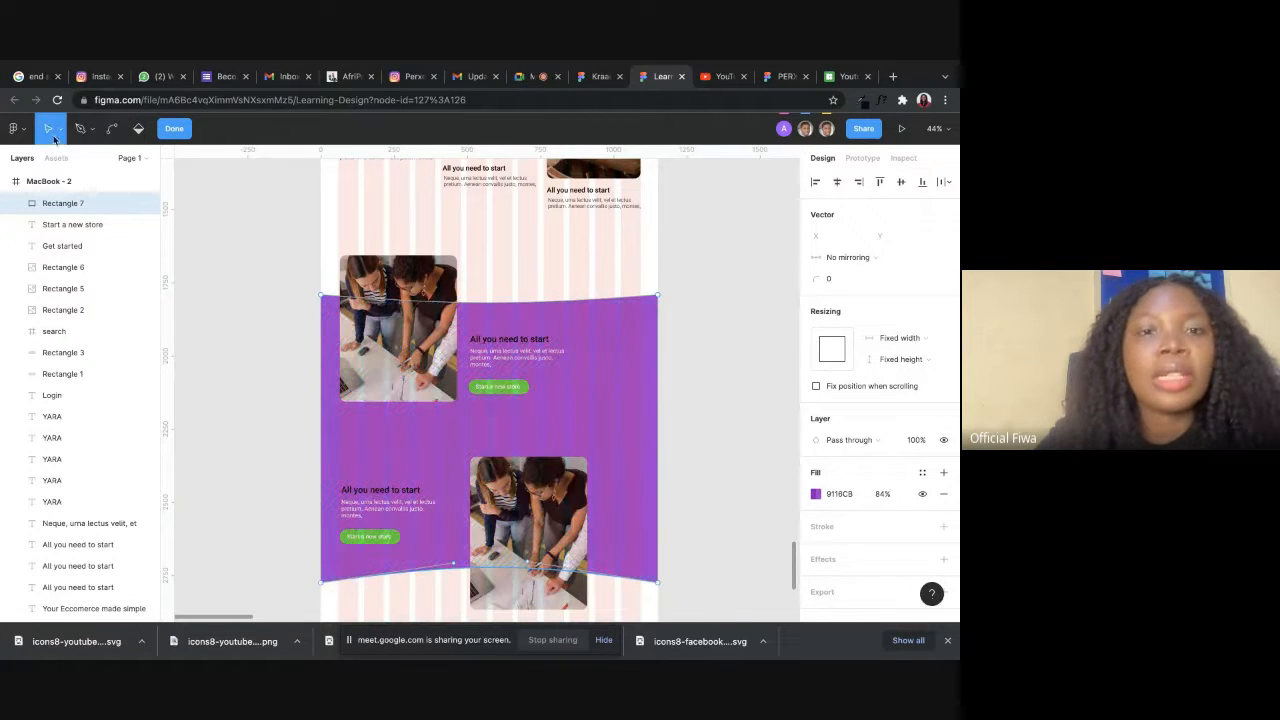
{"action": "scroll", "coordinate": [271, 337], "scroll_direction": "right", "scroll_amount": 3}
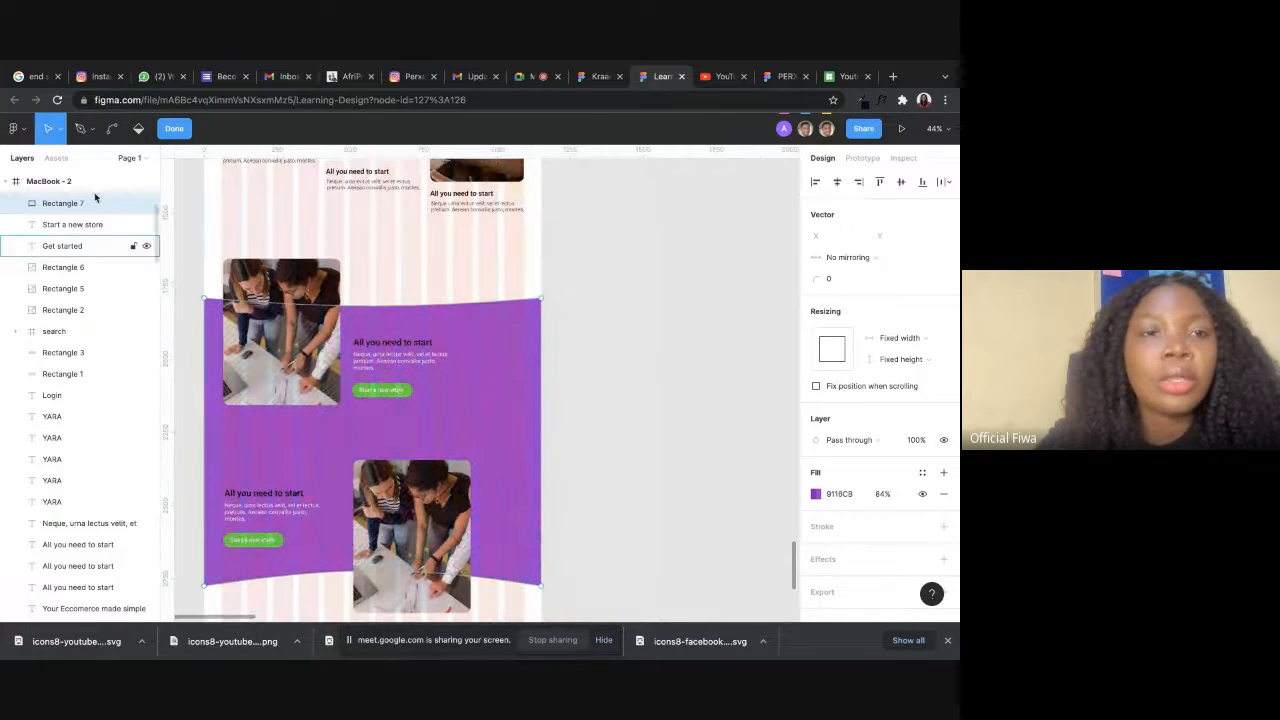
{"action": "left_click", "coordinate": [184, 128]}
{"action": "left_click", "coordinate": [627, 277]}
Shift the upper text block and button in the purple section right to X 596, and move the neighbouring image right and slightly down.
{"action": "left_click", "coordinate": [430, 343]}
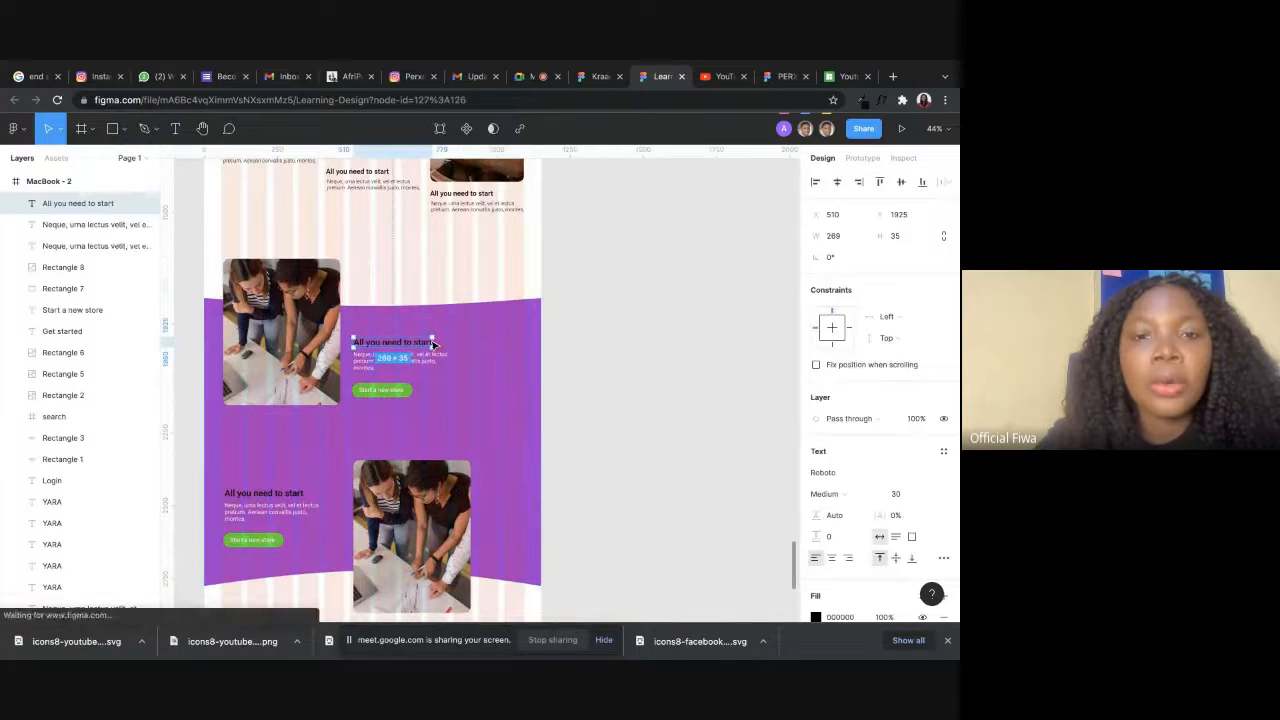
{"action": "left_click", "coordinate": [446, 357], "text": "shift"}
{"action": "left_click", "coordinate": [406, 392], "text": "shift"}
{"action": "left_click", "coordinate": [397, 390], "text": "shift"}
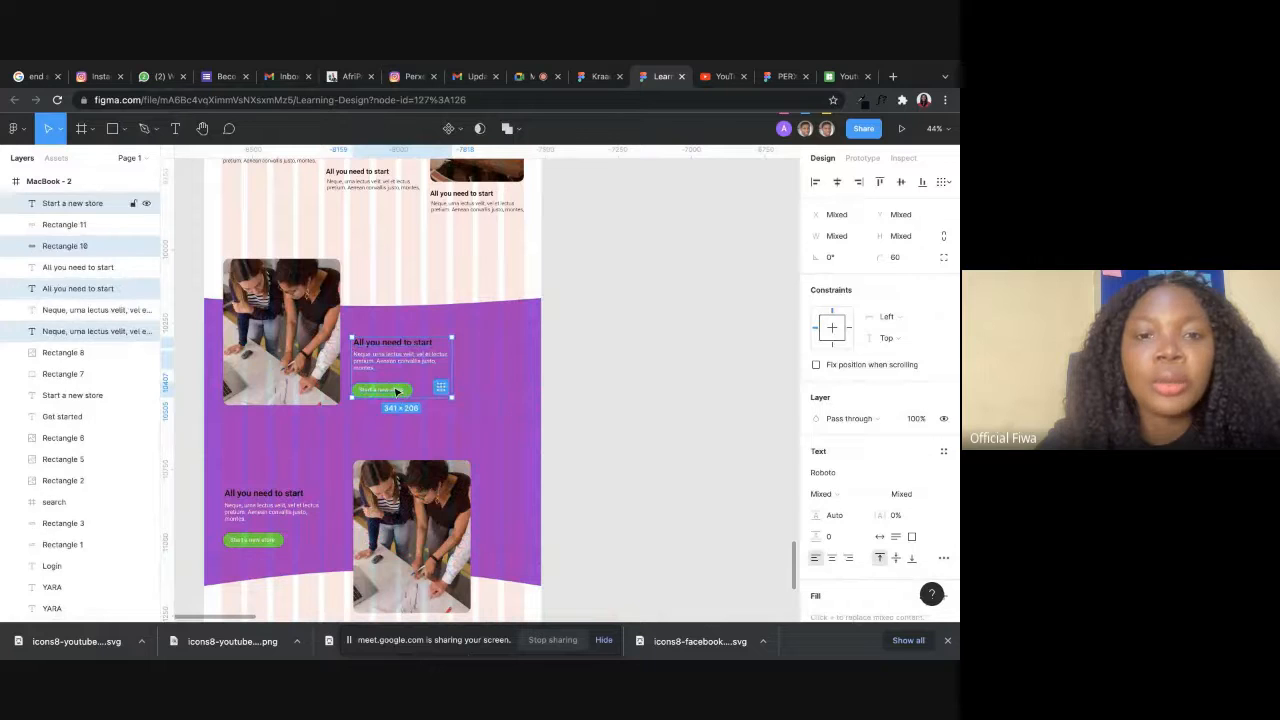
{"action": "left_click_drag", "start_coordinate": [397, 390], "coordinate": [423, 390]}
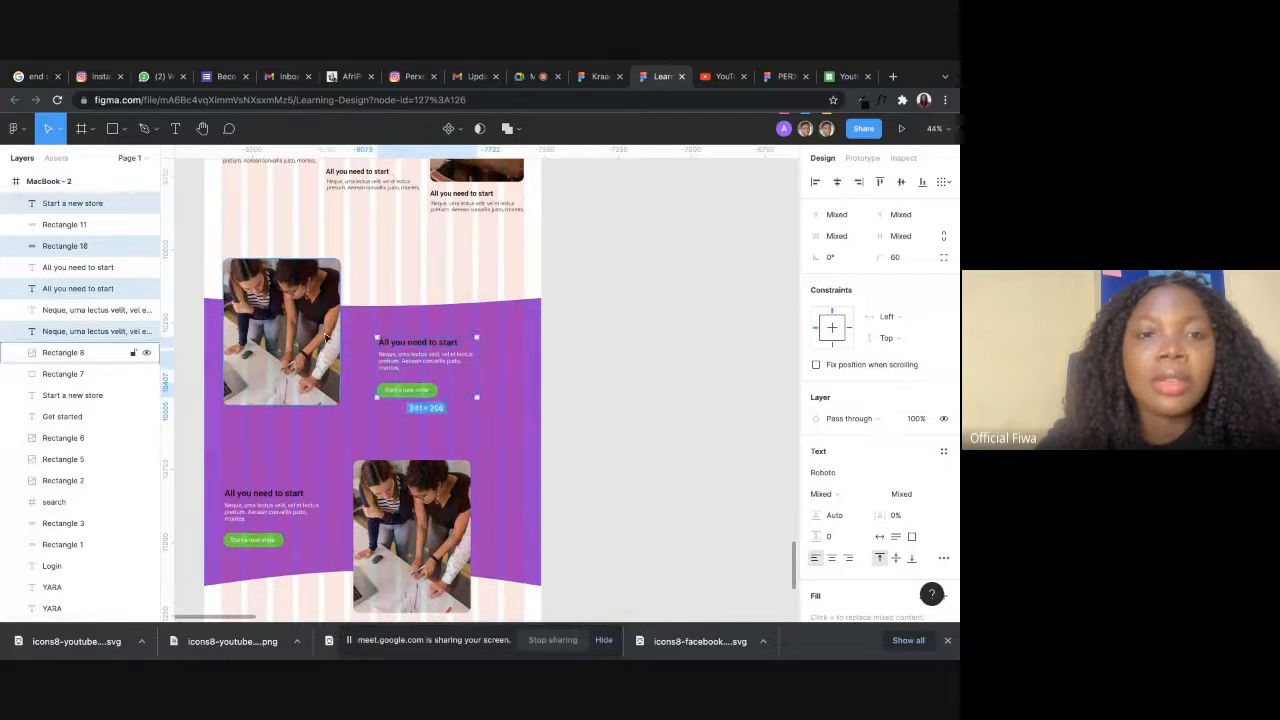
{"action": "left_click_drag", "start_coordinate": [300, 328], "coordinate": [323, 343]}
Move the upper heading, paragraph and button together further right and up, placing the heading at X 637, Y 1893.
{"action": "left_click", "coordinate": [424, 344]}
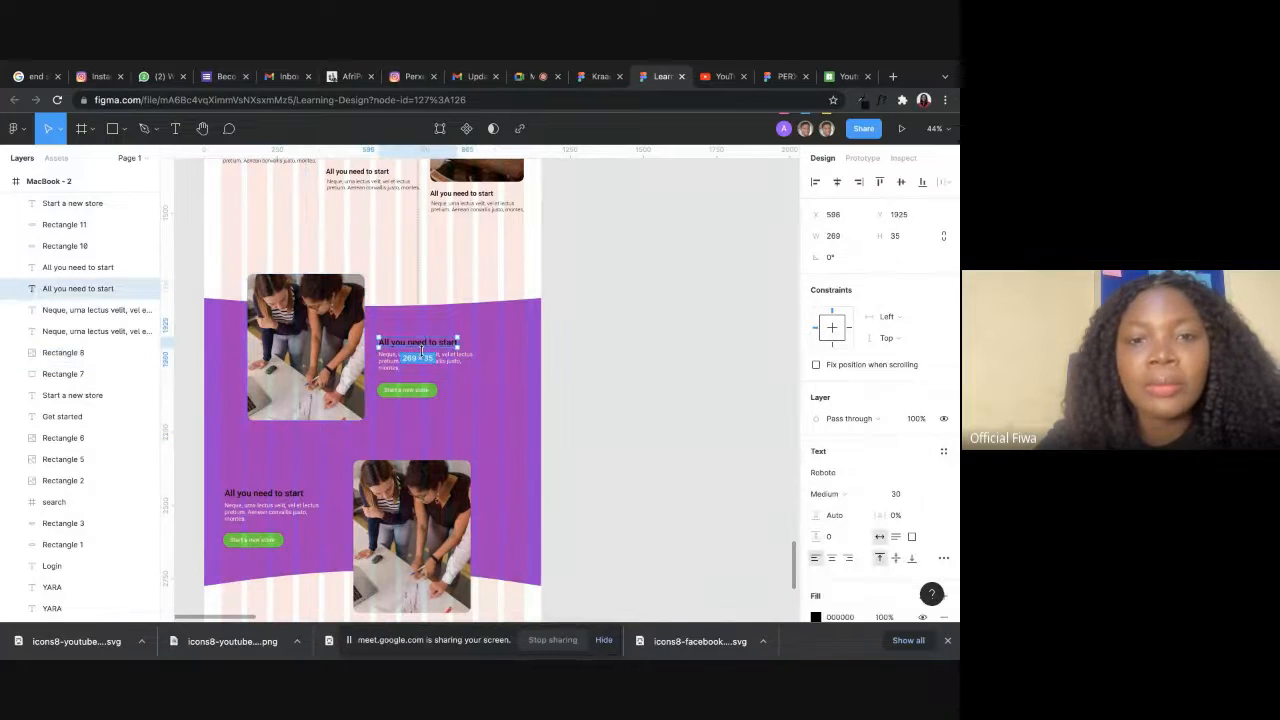
{"action": "left_click", "coordinate": [405, 390]}
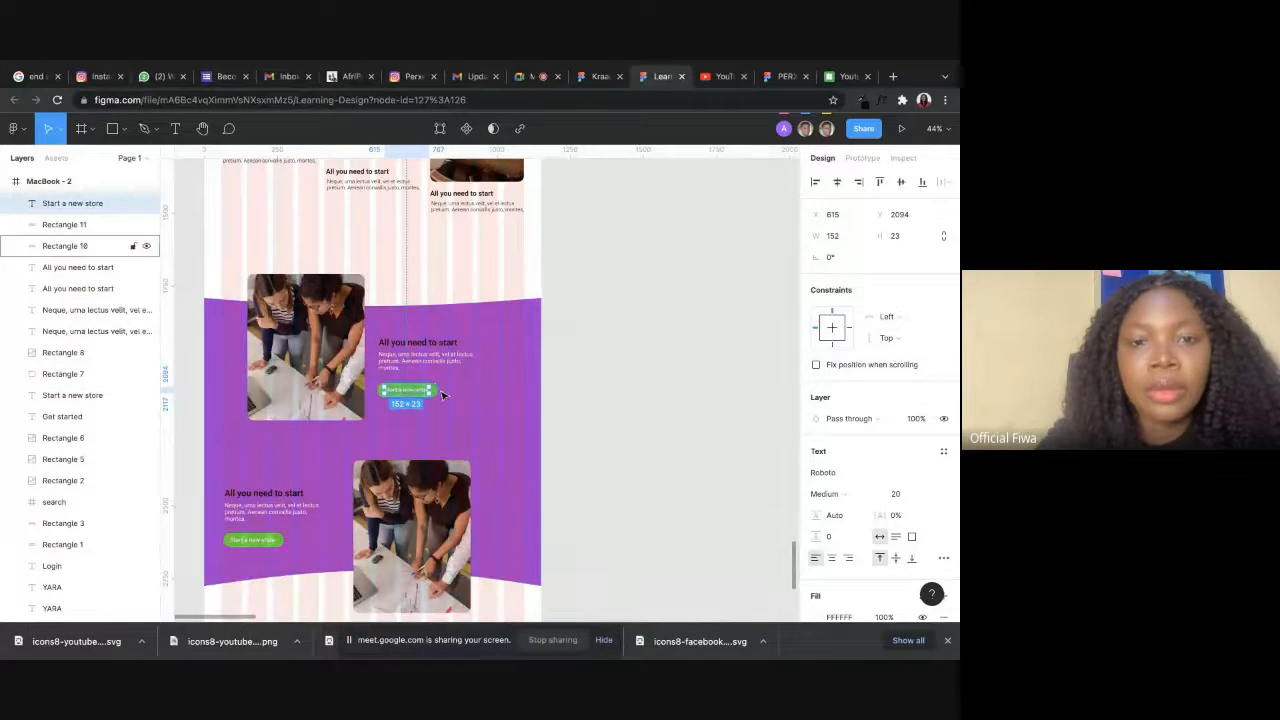
{"action": "left_click", "coordinate": [556, 376]}
{"action": "left_click", "coordinate": [415, 391]}
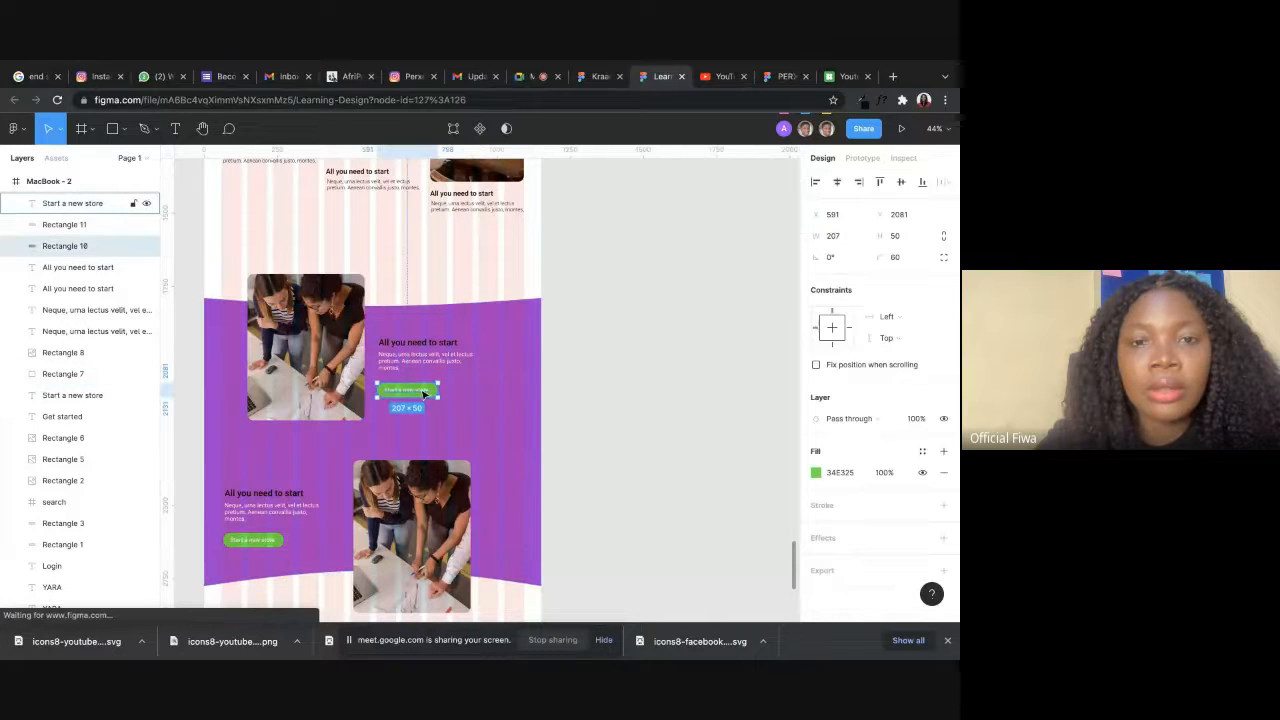
{"action": "left_click", "coordinate": [422, 371], "text": "shift"}
{"action": "left_click", "coordinate": [463, 379], "text": "shift"}
{"action": "left_click", "coordinate": [449, 362], "text": "shift"}
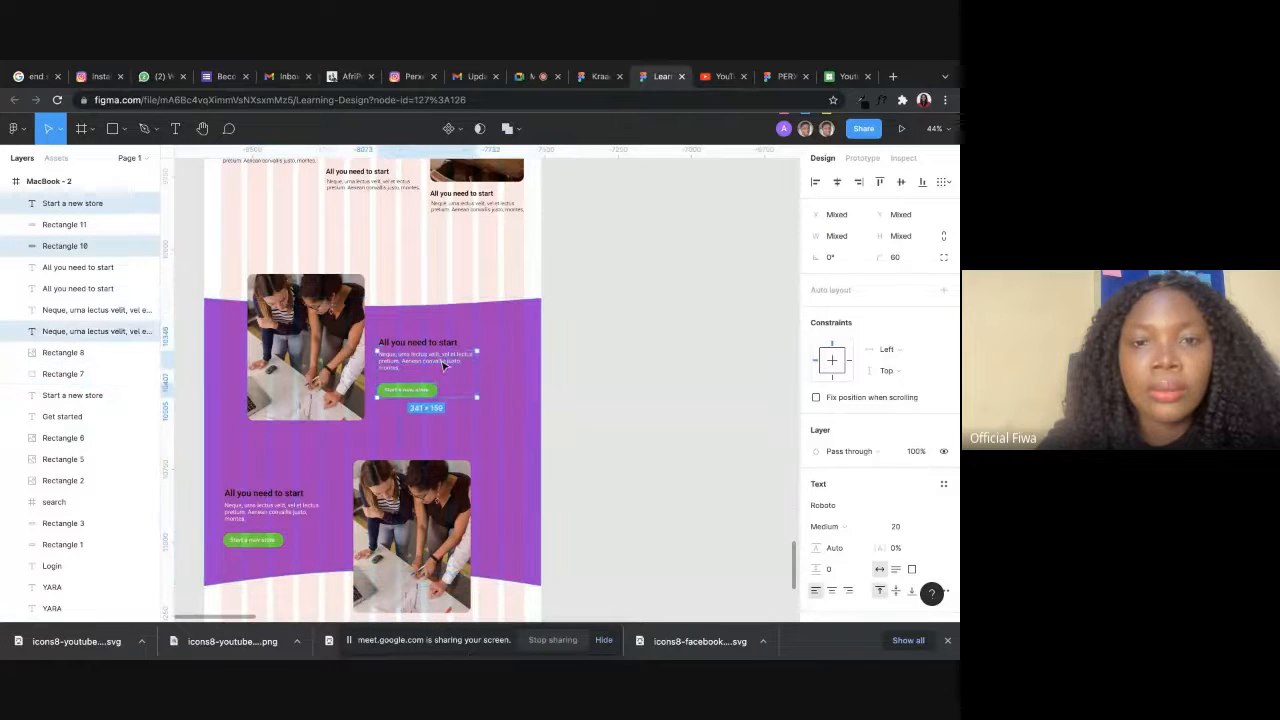
{"action": "left_click", "coordinate": [442, 343], "text": "shift"}
{"action": "left_click_drag", "start_coordinate": [431, 357], "coordinate": [443, 347]}
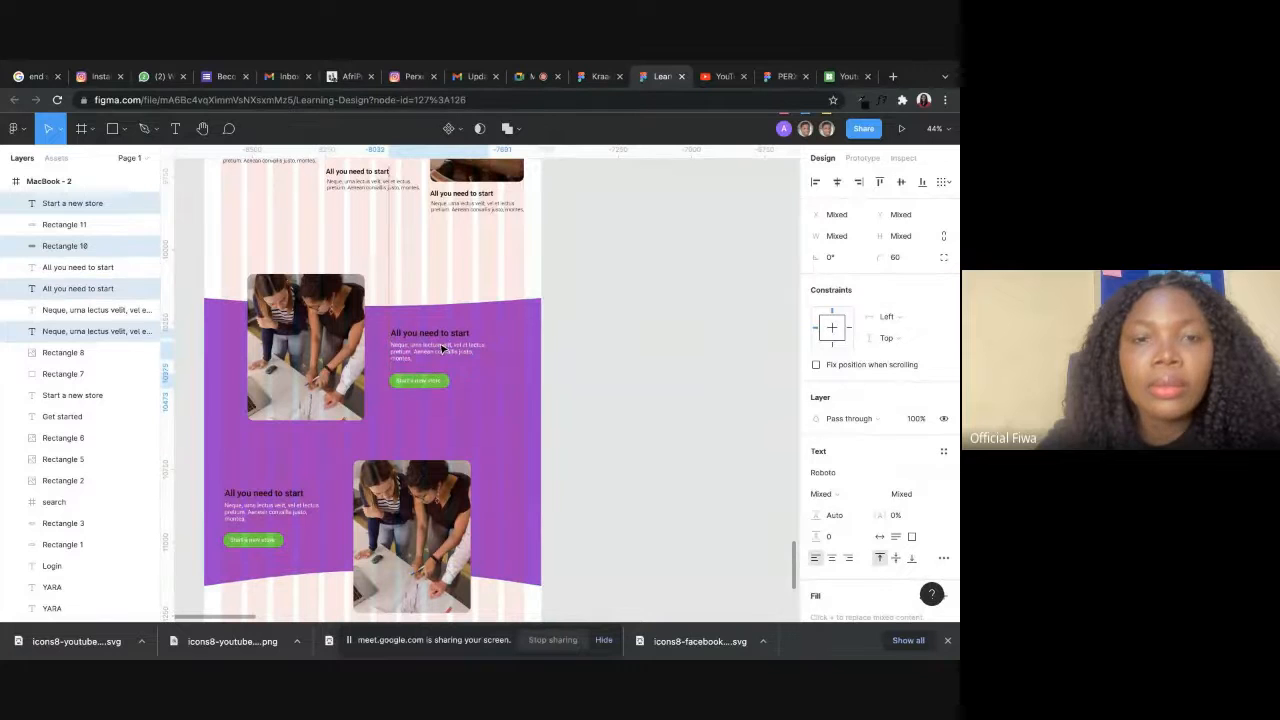
{"action": "key", "text": "Escape"}
Recolour the purple section's upper All you need to start heading with the light colour sampled from the page background.
{"action": "left_click", "coordinate": [437, 337]}
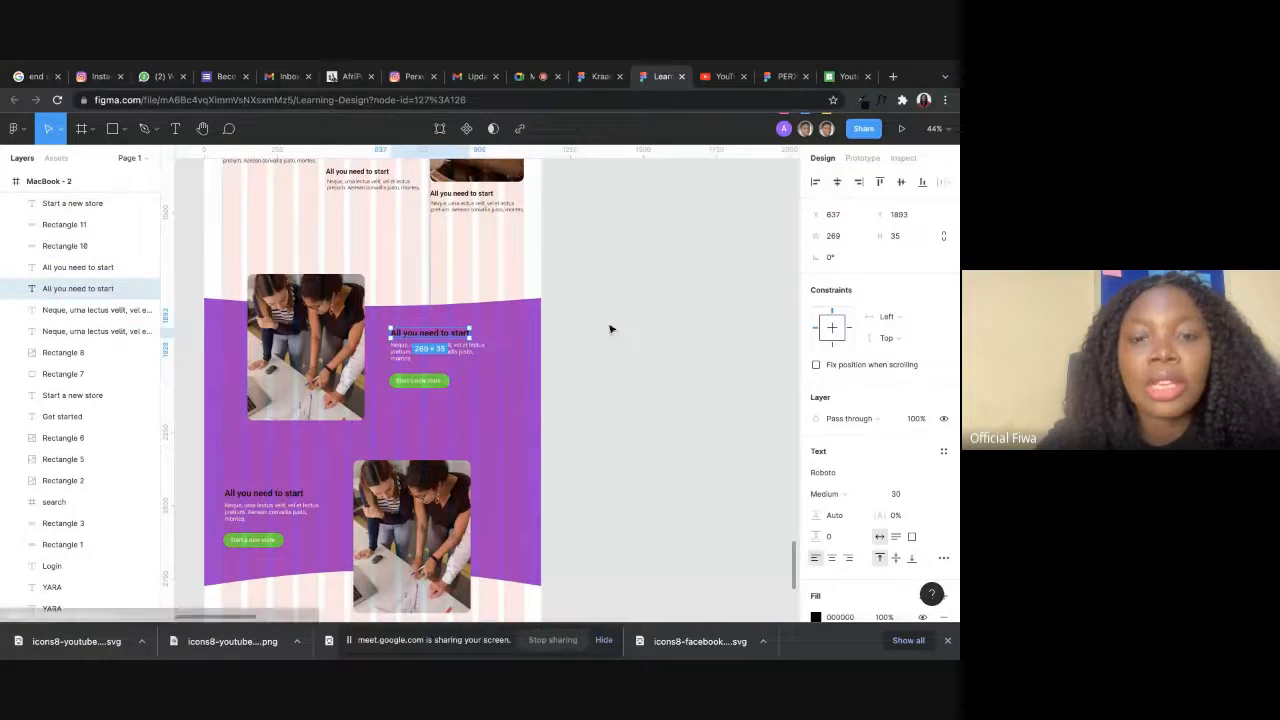
{"action": "key", "text": "i"}
{"action": "left_click", "coordinate": [447, 252]}
{"action": "left_click", "coordinate": [573, 347]}
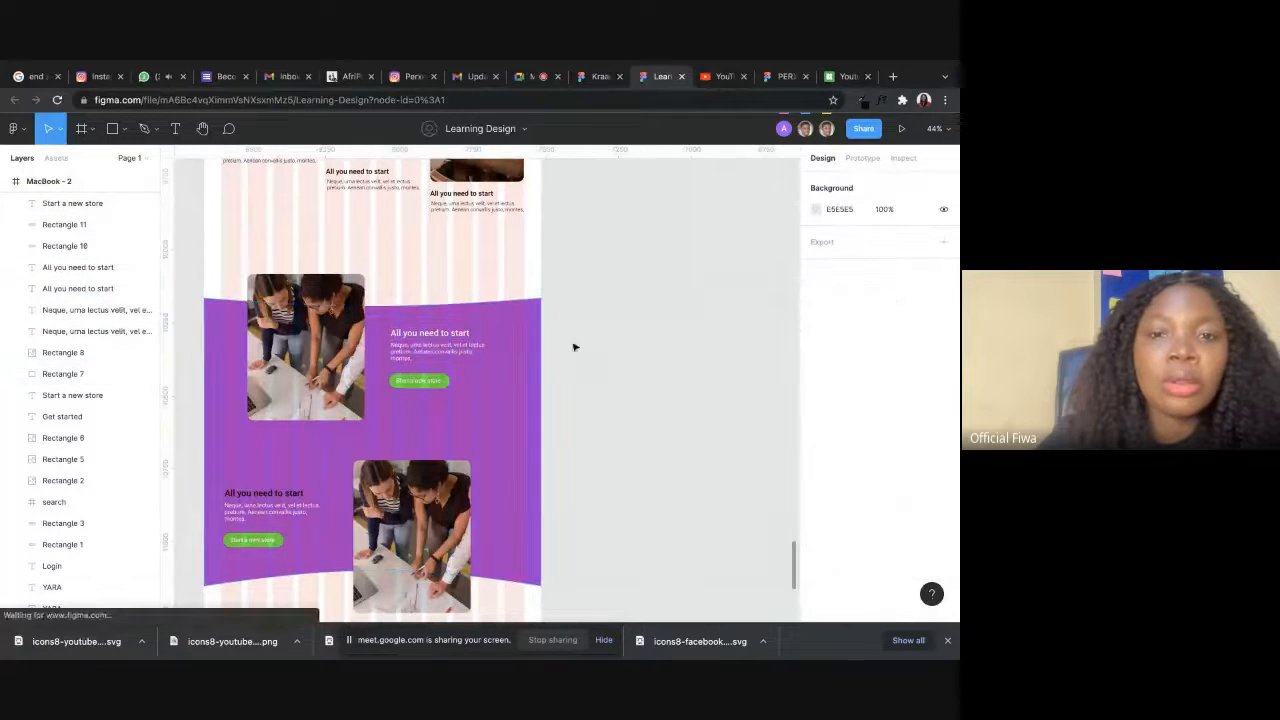
Recolour the purple section's lower All you need to start heading with the light page background colour.
{"action": "scroll", "coordinate": [512, 377], "scroll_direction": "down", "scroll_amount": 3}
{"action": "scroll", "coordinate": [512, 377], "scroll_direction": "left", "scroll_amount": 3}
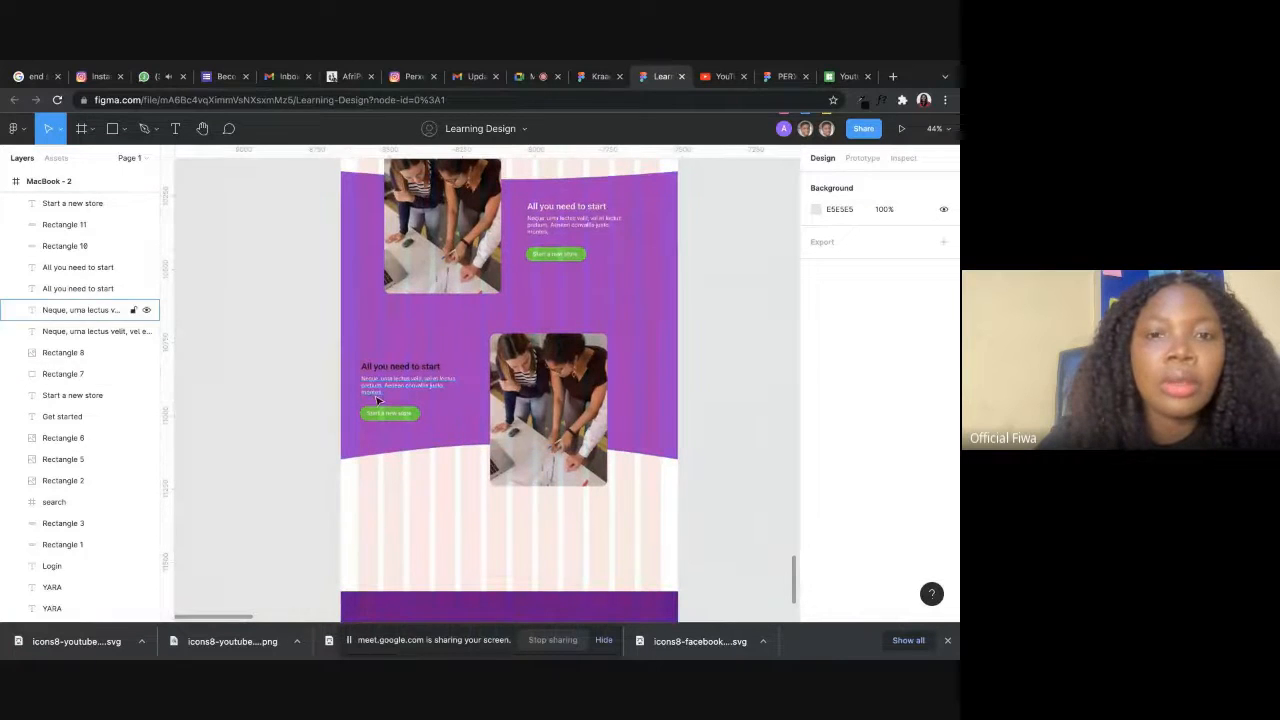
{"action": "left_click", "coordinate": [390, 371]}
{"action": "key", "text": "i"}
{"action": "left_click", "coordinate": [431, 512]}
{"action": "left_click", "coordinate": [428, 498]}
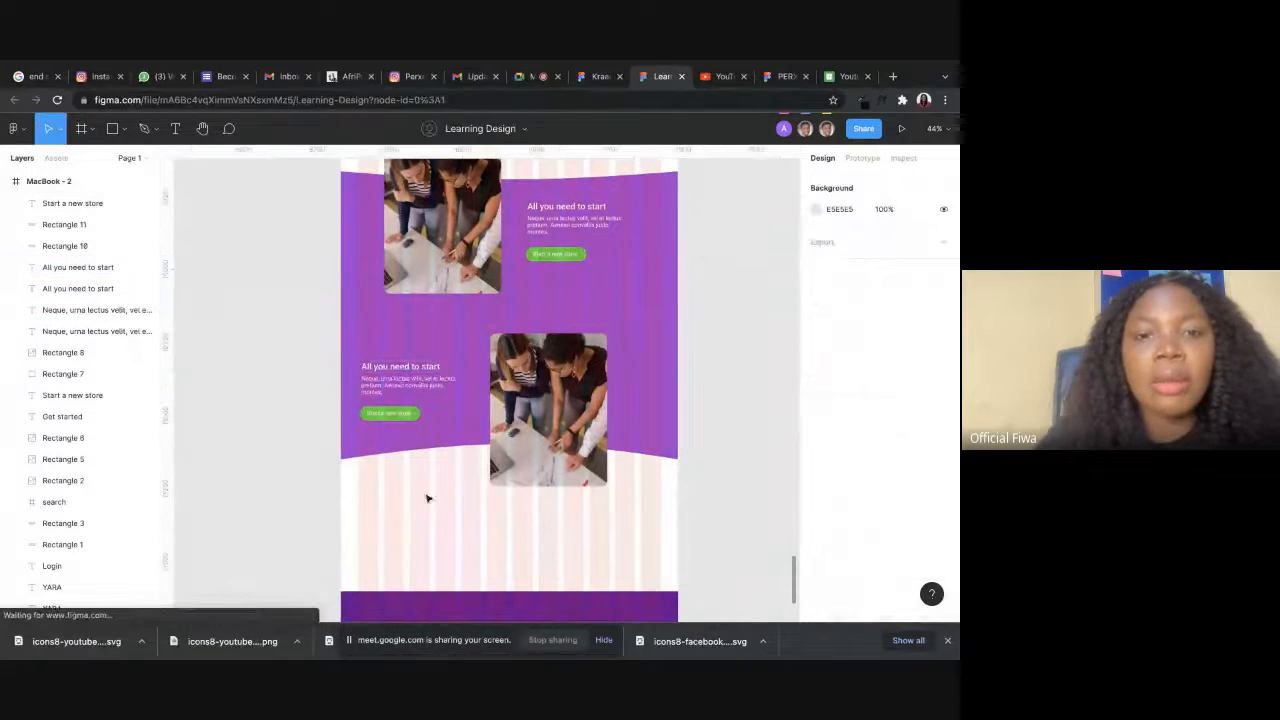
Move the lower text block and button right and slightly up to line up with the upper image, and place the lower image at X 586, Y 2258.
{"action": "left_click", "coordinate": [392, 411]}
{"action": "scroll", "coordinate": [393, 409], "scroll_direction": "up", "scroll_amount": 5}
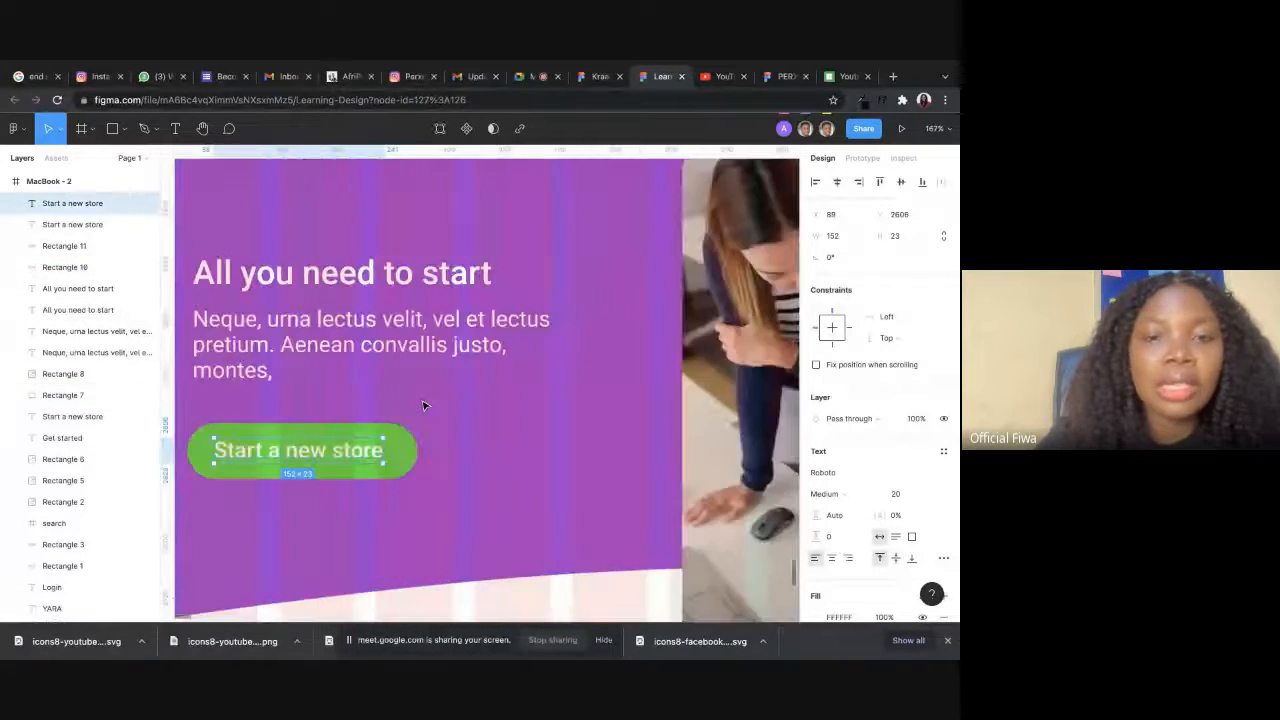
{"action": "left_click", "coordinate": [401, 454], "text": "shift"}
{"action": "left_click", "coordinate": [420, 347], "text": "shift"}
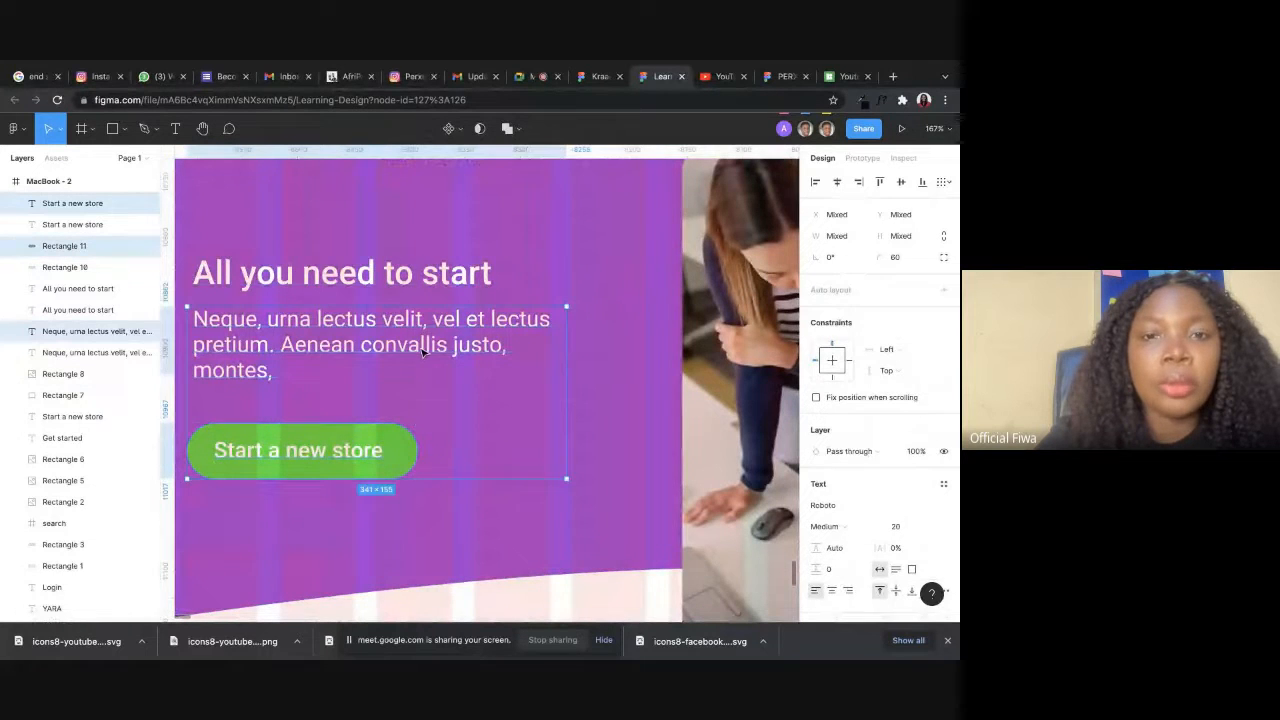
{"action": "left_click", "coordinate": [419, 275], "text": "shift"}
{"action": "scroll", "coordinate": [420, 355], "scroll_direction": "down", "scroll_amount": 4}
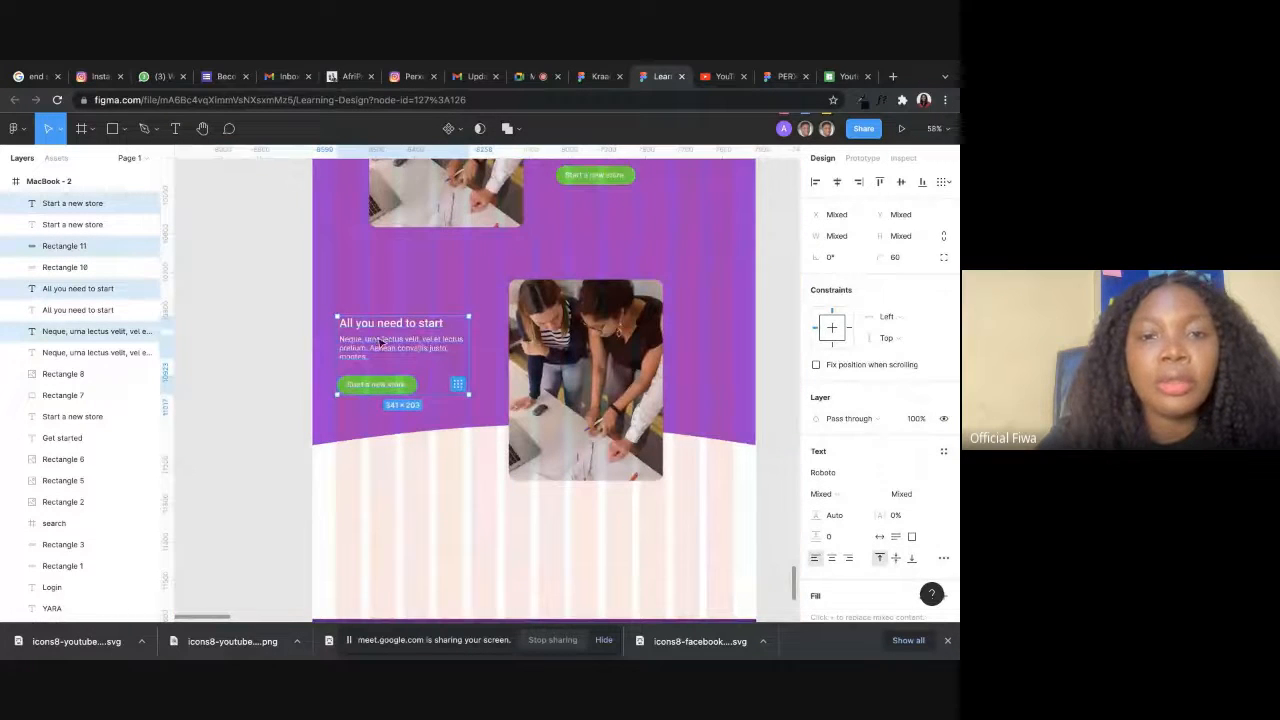
{"action": "left_click_drag", "start_coordinate": [380, 342], "coordinate": [410, 330]}
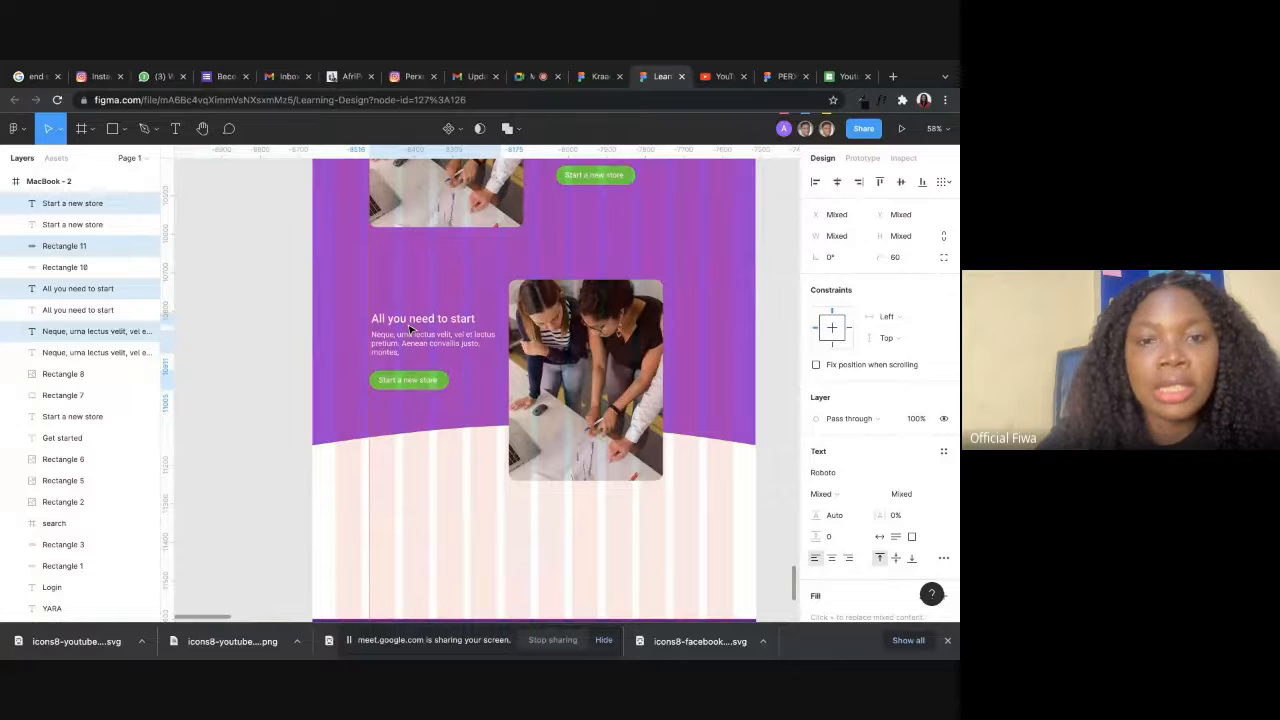
{"action": "left_click_drag", "start_coordinate": [588, 388], "coordinate": [617, 362]}
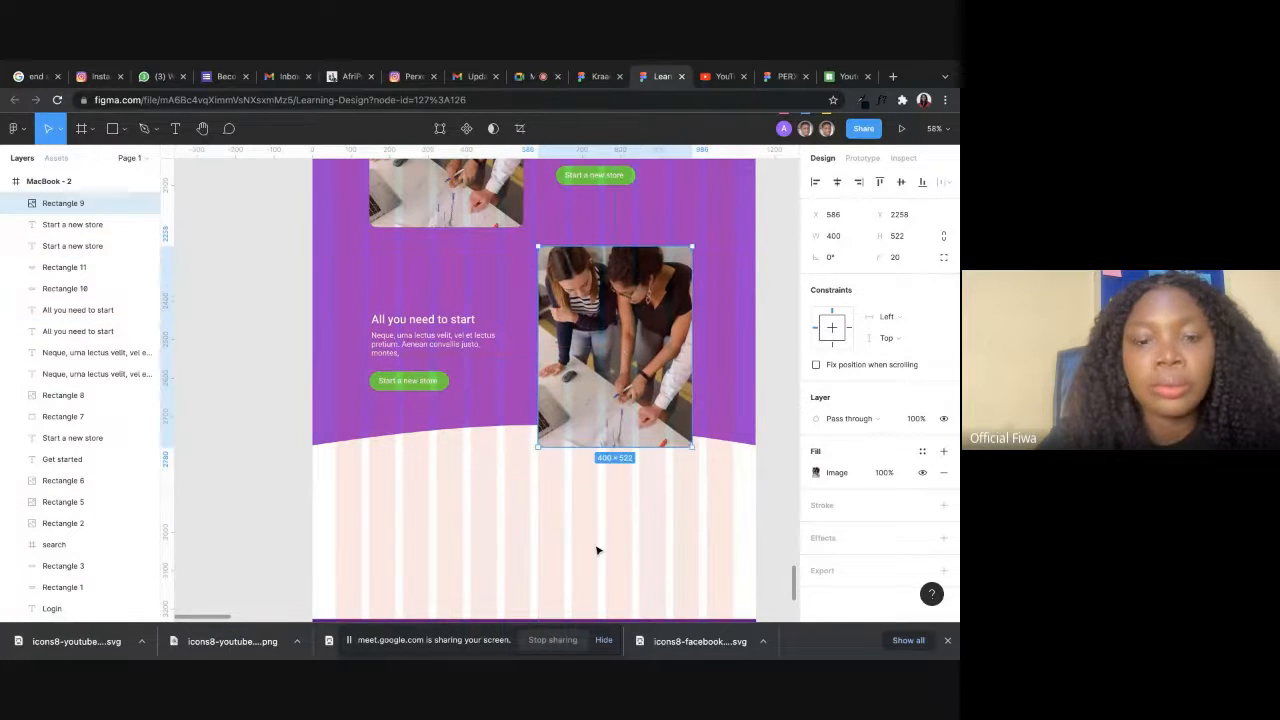
Move the dark purple footer rectangle up closer to the purple section, placing it at X 0, Y 2911.
{"action": "scroll", "coordinate": [594, 549], "scroll_direction": "down", "scroll_amount": 1}
{"action": "key", "text": "Escape"}
{"action": "scroll", "coordinate": [579, 485], "scroll_direction": "down", "scroll_amount": 4}
{"action": "scroll", "coordinate": [579, 485], "scroll_direction": "down", "scroll_amount": 4}
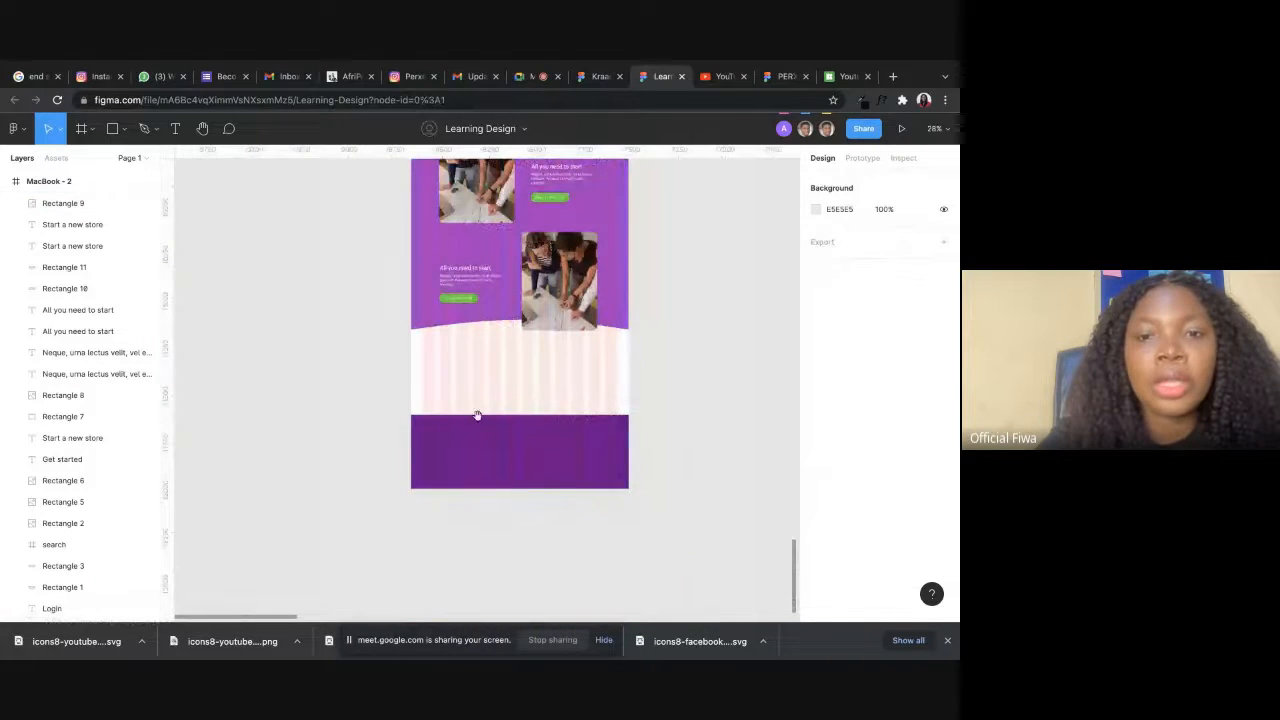
{"action": "left_click", "coordinate": [511, 463]}
{"action": "left_click_drag", "start_coordinate": [528, 460], "coordinate": [531, 402]}
Hide the 12-column layout grid on the MacBook - 2 frame, and switch to the Google Meet call.
{"action": "scroll", "coordinate": [683, 366], "scroll_direction": "up", "scroll_amount": 10}
{"action": "scroll", "coordinate": [681, 366], "scroll_direction": "down", "scroll_amount": 5}
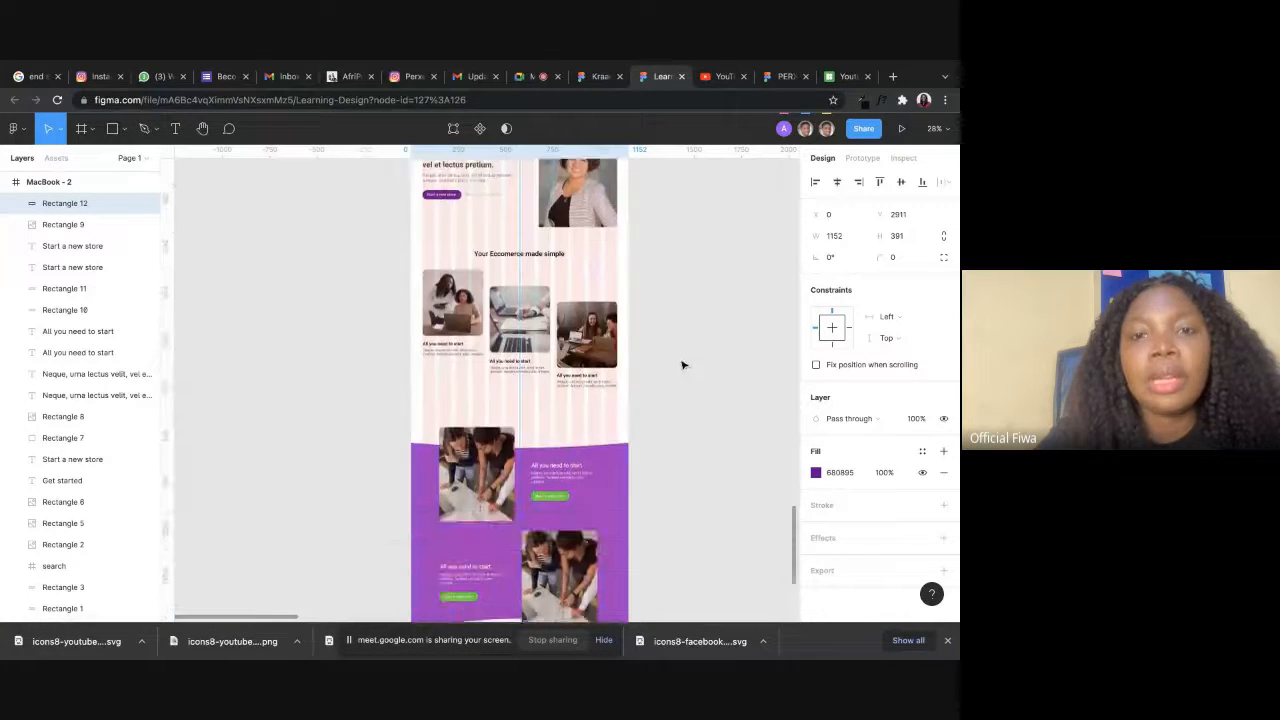
{"action": "scroll", "coordinate": [457, 266], "scroll_direction": "up", "scroll_amount": 4}
{"action": "left_click", "coordinate": [425, 290]}
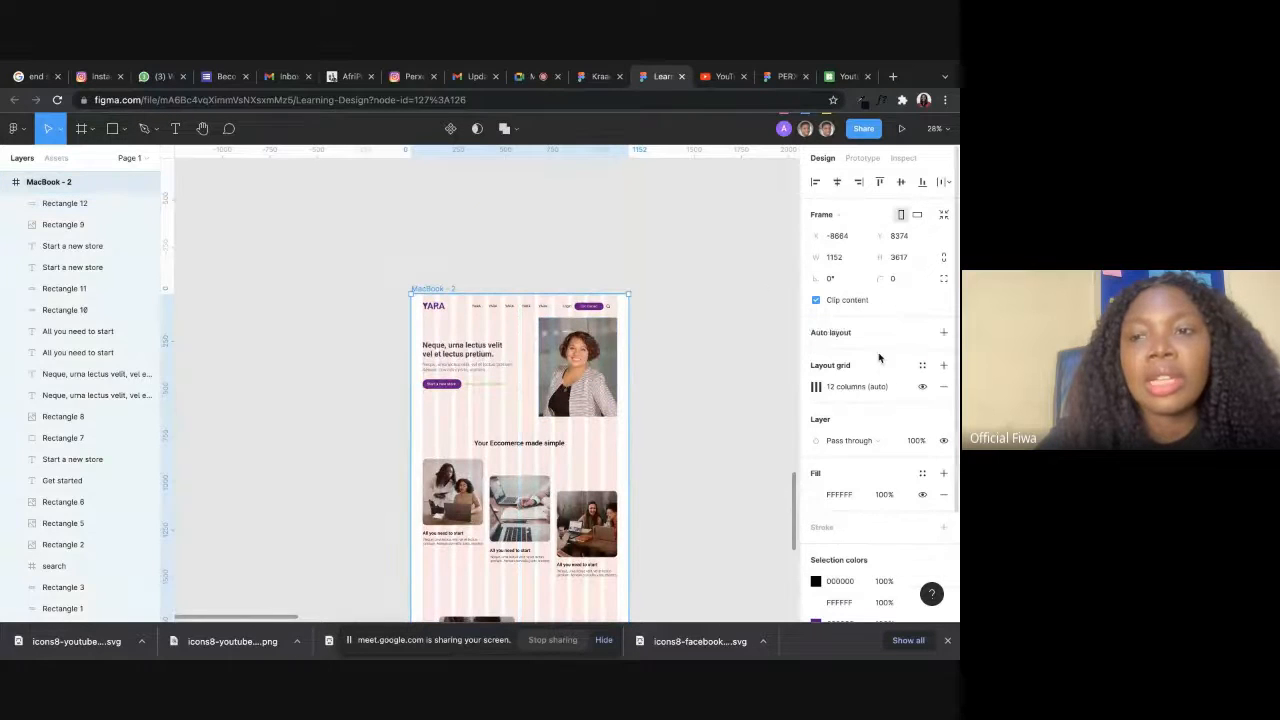
{"action": "left_click", "coordinate": [920, 386]}
{"action": "scroll", "coordinate": [680, 440], "scroll_direction": "down", "scroll_amount": 4}
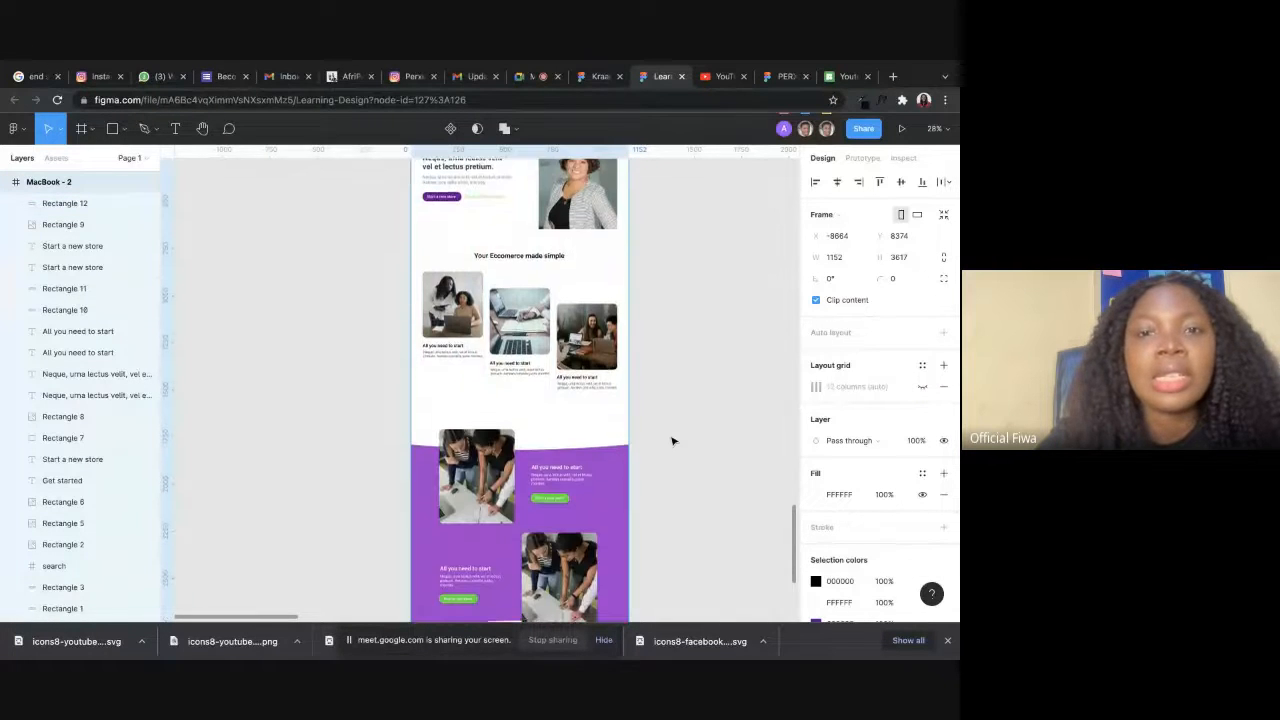
{"action": "scroll", "coordinate": [686, 437], "scroll_direction": "up", "scroll_amount": 3}
{"action": "scroll", "coordinate": [686, 437], "scroll_direction": "down", "scroll_amount": 6}
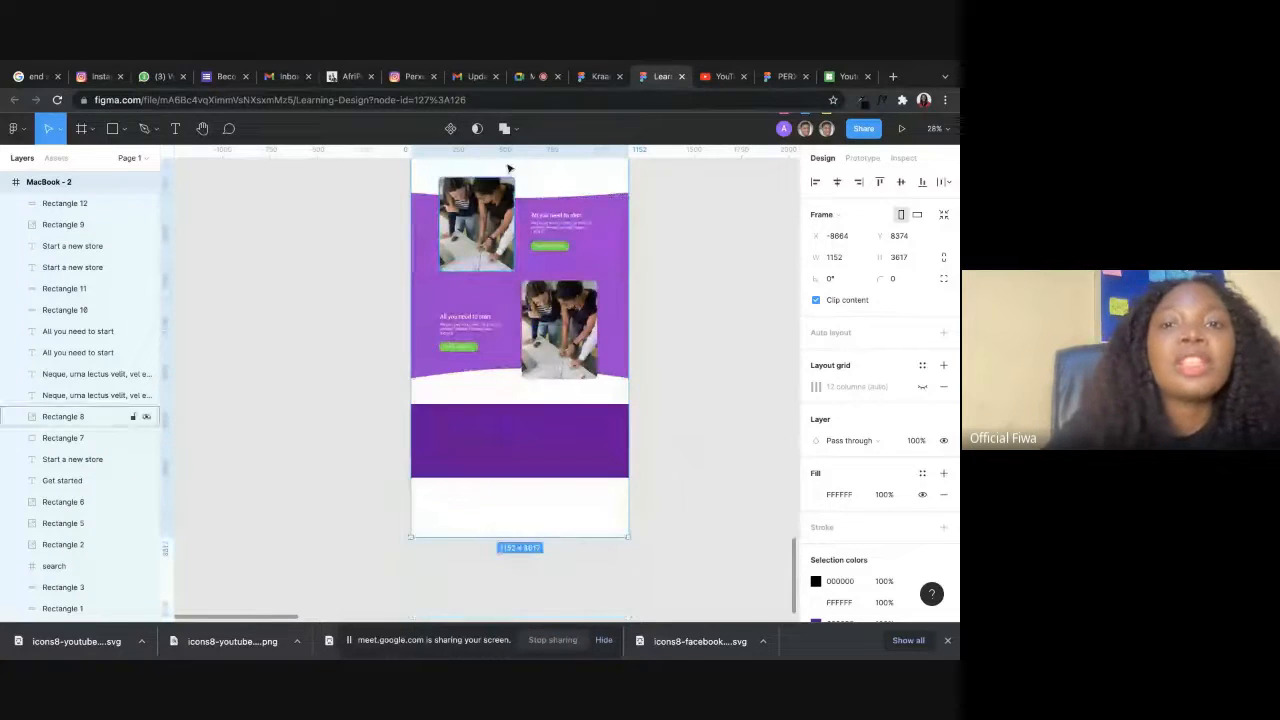
{"action": "left_click", "coordinate": [537, 76]}
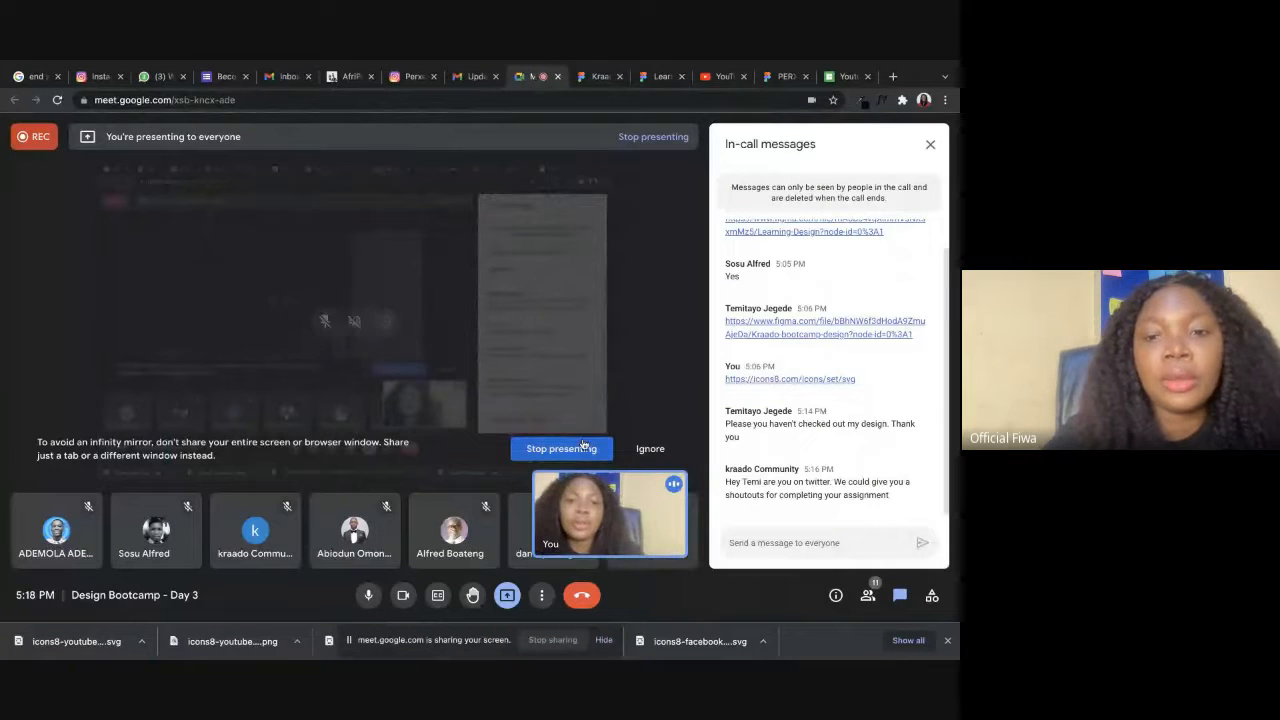